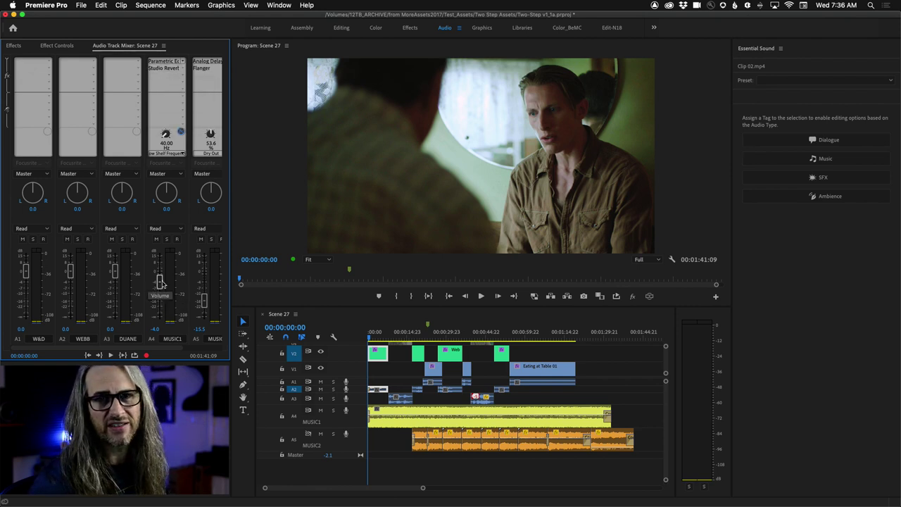
- Lower the A4 MUSIC1 fader in the Audio Track Mixer from -4.0 to -9.0 dB
left_click_drag(159, 283, 161, 294)
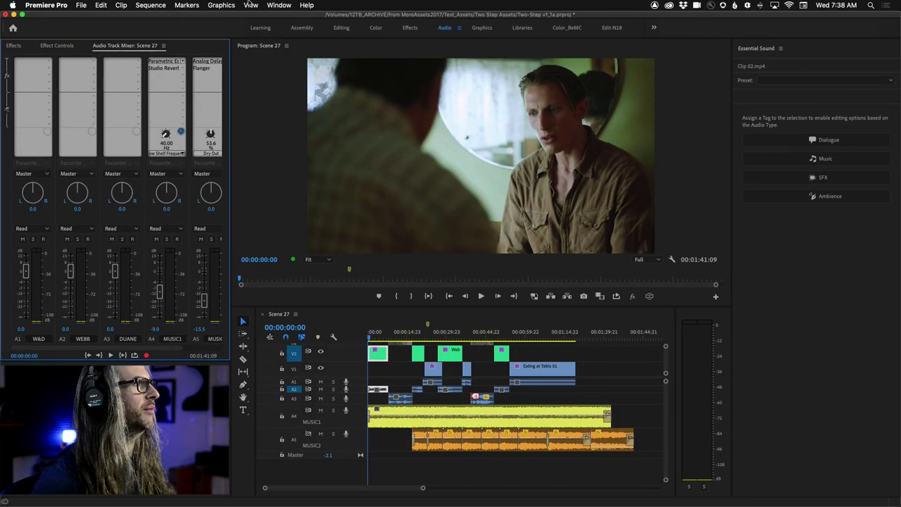
- Open the Audio Clip Mixer panel from the Window menu alongside the Audio Track Mixer
left_click(279, 5)
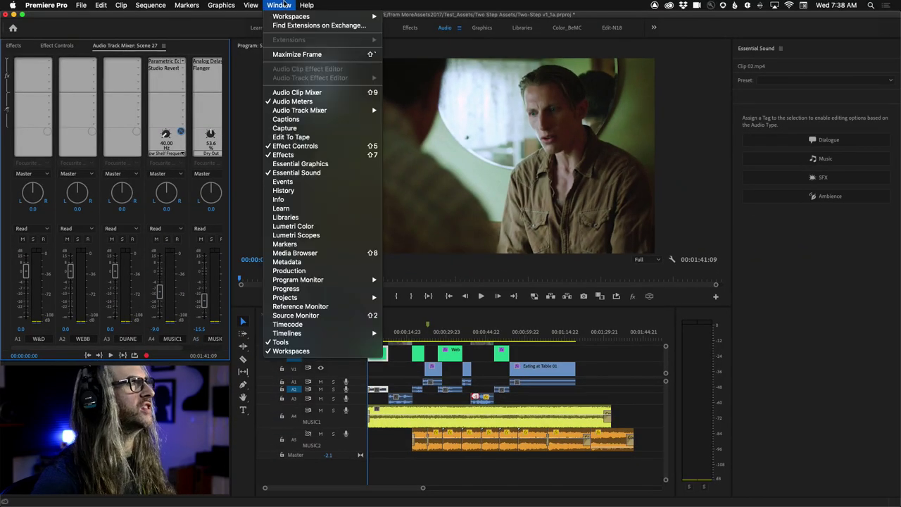
mouse_move(284, 17)
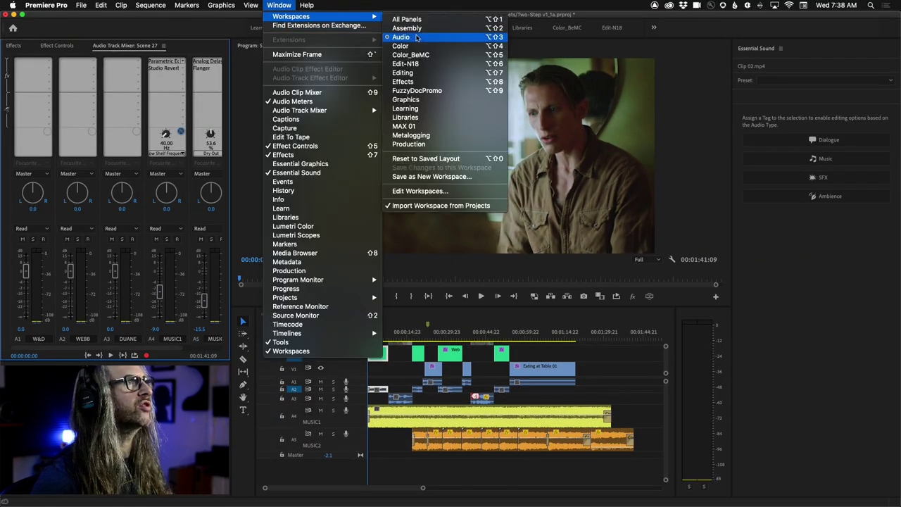
left_click(269, 4)
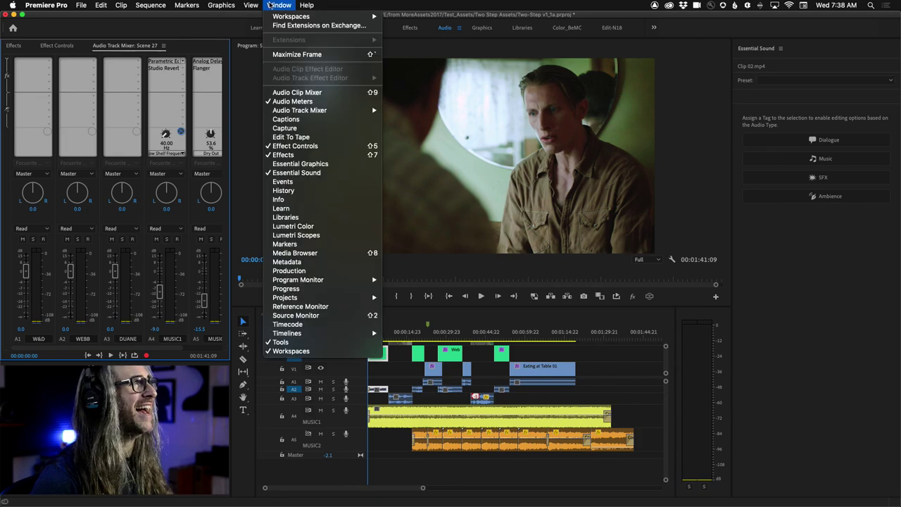
left_click(270, 5)
mouse_move(270, 114)
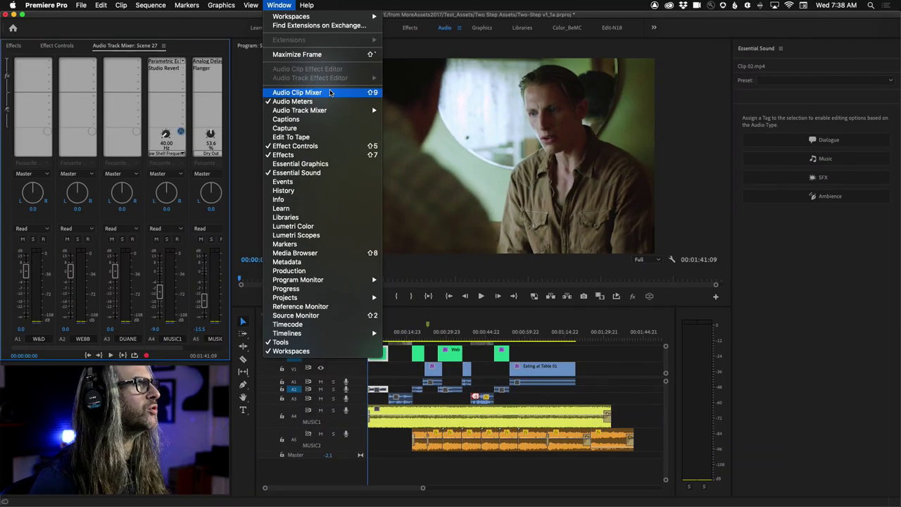
left_click(330, 93)
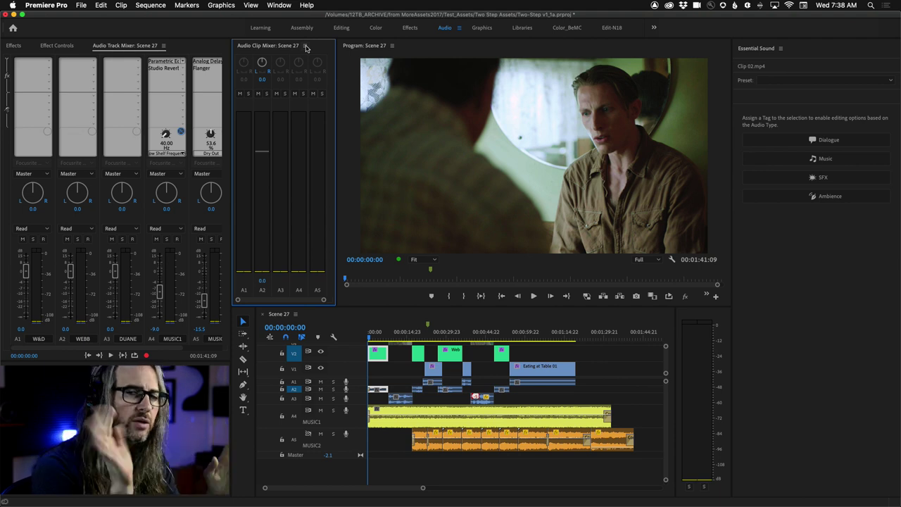
- Close the Audio Clip Mixer with Close Panel from its panel menu
left_click(305, 45)
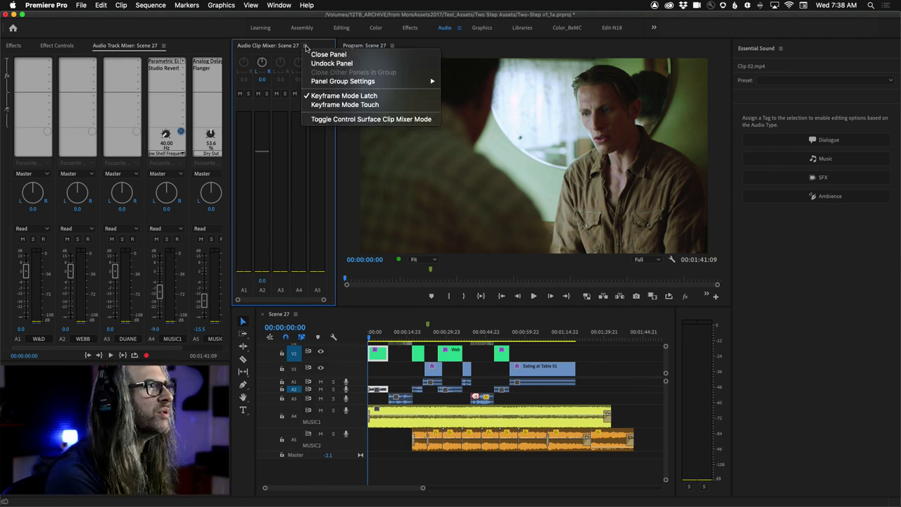
left_click(314, 55)
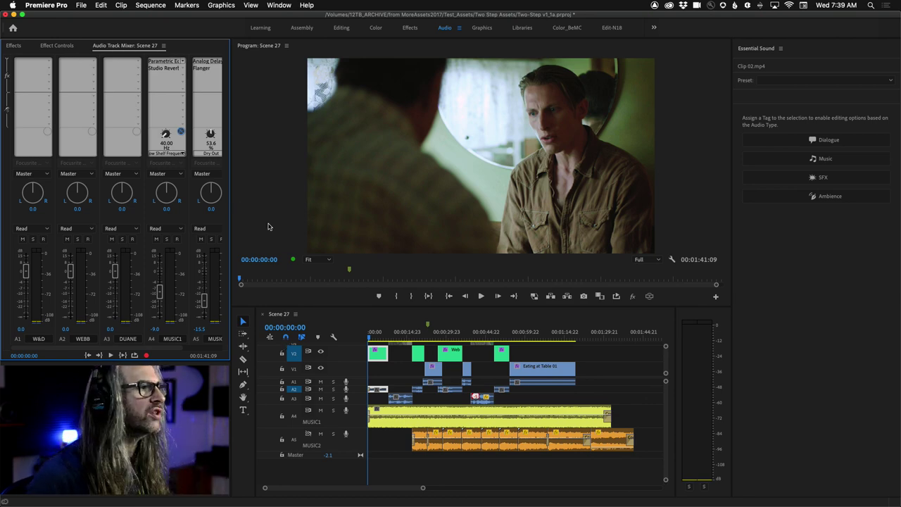
- Play Scene 27 in a maximized Program monitor while pulling MUSIC1 down to -25.8 dB
key("grave")
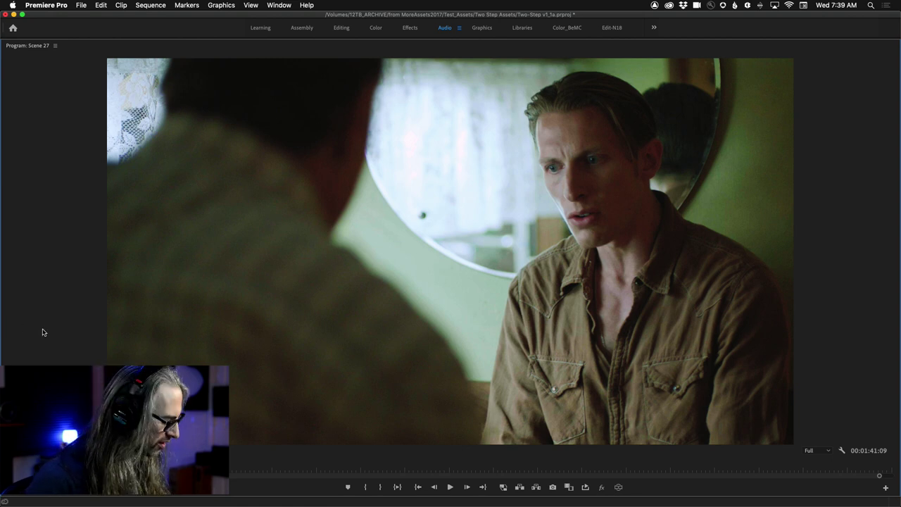
key("grave")
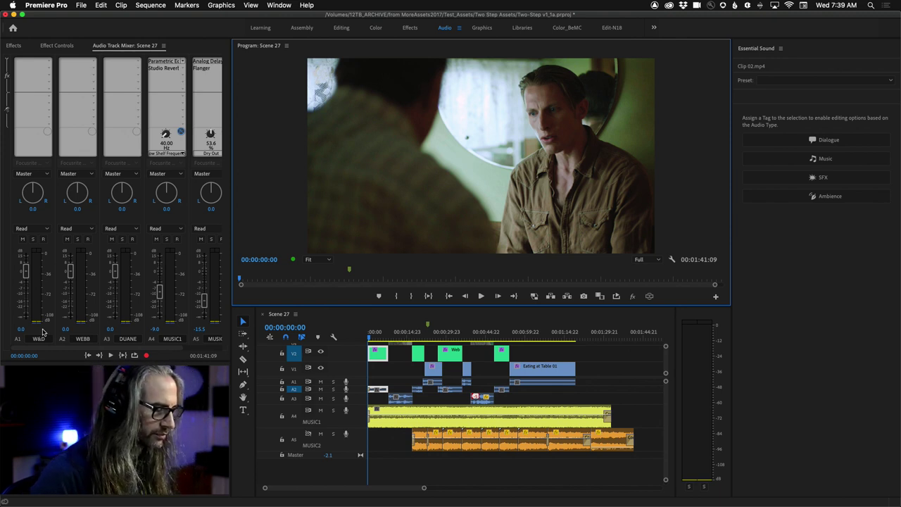
key("space")
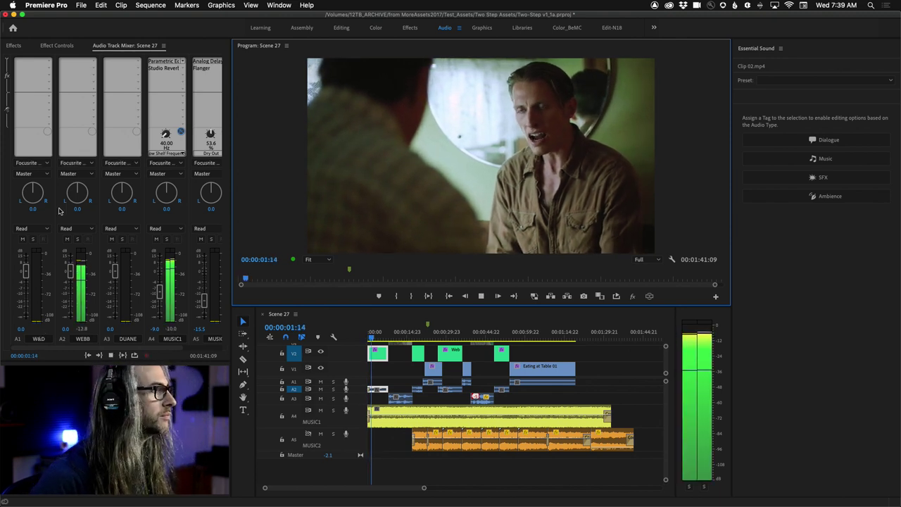
left_click_drag(159, 291, 160, 310)
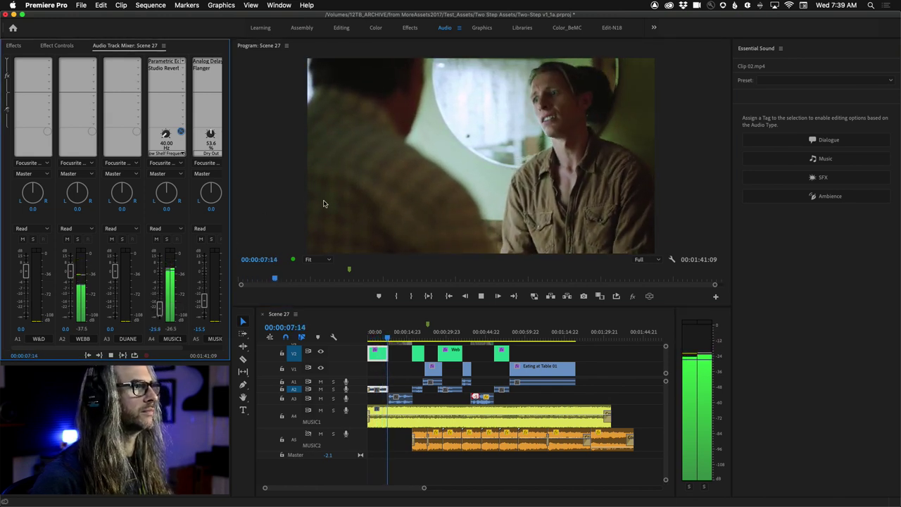
key("grave")
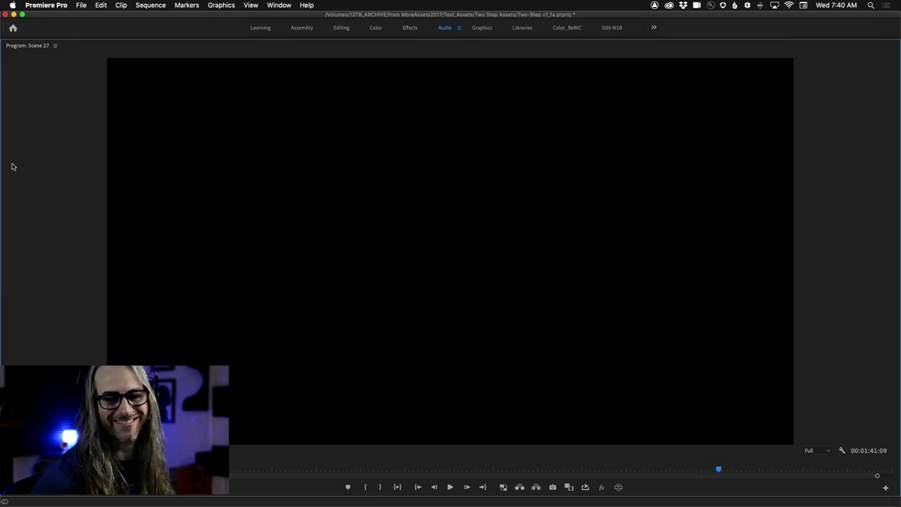
key("grave")
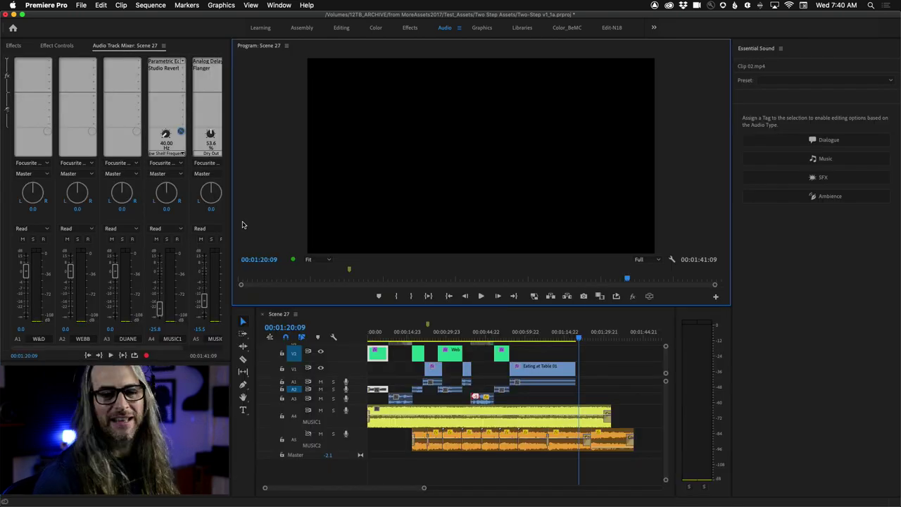
- Return to the sequence start and set the MUSIC1 volume back to -4.0 dB
left_click(580, 332)
key("Home")
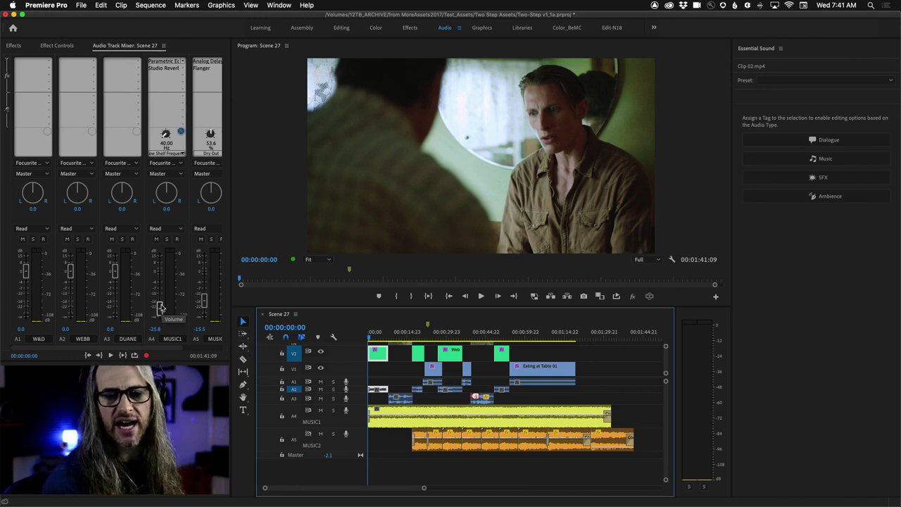
left_click_drag(161, 308, 161, 284)
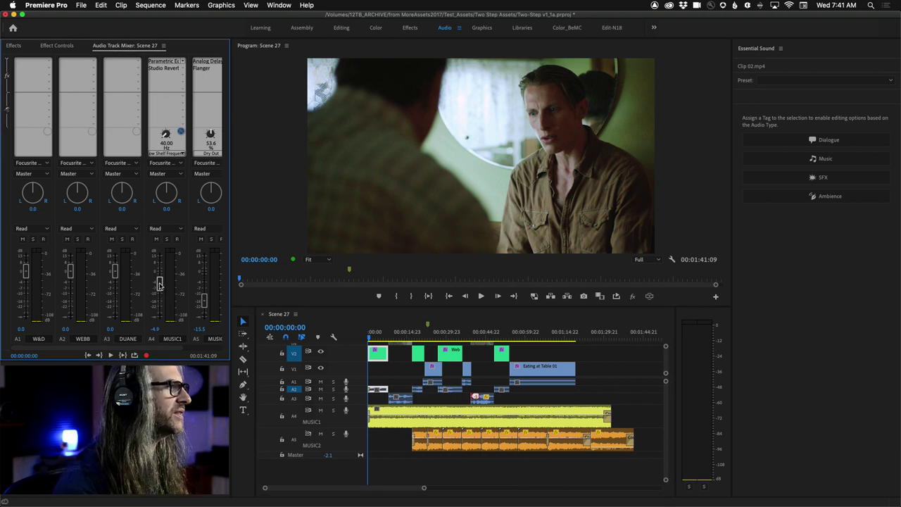
left_click(156, 328)
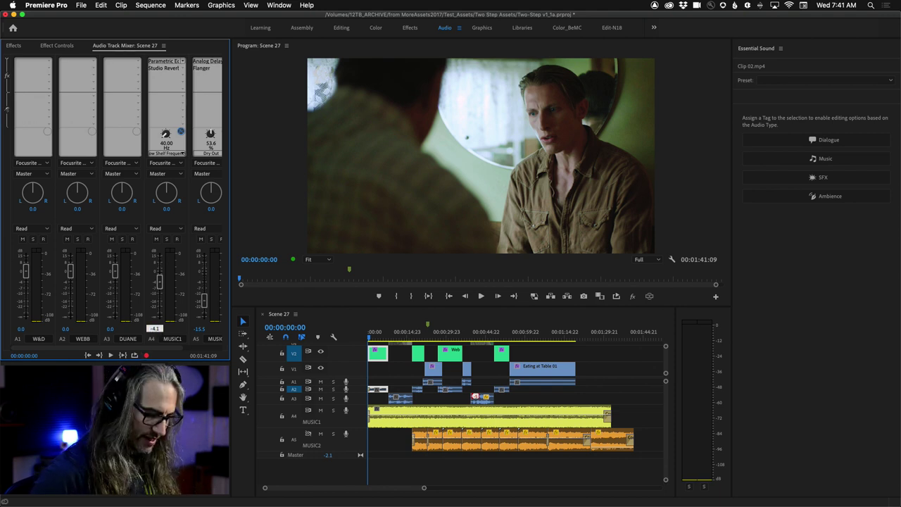
key("Return")
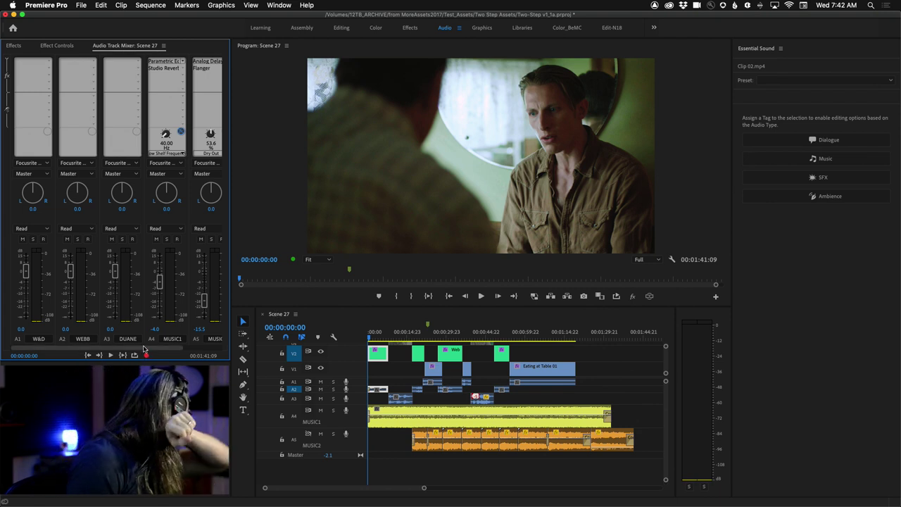
- Maximize the Scene 27 timeline to fill the whole window
scroll(124, 342, "right", 1)
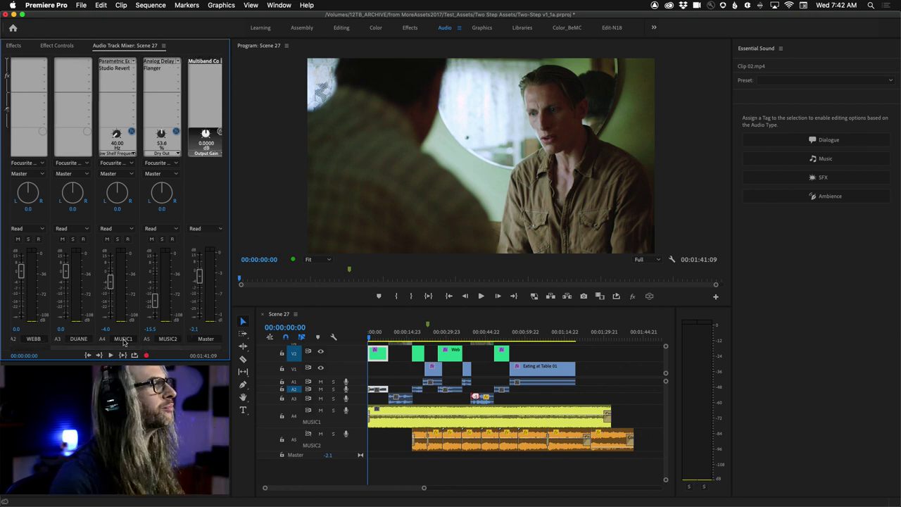
scroll(96, 350, "left", 1)
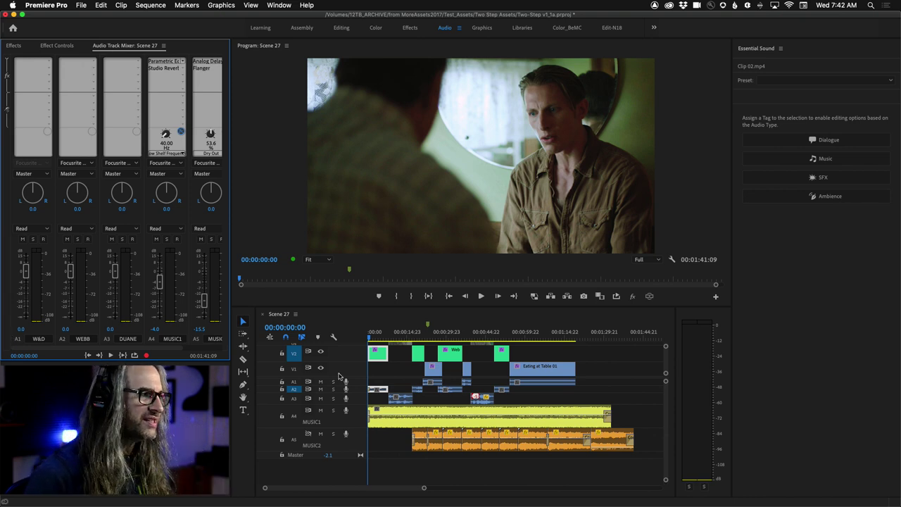
key("grave")
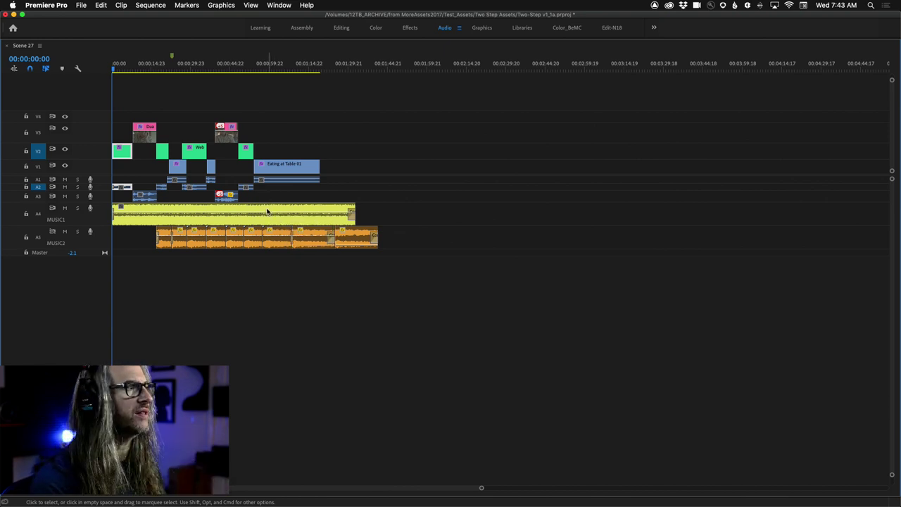
- Check the MUSIC1 clip's Yellow label, deselect it, and restore the full Audio workspace
right_click(268, 210)
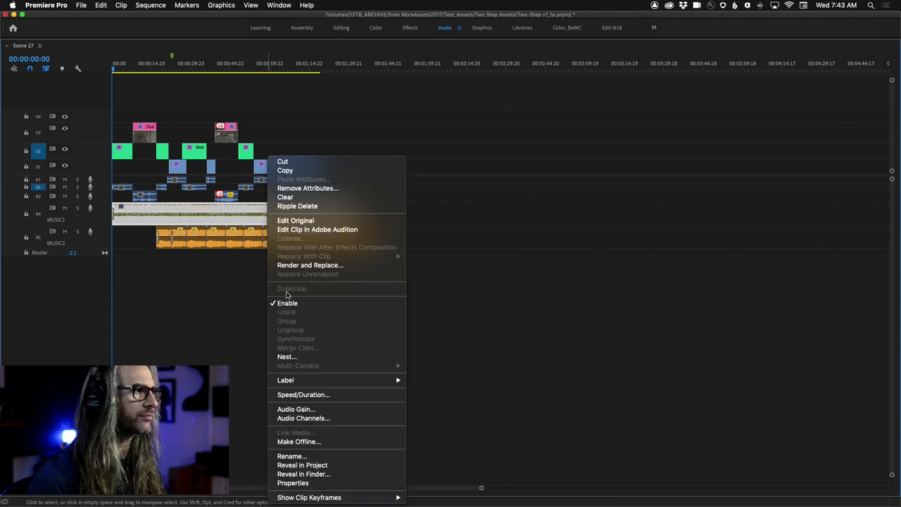
mouse_move(277, 381)
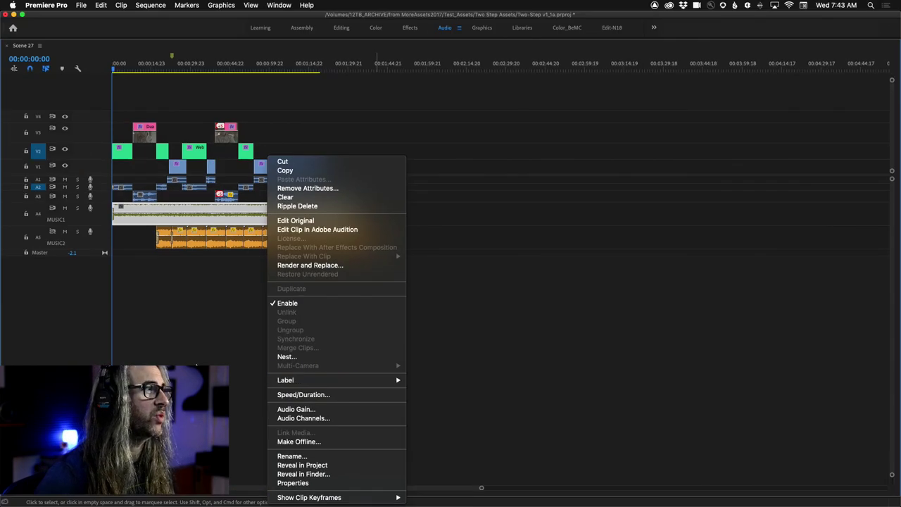
left_click(90, 86)
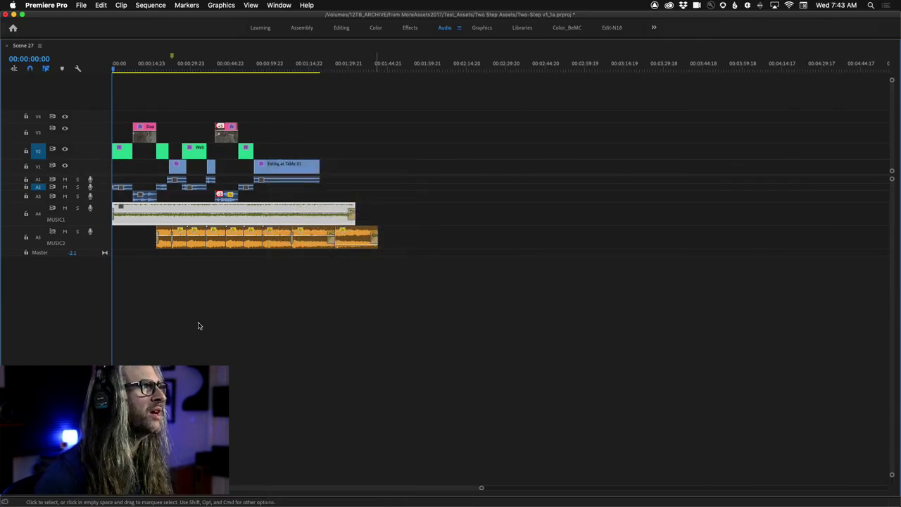
left_click(284, 200)
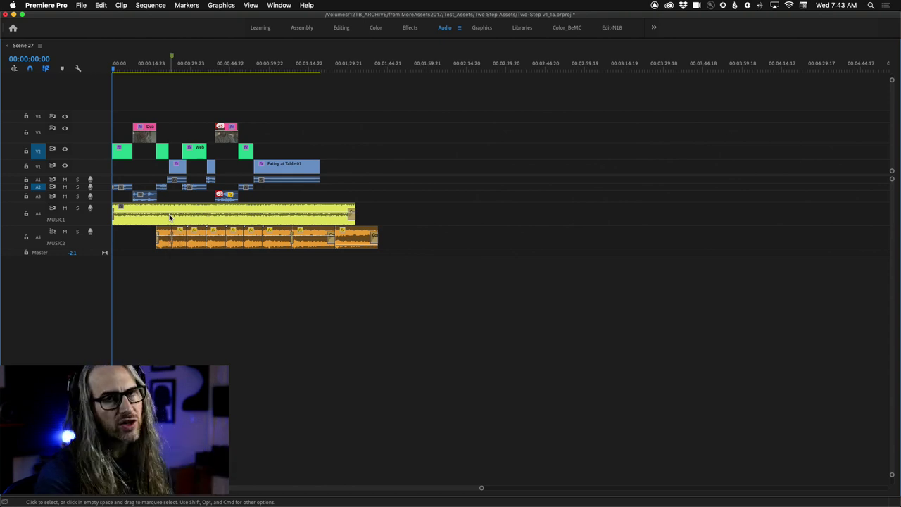
key("grave")
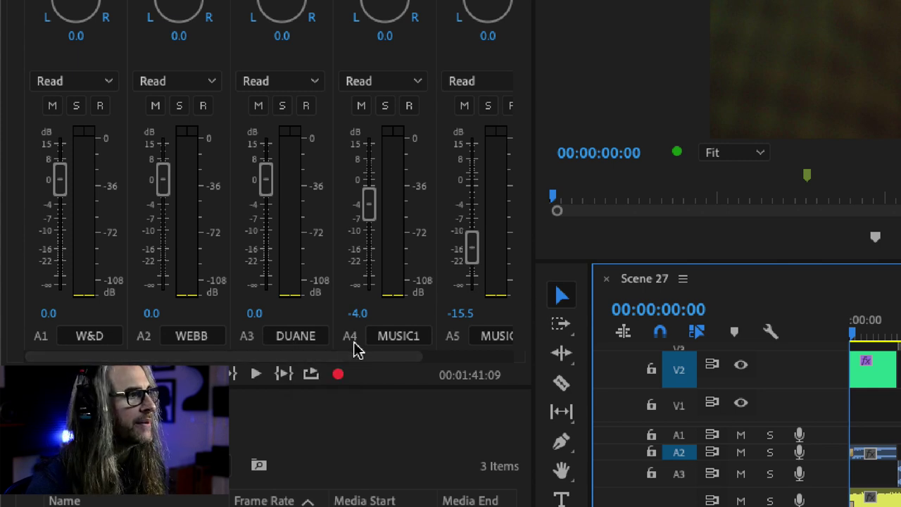
- Scroll the track mixer to reveal MUSIC2 and Master, then open the Sequence menu
left_click_drag(364, 359, 452, 370)
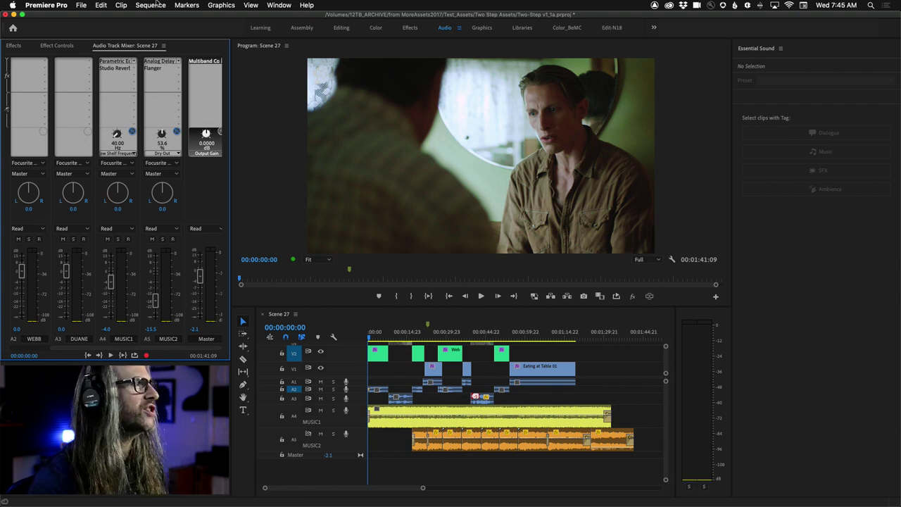
left_click(157, 5)
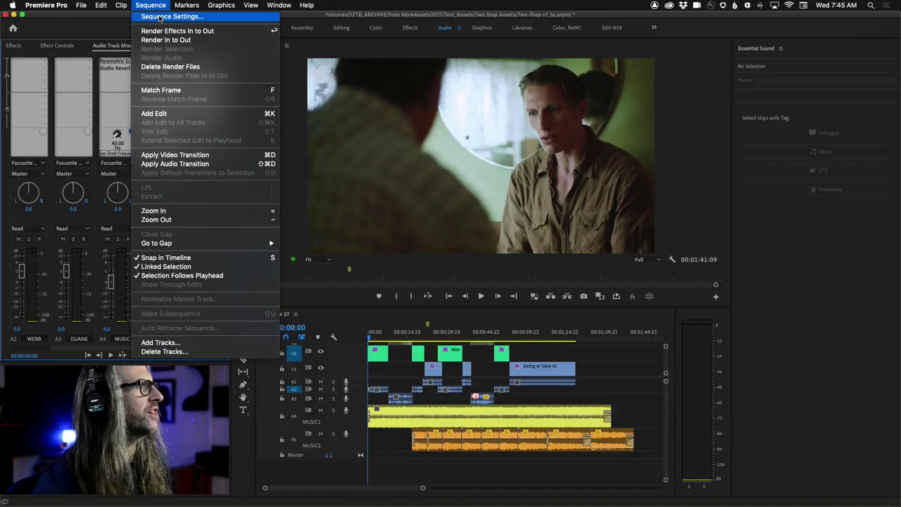
left_click(173, 40)
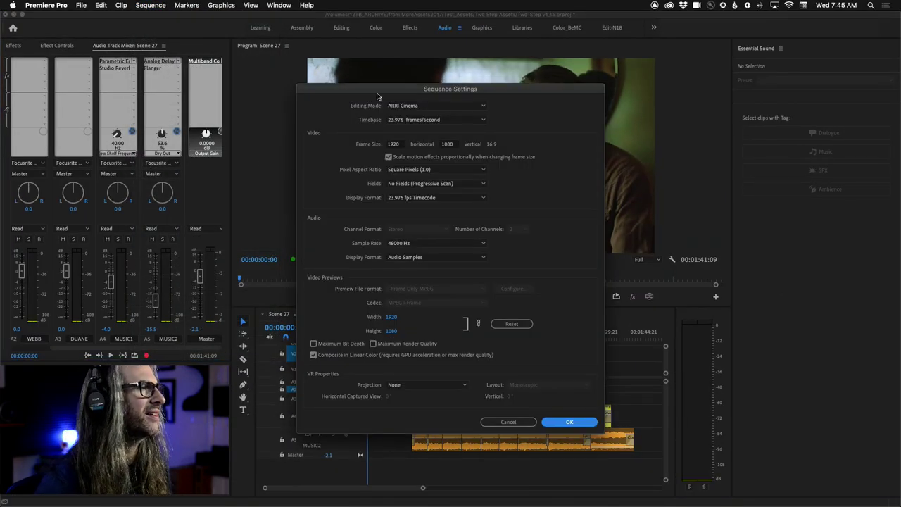
left_click_drag(377, 95, 383, 60)
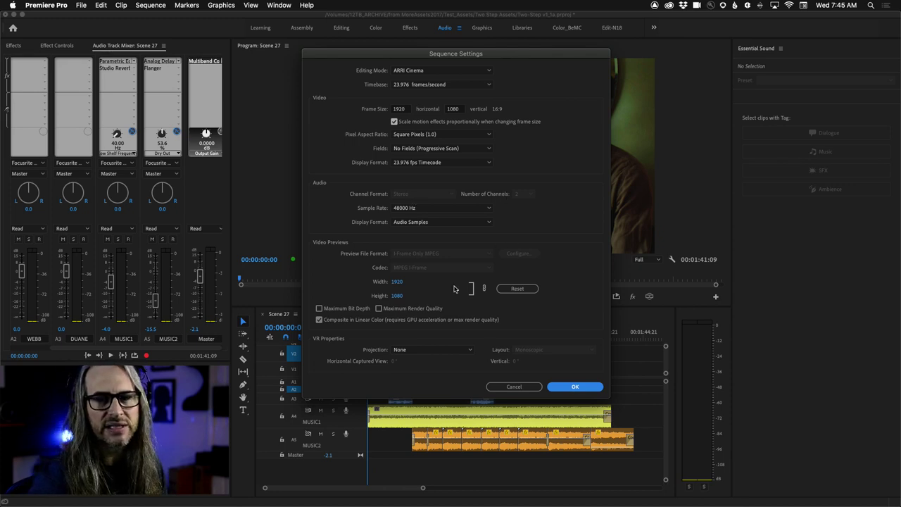
left_click(514, 387)
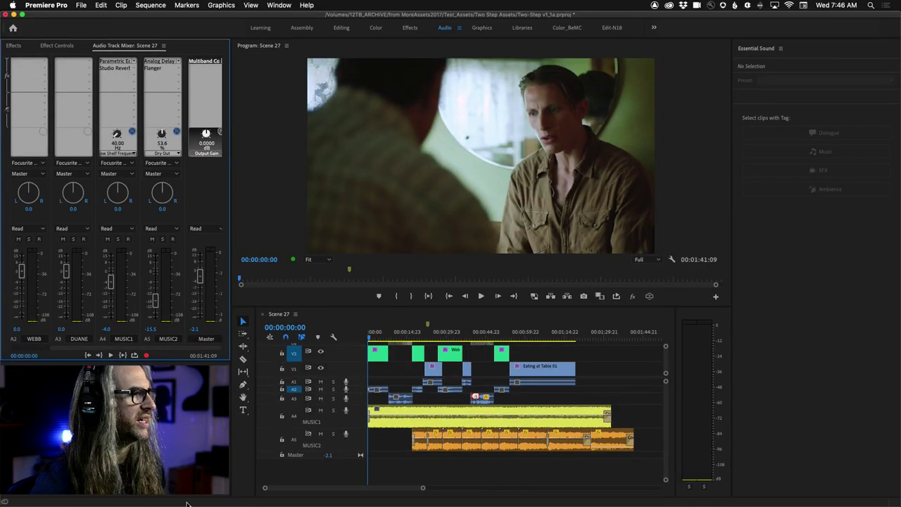
- Start a new DSLR 1080p24 sequence and review its Settings and Tracks tabs
left_click(199, 497)
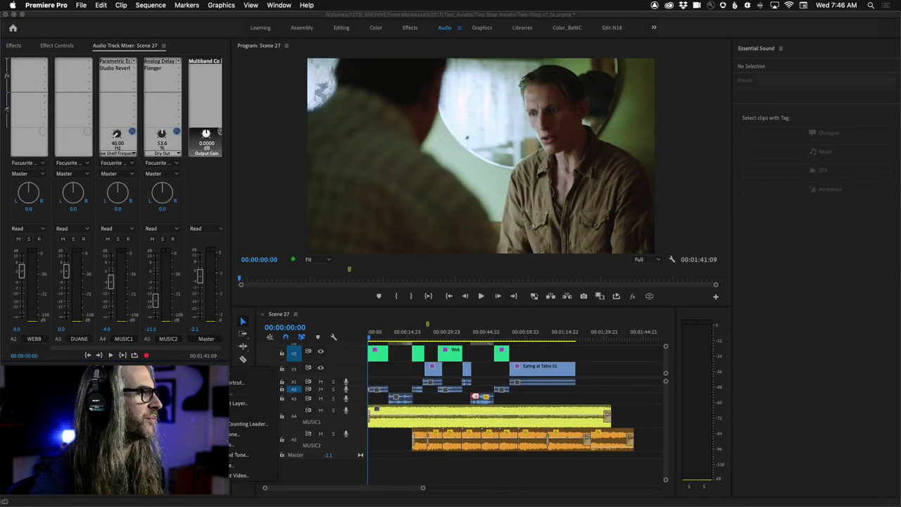
left_click(240, 374)
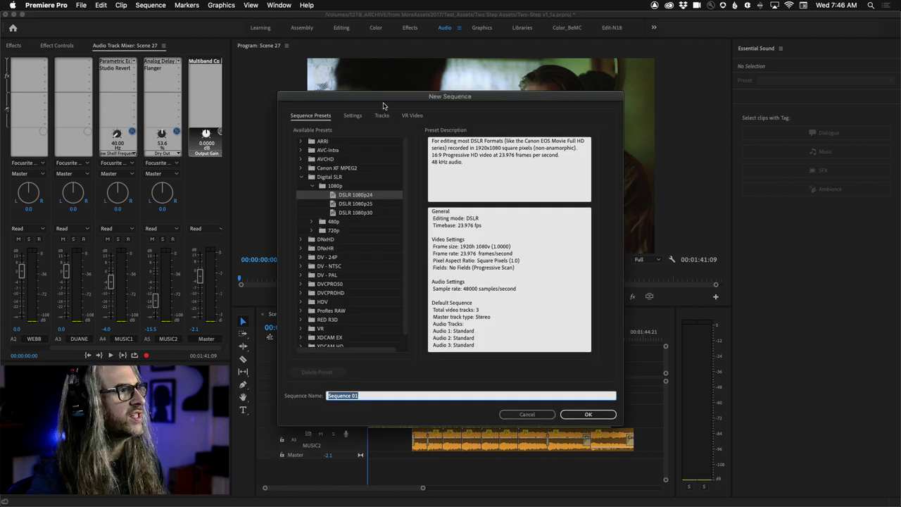
left_click_drag(490, 100, 492, 77)
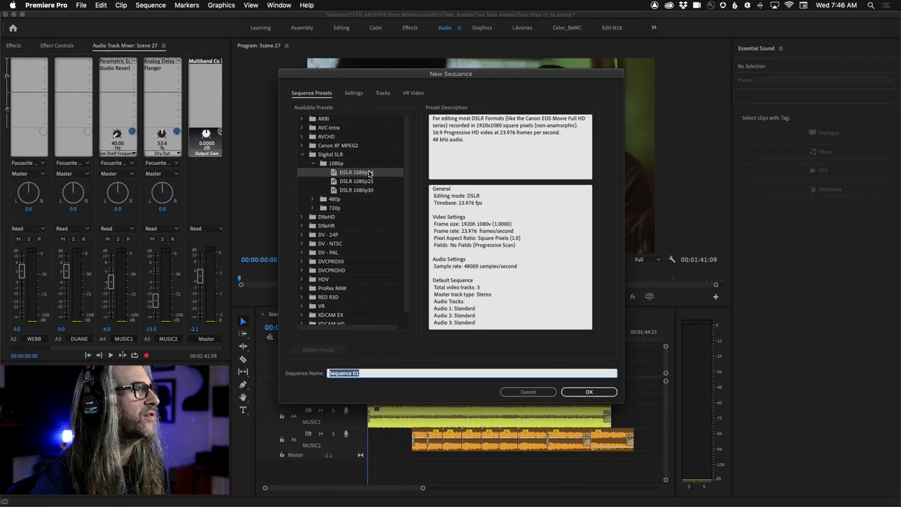
left_click(353, 94)
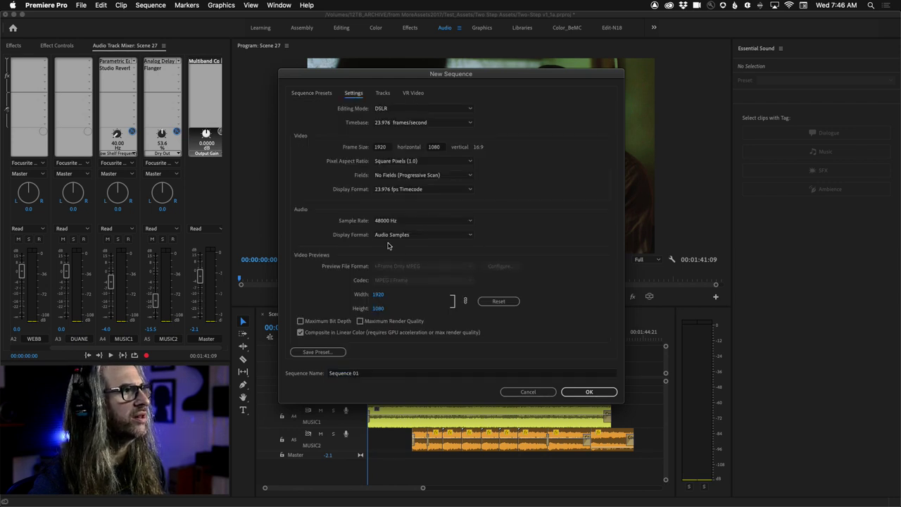
left_click(383, 93)
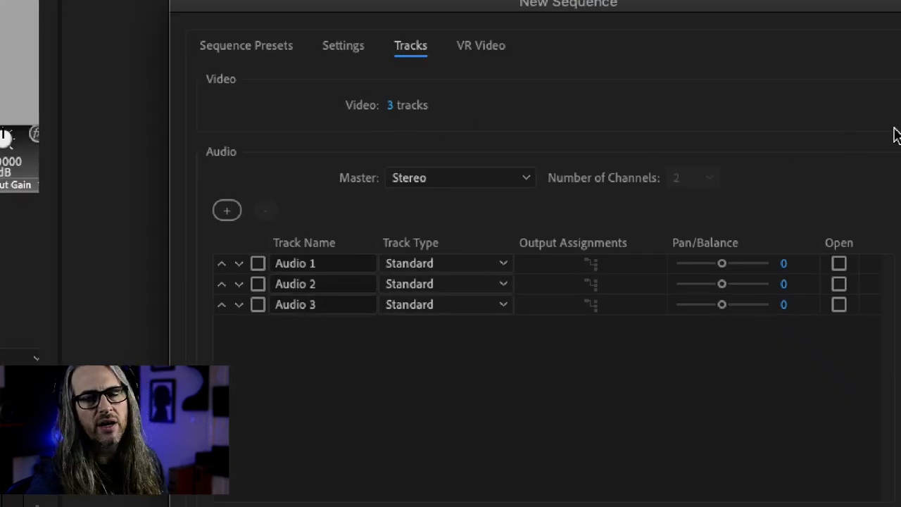
- Set the master track to 5.1 and name the sequence TwoStep51
left_click(480, 184)
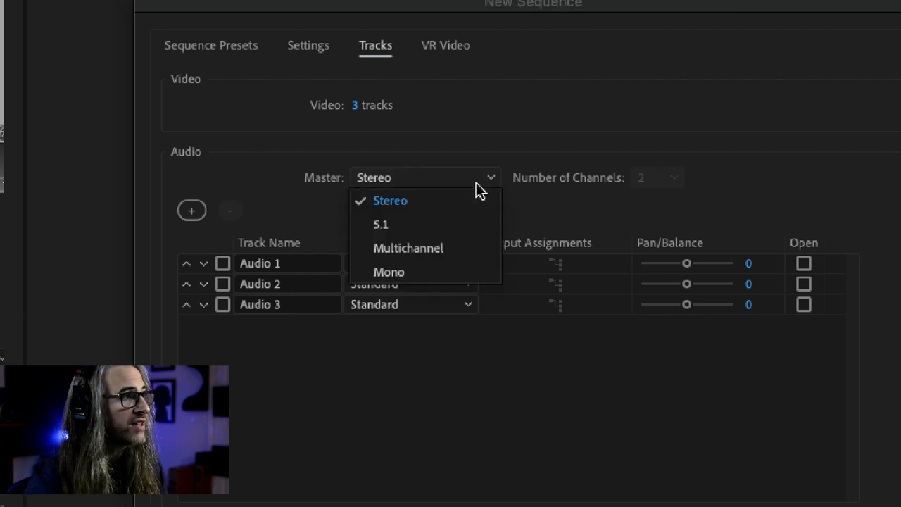
left_click(473, 227)
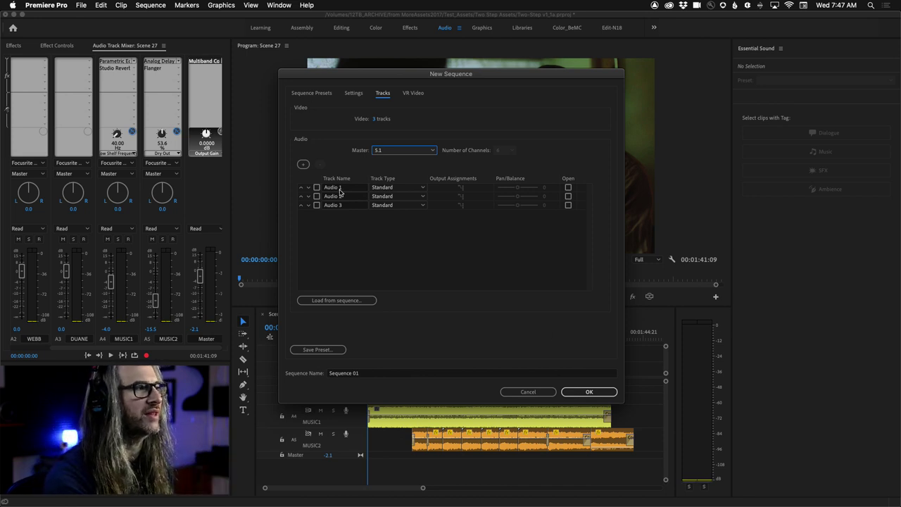
left_click(379, 374)
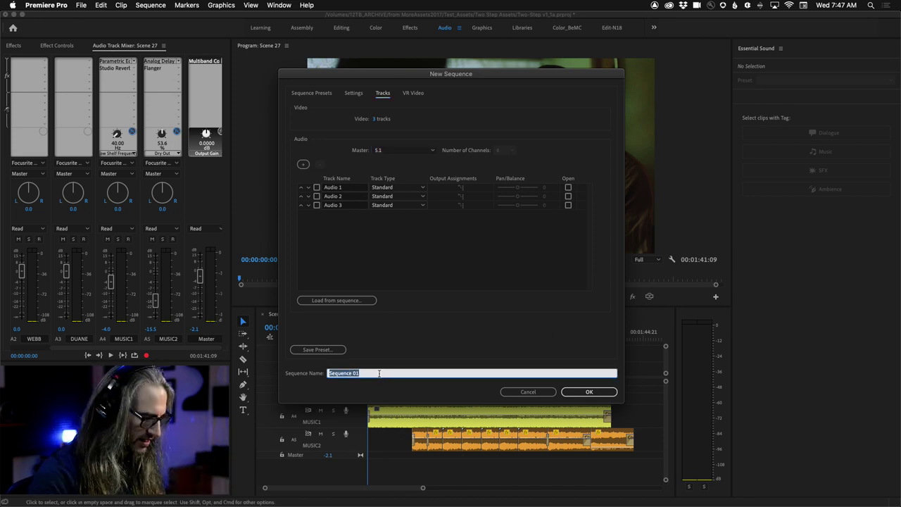
type("TwoStep51")
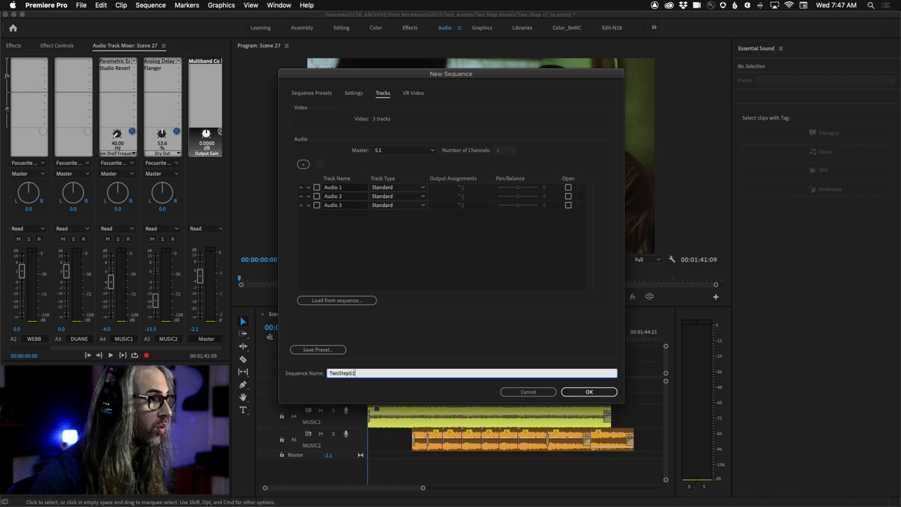
- Create the TwoStep51 sequence and inspect its three tracks' 5.1 panners in the mixer
left_click(589, 392)
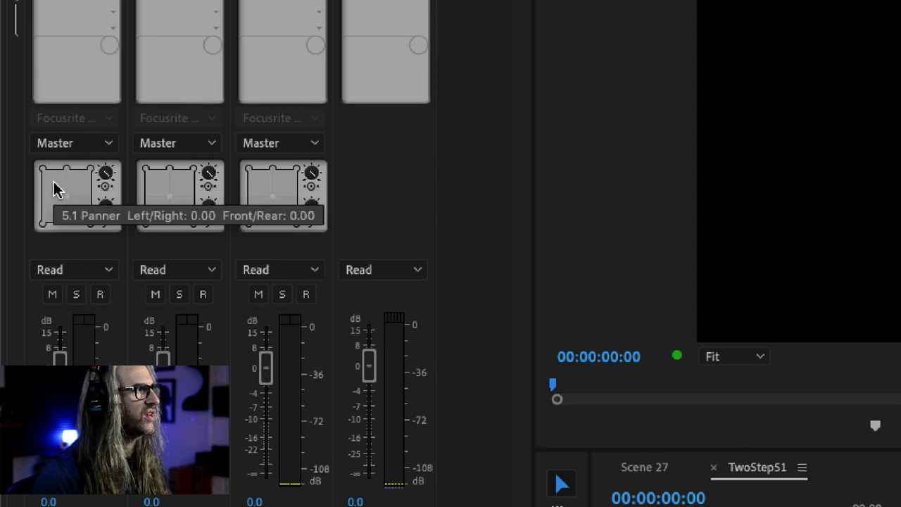
mouse_move(308, 211)
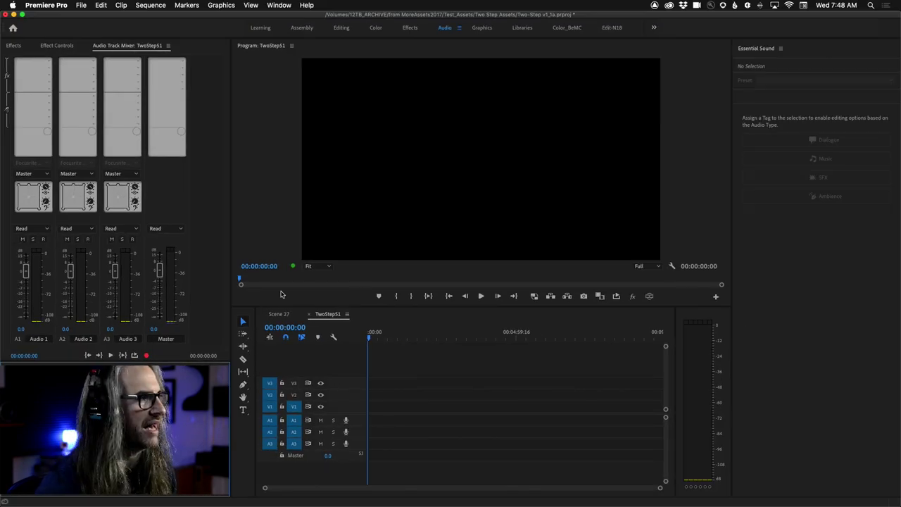
- Close the TwoStep51 sequence tab to return to the Scene 27 sequence
left_click(309, 316)
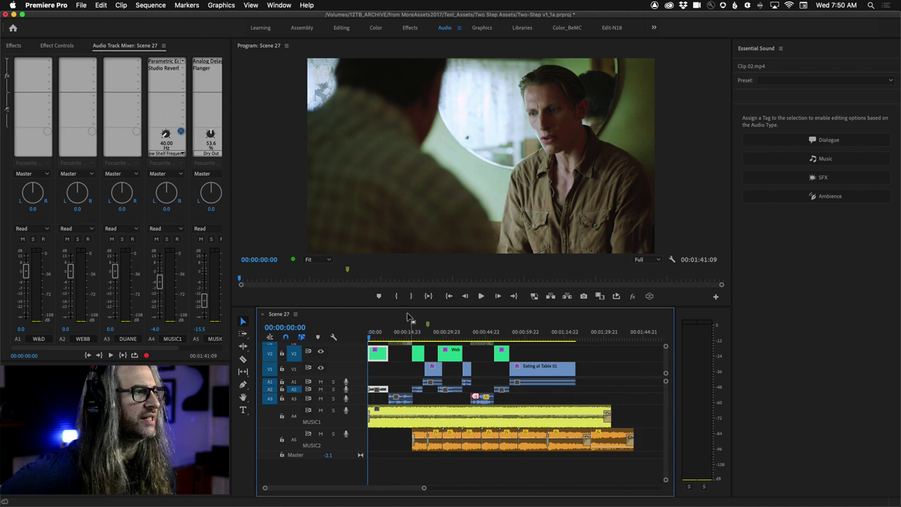
- Open the Audio Clip Mixer from the Window menu and widen it so track names show
left_click(279, 5)
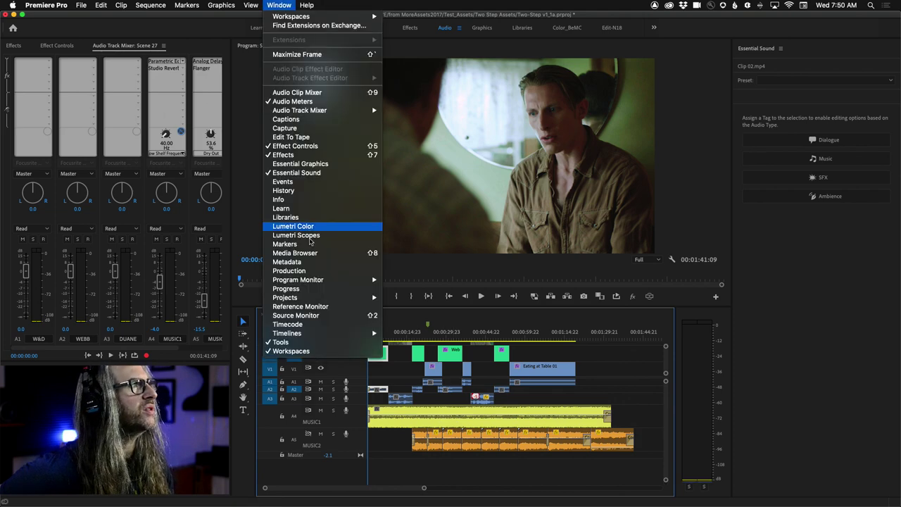
left_click(282, 92)
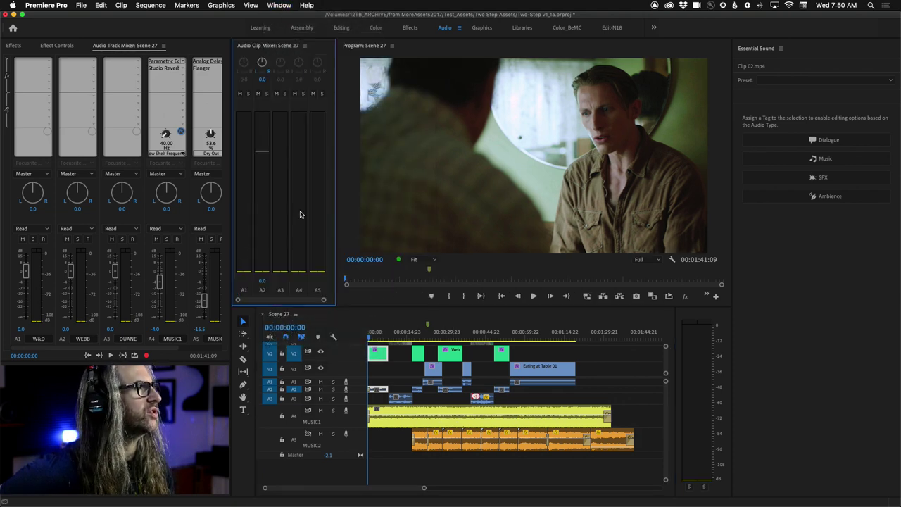
left_click_drag(338, 260, 450, 260)
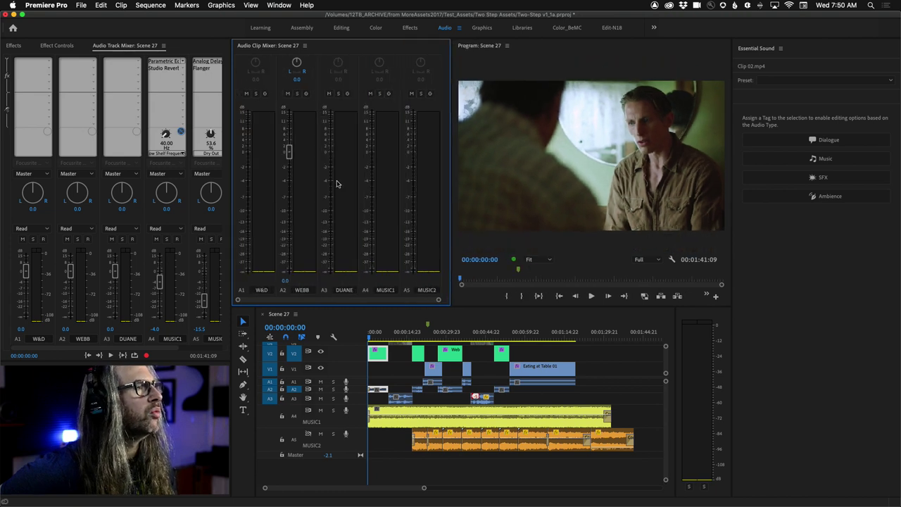
- Scrub the playhead to 00:00:18:18 and select the dialogue clip on track A2
left_click(374, 336)
left_click_drag(373, 336, 376, 337)
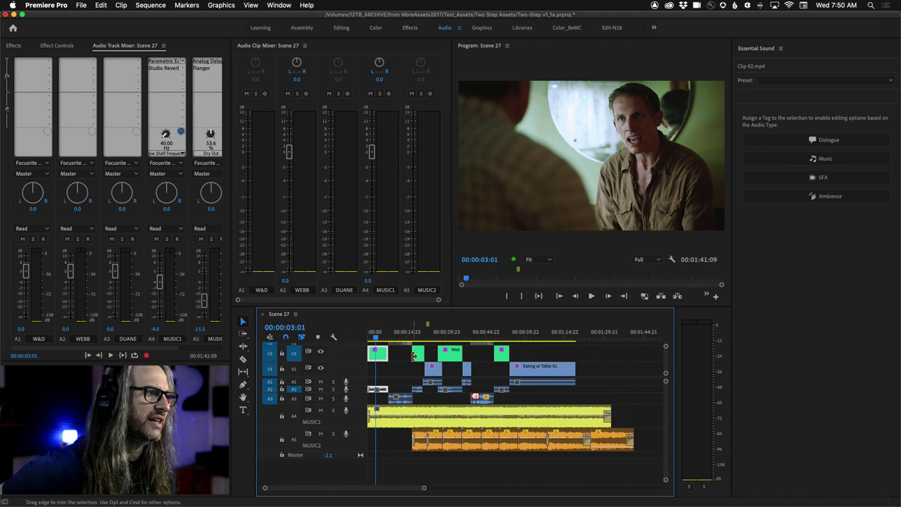
left_click(417, 392)
left_click(417, 392)
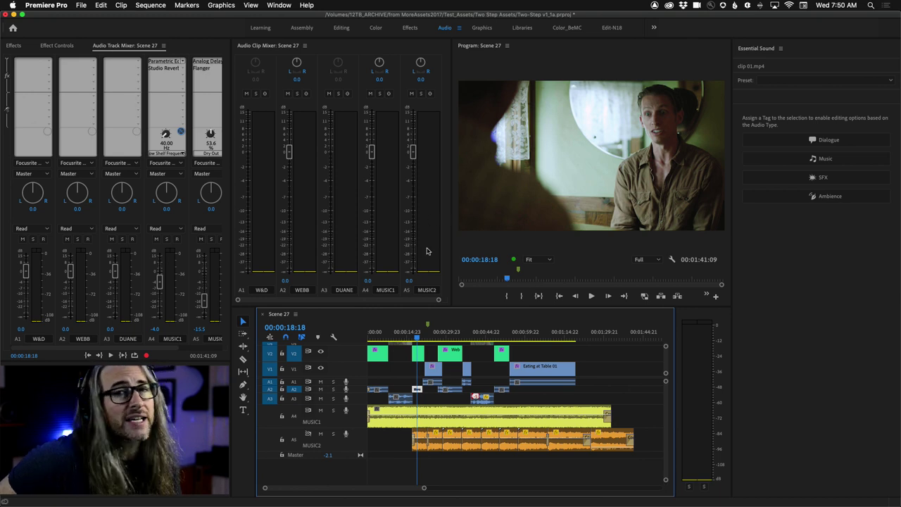
- Close the Audio Clip Mixer using Close Panel in its panel menu
left_click(304, 46)
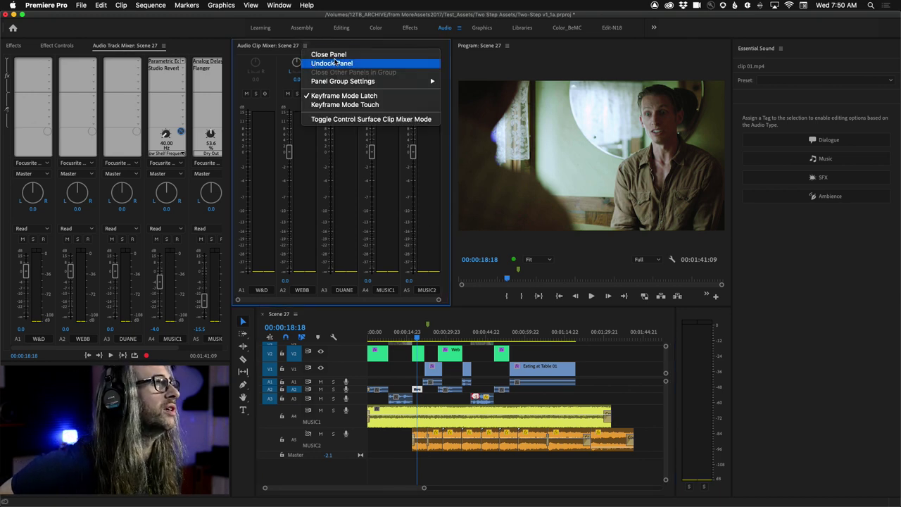
left_click(331, 54)
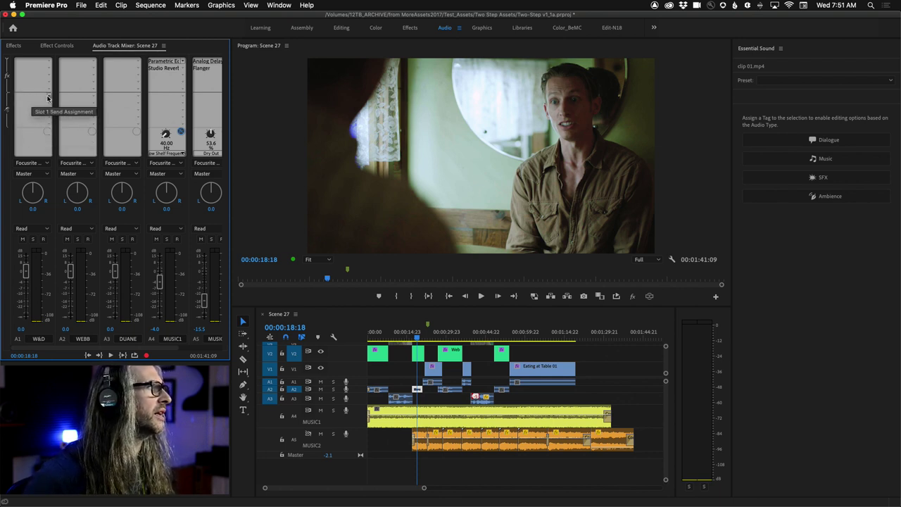
- Collapse the Audio Track Mixer's effects and sends section via its disclosure triangle
left_click(4, 63)
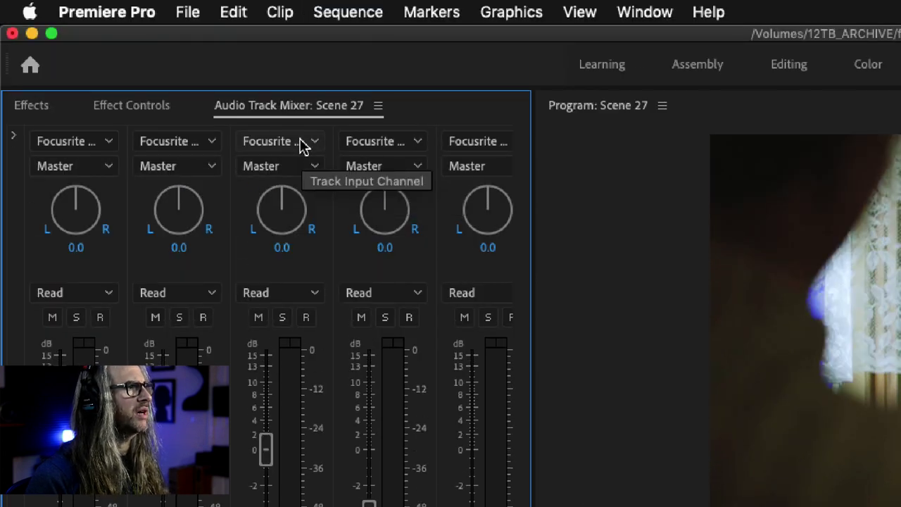
left_click(314, 167)
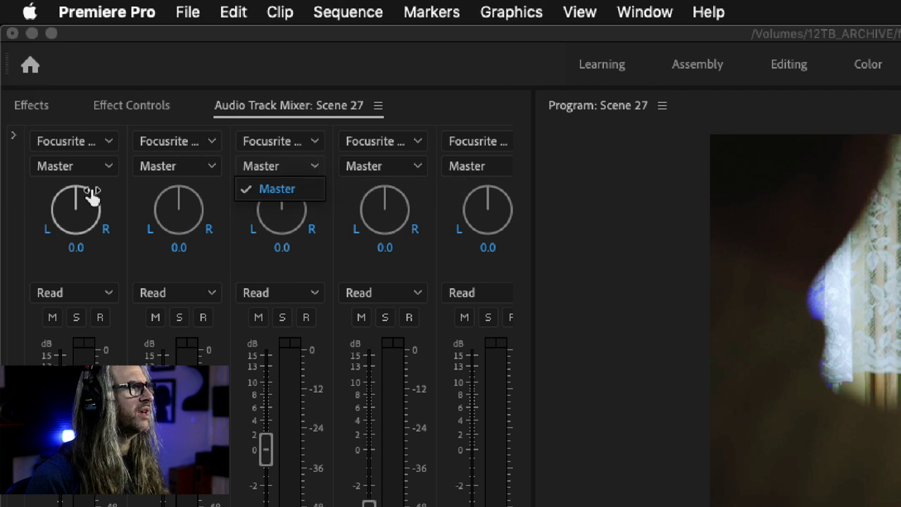
left_click(13, 194)
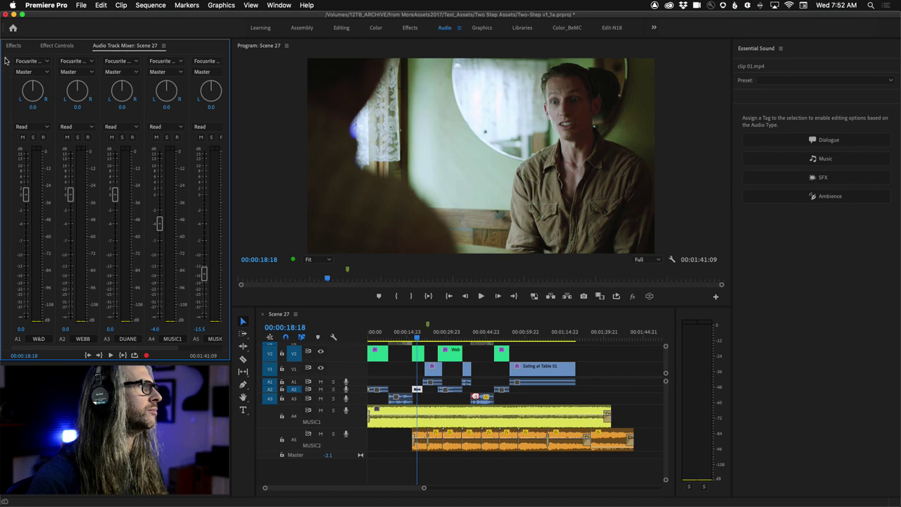
- Expand the Audio Track Mixer's effects and sends section again via its disclosure triangle
left_click(5, 61)
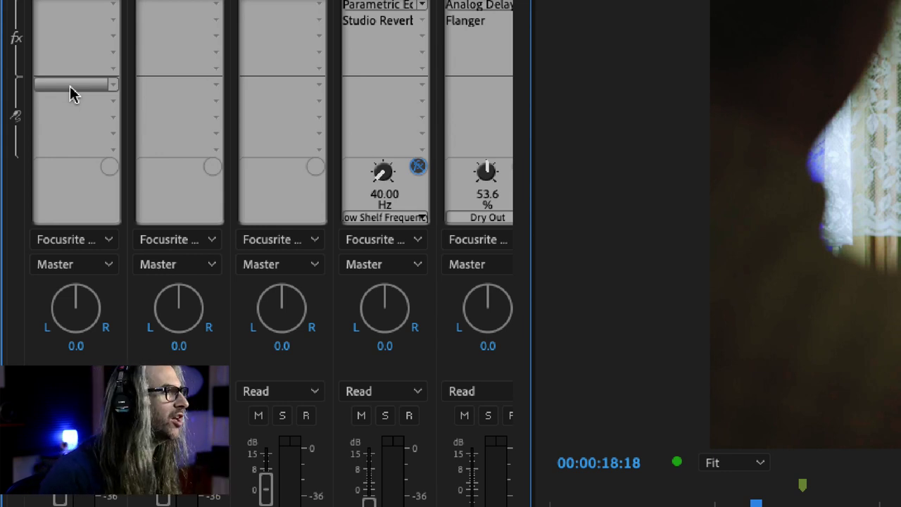
- Create a stereo Submix 1 from a W&D send slot, keeping the send assigned to Submix 1
left_click(114, 87)
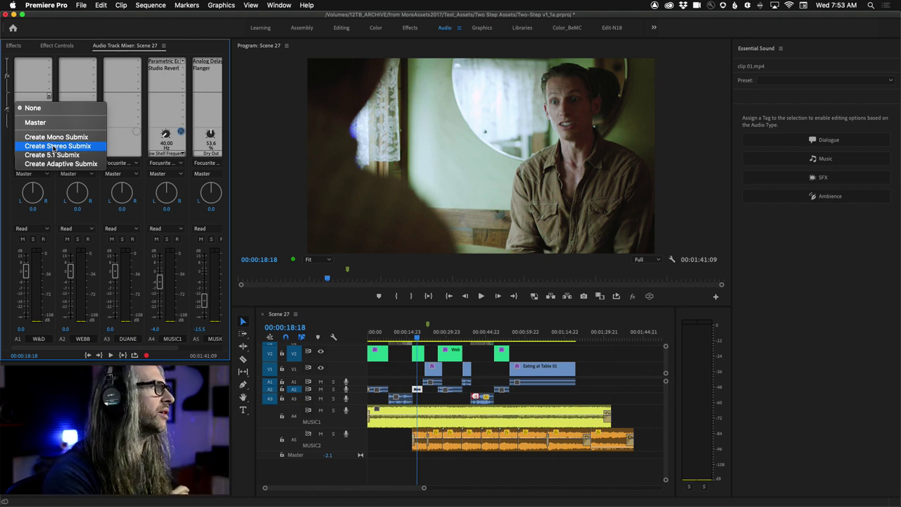
left_click(54, 146)
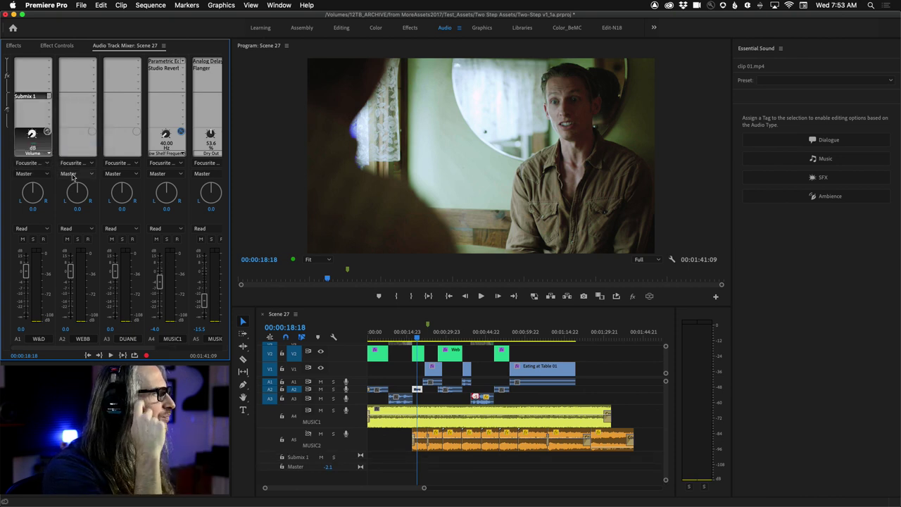
left_click(49, 96)
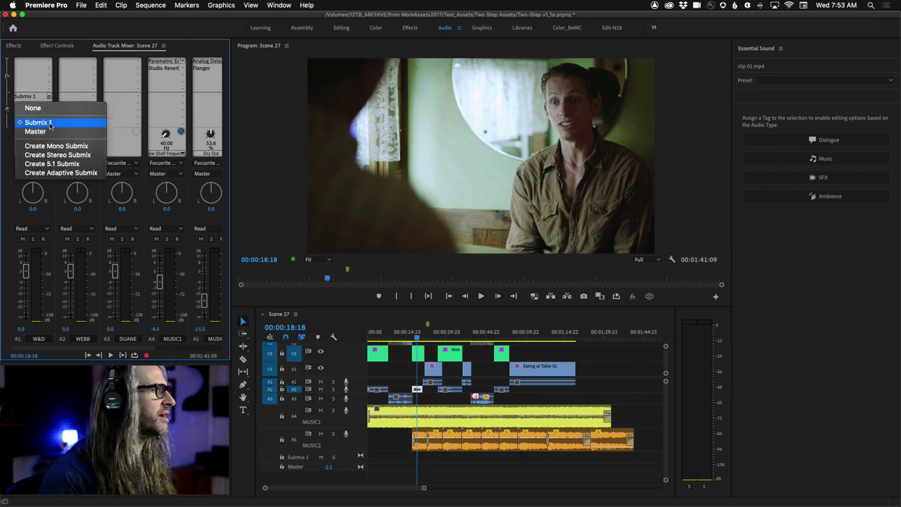
left_click(188, 352)
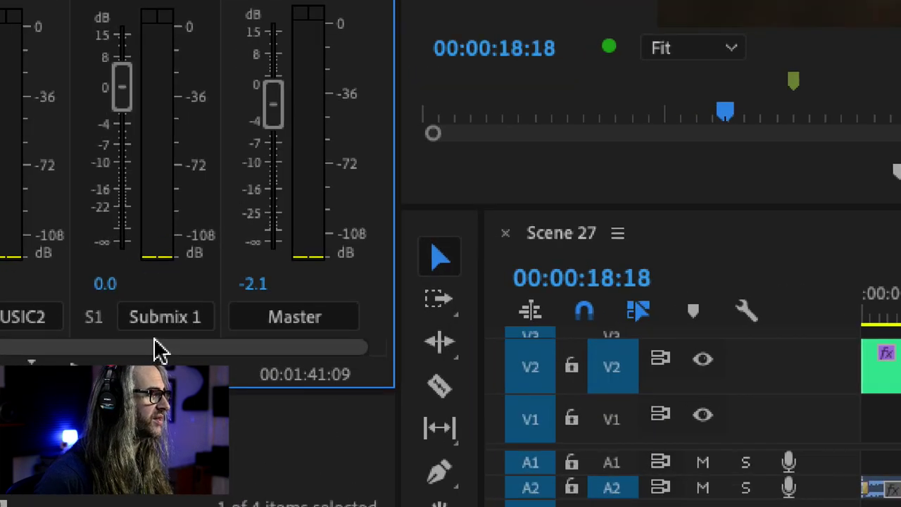
- Rename the Submix 1 track to DIALOG in the mixer
left_click(159, 338)
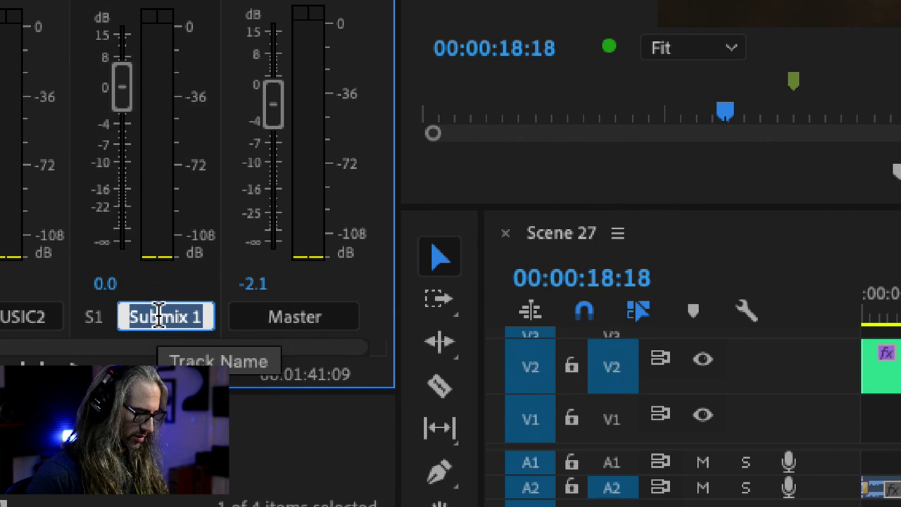
type("DIALOG")
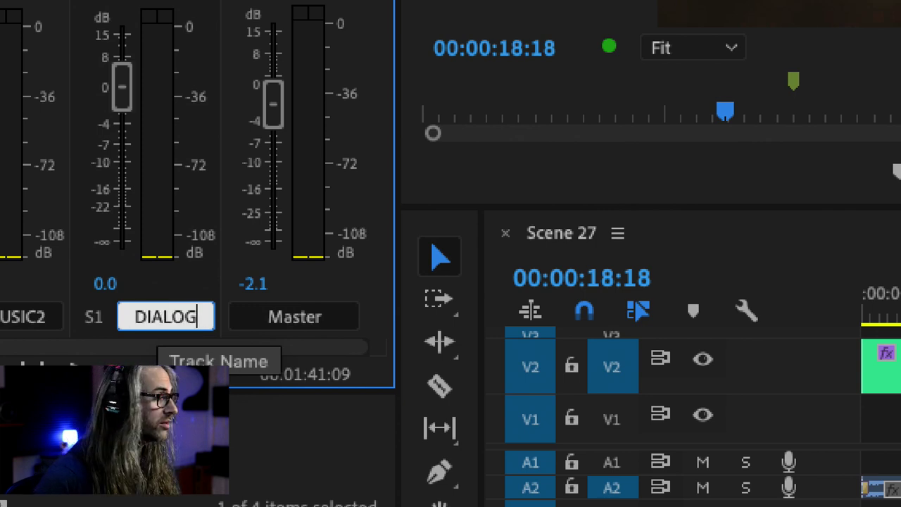
key("Return")
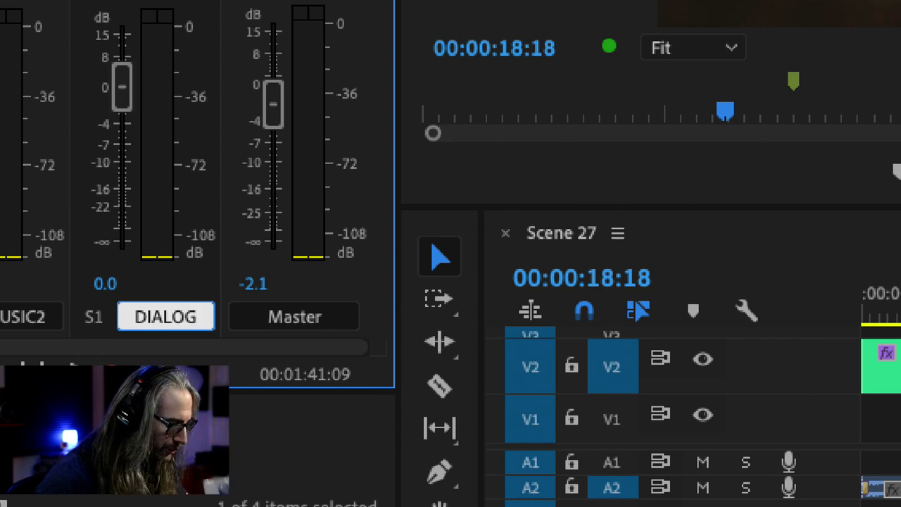
type("UE")
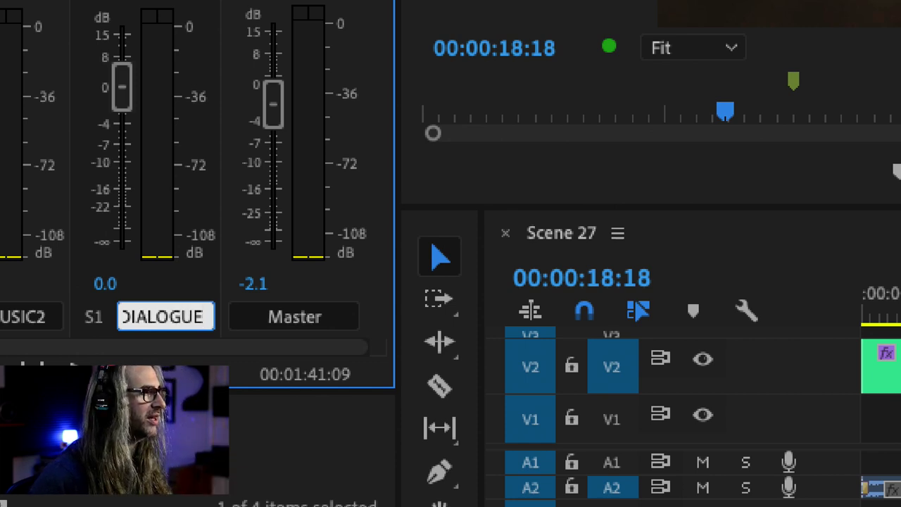
key("BackSpace")
key("BackSpace")
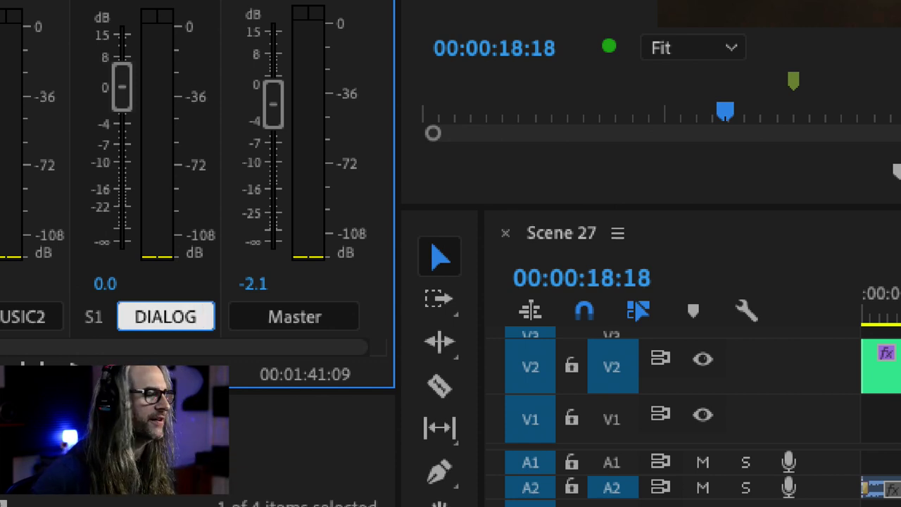
key("Return")
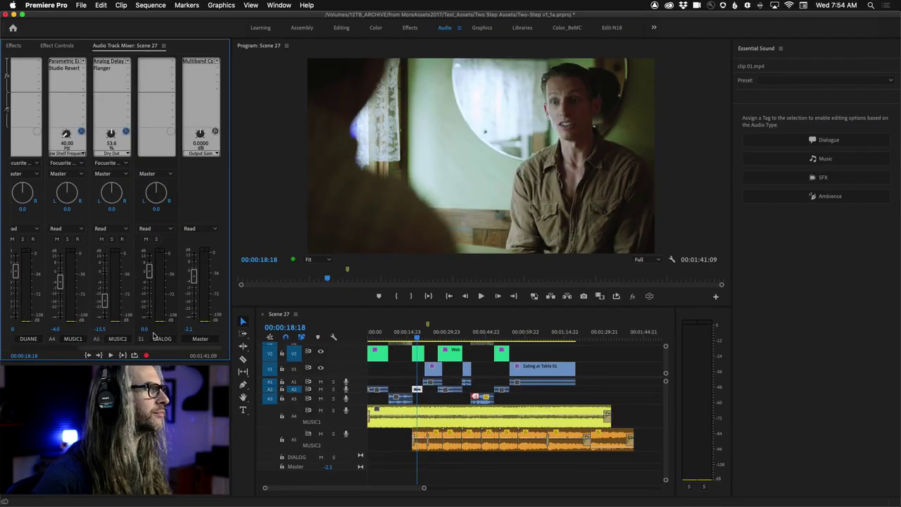
- Set the W&D send assignment to None, removing its send to DIALOG
left_click(38, 98)
left_click(31, 93)
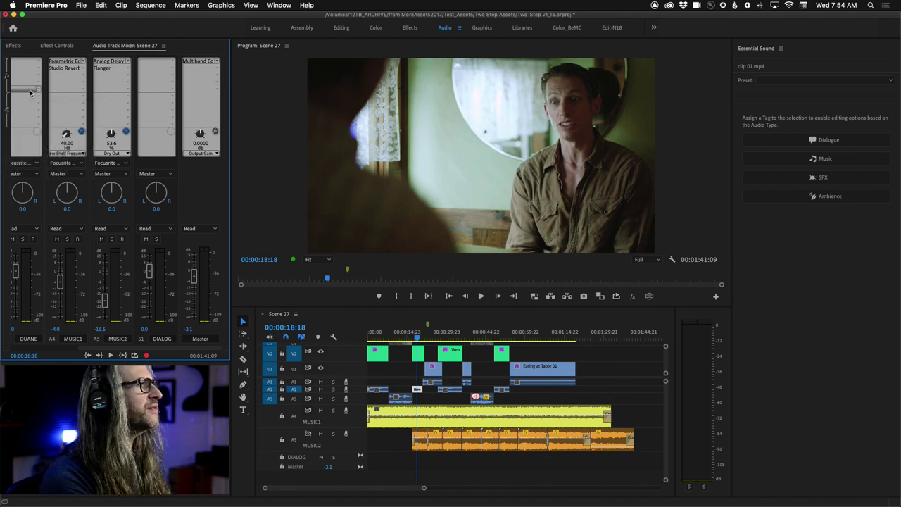
left_click(39, 348)
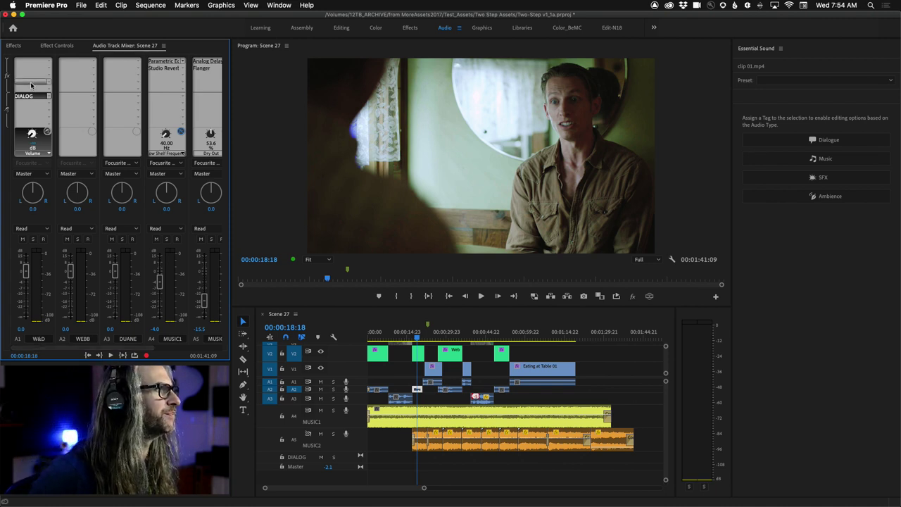
left_click(48, 96)
left_click(48, 110)
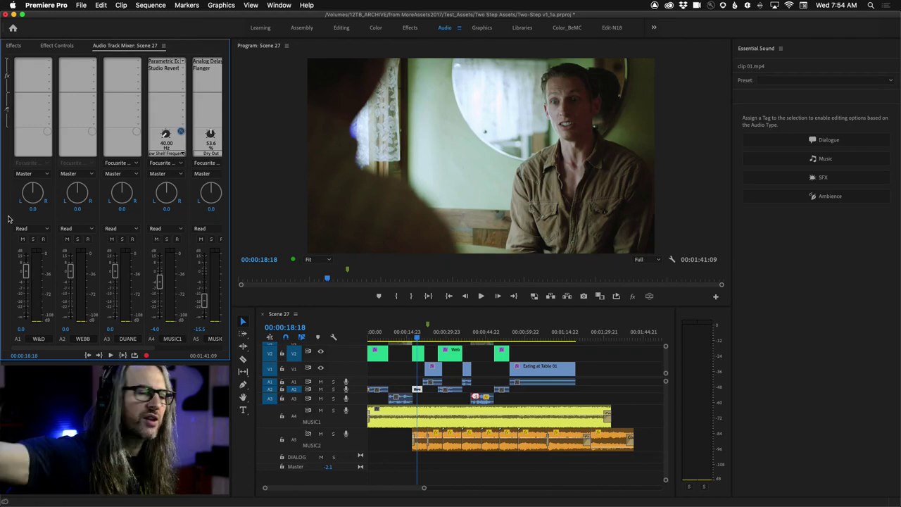
- Route the W&D, WEBB and DUANE track outputs to DIALOG, and mute MUSIC1
left_click(44, 174)
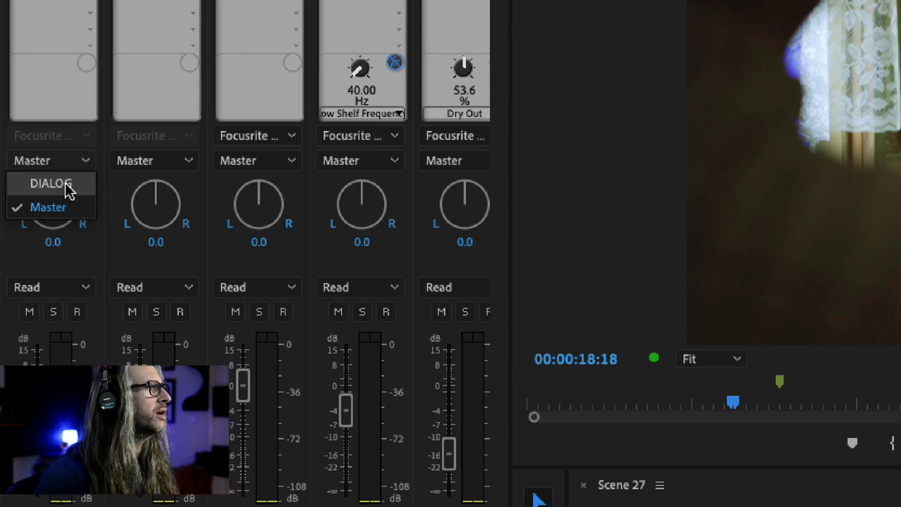
left_click(66, 186)
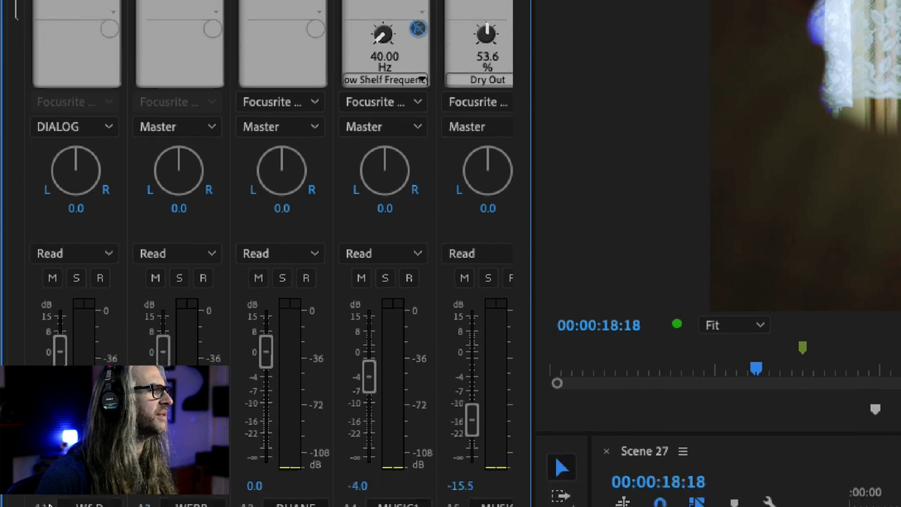
left_click(169, 106)
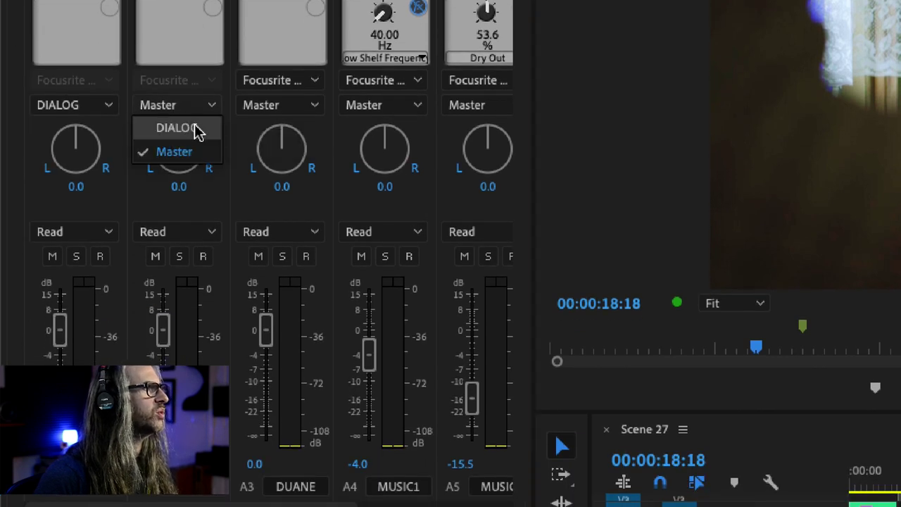
left_click(197, 131)
left_click(296, 107)
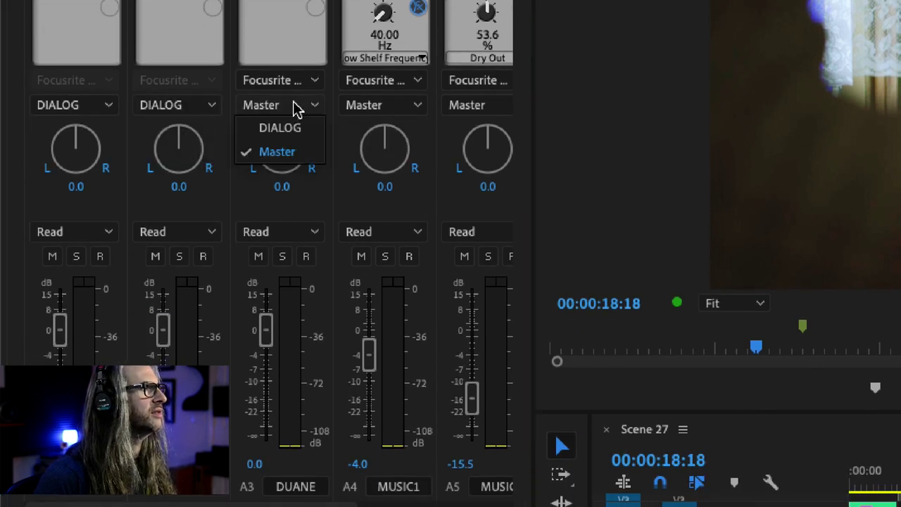
left_click(297, 127)
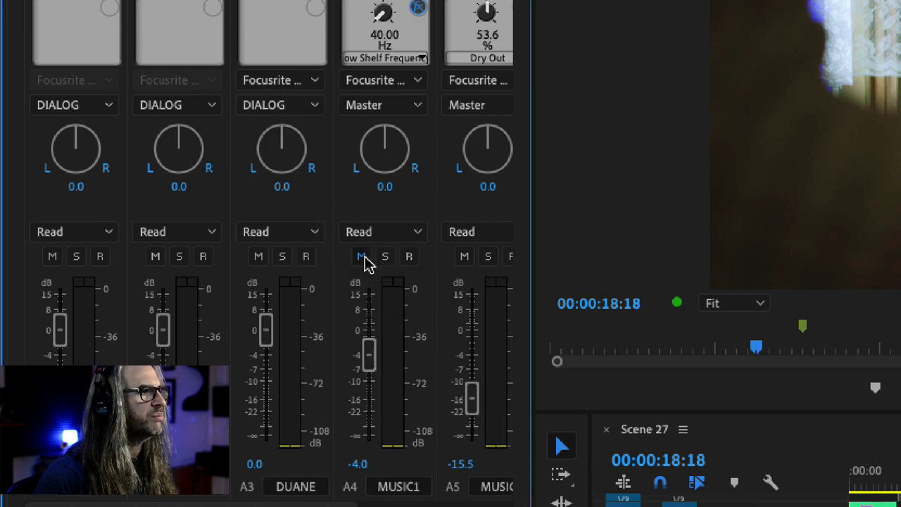
left_click(362, 257)
- Mute MUSIC2 and play Scene 27 from the start to audition the dialogue
left_click(464, 256)
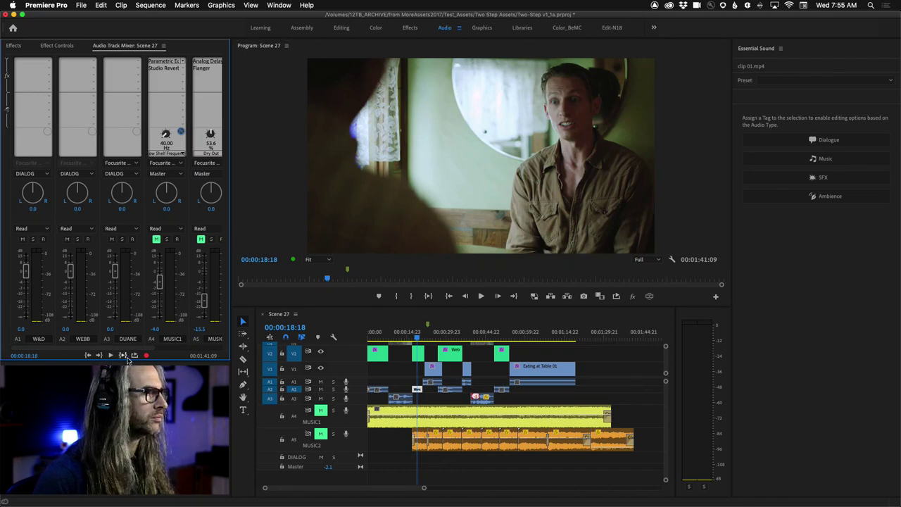
left_click_drag(132, 348, 200, 348)
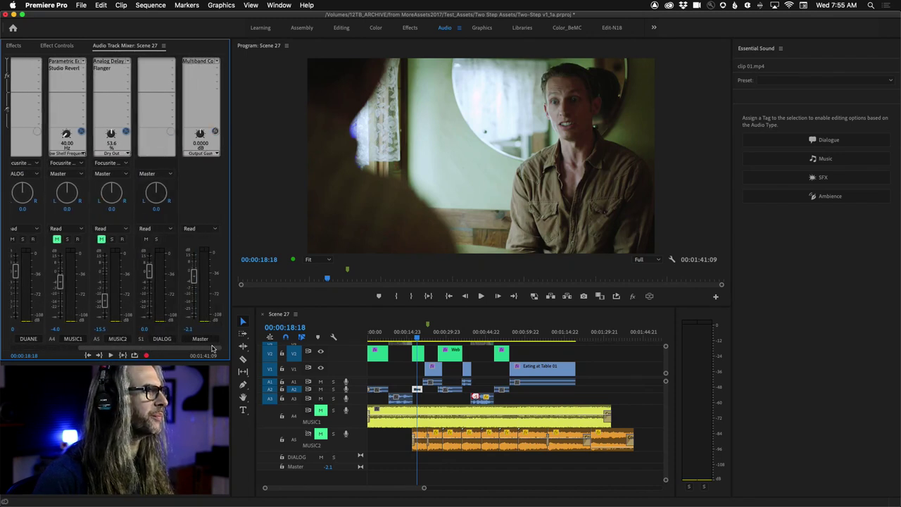
left_click(374, 336)
key("space")
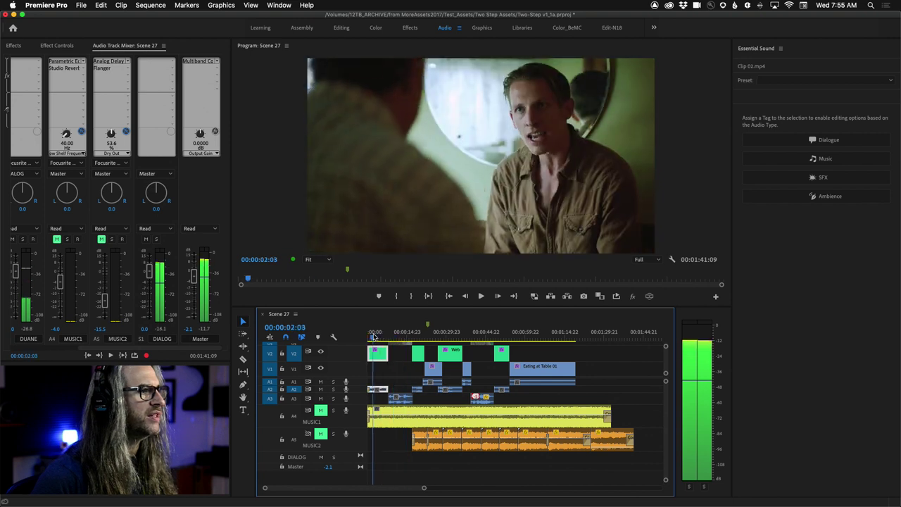
left_click(369, 336)
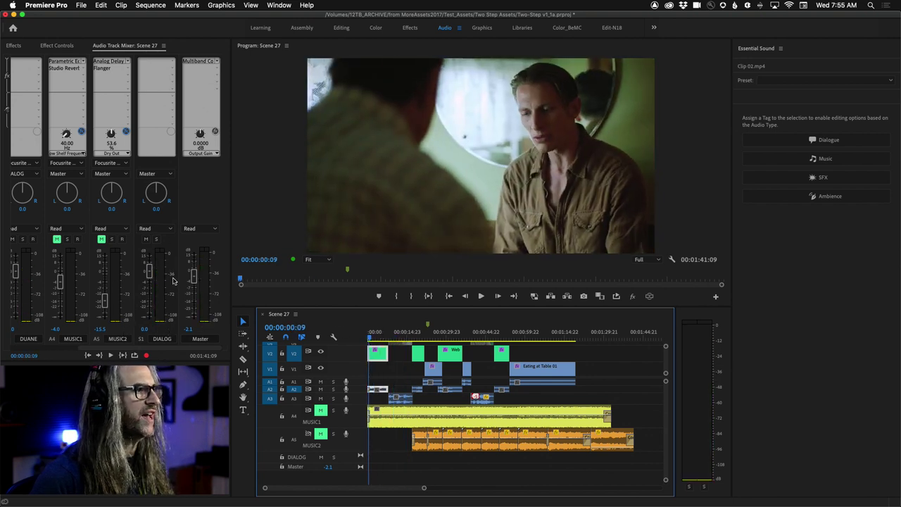
key("space")
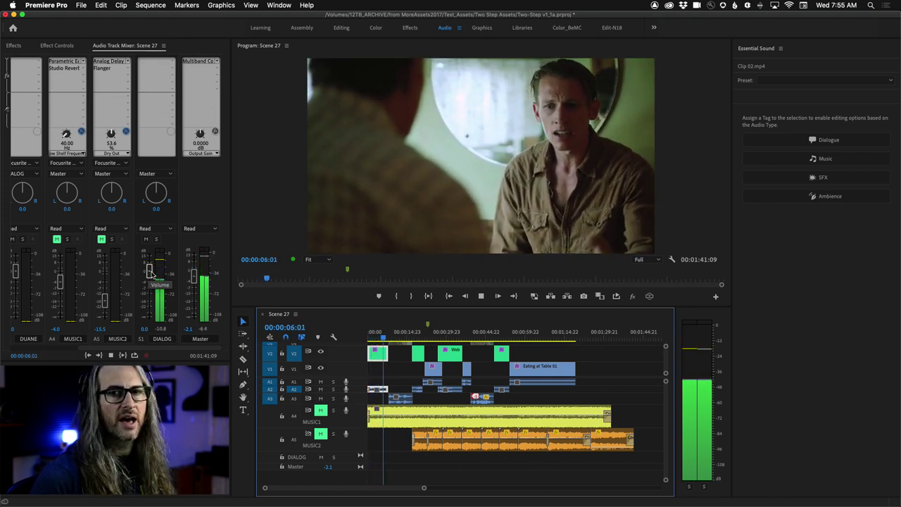
key("space")
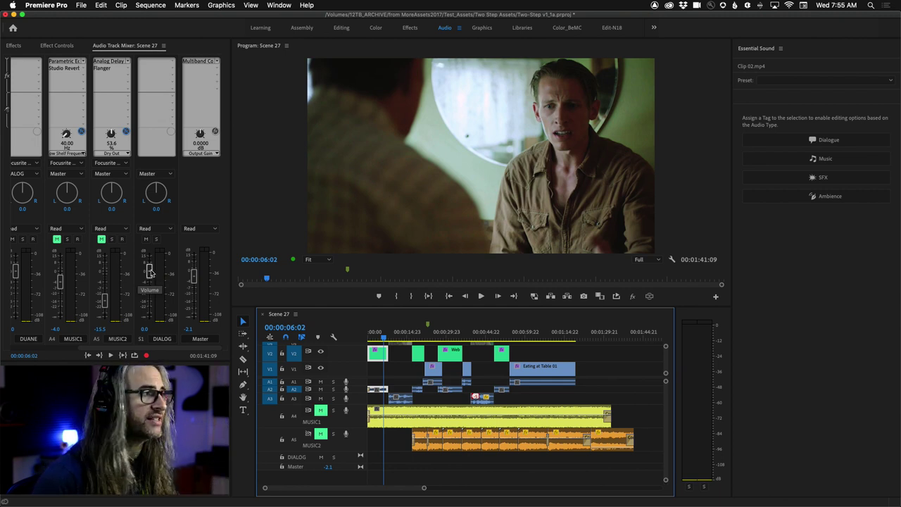
key("space")
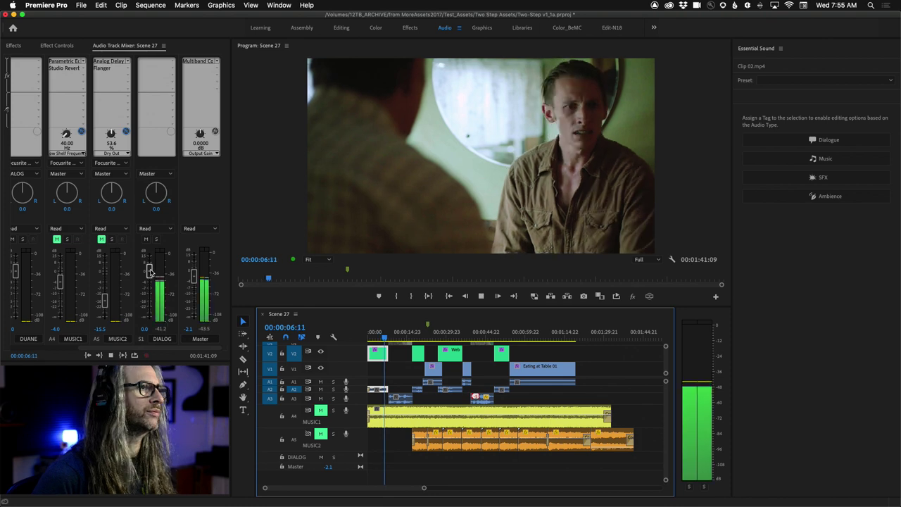
- Drag the DIALOG submix fader all the way down, then back up during playback
left_click_drag(150, 271, 150, 338)
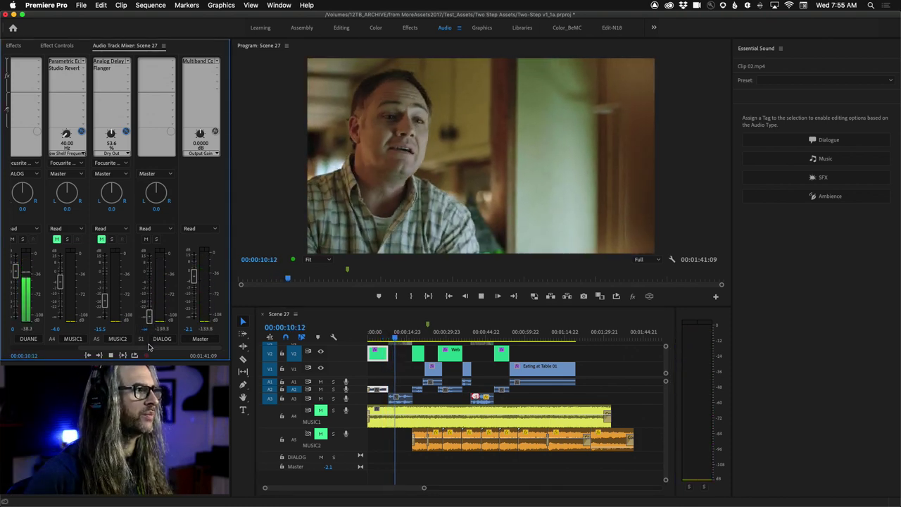
scroll(120, 291, "left", 5)
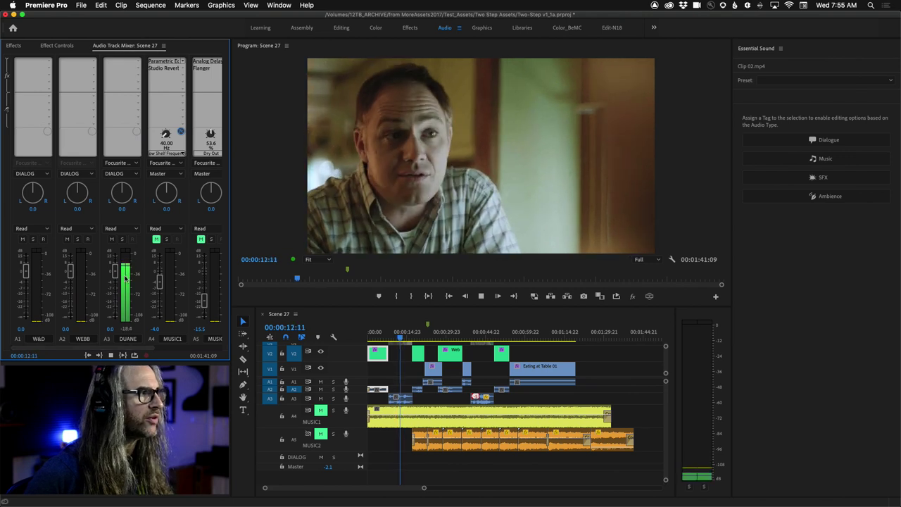
scroll(199, 347, "right", 5)
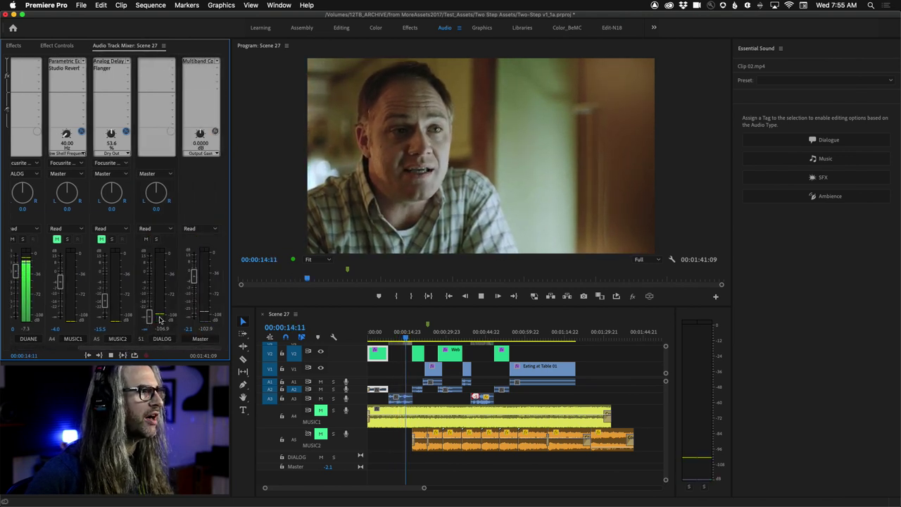
left_click_drag(148, 315, 150, 341)
- Stop playback at 00:00:24:03 and raise the DIALOG submix fader back to -1.7 dB
key("space")
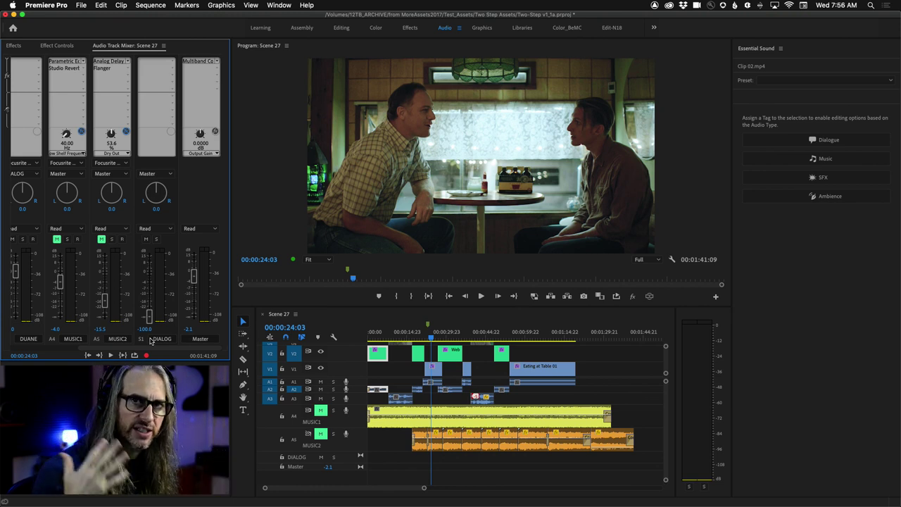
left_click_drag(149, 318, 157, 280)
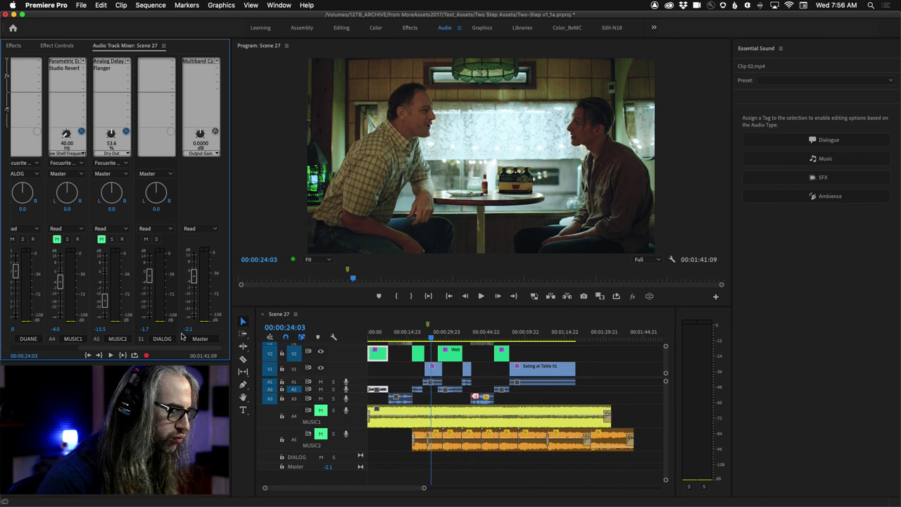
- Scroll the Audio Track Mixer back to A1–A3 and return the playhead to 00:00:00:00
left_click_drag(131, 350, 65, 350)
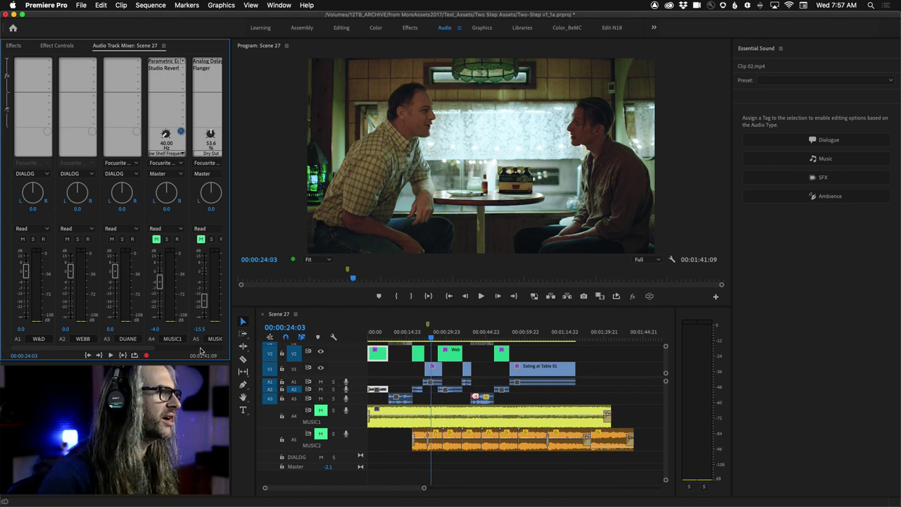
scroll(201, 350, "right", 3)
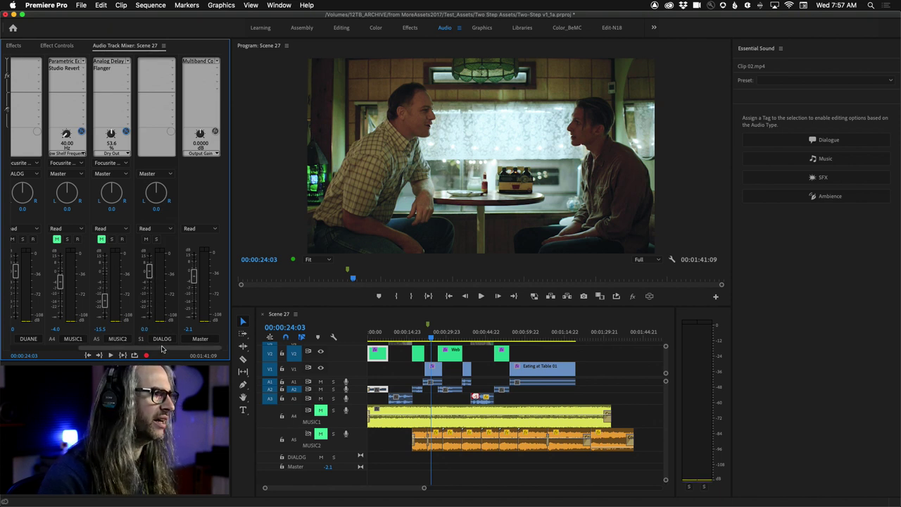
left_click_drag(162, 350, 56, 348)
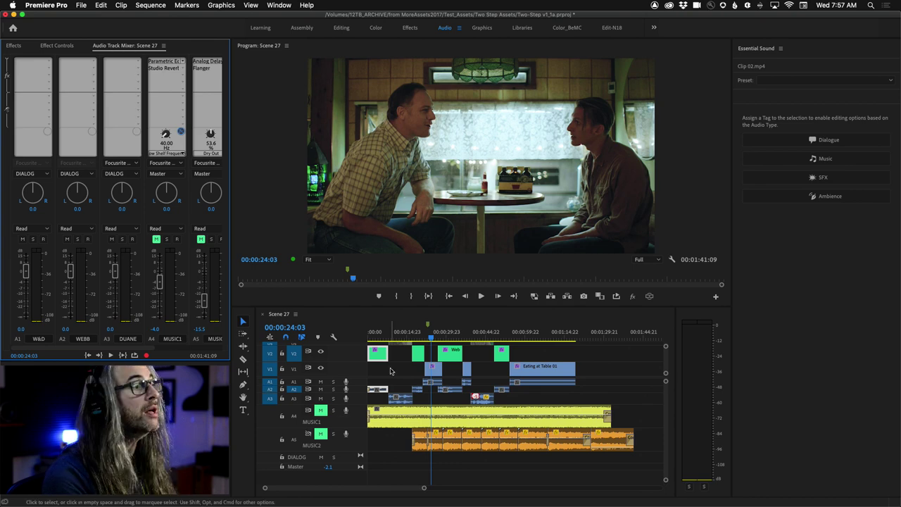
left_click_drag(431, 338, 330, 340)
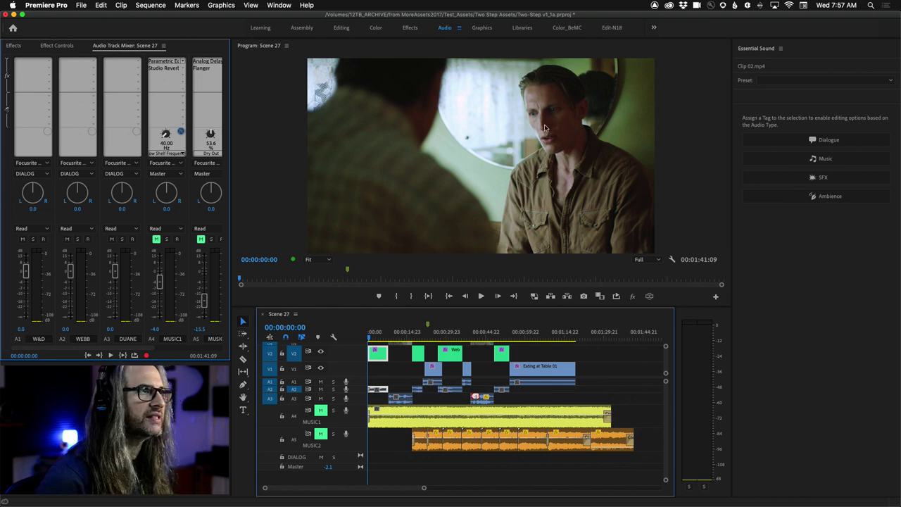
- Solo the A2 WEBB track, return to the sequence start, and make WEBB taller
key("space")
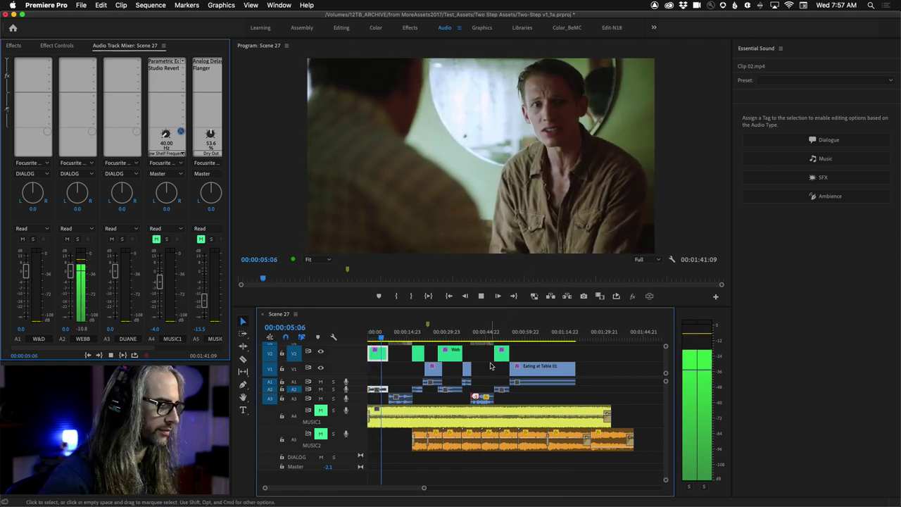
key("space")
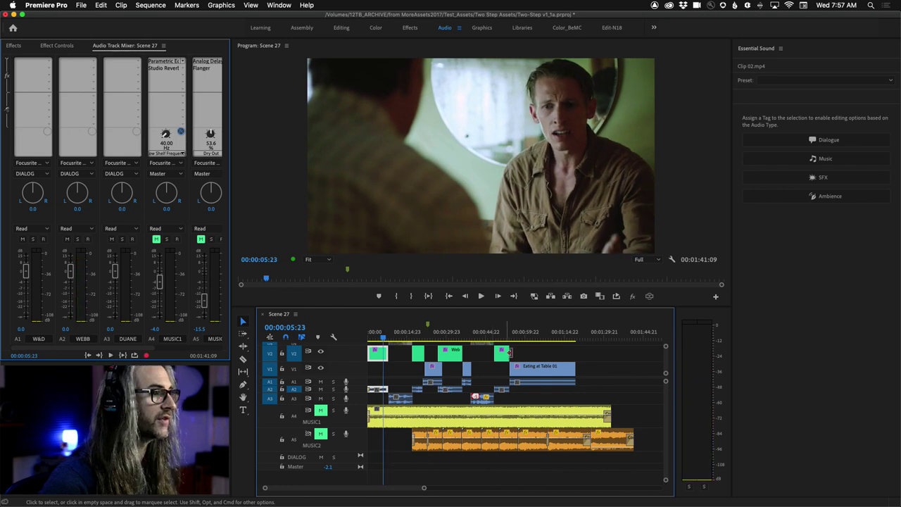
left_click(77, 240)
left_click(385, 341)
key("Home")
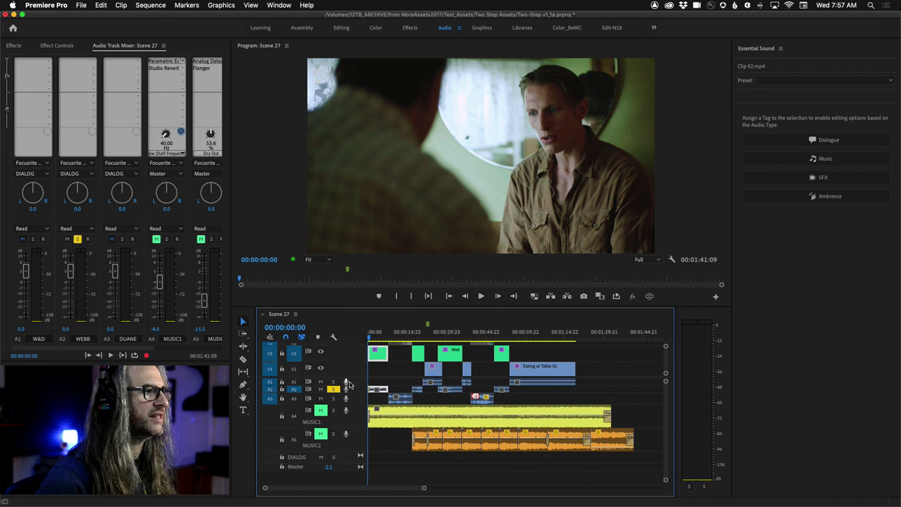
left_click_drag(356, 392, 354, 405)
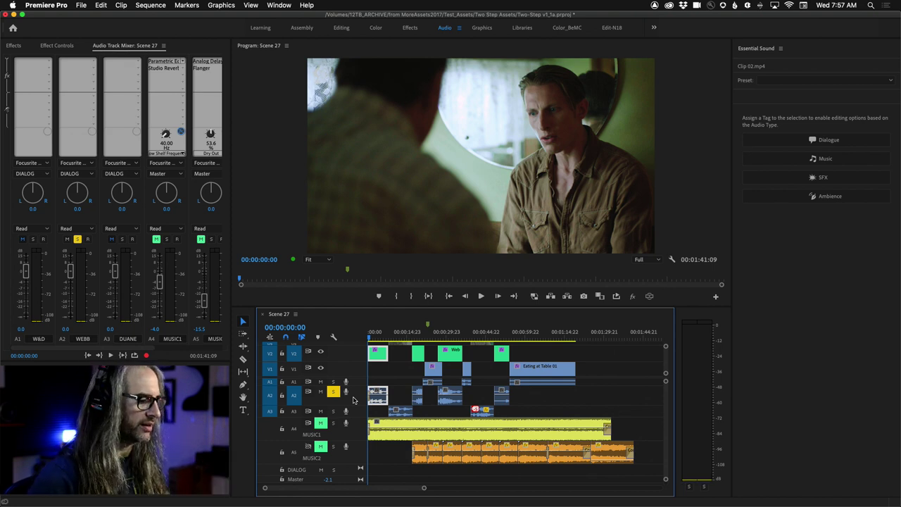
- Audition the soloed WEBB track and park the playhead at 00:00:16:23
key("space")
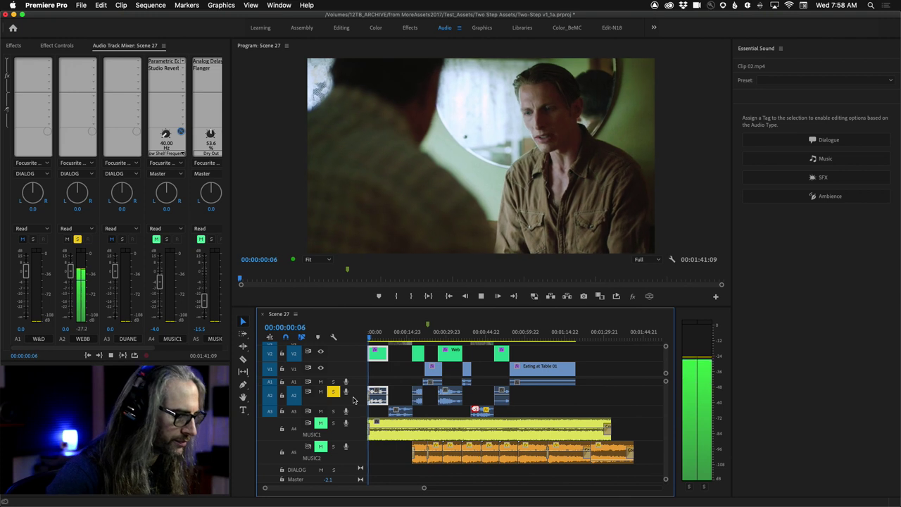
left_click(414, 337)
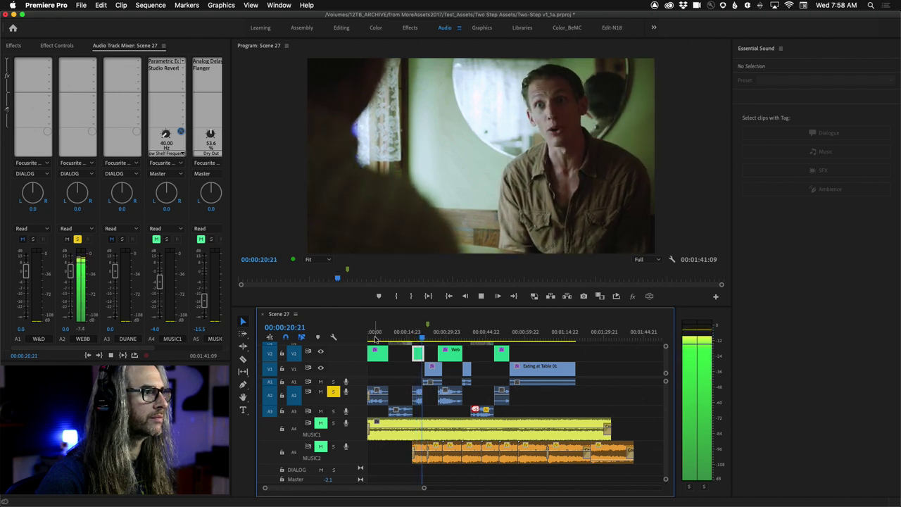
key("space")
left_click(413, 339)
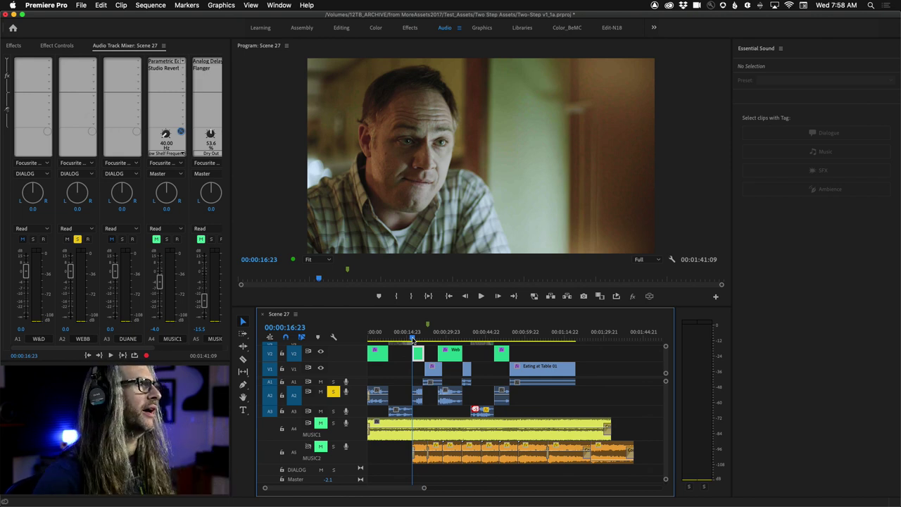
scroll(211, 348, "right", 3)
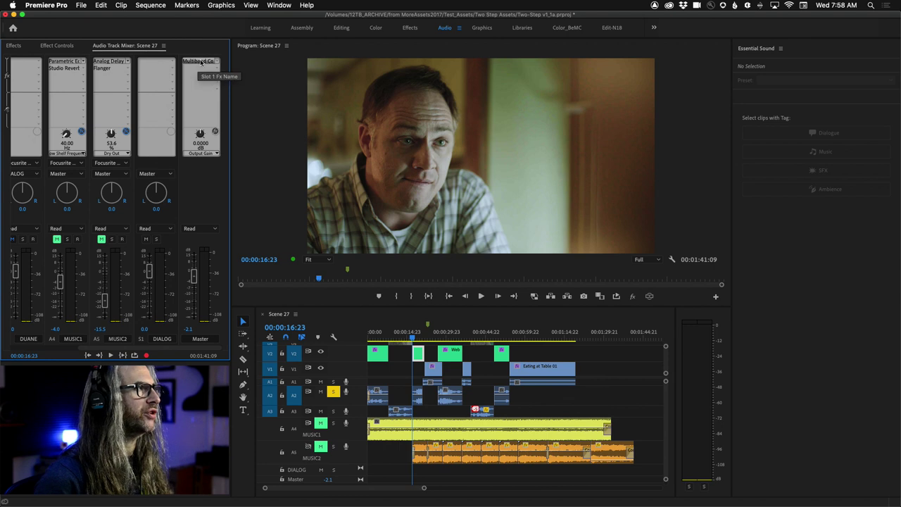
double_click(201, 62)
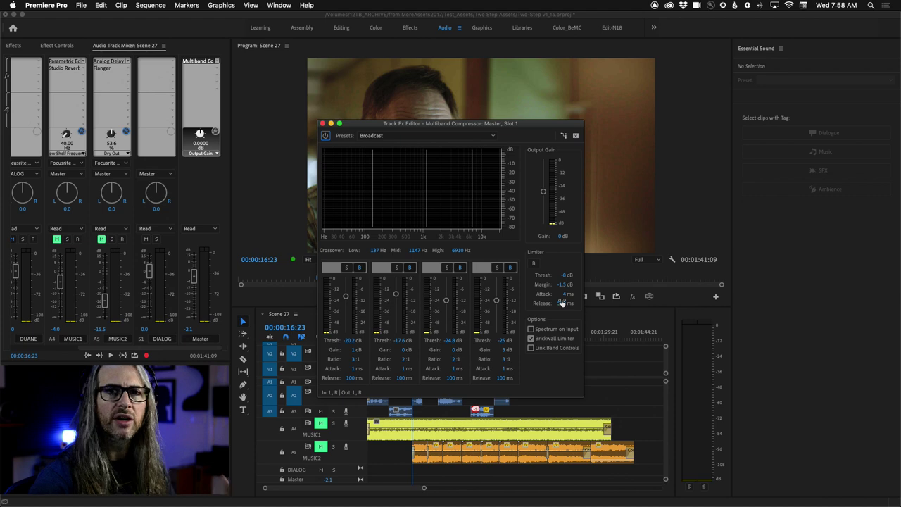
left_click(323, 124)
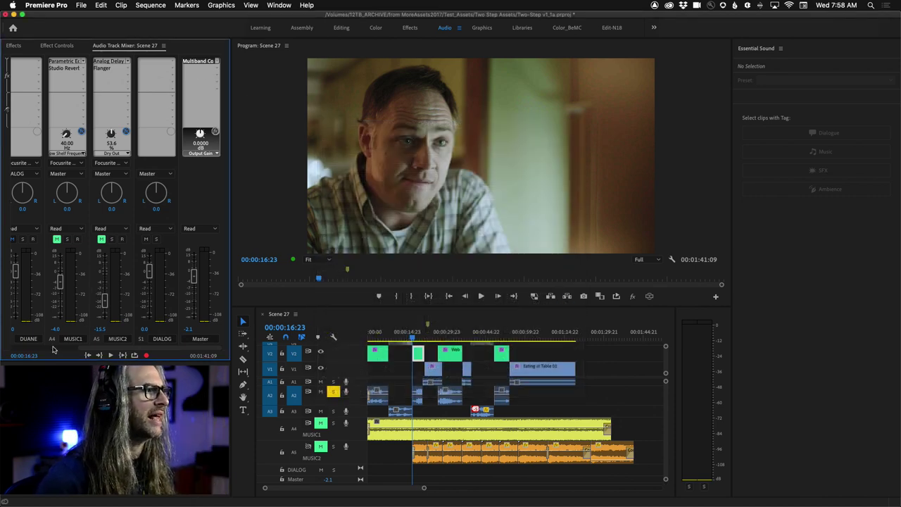
scroll(52, 350, "left", 3)
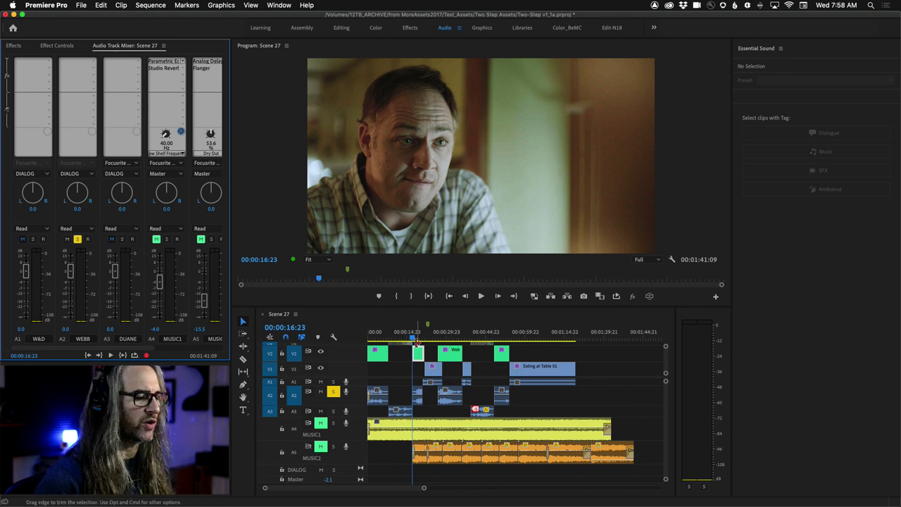
- Zoom in and audition the opening Webb 02 clip from 00:00:03:23, stopping at 00:00:07:08
key("space")
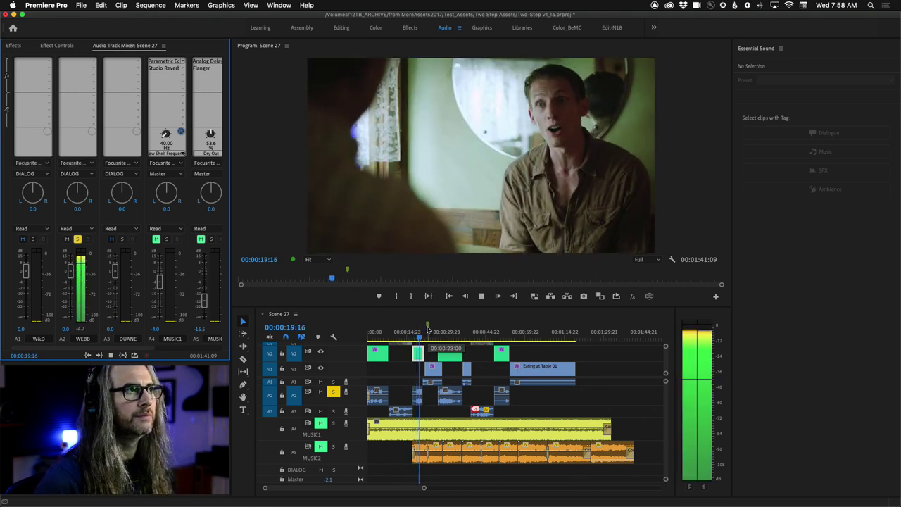
key("space")
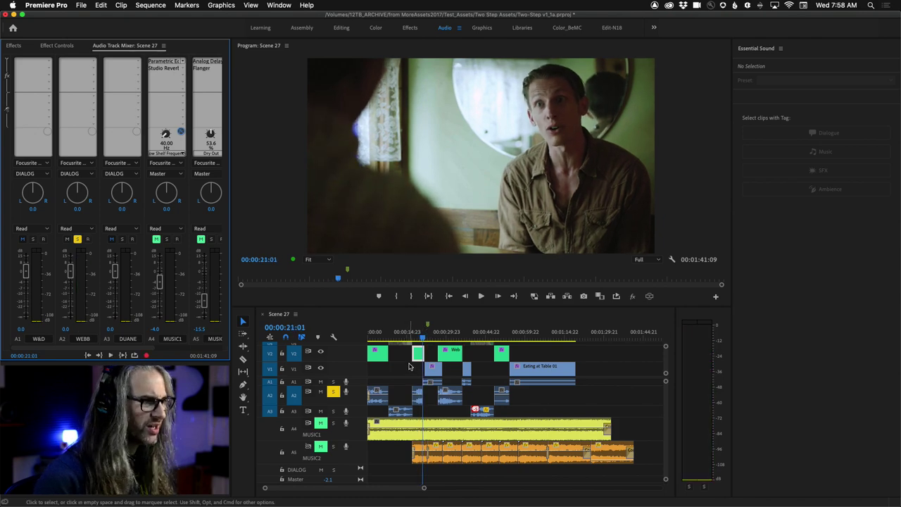
key("=")
key("=")
key("=")
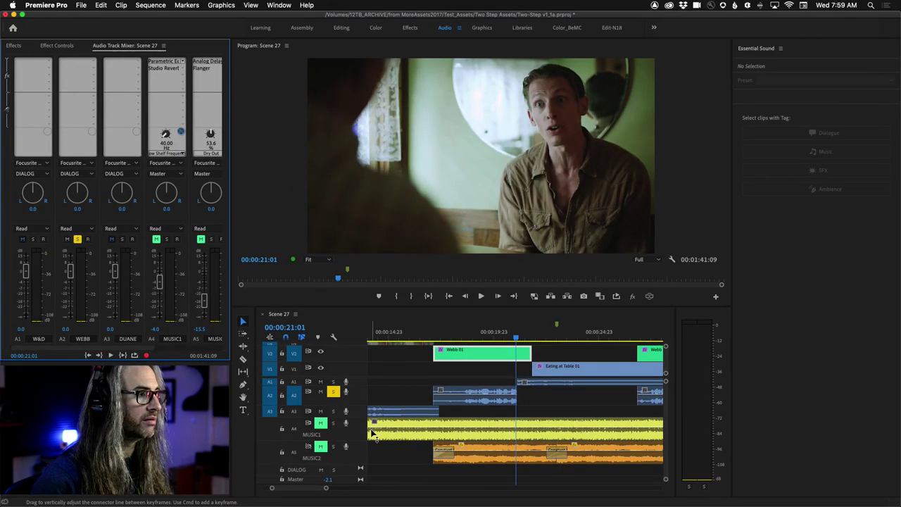
left_click_drag(307, 491, 293, 491)
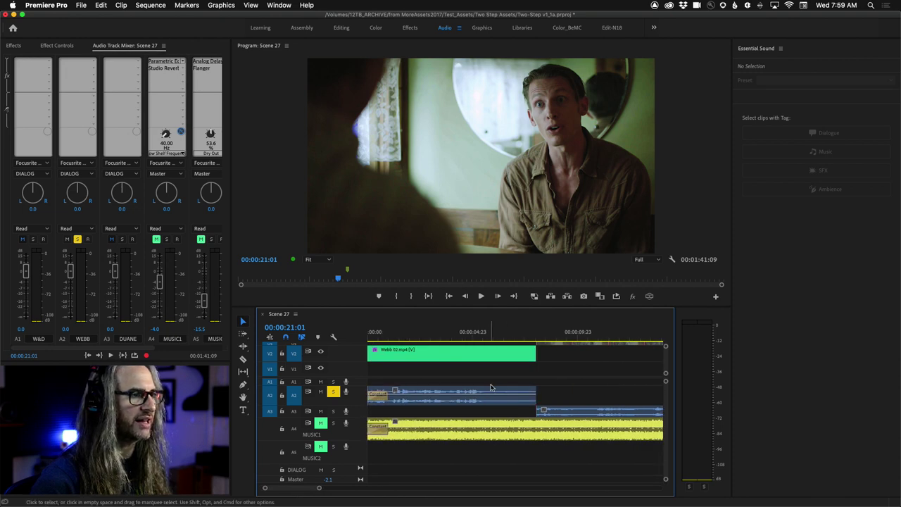
left_click(478, 339)
left_click_drag(477, 339, 507, 338)
left_click(451, 337)
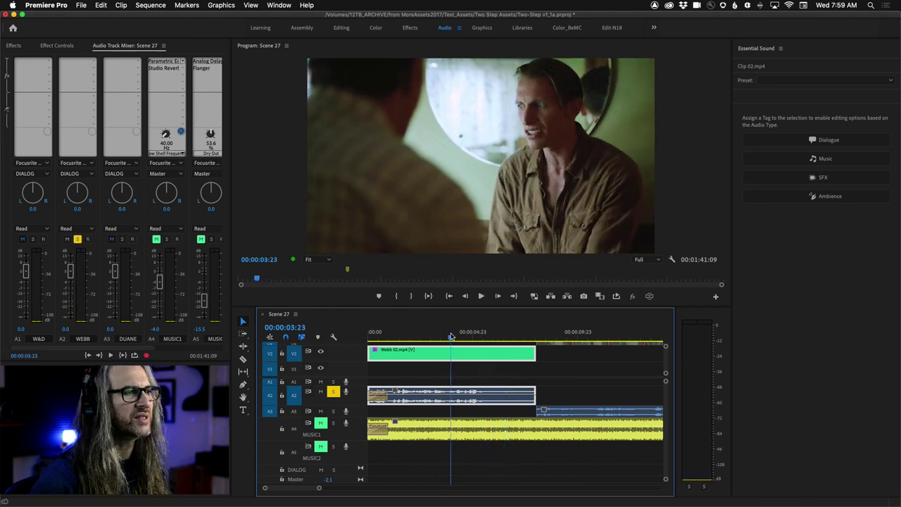
key("space")
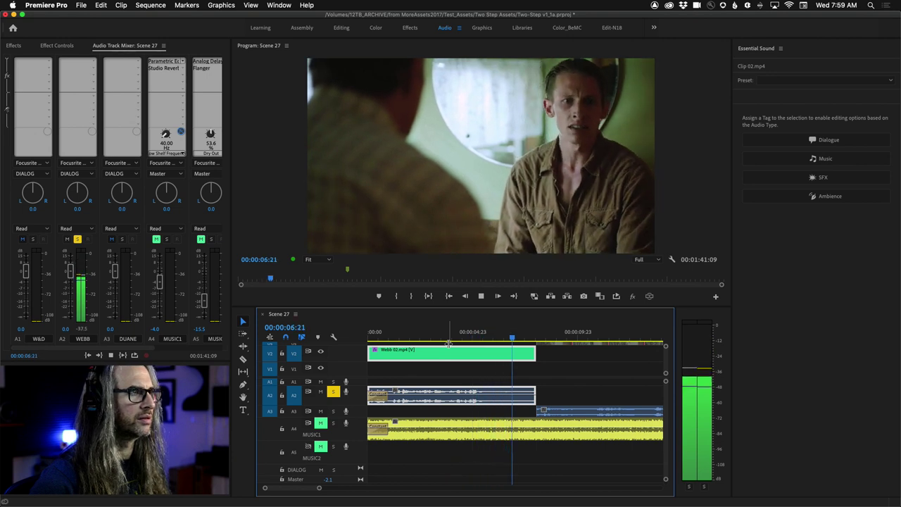
key("space")
key("minus")
key("minus")
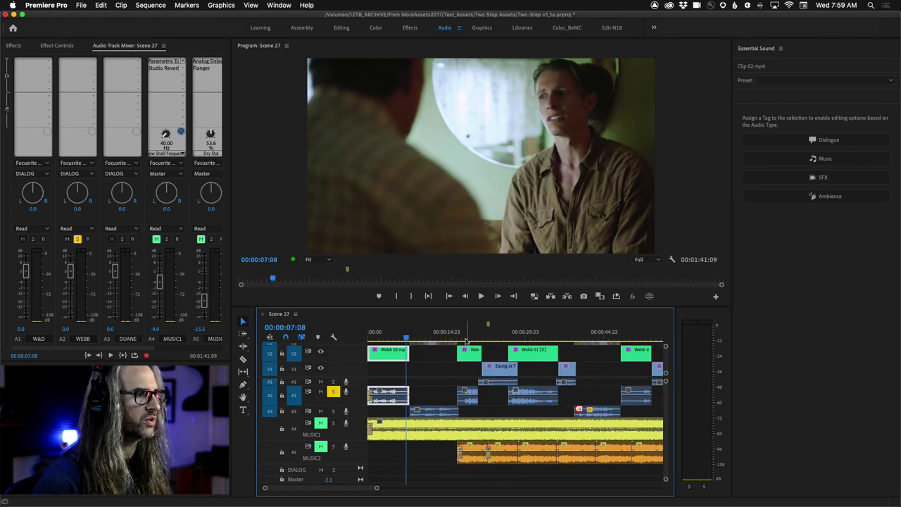
- Audition the later Webb clips from 00:00:16:23, park at 00:00:49:11, and zoom out
left_click(458, 339)
key("space")
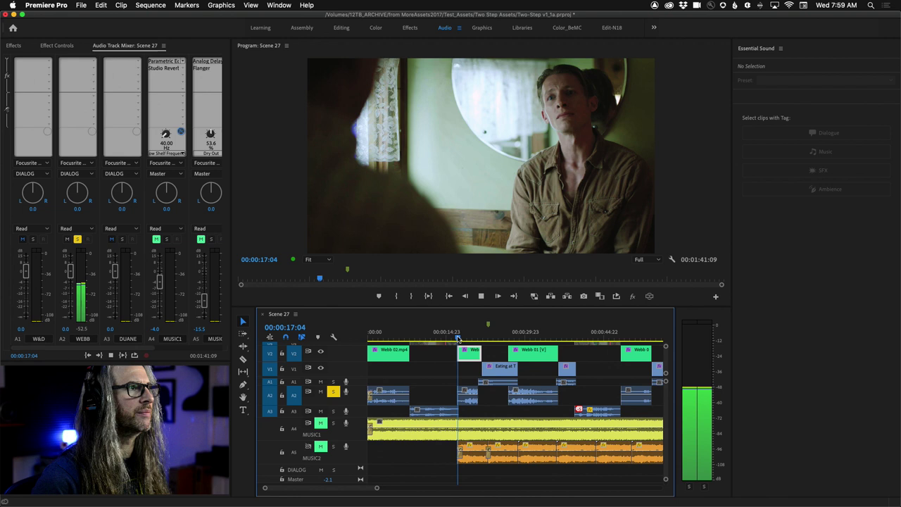
left_click(513, 339)
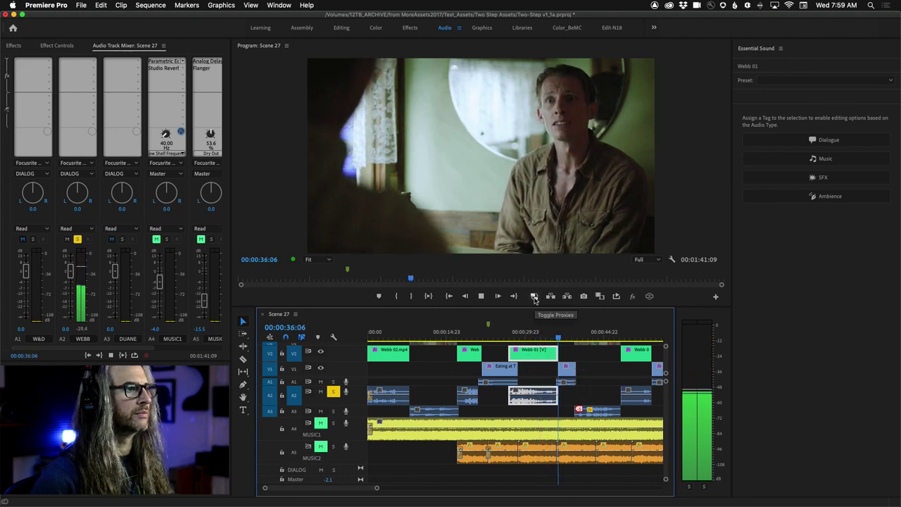
key("space")
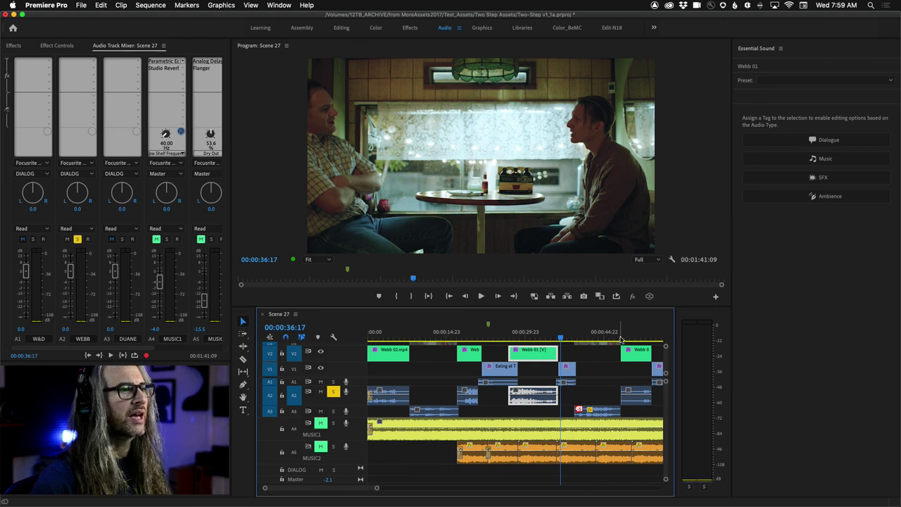
left_click(621, 340)
key("space")
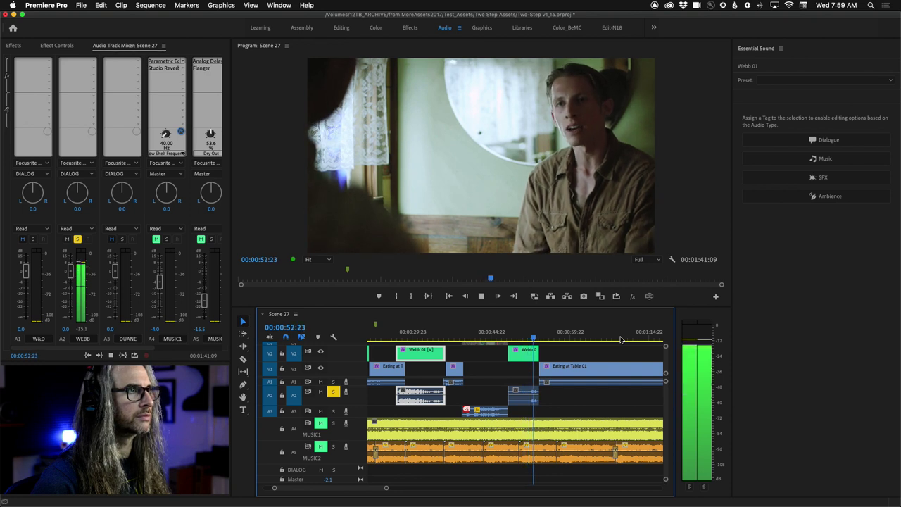
key("space")
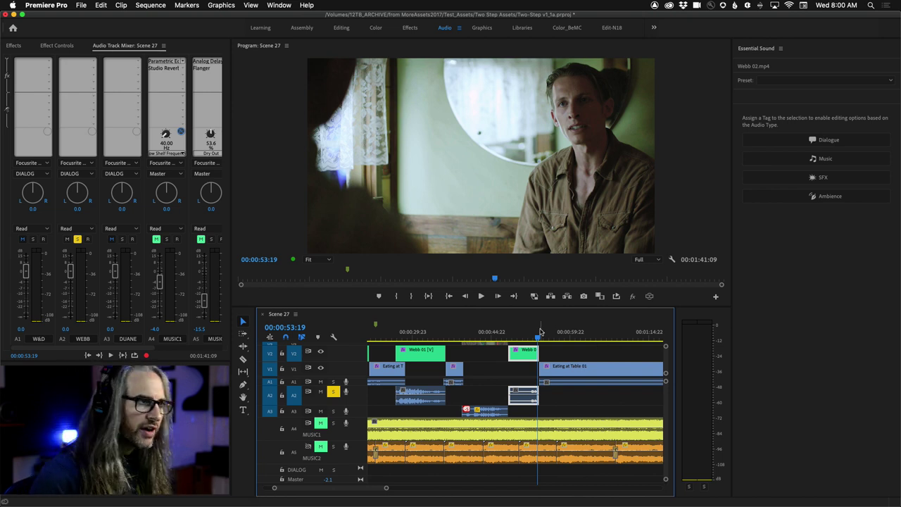
left_click_drag(538, 332, 515, 339)
key("minus")
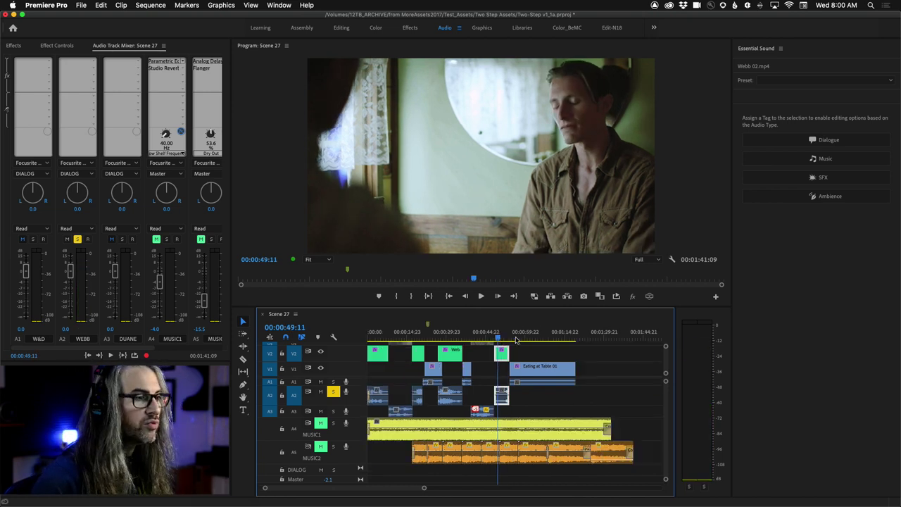
- Move the solo from WEBB to DUANE (A3) and audition the opening up to 00:00:16:08
left_click(334, 392)
left_click(334, 411)
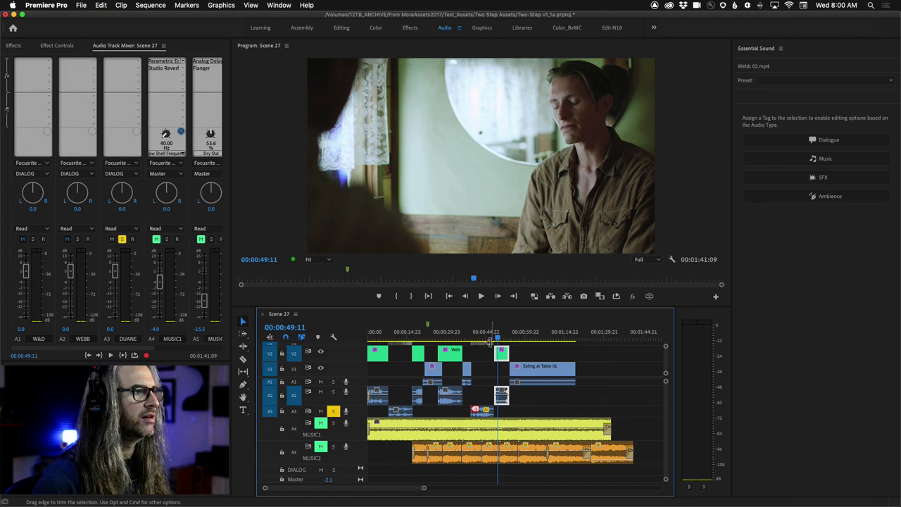
key("Home")
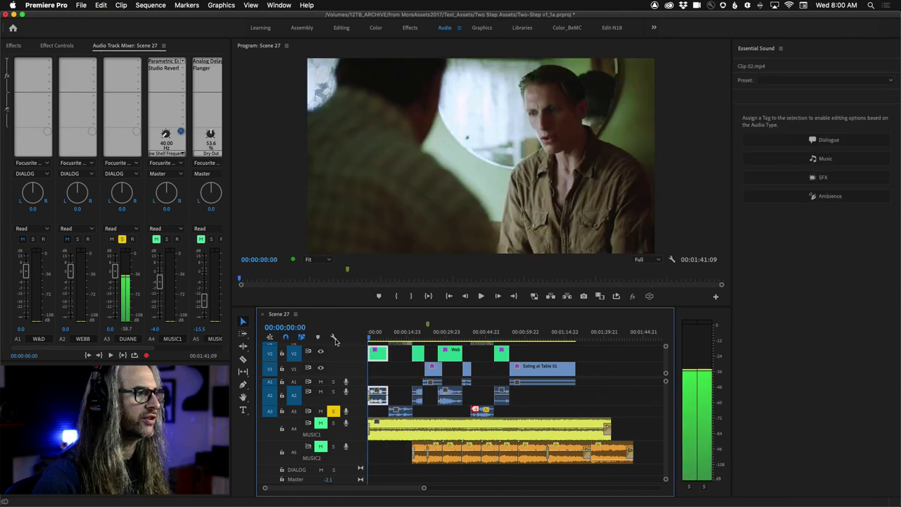
left_click(388, 337)
key("space")
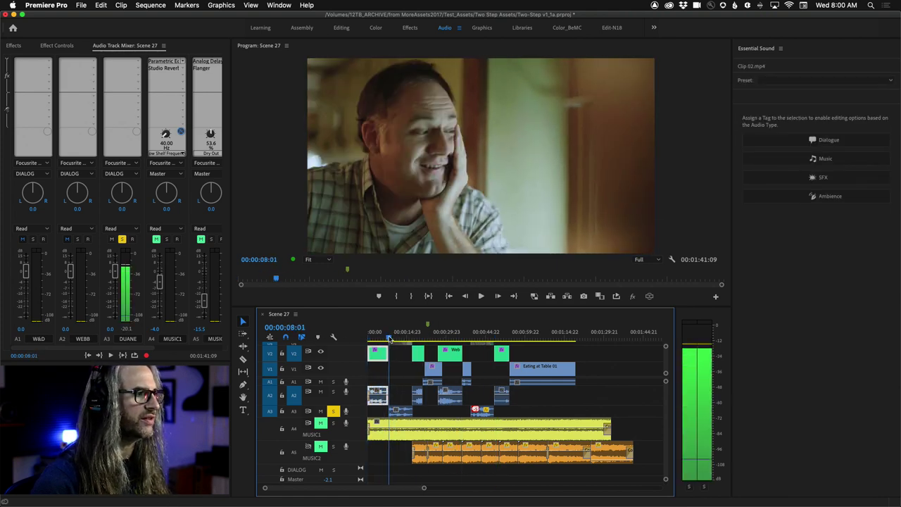
left_click(389, 338)
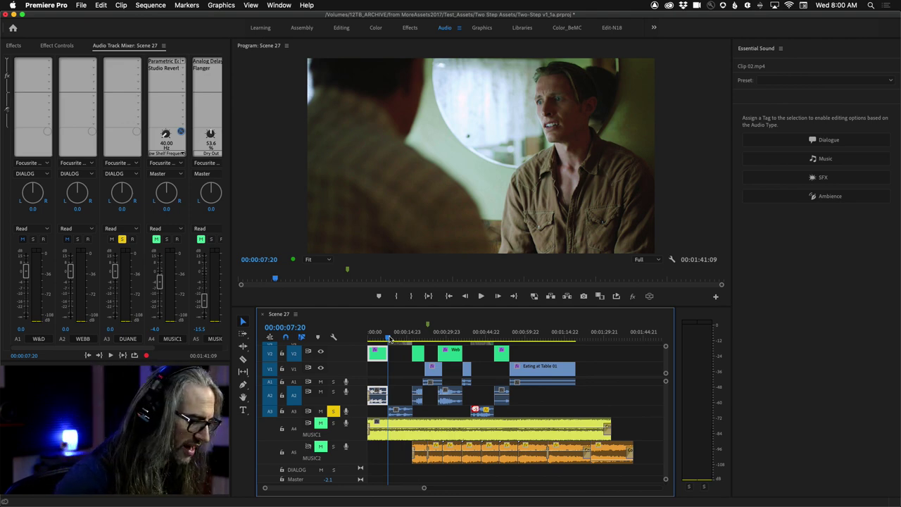
key("space")
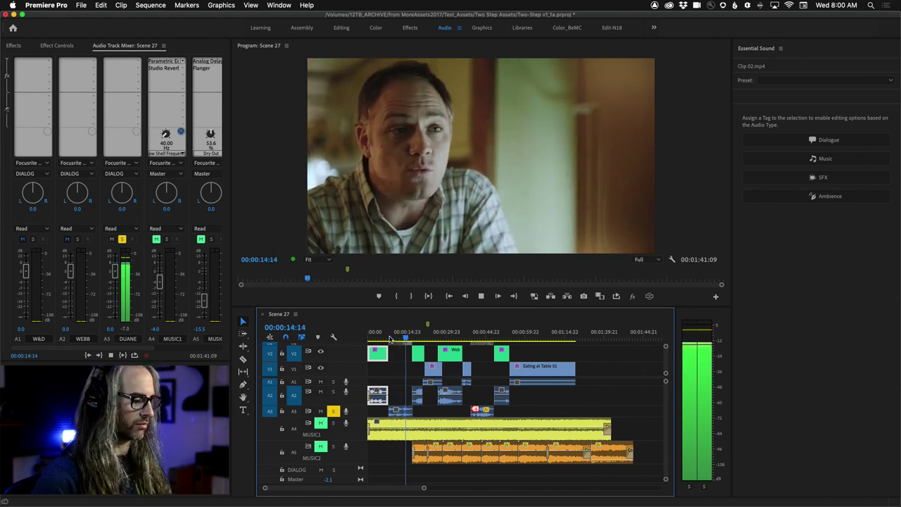
key("space")
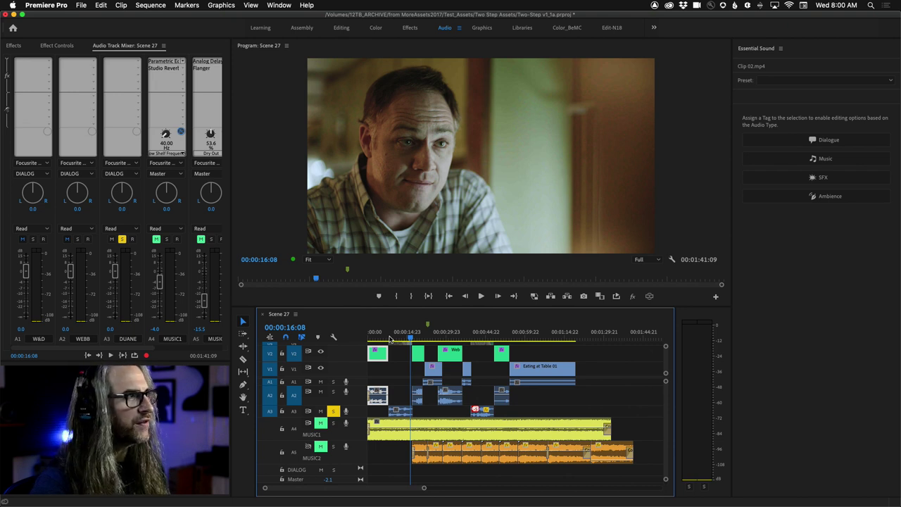
- Add WEBB to the soloed tracks and audition the opening dialogue up to 00:00:15:23
left_click(333, 392)
left_click(375, 334)
left_click(375, 334)
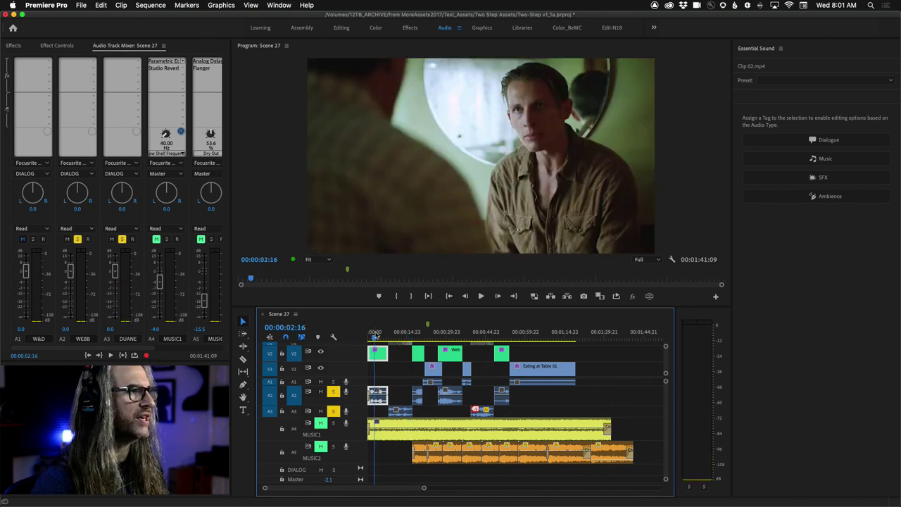
key("space")
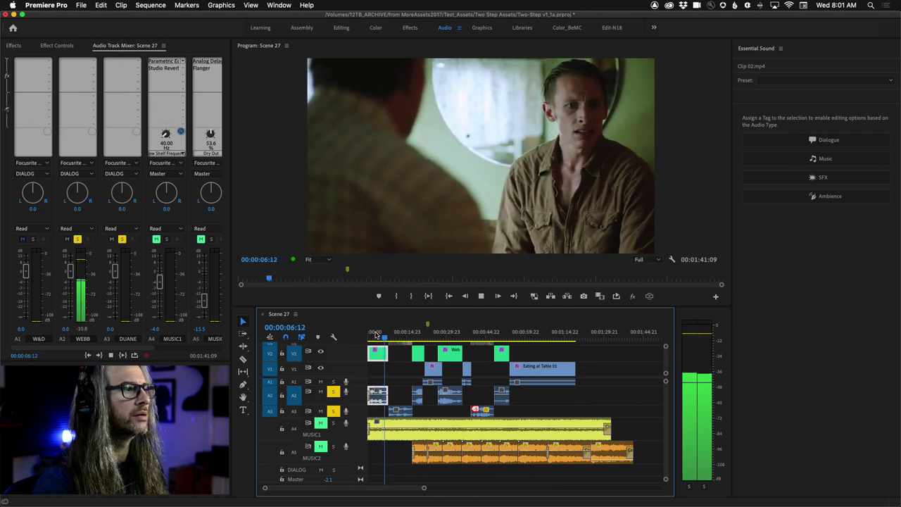
key("space")
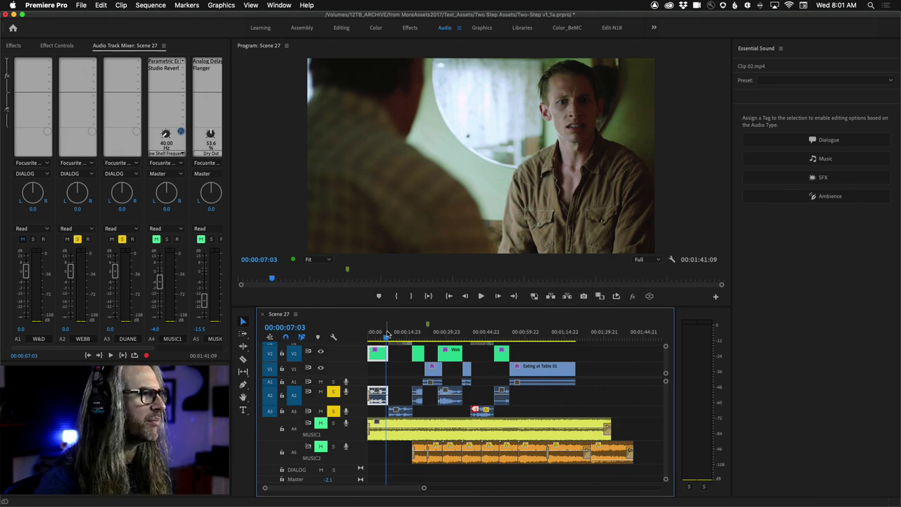
left_click(389, 338)
key("space")
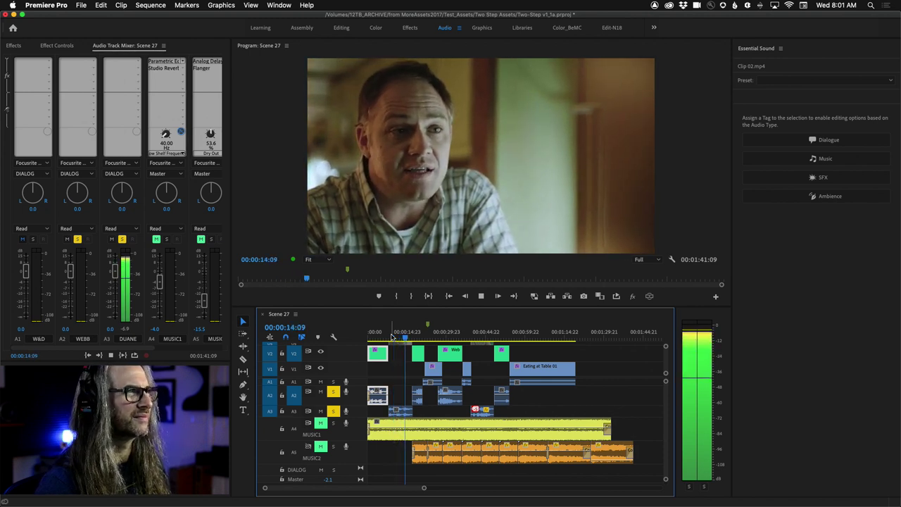
key("space")
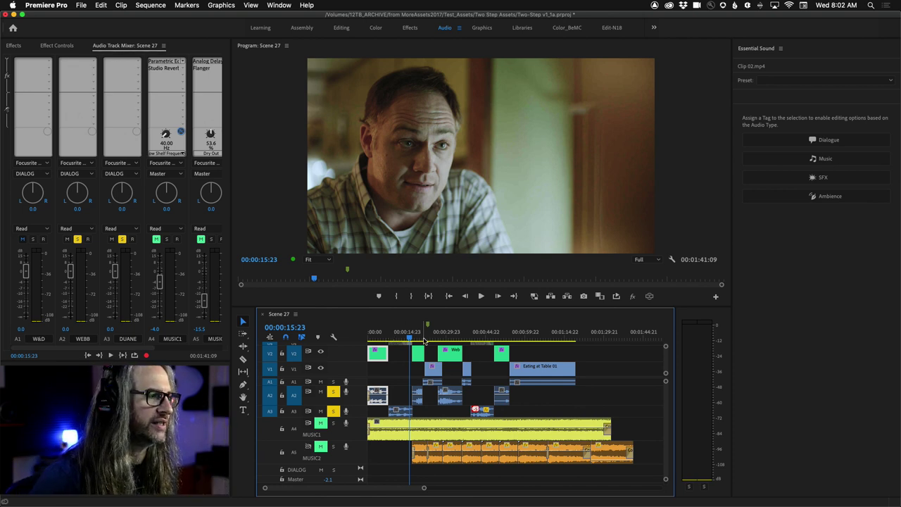
left_click(470, 338)
key("space")
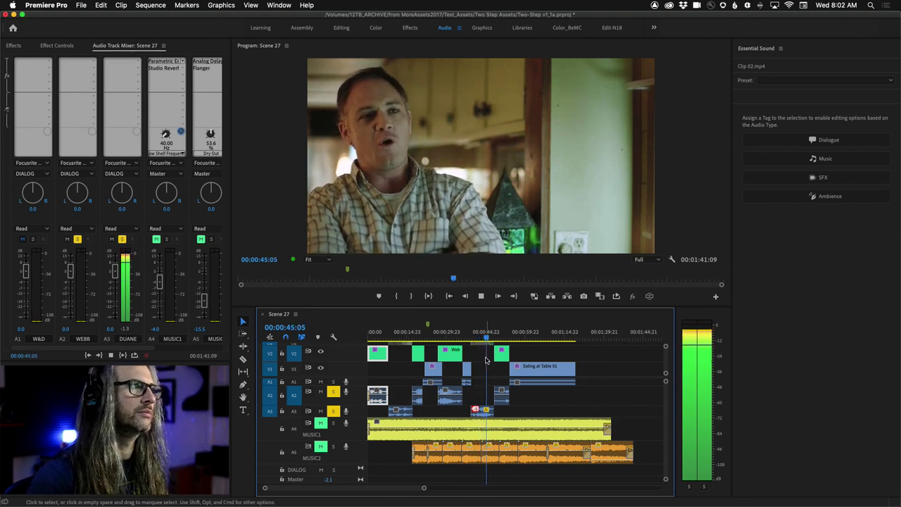
key("space")
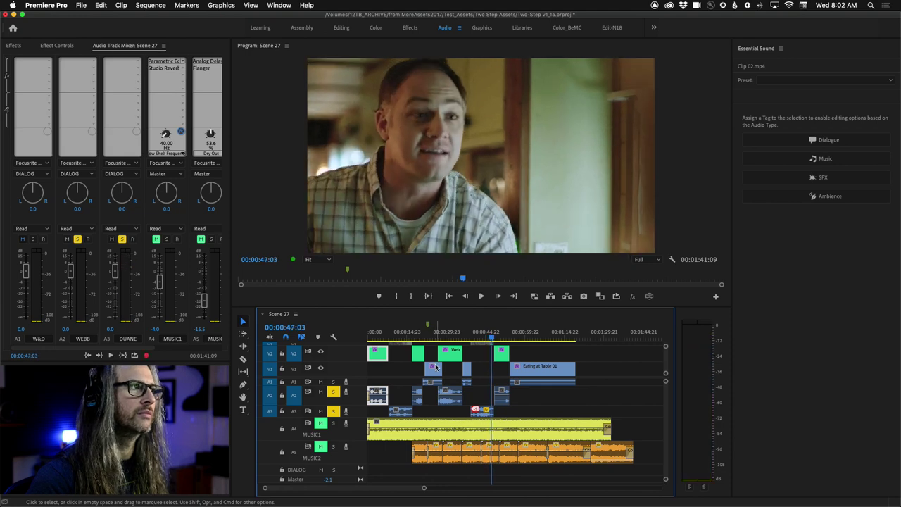
left_click(474, 340)
left_click_drag(474, 340, 473, 340)
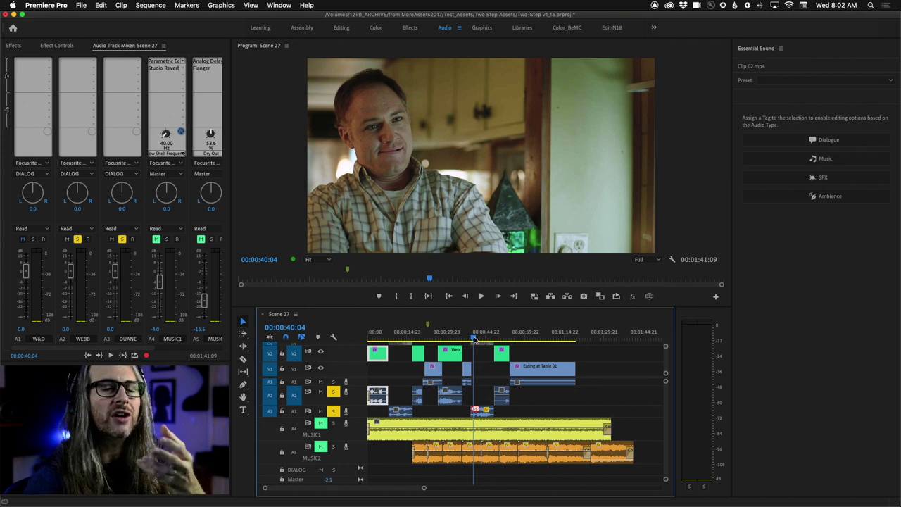
key("space")
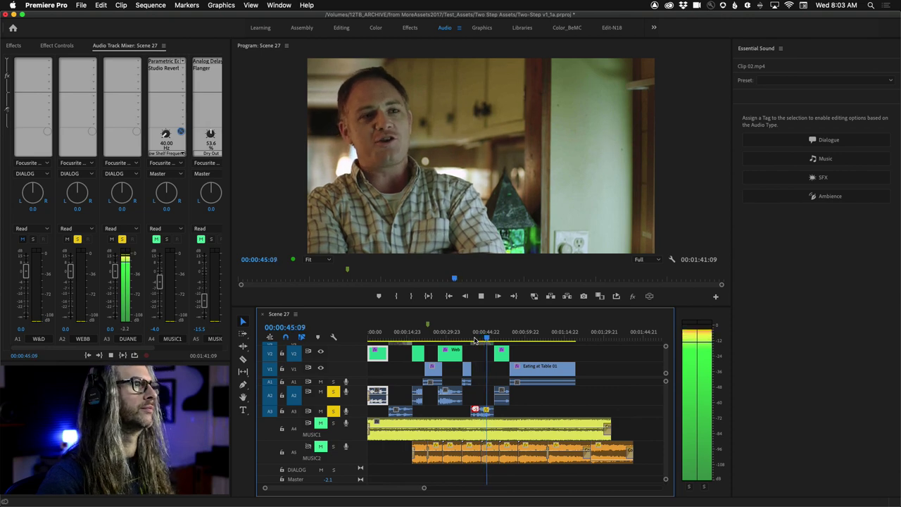
key("space")
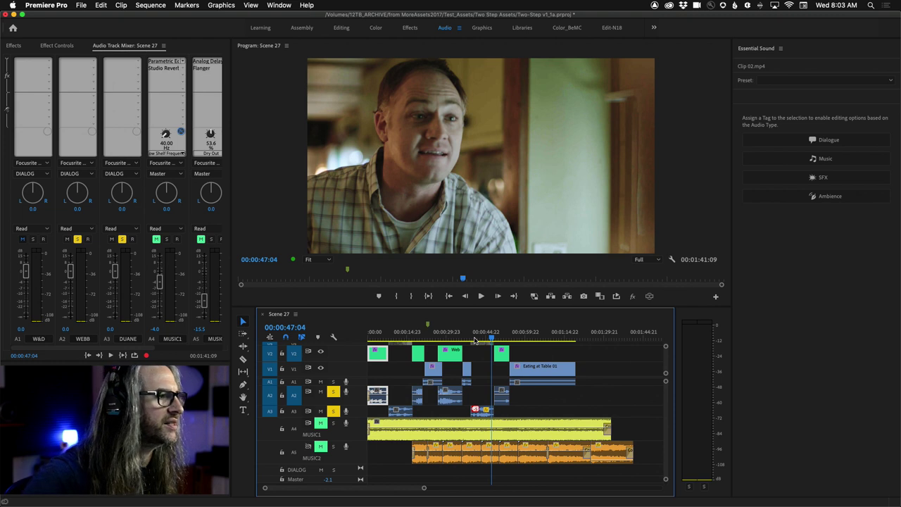
- Unsolo DUANE and WEBB and solo the W&D track (A1) instead
left_click(122, 239)
left_click(77, 239)
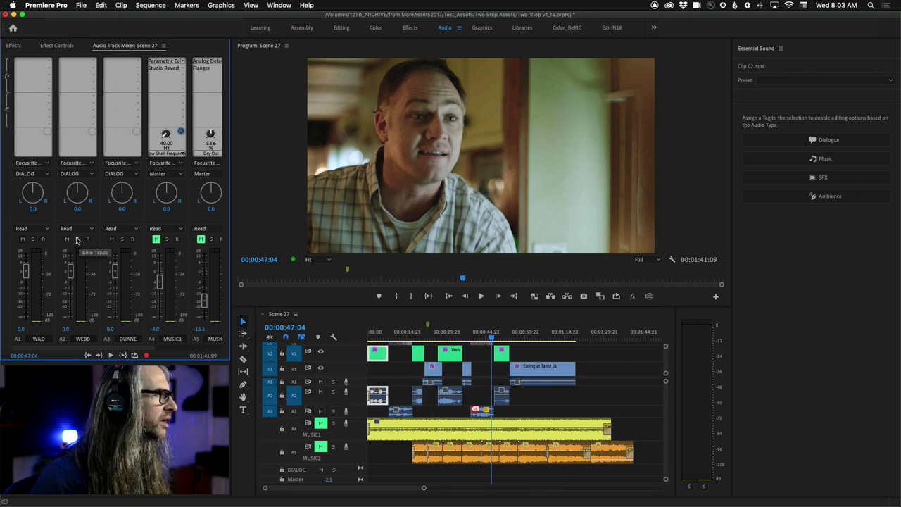
left_click(32, 239)
- Audition the soloed W&D track from about 20 seconds through to 00:00:53:17
left_click_drag(484, 341, 422, 332)
key("space")
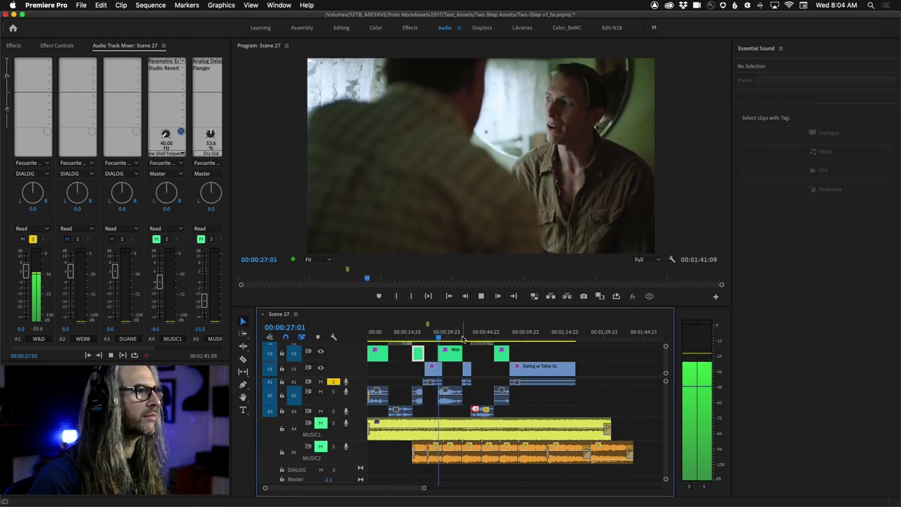
left_click(464, 338)
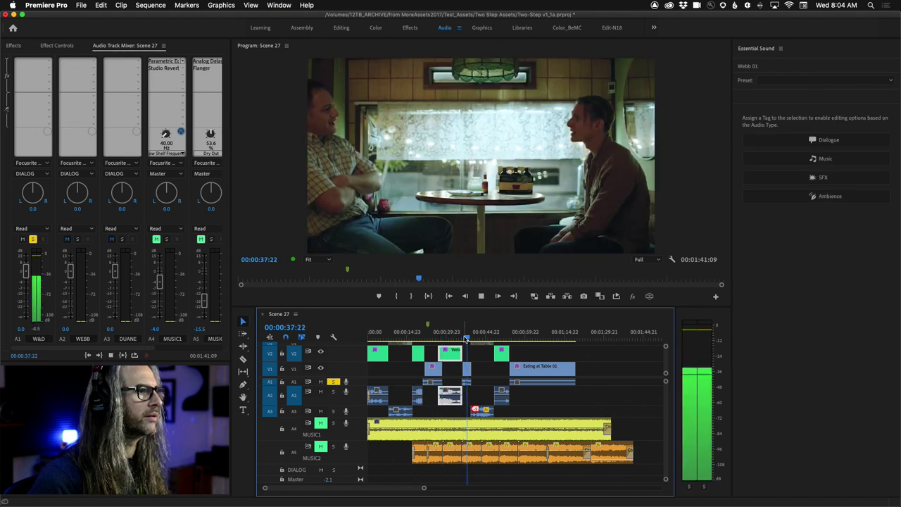
key("space")
left_click(505, 340)
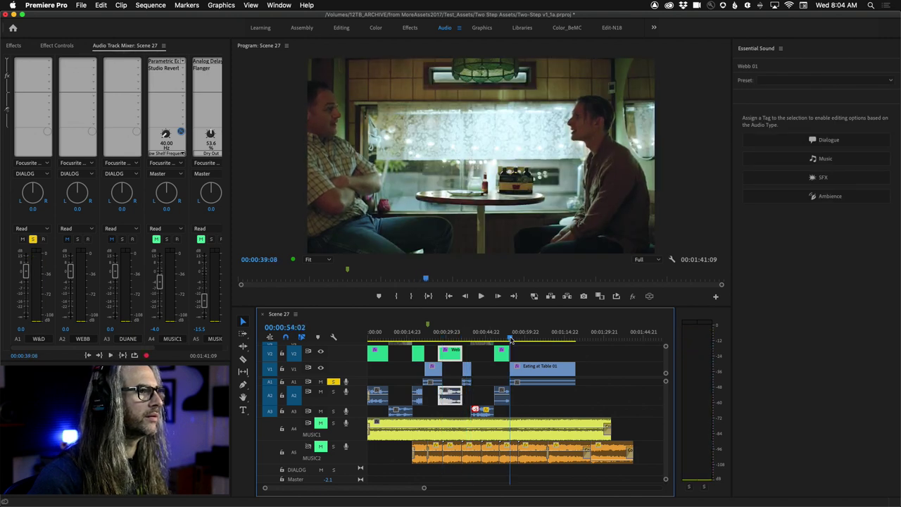
key("space")
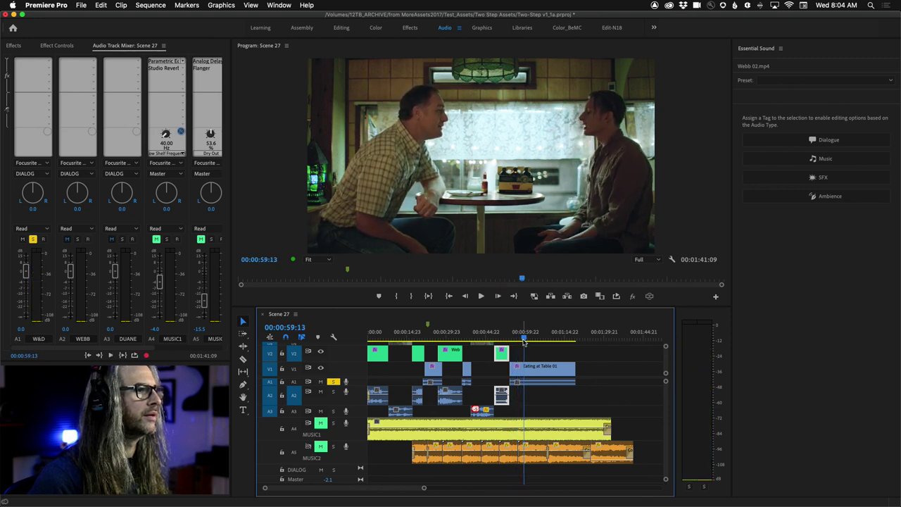
left_click(511, 338)
- Enlarge the W&D track to show waveforms and audition it from 00:00:53:17 to 00:00:58:10
left_click(509, 338)
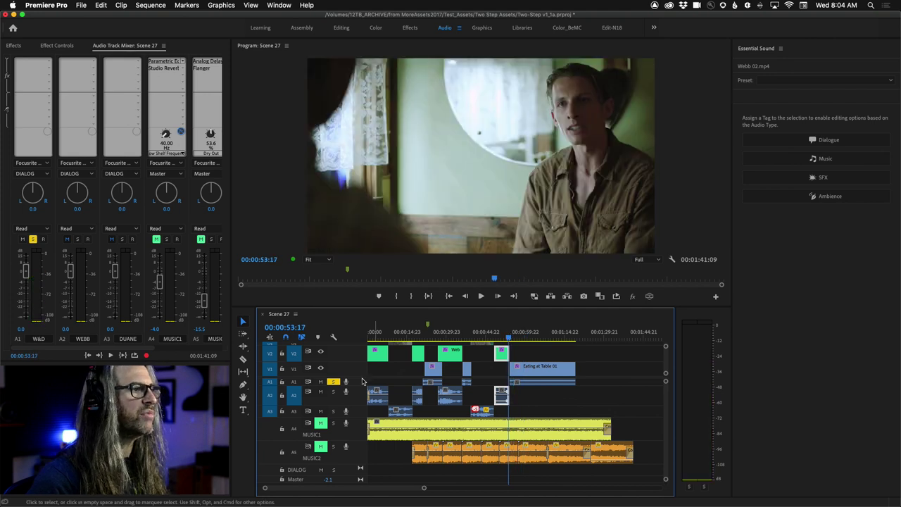
left_click_drag(363, 387, 363, 406)
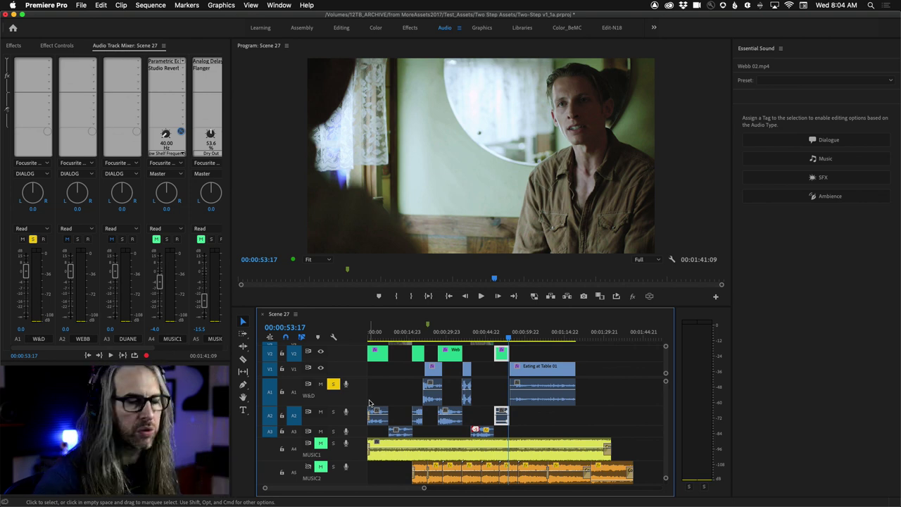
key("space")
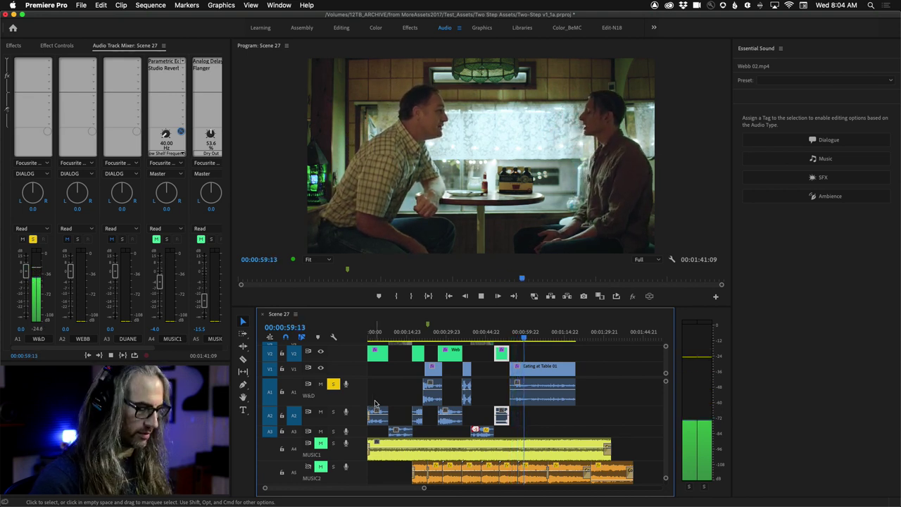
key("j")
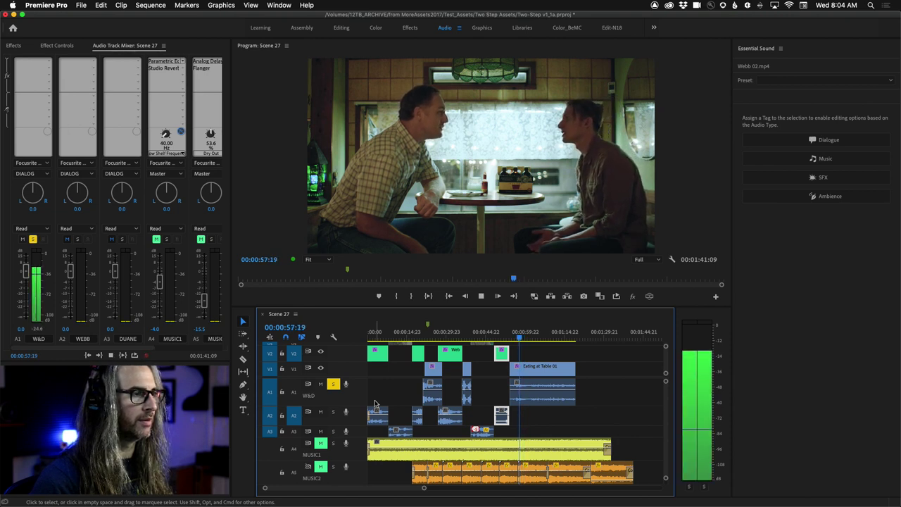
key("k")
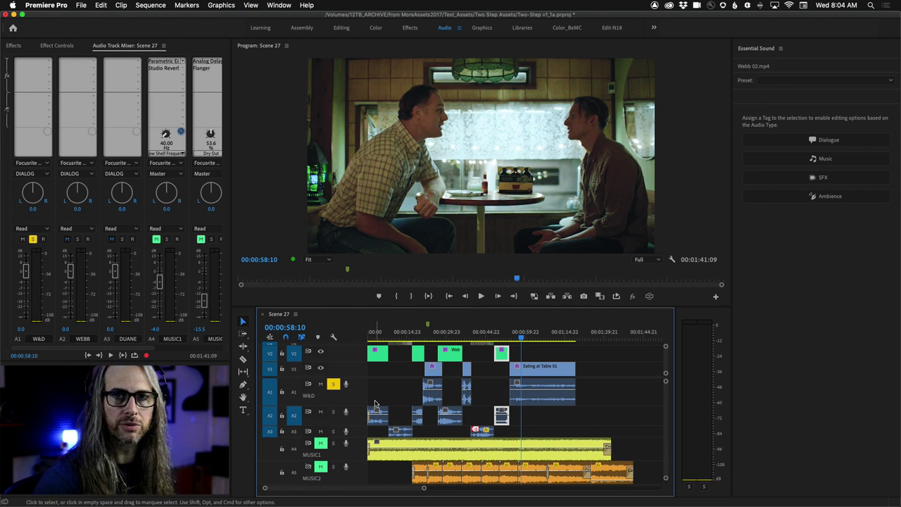
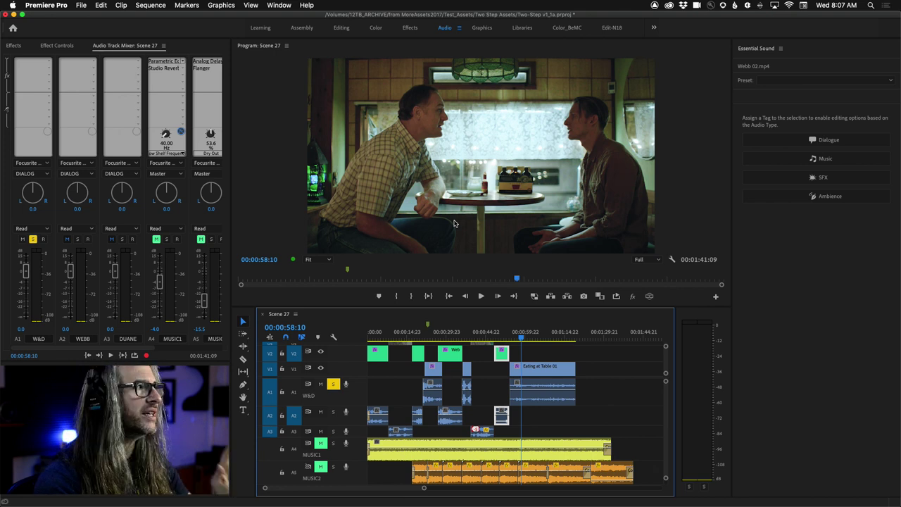
- Scroll the Audio Track Mixer right to reveal the A4, A5, S1 and Master channels
scroll(180, 354, "right", 5)
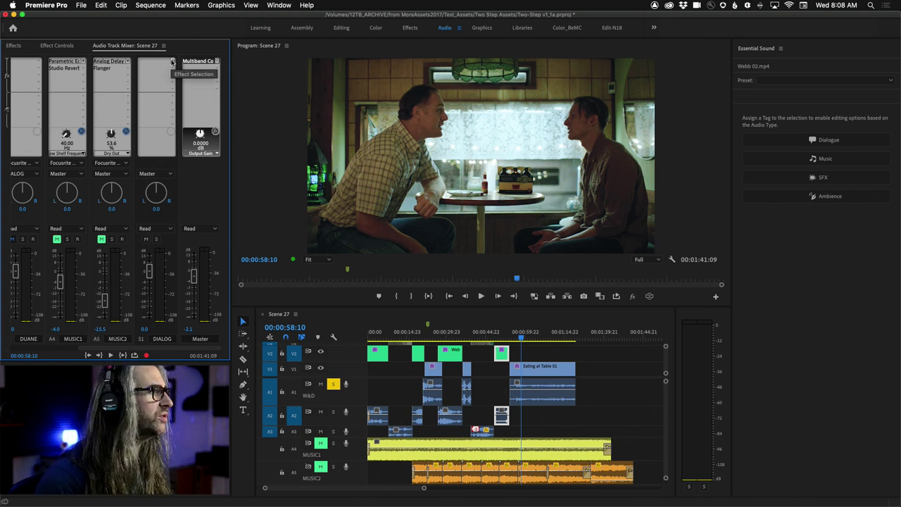
- Insert Amplitude and Compression > Tube-modeled Compressor into the S1 DIALOG effect slot
left_click(172, 63)
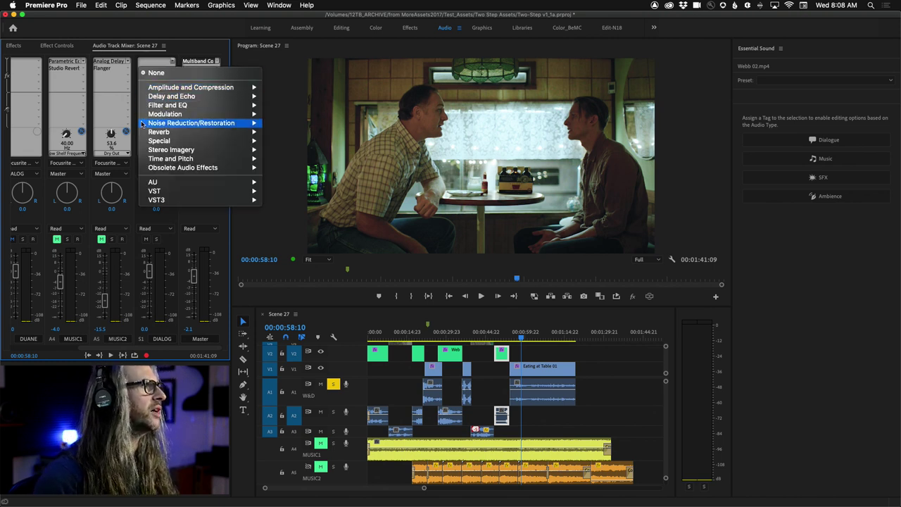
mouse_move(142, 91)
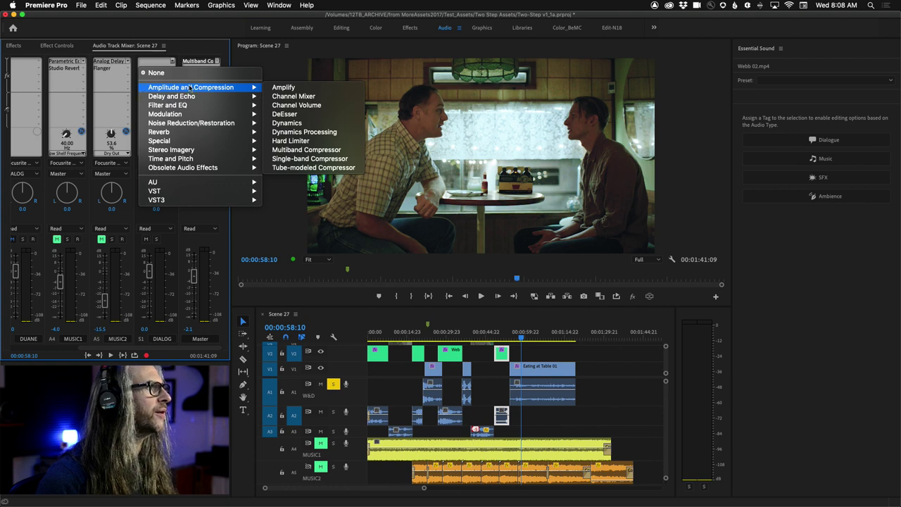
left_click(288, 168)
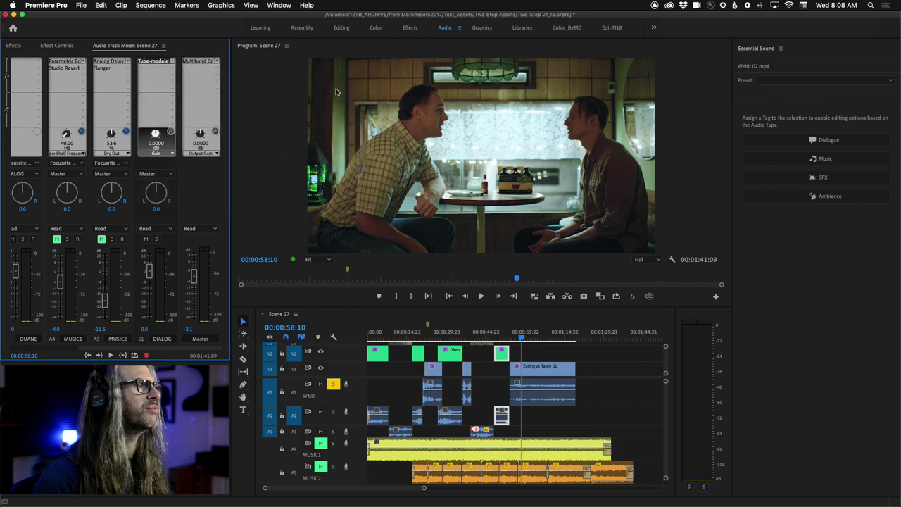
- Open the Tube-modeled Compressor's Track Fx Editor and position it over the Program Monitor
double_click(151, 63)
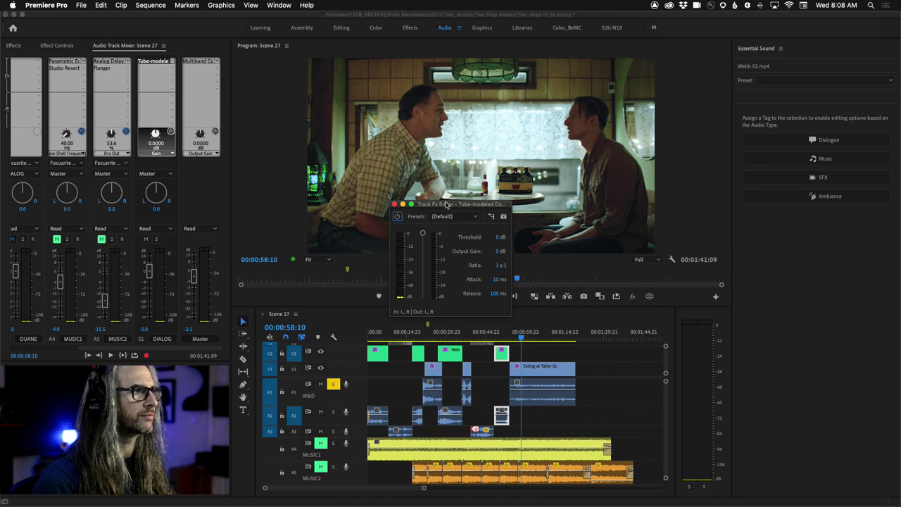
left_click_drag(444, 208, 505, 104)
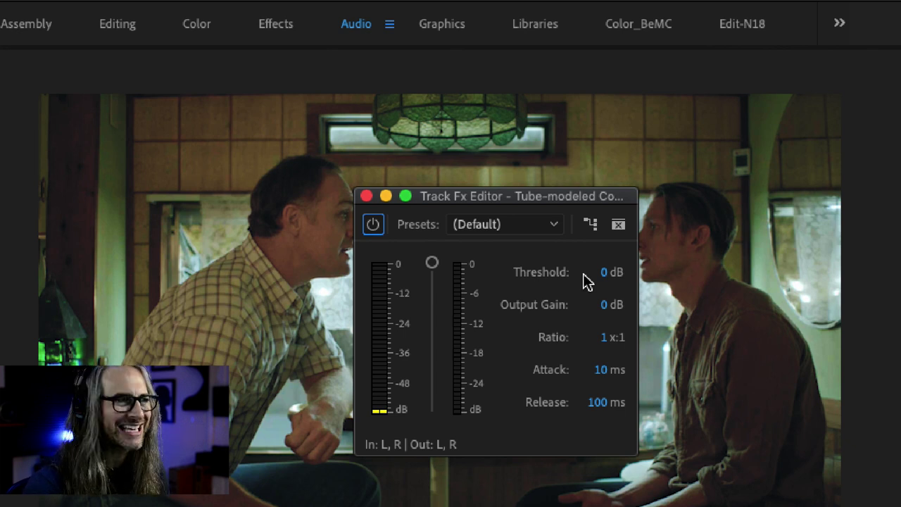
left_click_drag(465, 193, 445, 68)
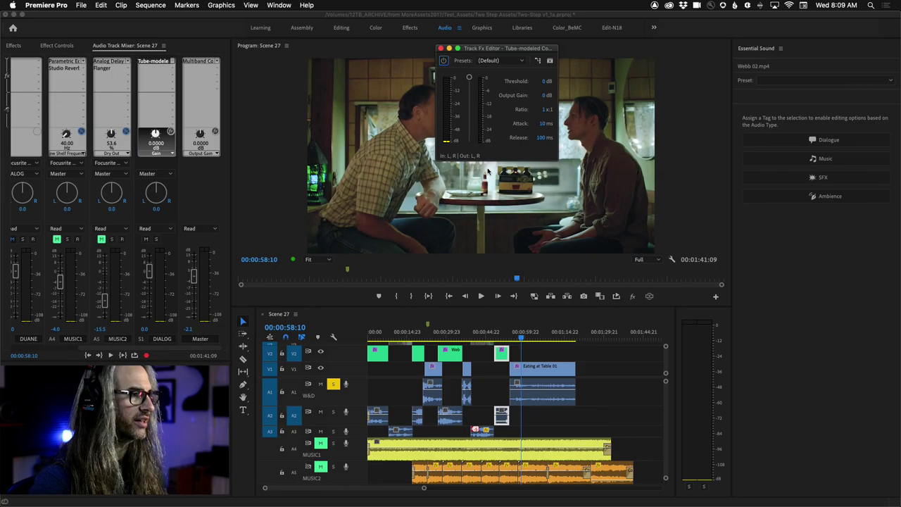
- Play the sequence from about 00:00:20 to 00:00:25:00 to hear the dialog
left_click(464, 333)
left_click(422, 332)
key("space")
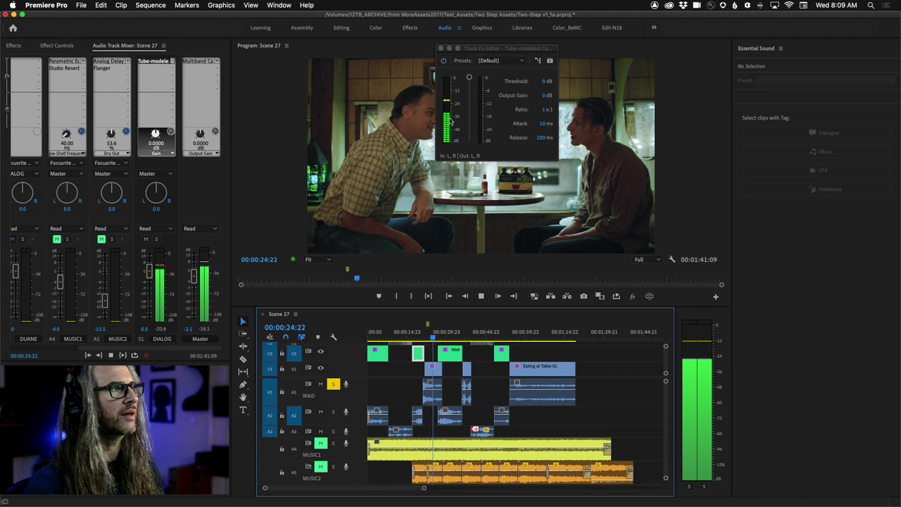
key("space")
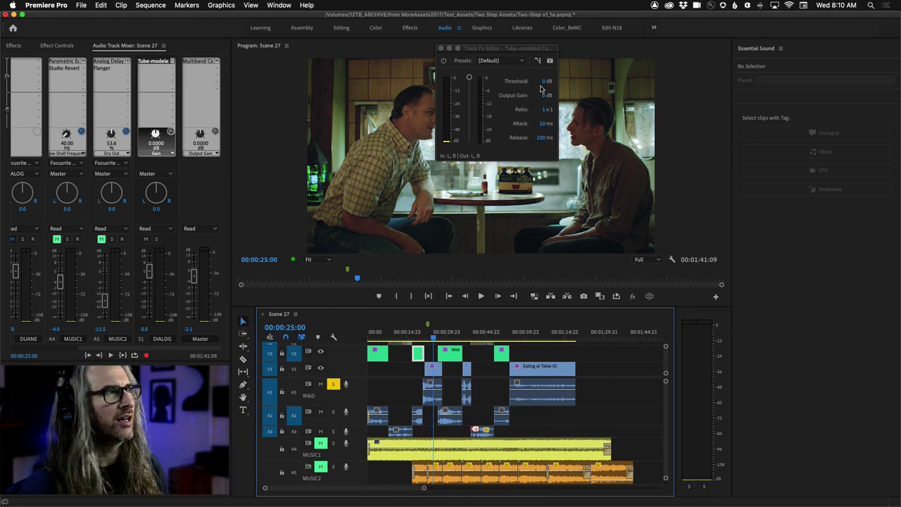
left_click(471, 77)
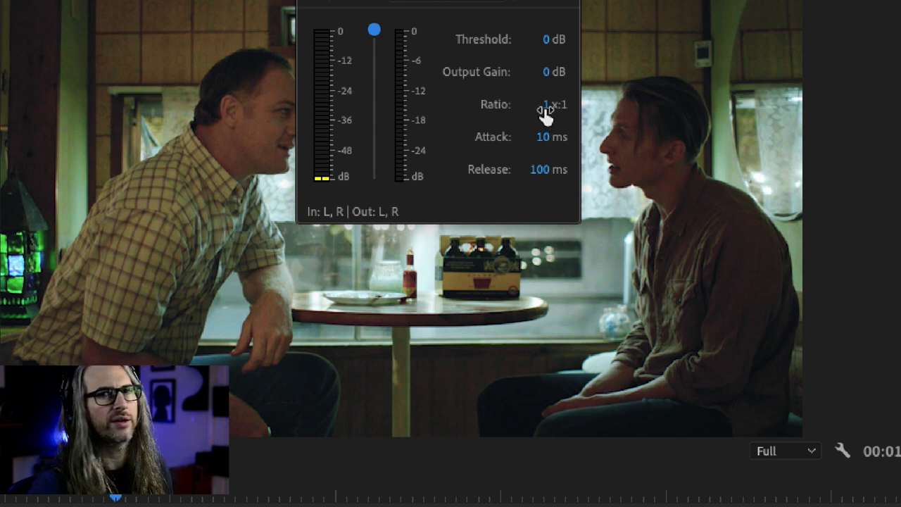
- Set the Tube-modeled Compressor ratio to 3:1, then try dragging the ratio value
left_click(545, 109)
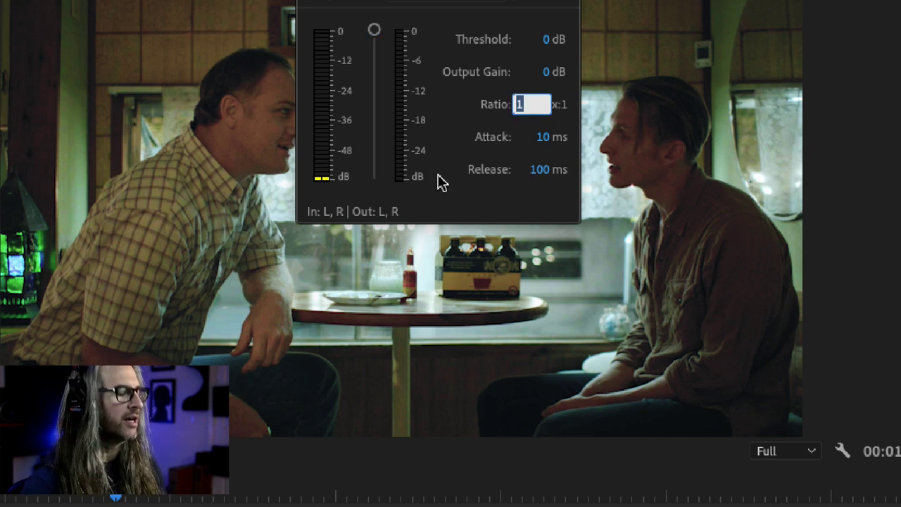
type("3")
key("Return")
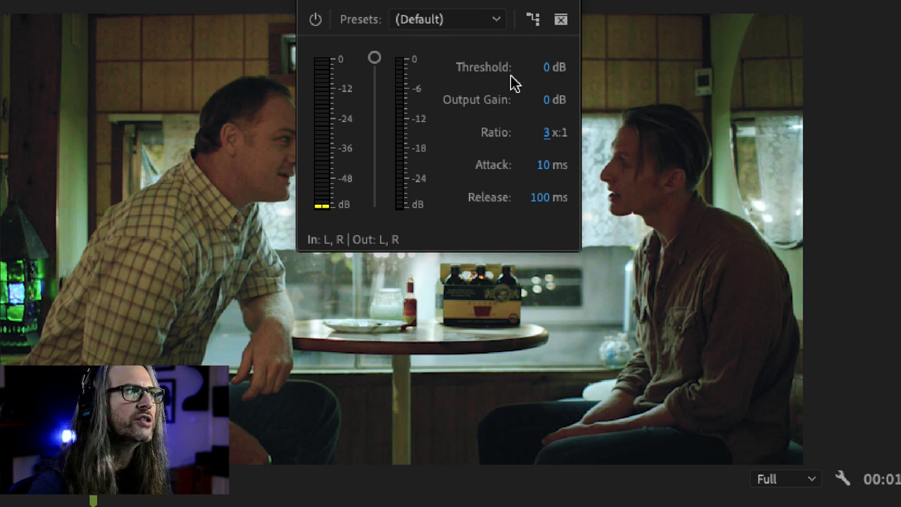
left_click_drag(543, 137, 539, 131)
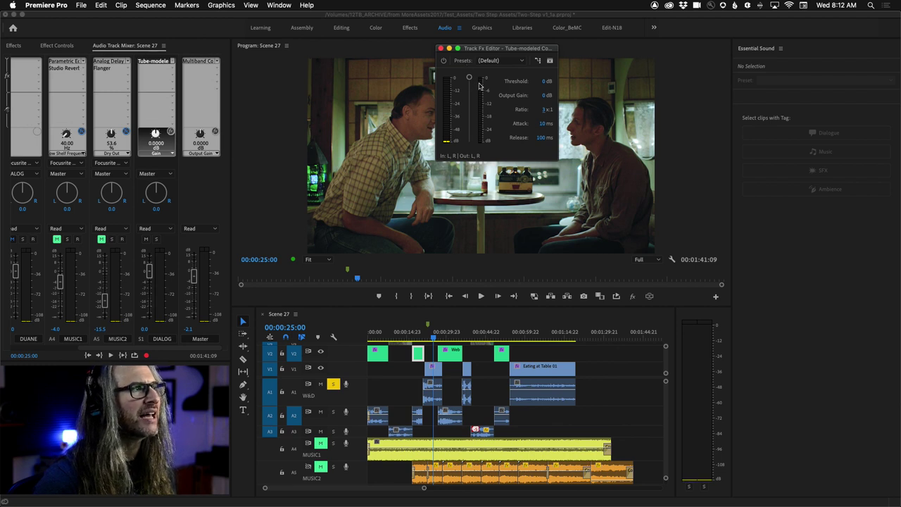
- Set the compressor attack to 9 ms and release to 155 ms
left_click(542, 124)
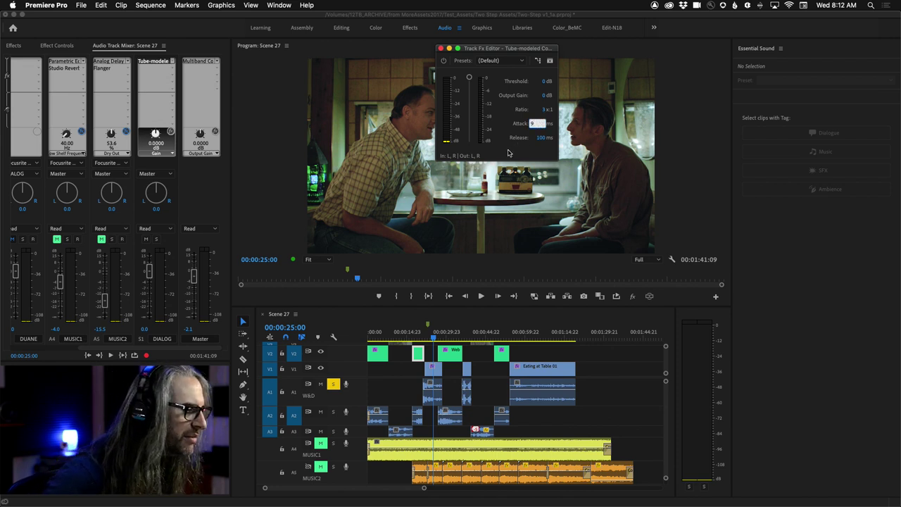
type("9")
key("Return")
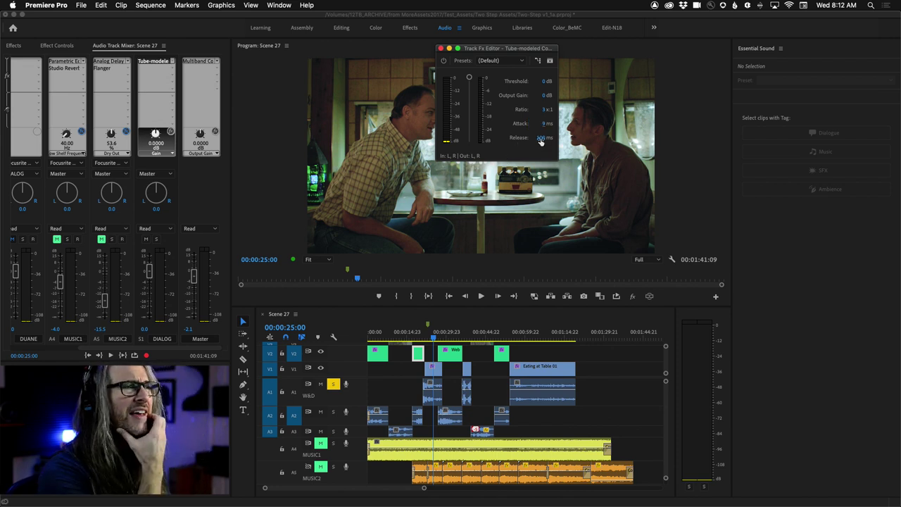
left_click(542, 139)
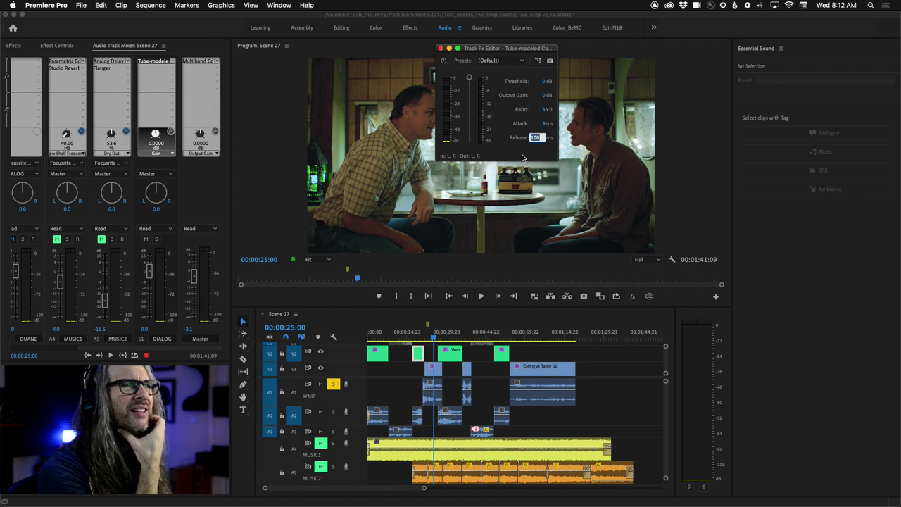
type("155")
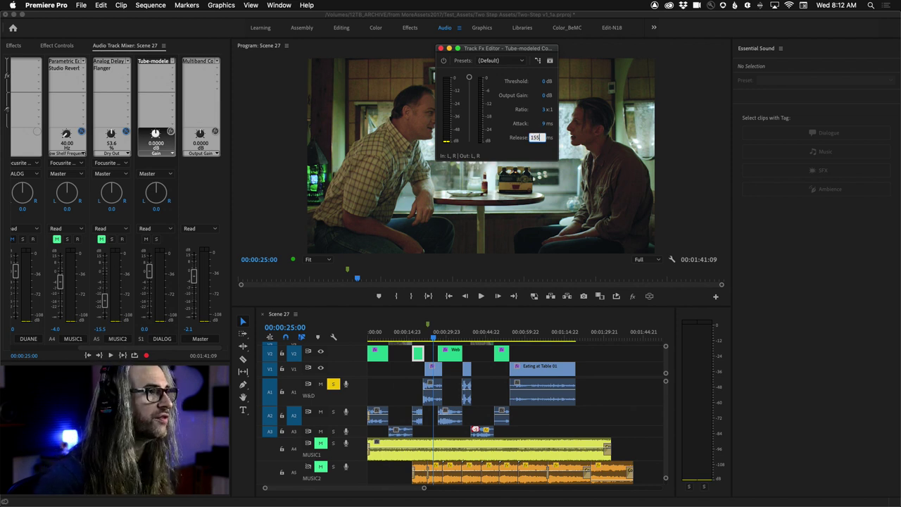
key("Return")
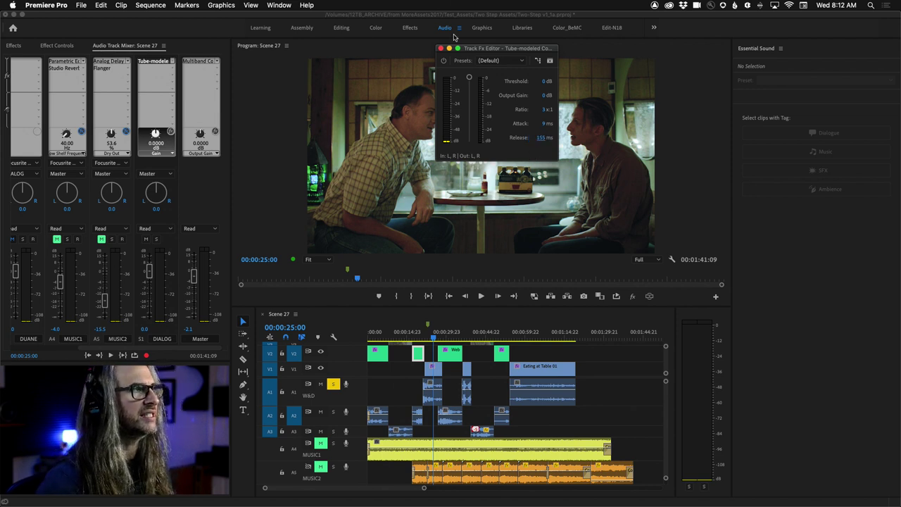
left_click_drag(470, 48, 488, 48)
- Play from the start while trying a lower threshold, then reset it to 0 dB
left_click(332, 336)
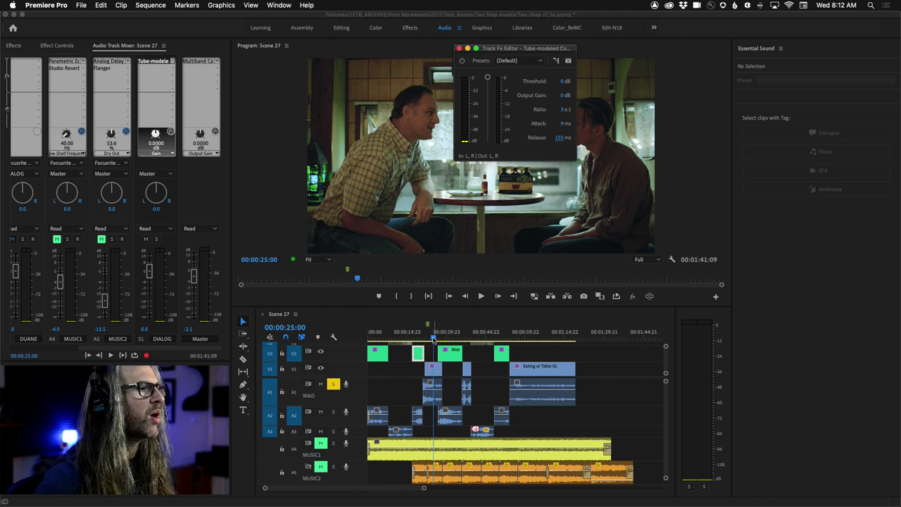
key("Home")
key("space")
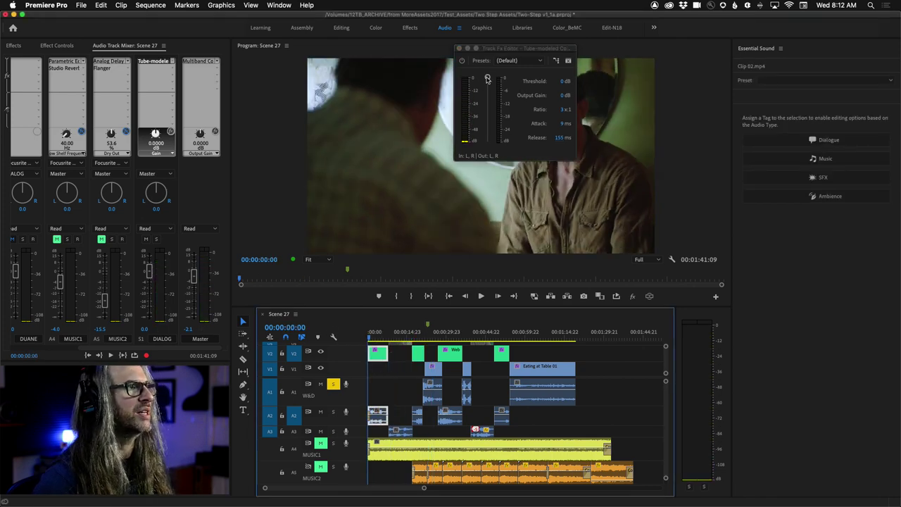
left_click_drag(487, 79, 489, 102)
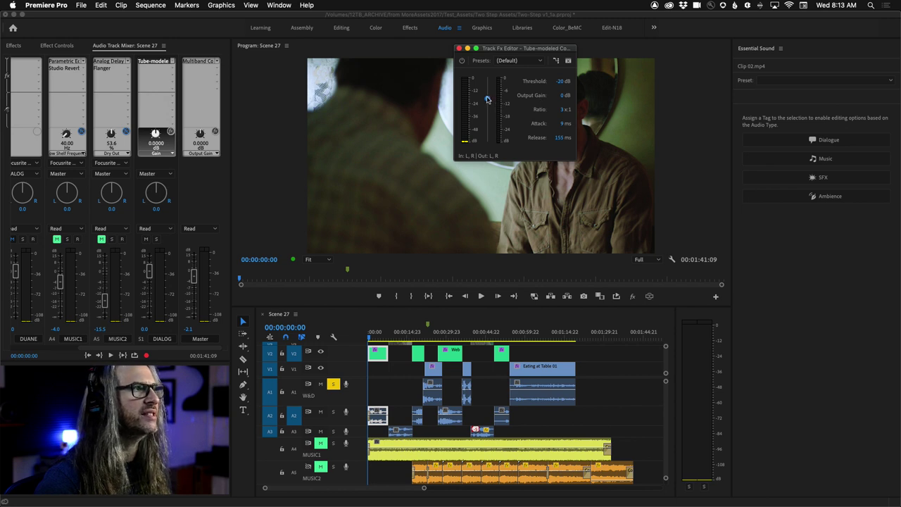
left_click_drag(488, 98, 487, 71)
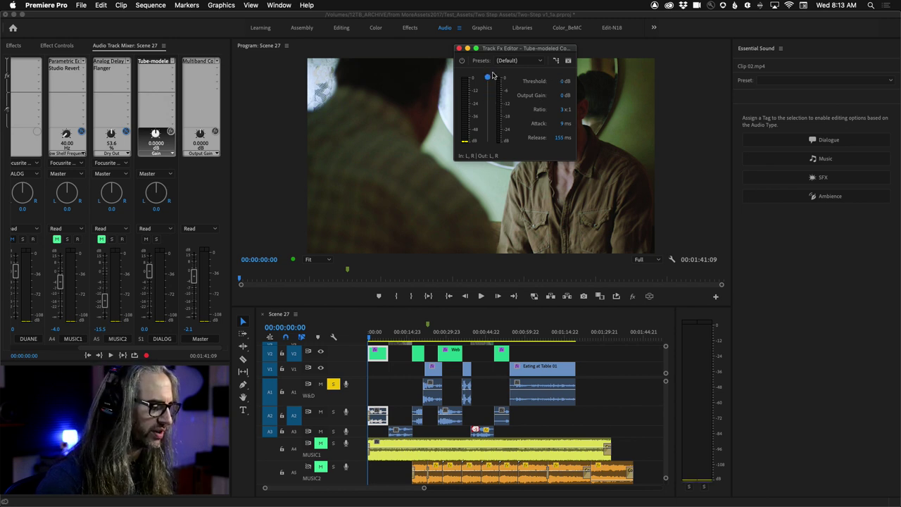
key("space")
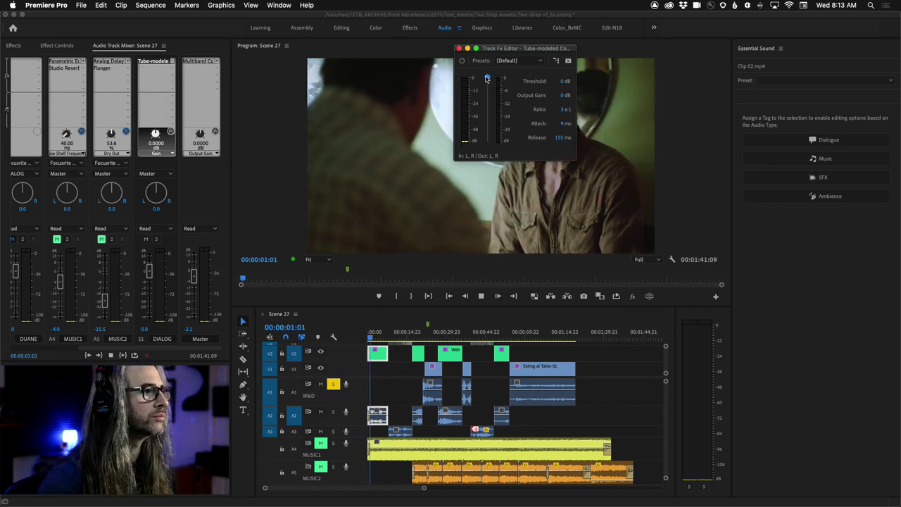
key("space")
- Solo the A2 and A3 dialogue tracks and lower the threshold to -32 dB during playback
left_click(333, 412)
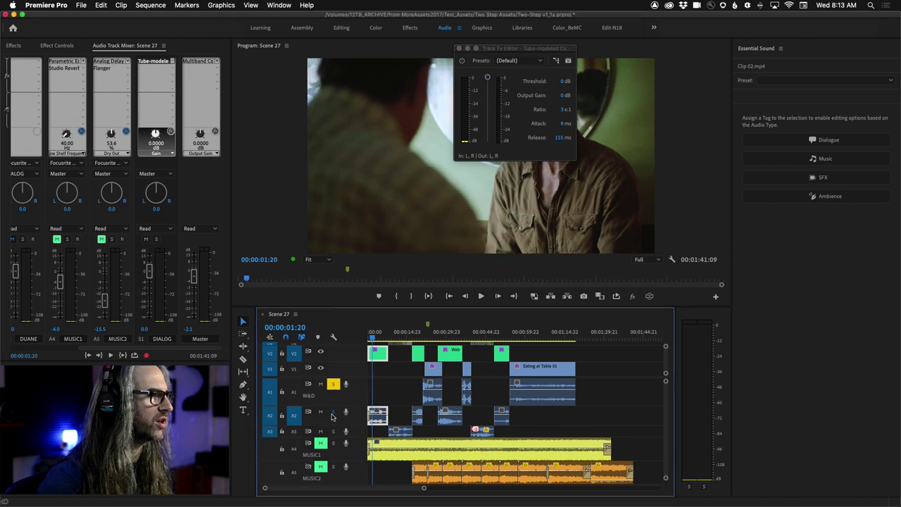
left_click(334, 431)
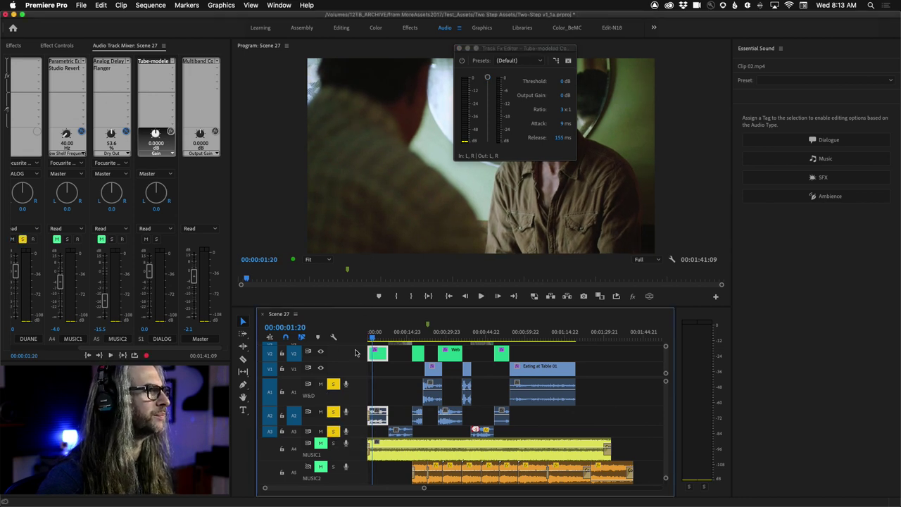
key("space")
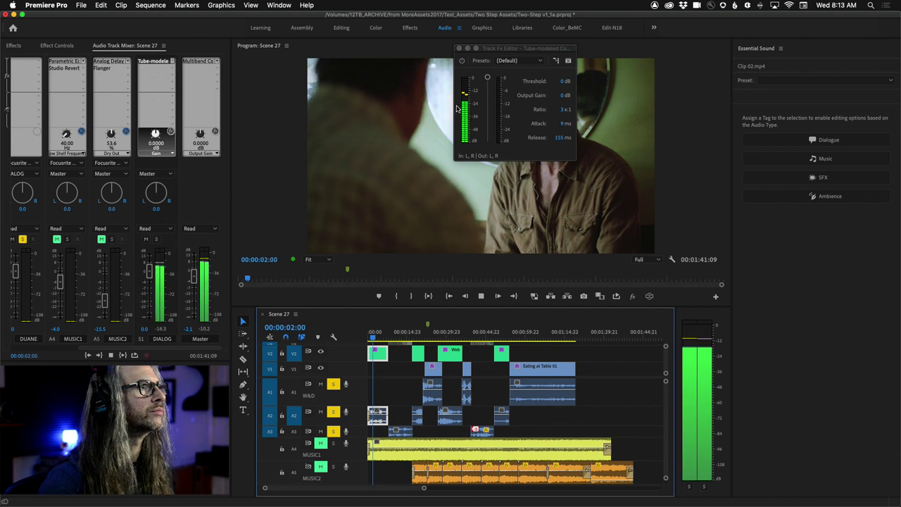
left_click_drag(487, 77, 489, 111)
left_click_drag(488, 113, 489, 115)
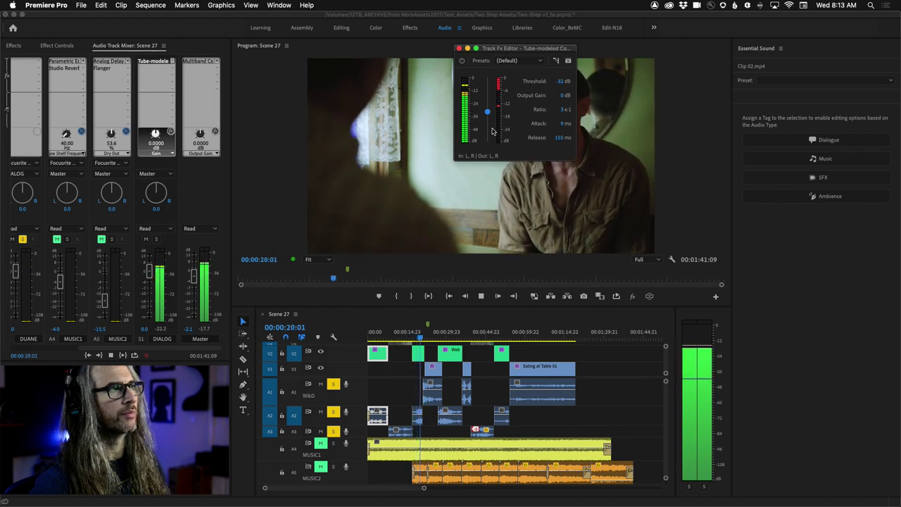
key("space")
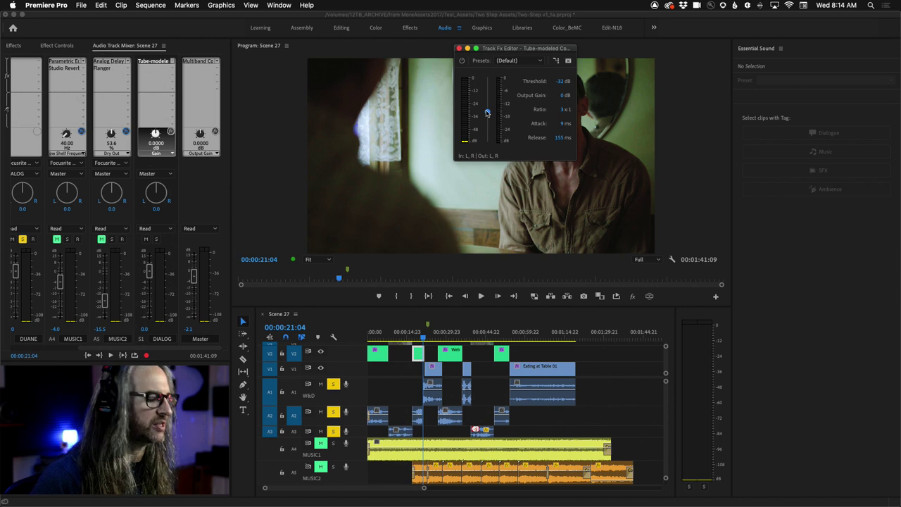
key("space")
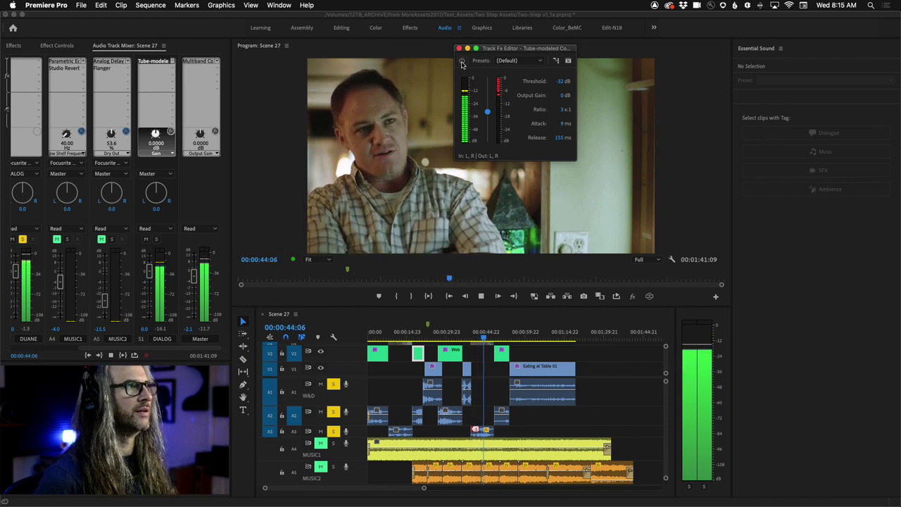
left_click(462, 62)
key("space")
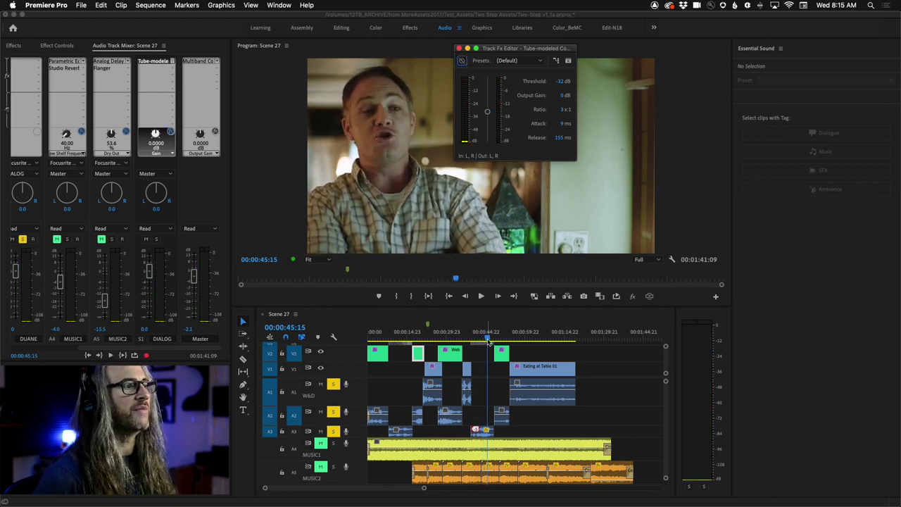
left_click_drag(489, 341, 472, 341)
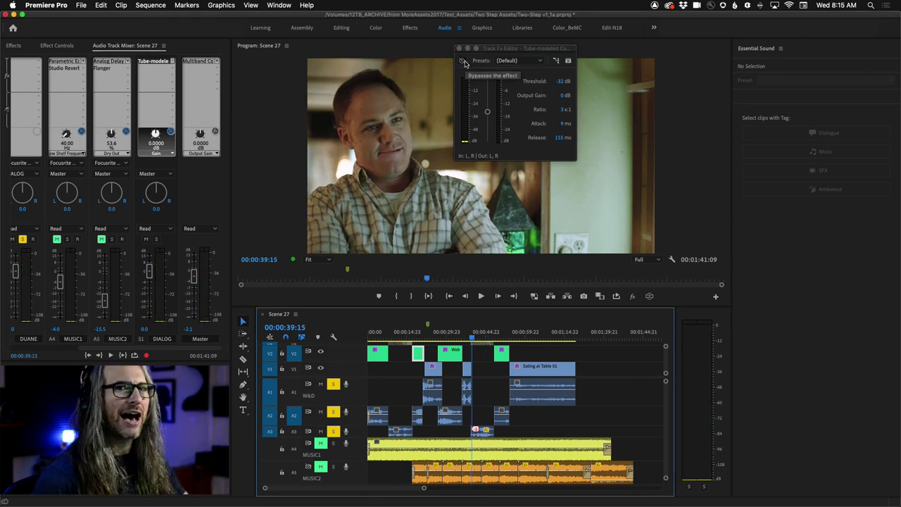
key("space")
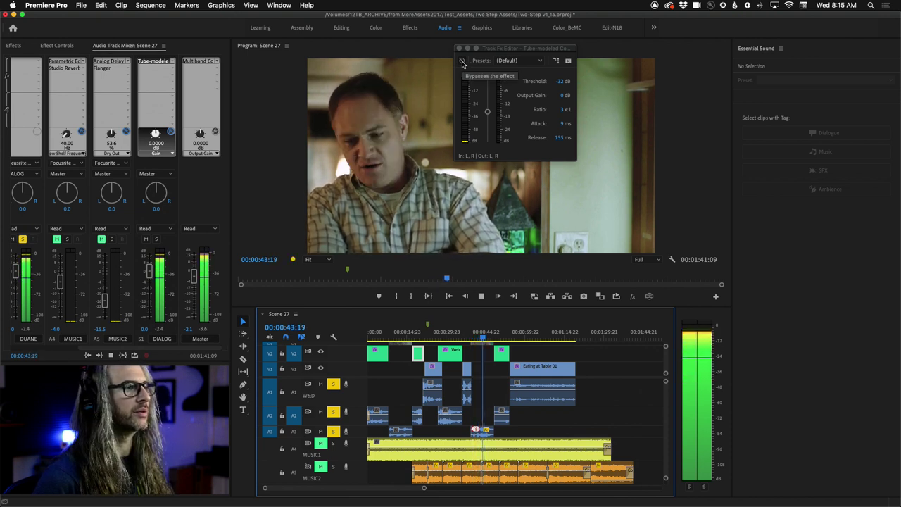
left_click(462, 61)
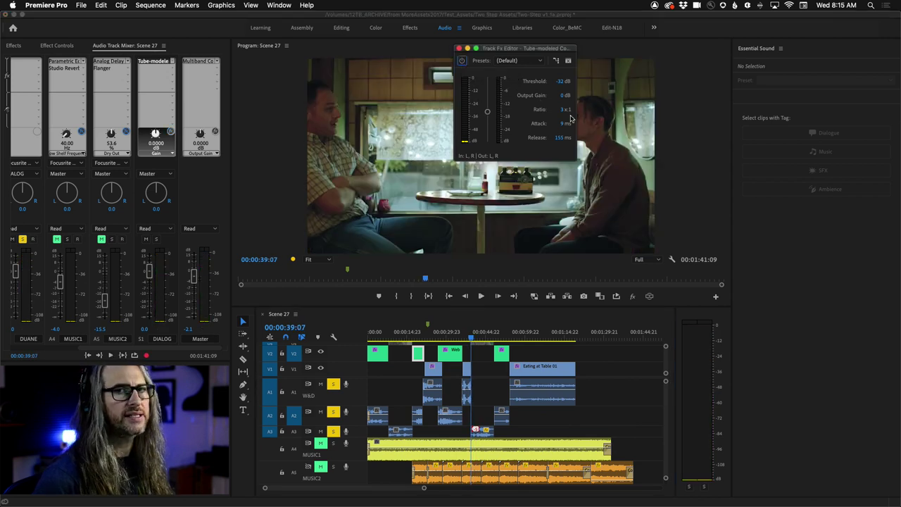
key("space")
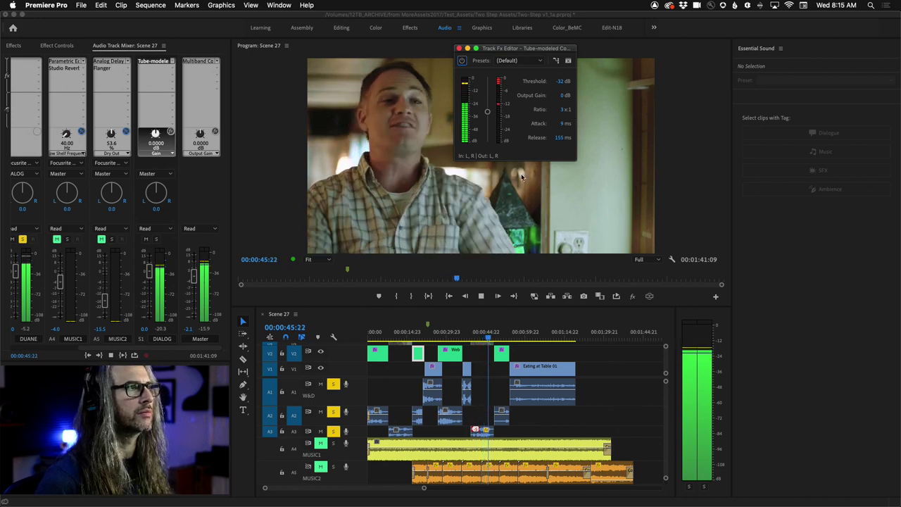
key("space")
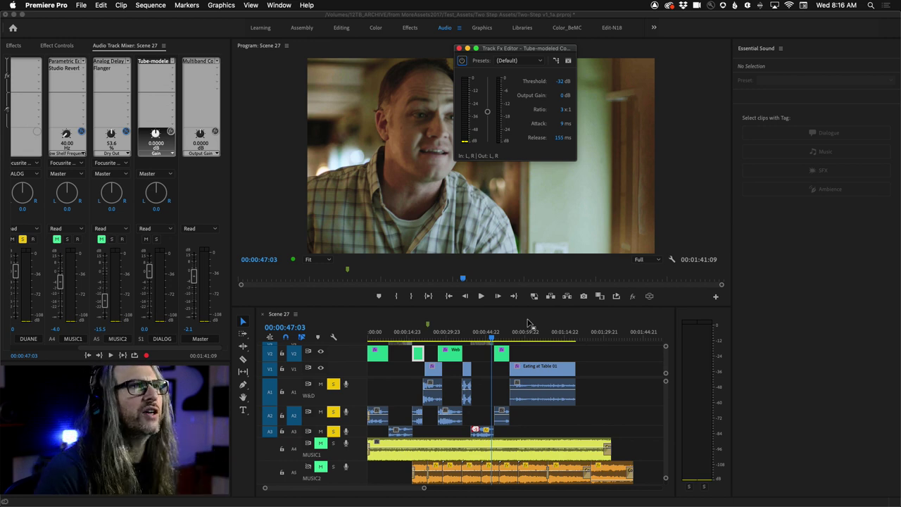
- Raise the compressor output gain to 6.1 dB during playback, then return to the sequence start
key("space")
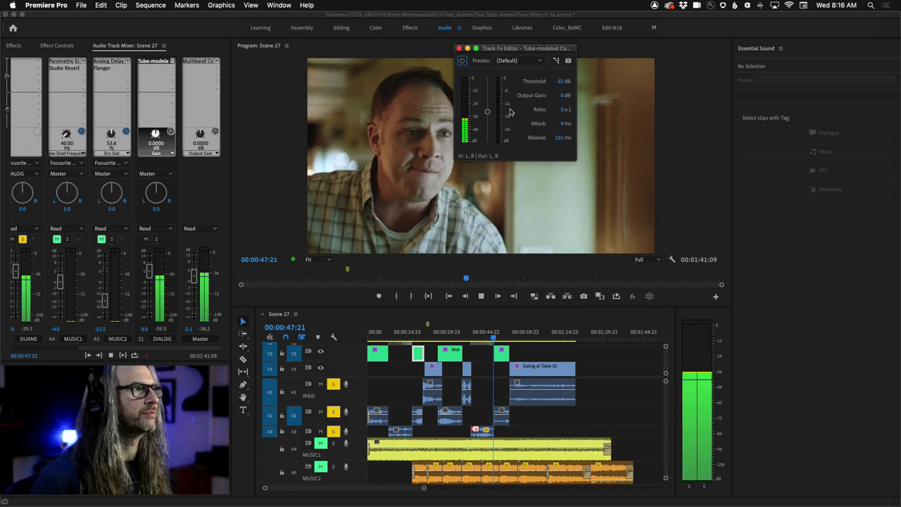
left_click_drag(561, 97, 590, 92)
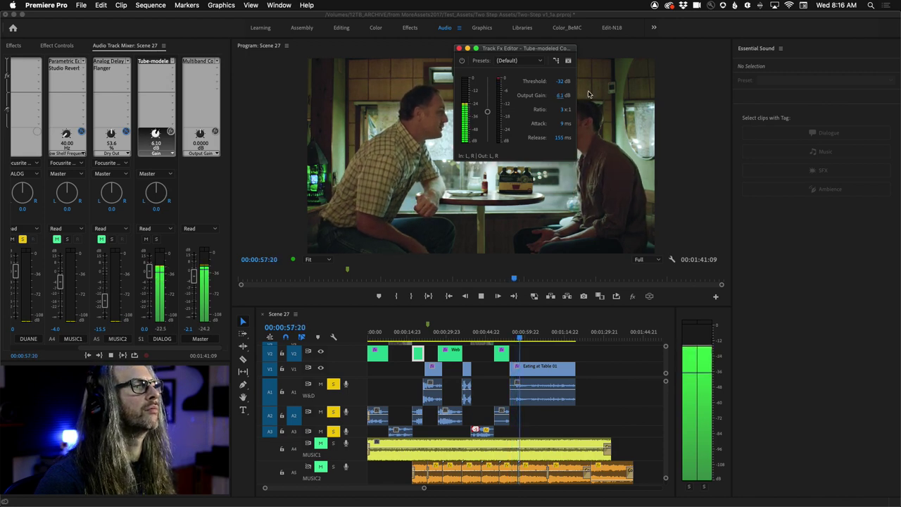
key("Home")
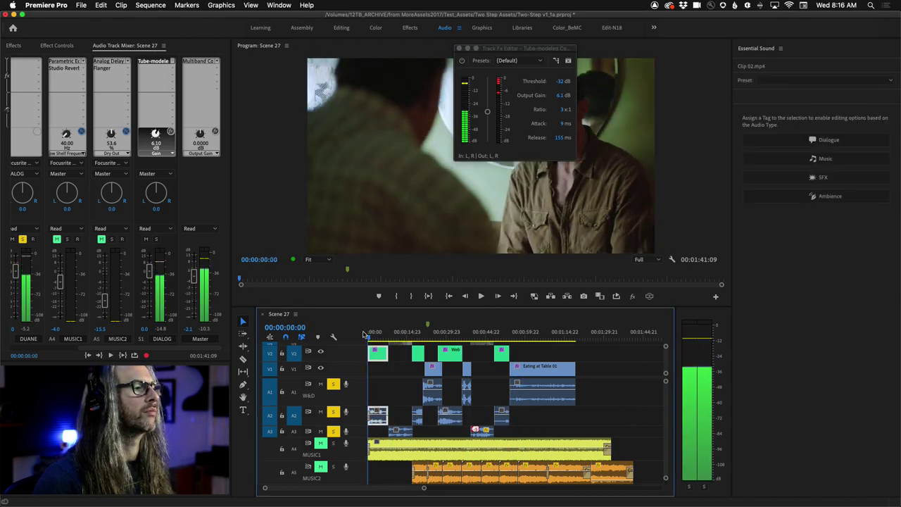
left_click(462, 61)
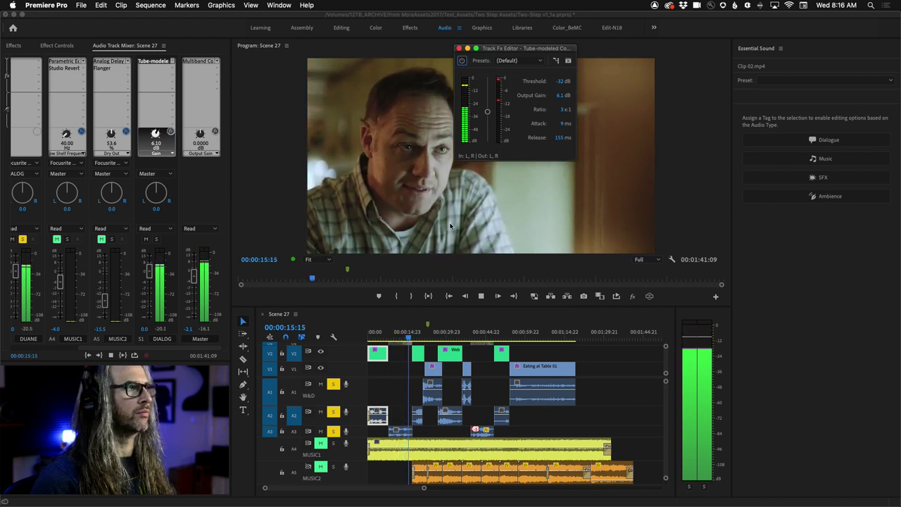
left_click(462, 62)
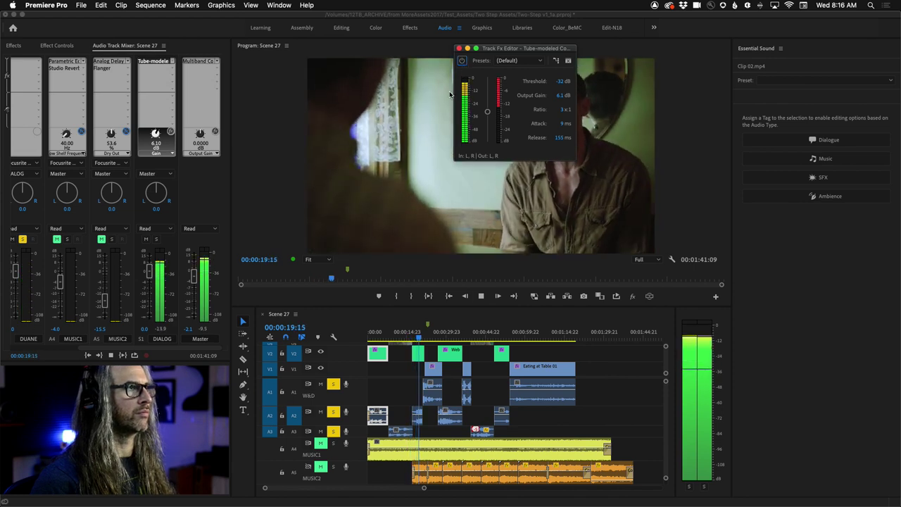
key("space")
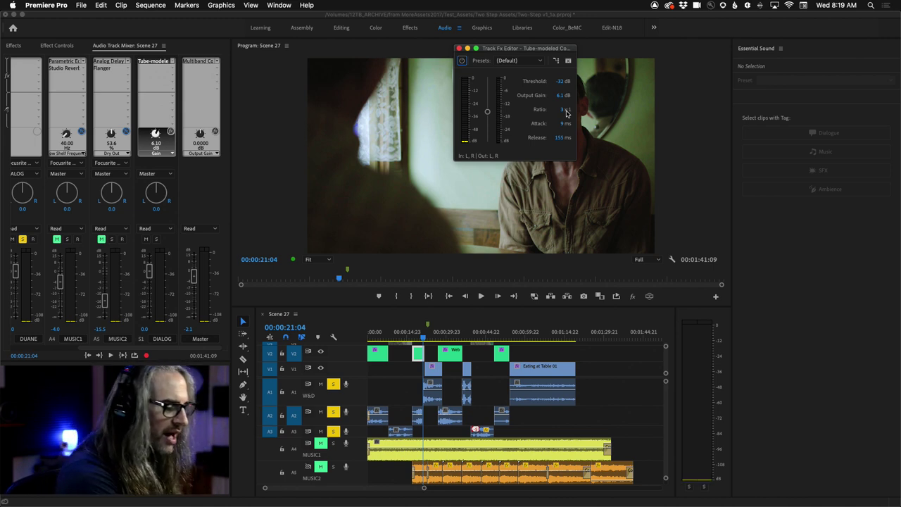
- Load the compressor's Voice Leveler preset (-10 dB threshold, 12:1 ratio, 100 ms release)
left_click(540, 62)
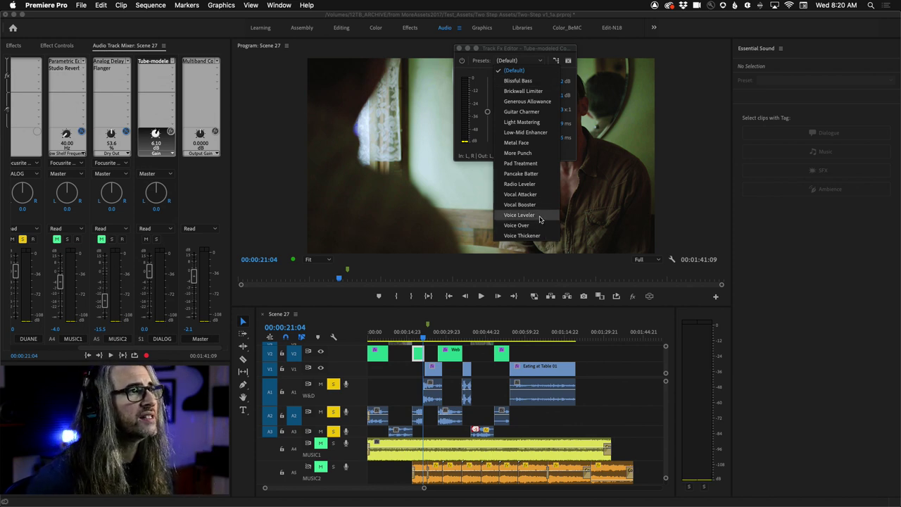
left_click(565, 152)
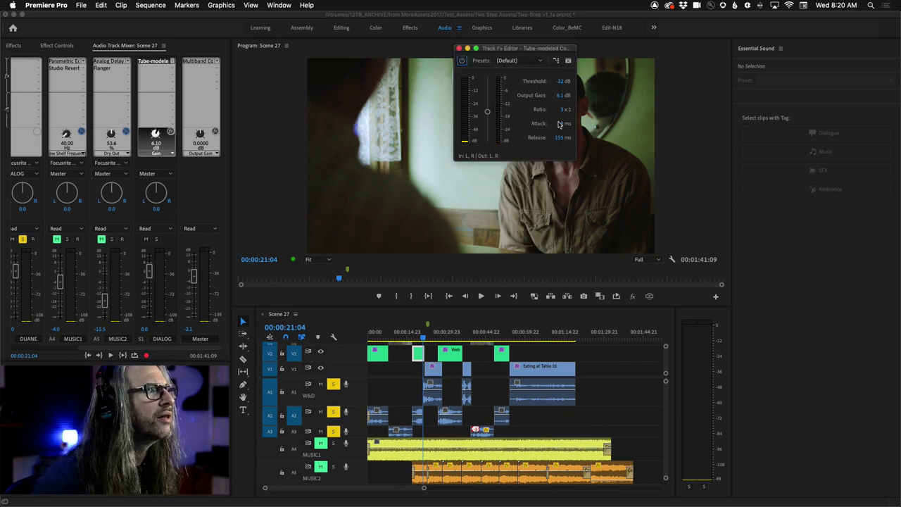
left_click(532, 62)
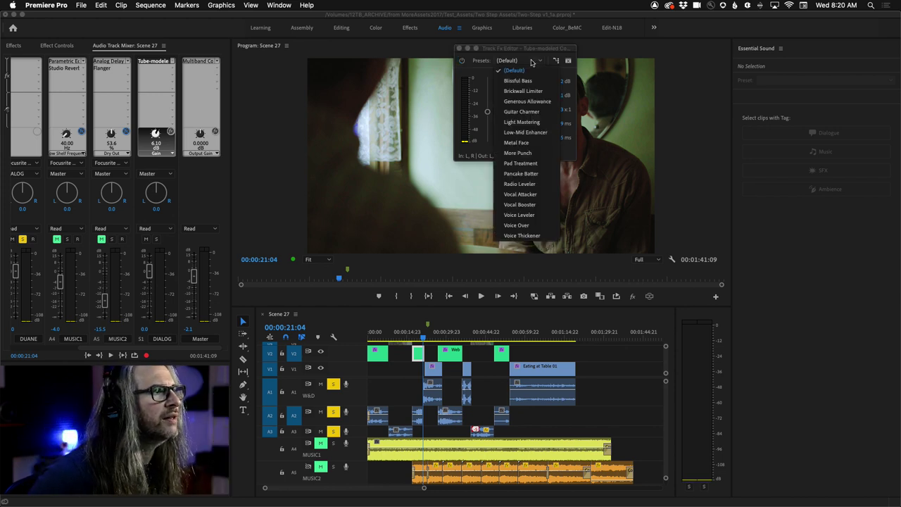
left_click(540, 217)
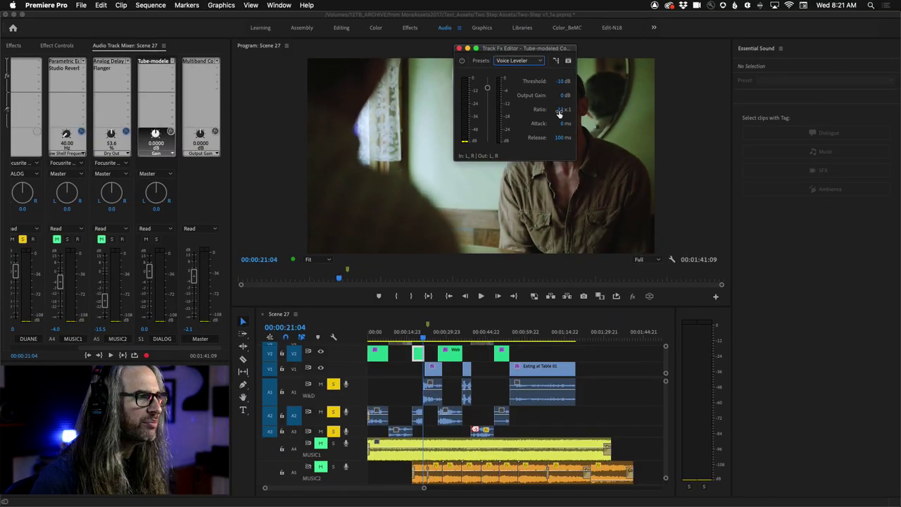
- Play the dialog while toggling the compressor bypass to compare, stopping at 00:00:37:10
key("space")
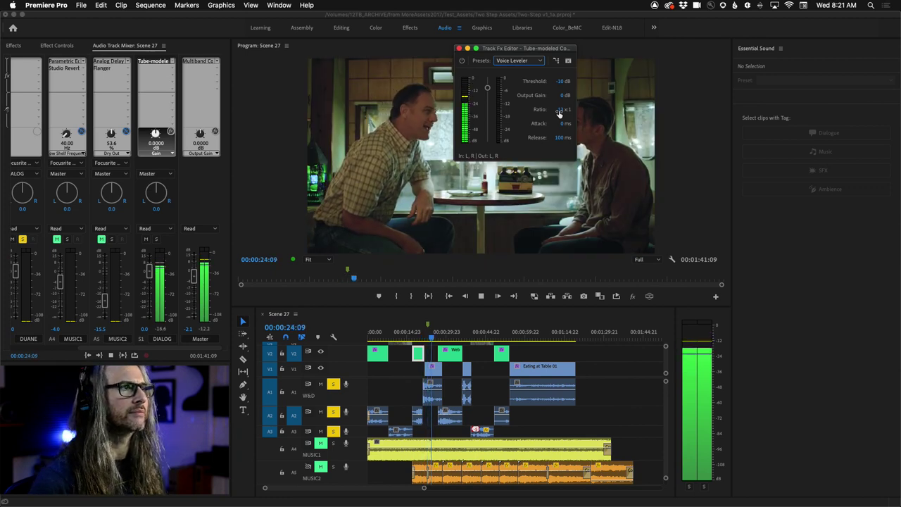
left_click(462, 60)
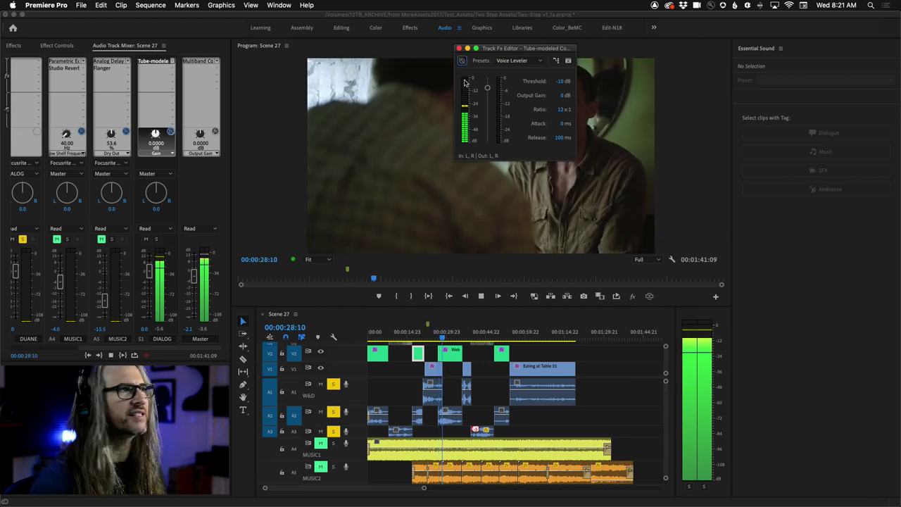
left_click(462, 60)
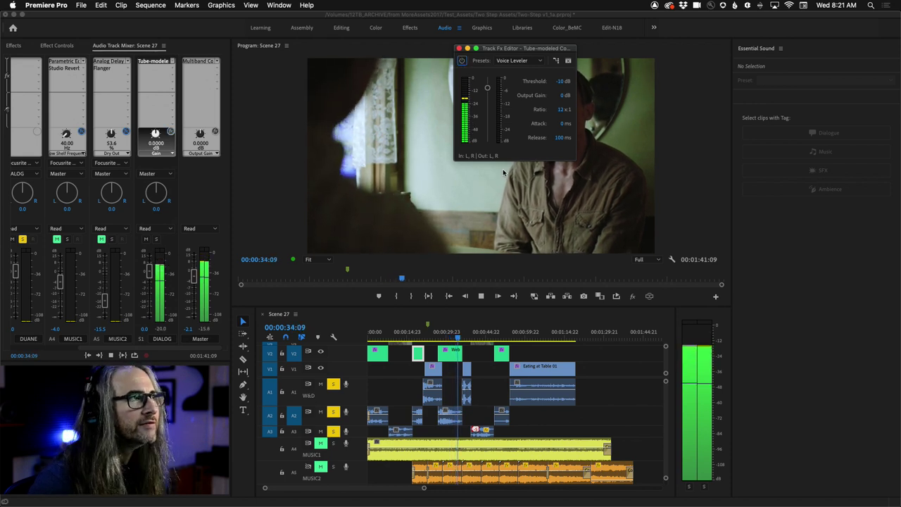
left_click(462, 61)
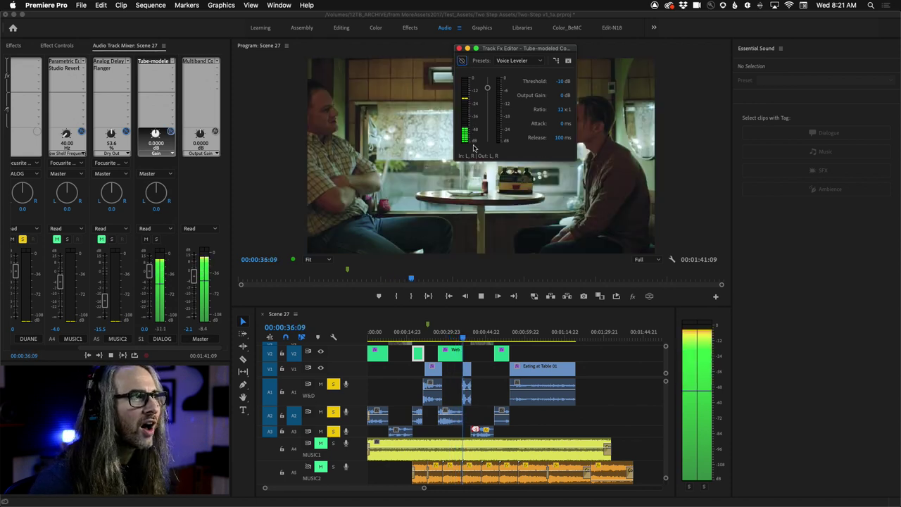
key("space")
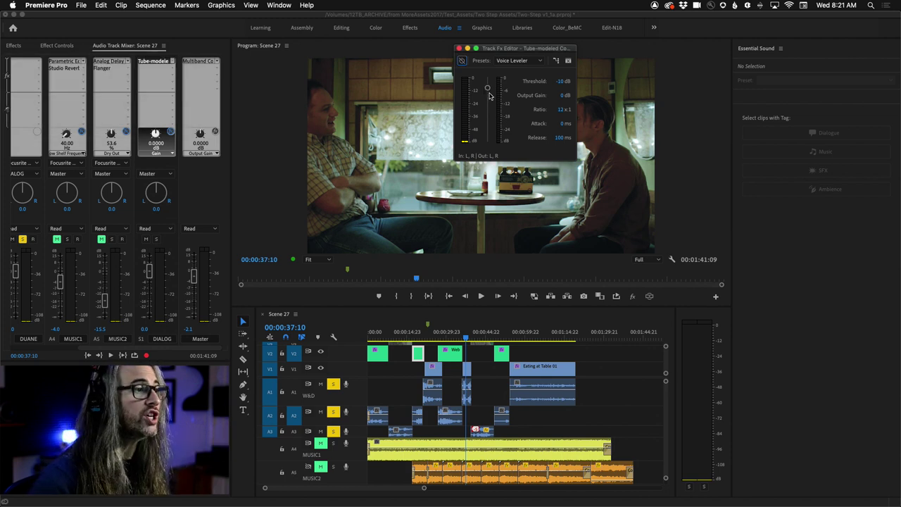
- Drop the compressor threshold from -10 dB to about -31 dB while auditioning playback
key("space")
left_click_drag(488, 91, 485, 125)
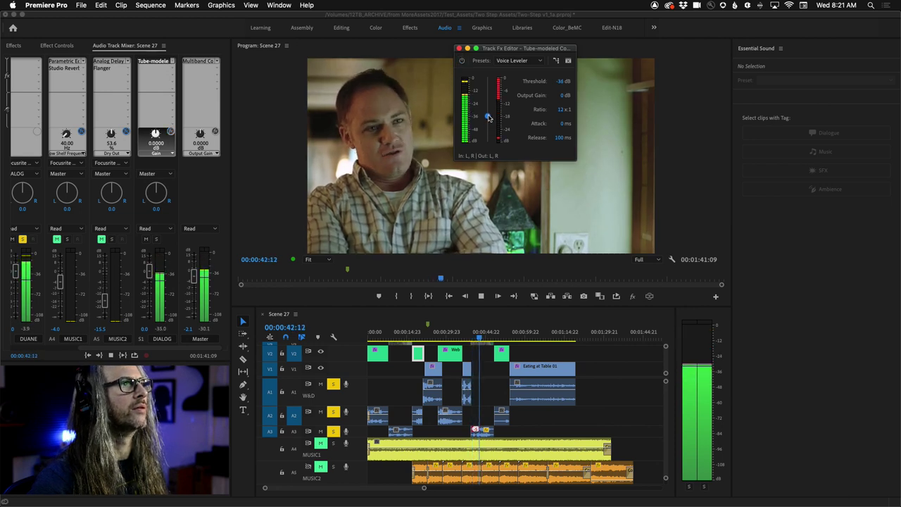
left_click_drag(485, 124, 488, 112)
key("space")
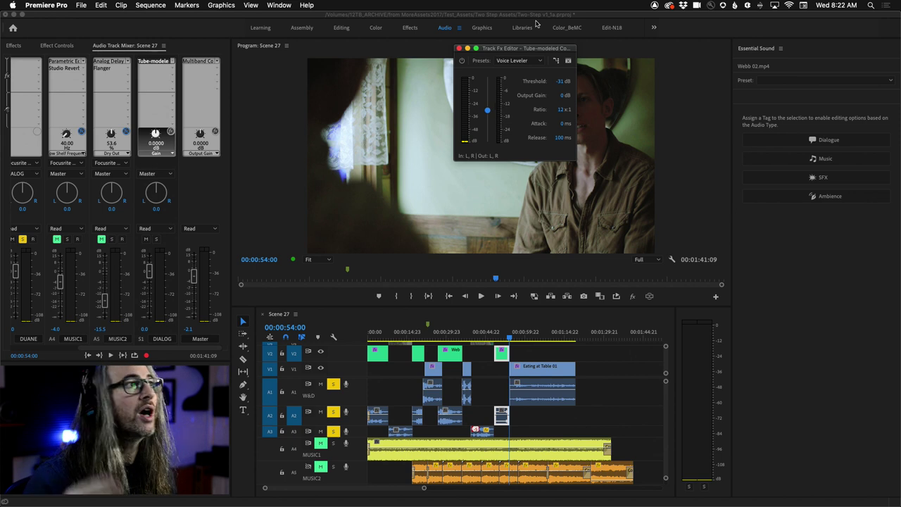
- Apply the compressor's Voice Over preset and play back to hear it
left_click(520, 67)
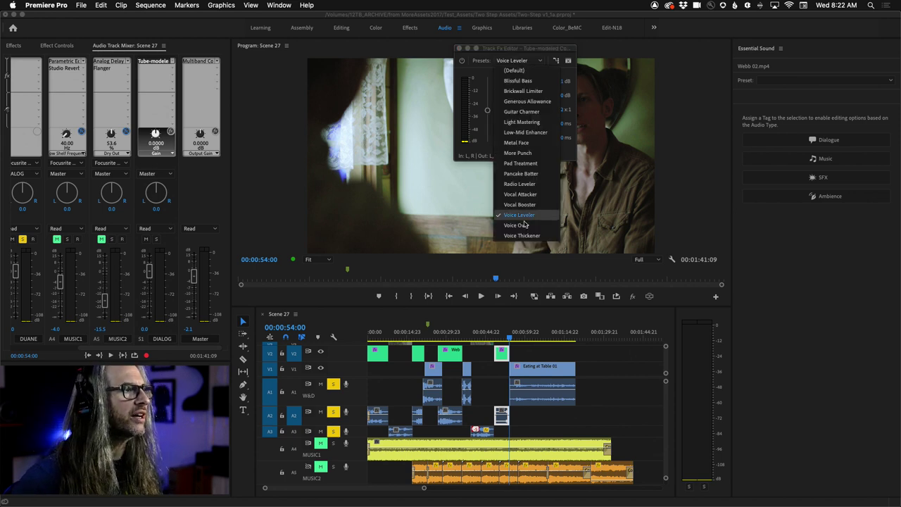
left_click(509, 215)
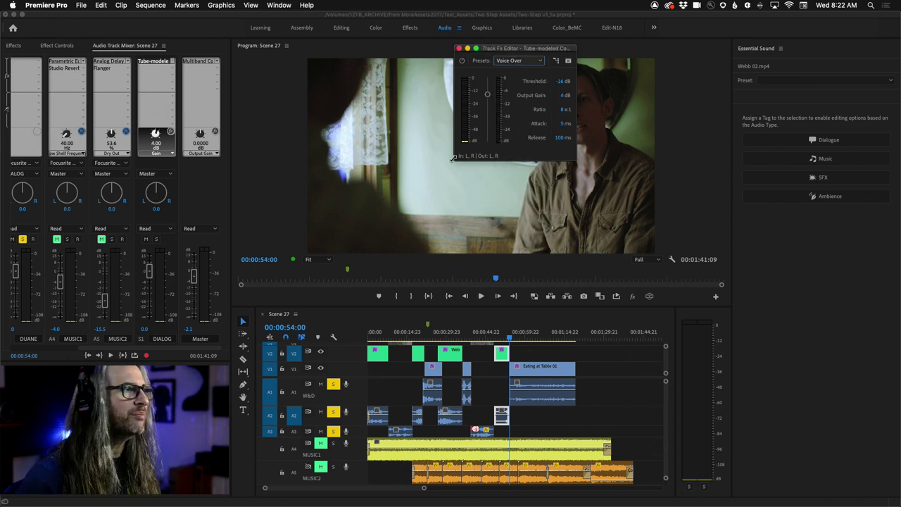
key("space")
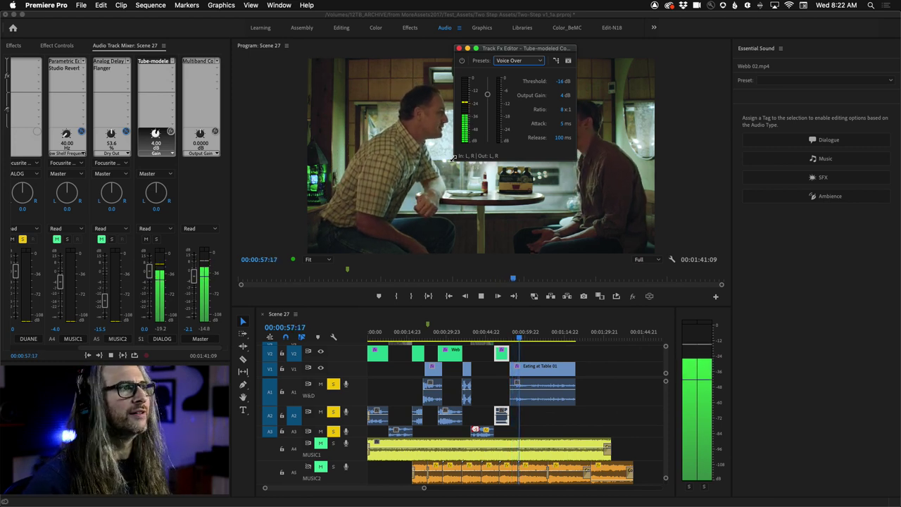
key("space")
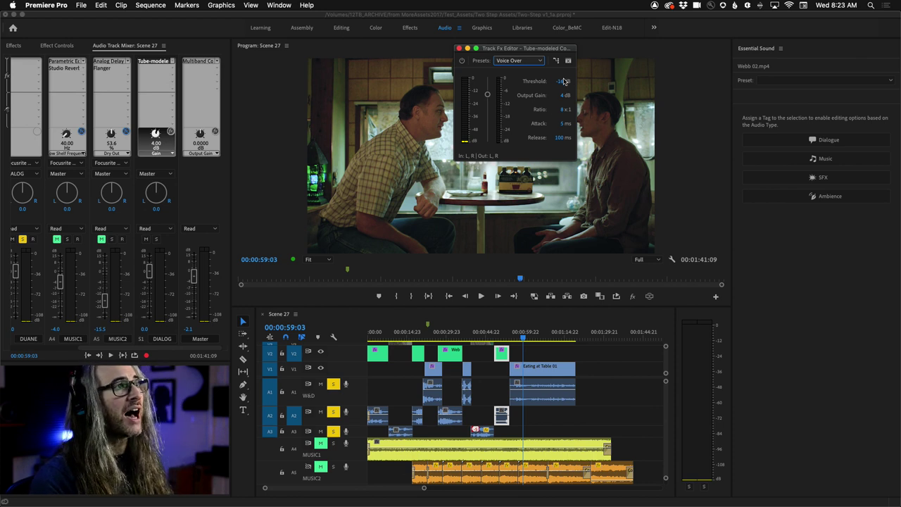
- Enter a compressor threshold of -32 dB and an output gain of 6 dB
left_click(561, 82)
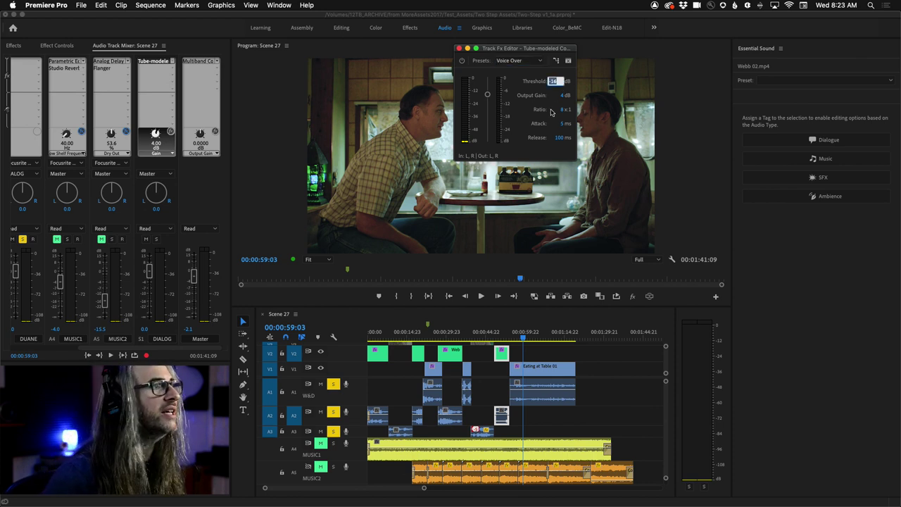
type("-")
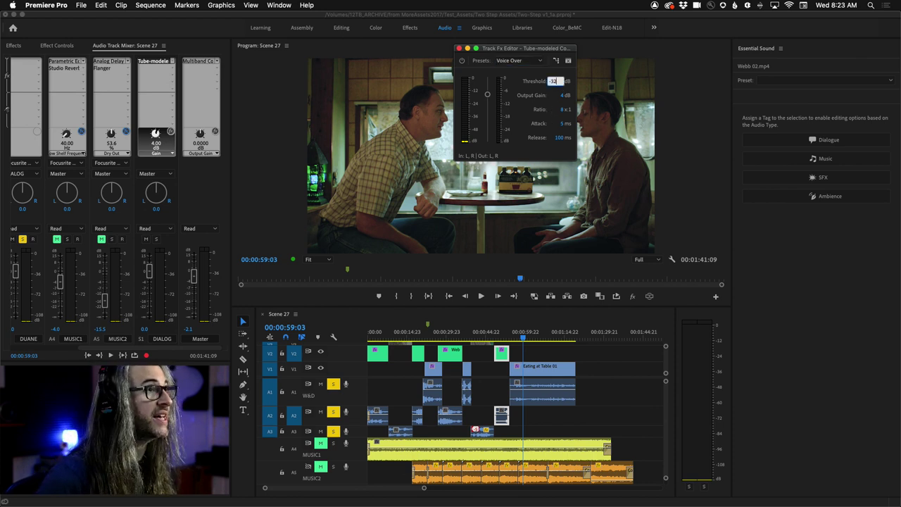
type("32")
key("Return")
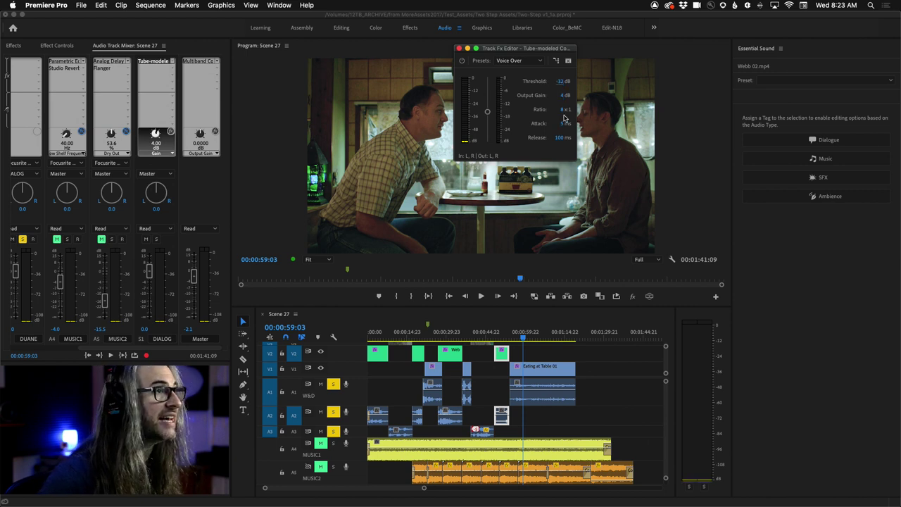
left_click(562, 96)
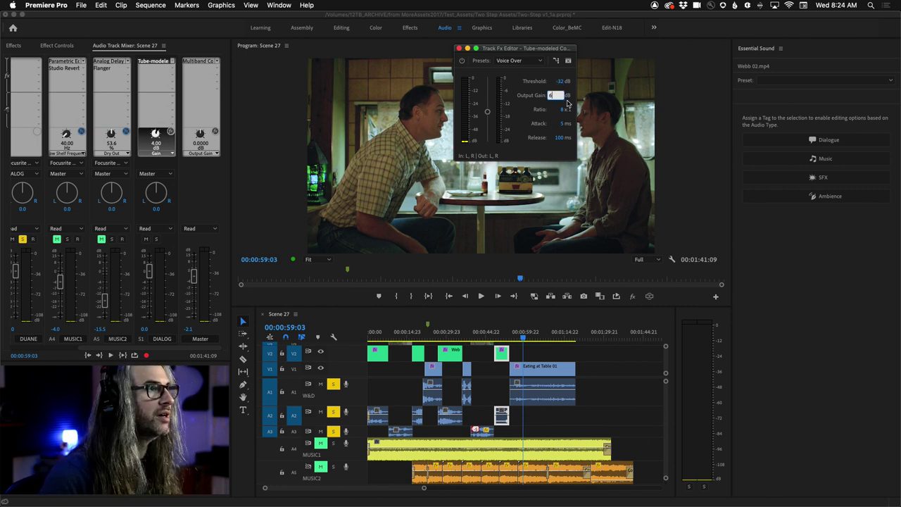
type("6")
- Set the compressor ratio to 3:1, attack to 9 ms and release to 155 ms
left_click(557, 110)
type("3")
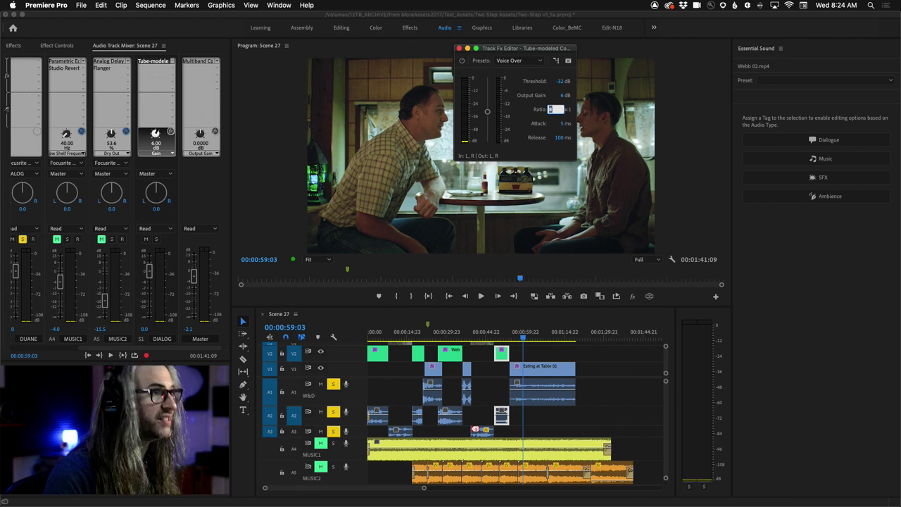
left_click(558, 123)
type("9")
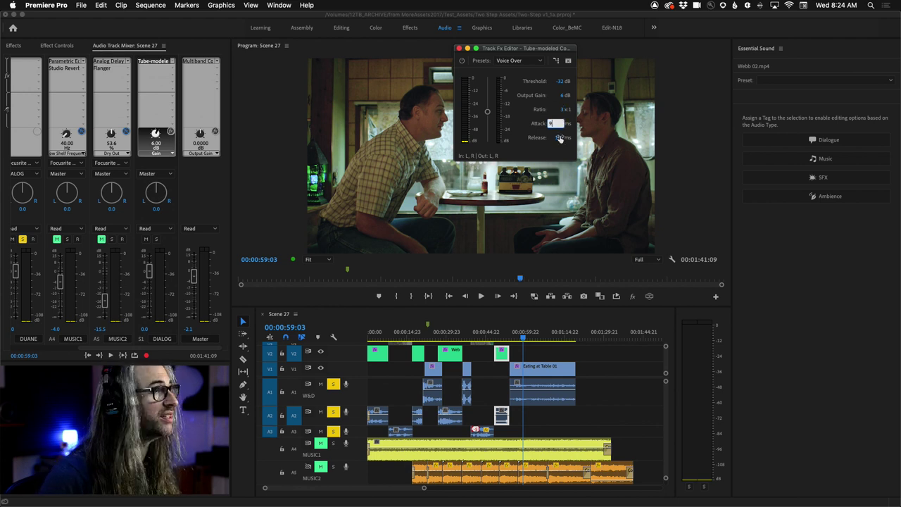
left_click(554, 138)
type("1")
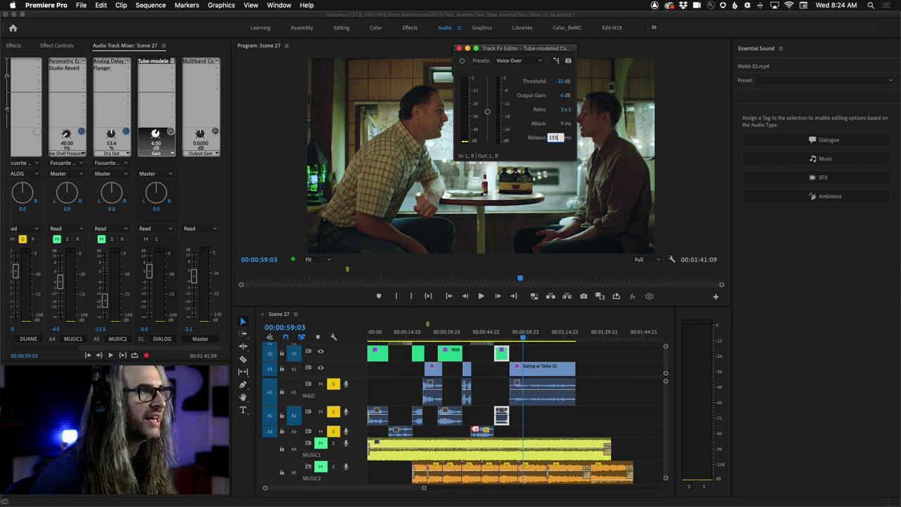
type("55")
key("Return")
key("minus")
key("minus")
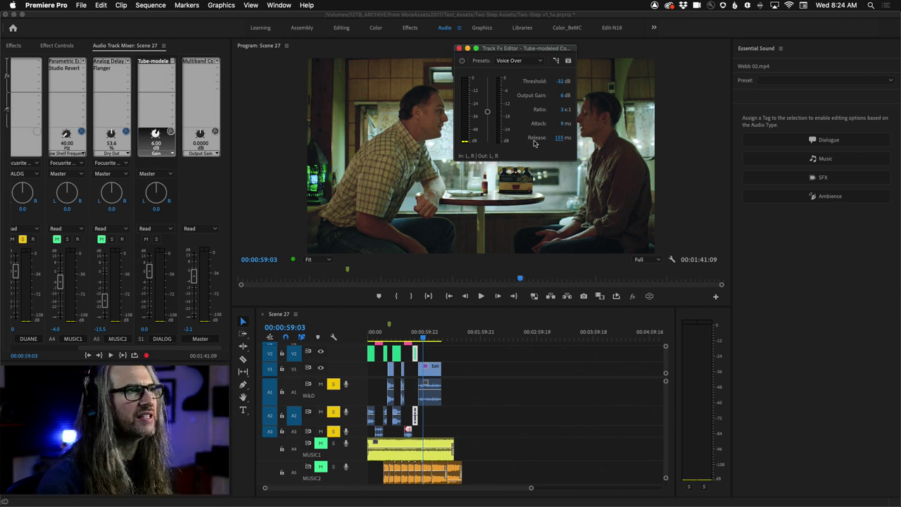
key("backslash")
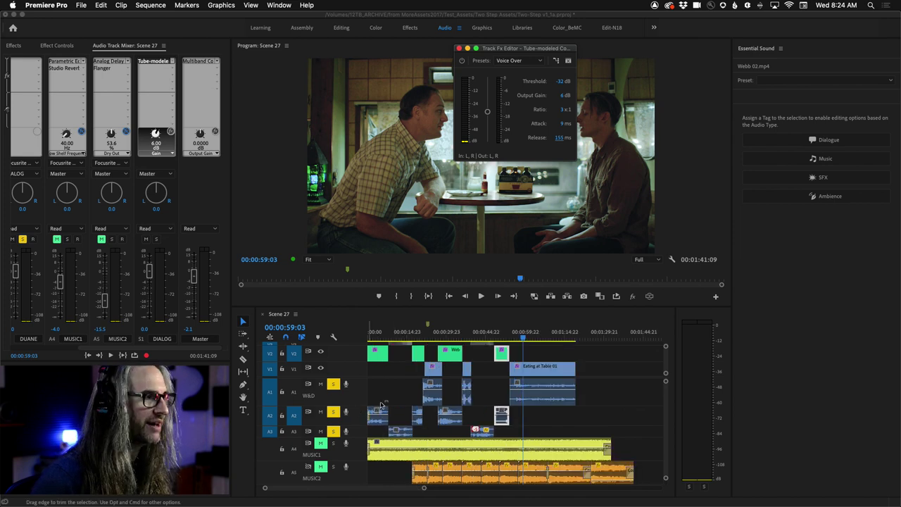
- Bypass the Tube-modeled Compressor to compare, then close its Track Fx Editor
left_click(462, 62)
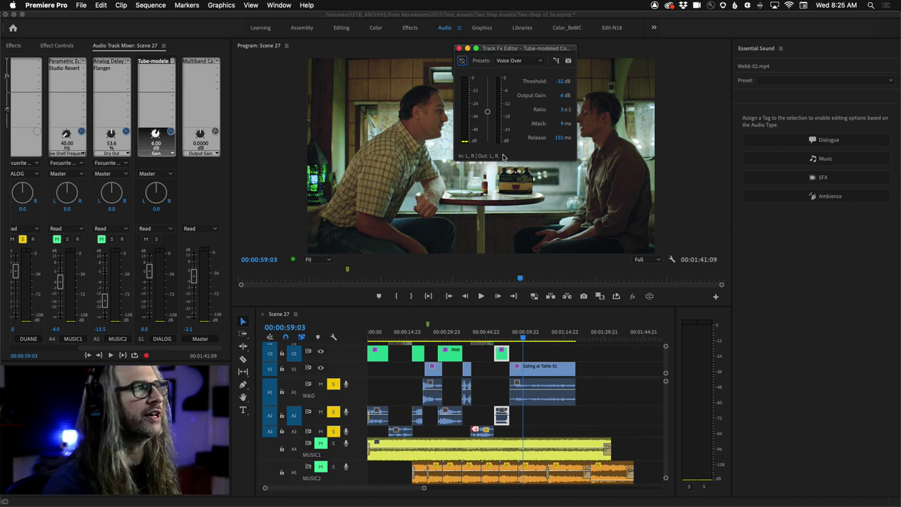
left_click(459, 49)
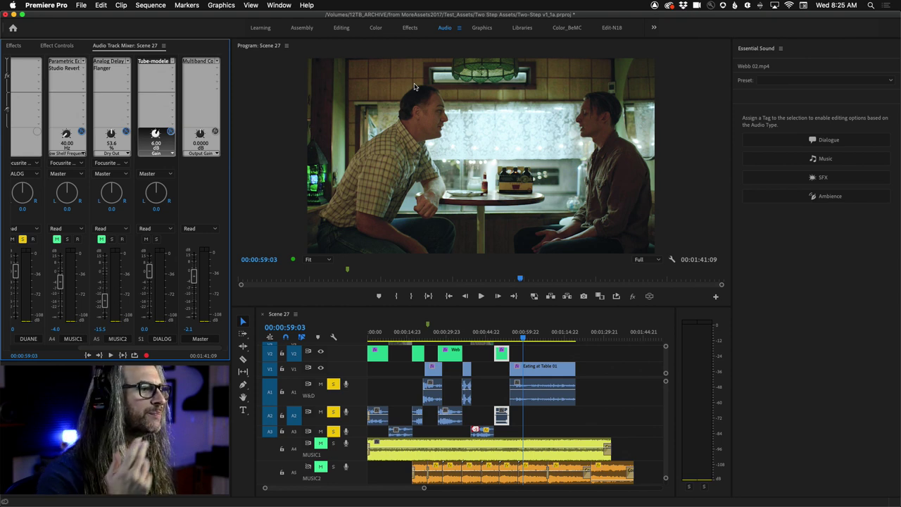
- Unsolo dialogue tracks A1, A2 and A3 and return the playhead to the start
left_click(333, 384)
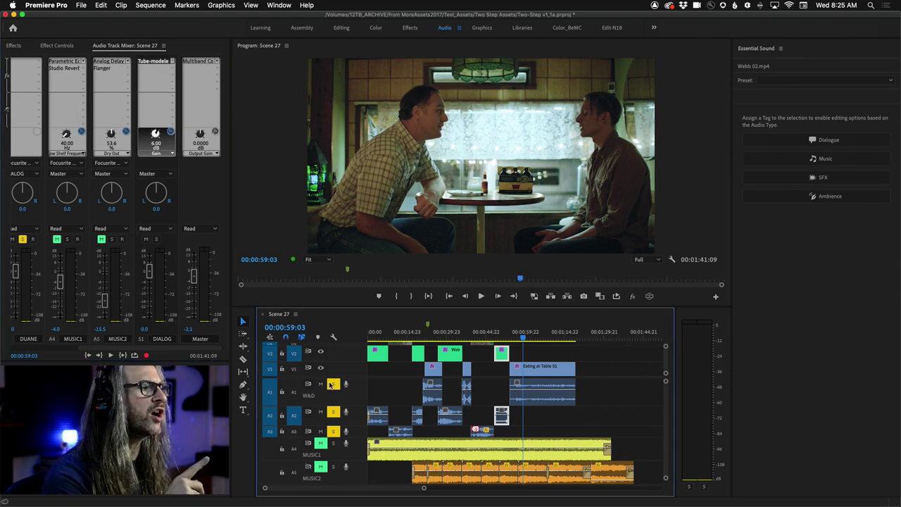
left_click(334, 413)
left_click(334, 431)
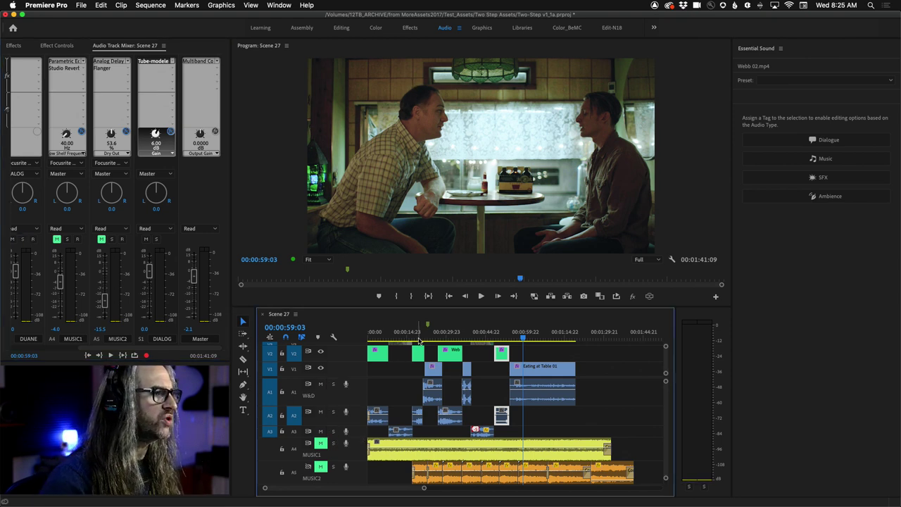
key("Home")
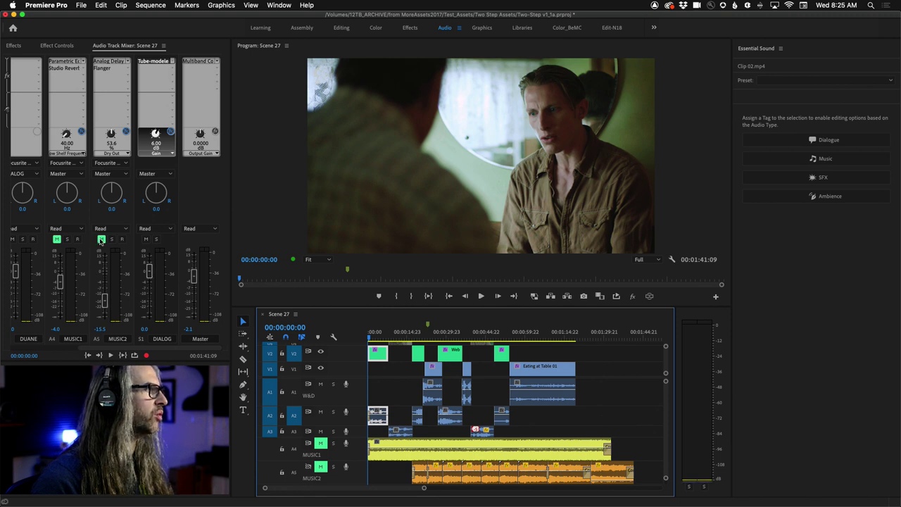
- Unmute and solo the MUSIC1 track while playing the sequence
left_click(57, 240)
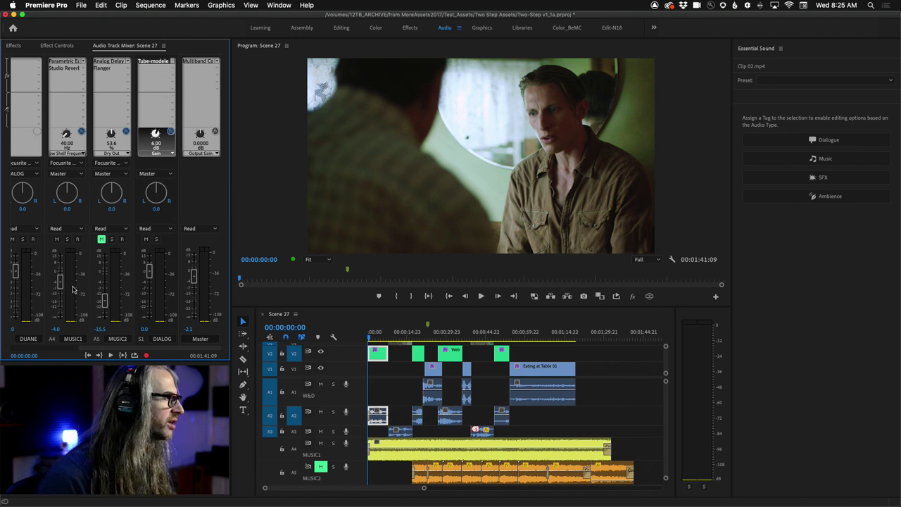
key("space")
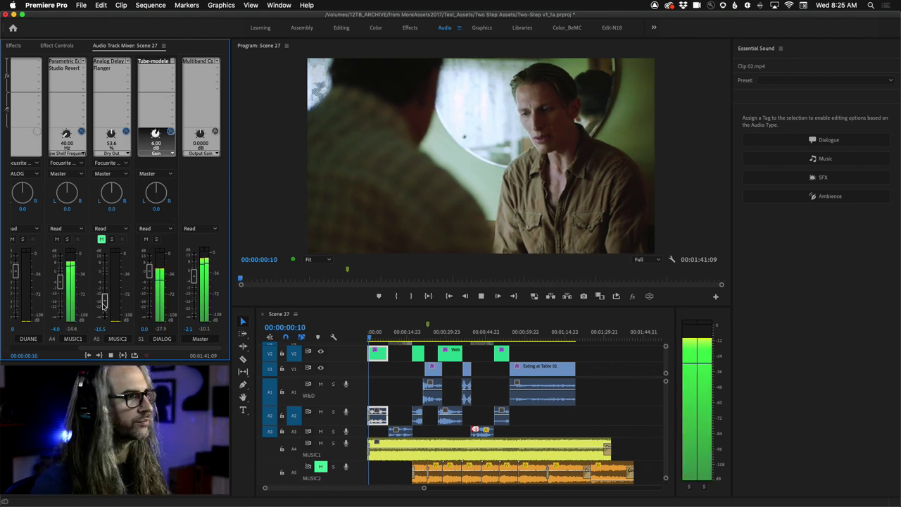
left_click(68, 240)
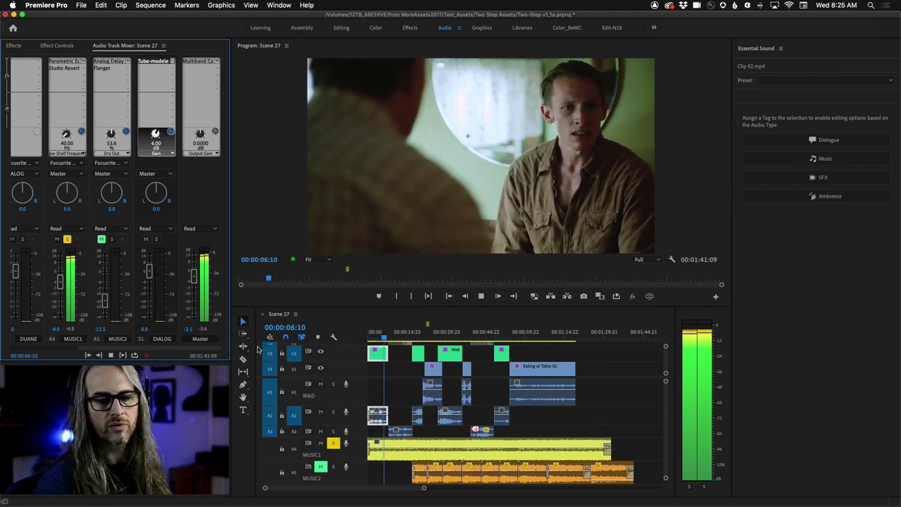
key("space")
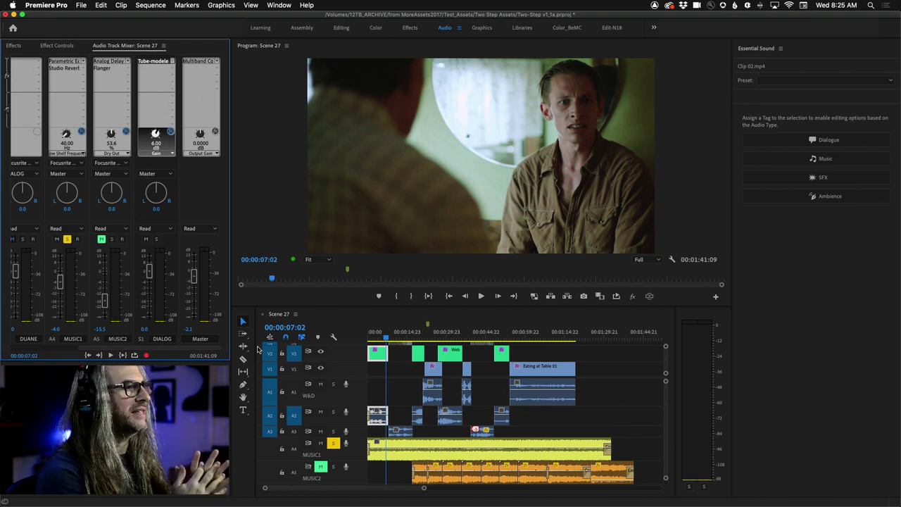
- Unsolo MUSIC1, play Scene 27 to 00:00:13:02, and select MUSIC1's Parametric EQ slot
left_click(334, 443)
key("space")
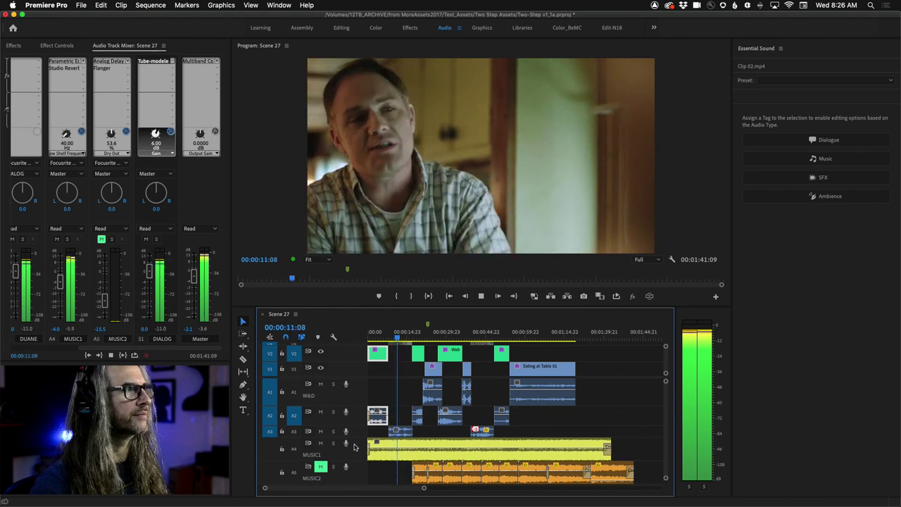
key("space")
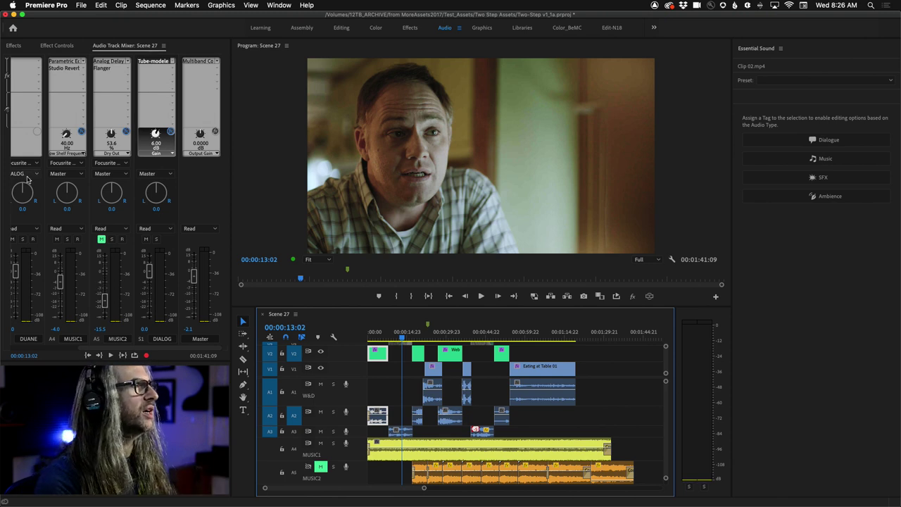
left_click(55, 62)
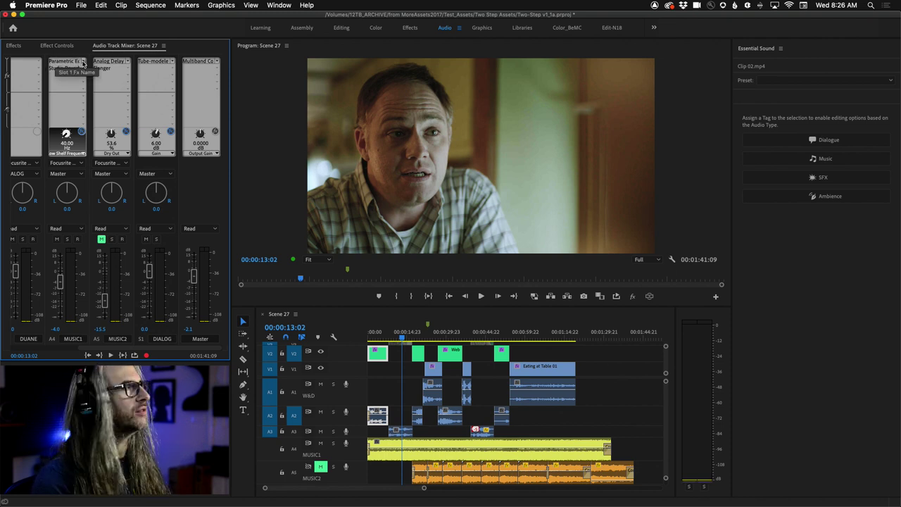
- Browse MUSIC1's Filter and EQ effect list without changing the effect
left_click(83, 61)
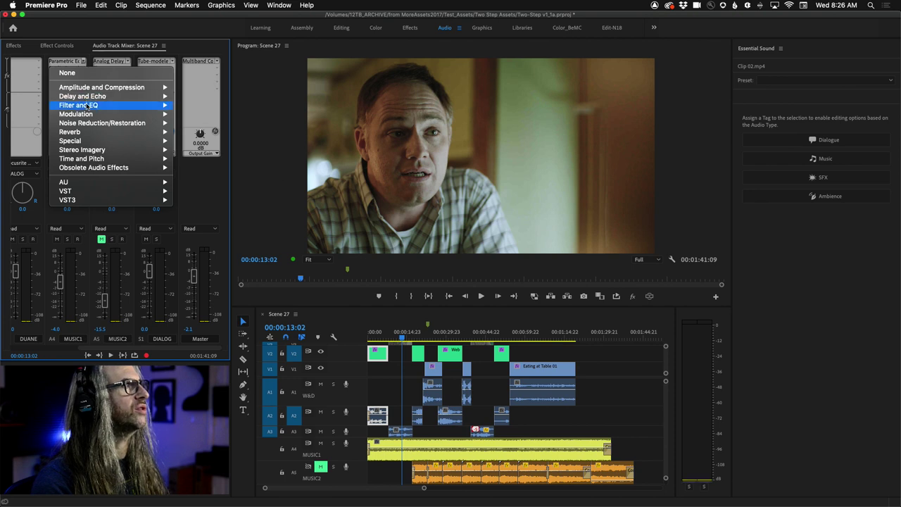
mouse_move(84, 107)
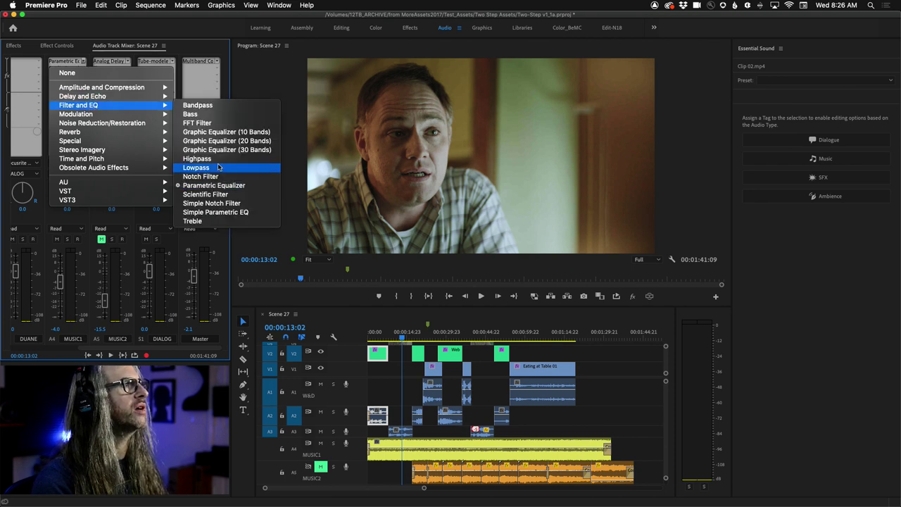
left_click(204, 141)
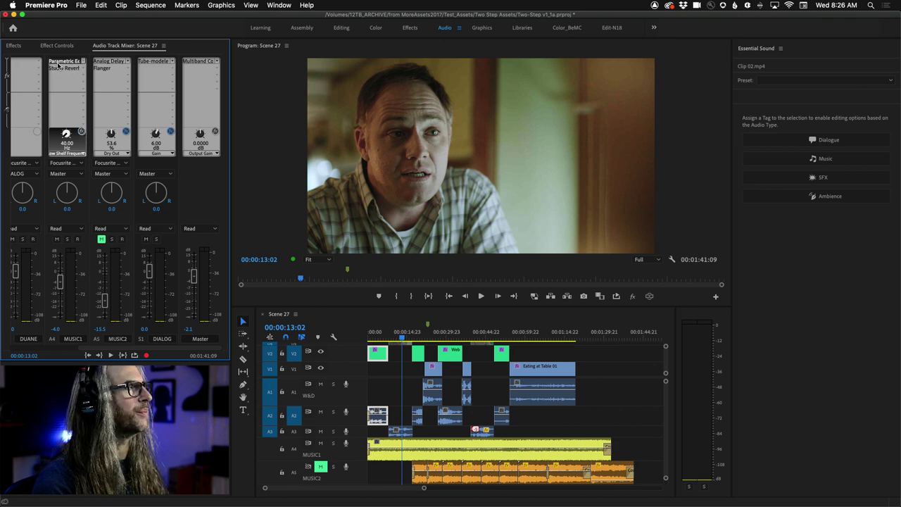
- Open the Parametric Equalizer editor and compare the 652 Hz low-pass band off and on
double_click(62, 61)
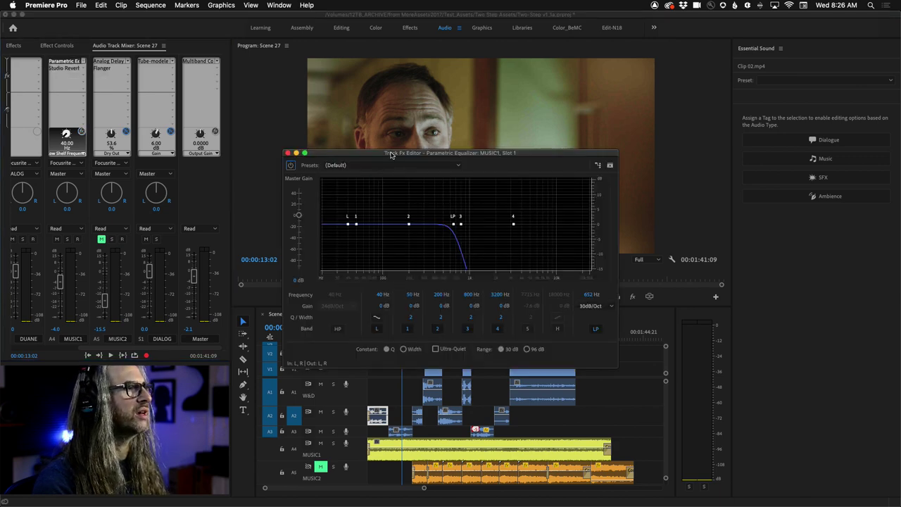
left_click_drag(391, 155, 392, 84)
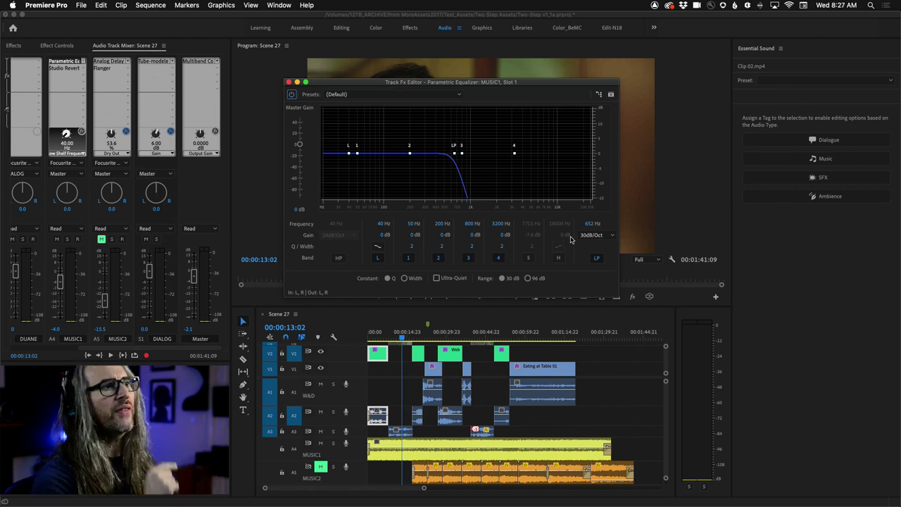
left_click(597, 259)
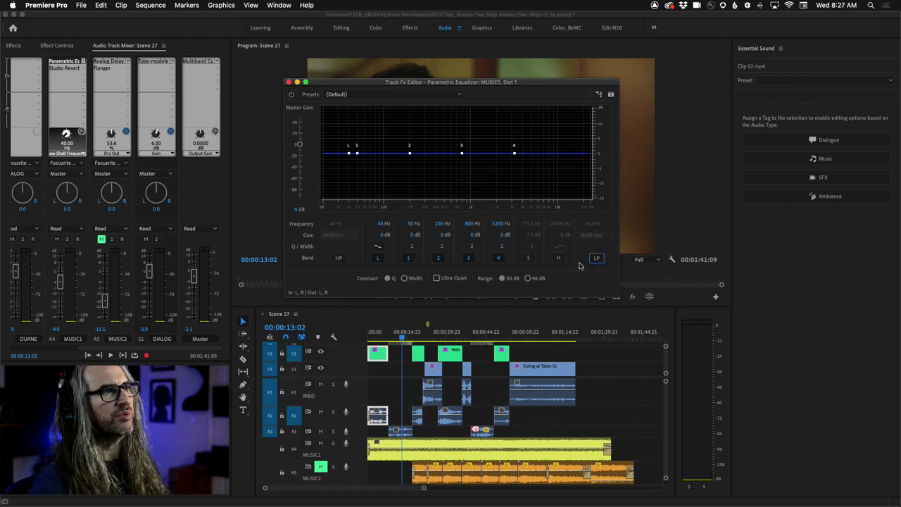
left_click(598, 258)
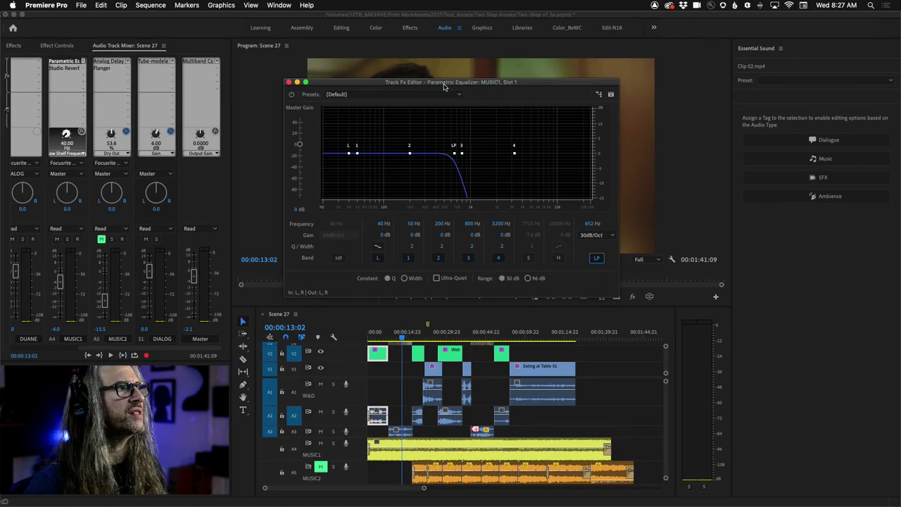
- Move the EQ editor aside and push the low-pass frequency to 24000 Hz
left_click_drag(447, 82, 668, 67)
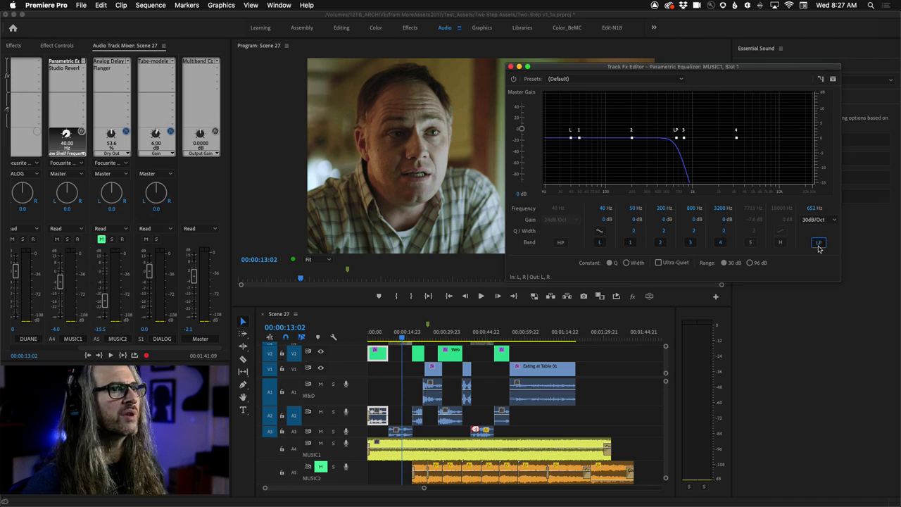
left_click_drag(812, 210, 897, 209)
left_click_drag(804, 210, 867, 210)
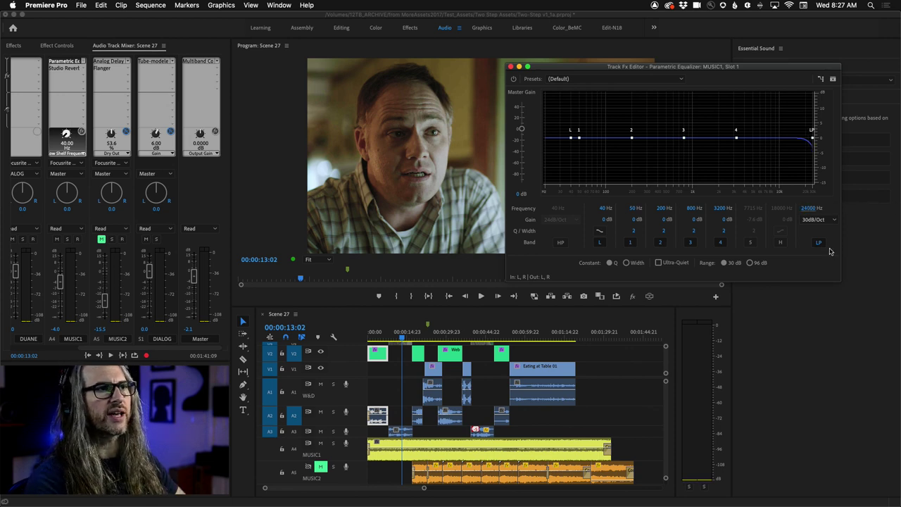
- Audition low-pass slopes of 36, 6, 12 and 24dB/Oct, settling on 30dB/Oct
left_click(835, 220)
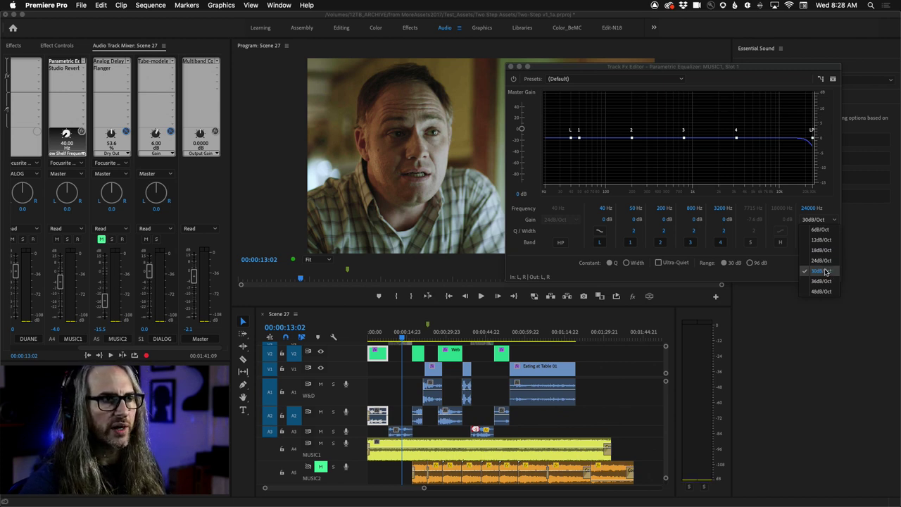
left_click(822, 282)
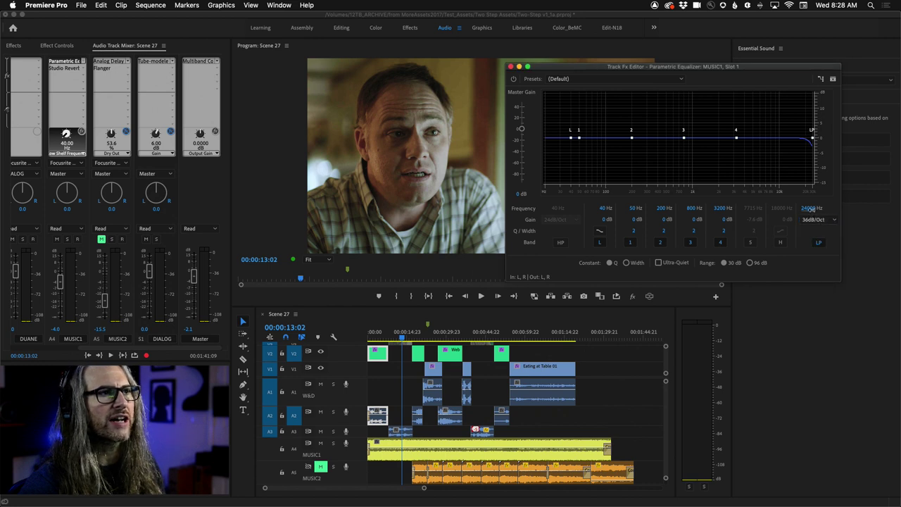
left_click_drag(812, 208, 777, 210)
left_click(814, 220)
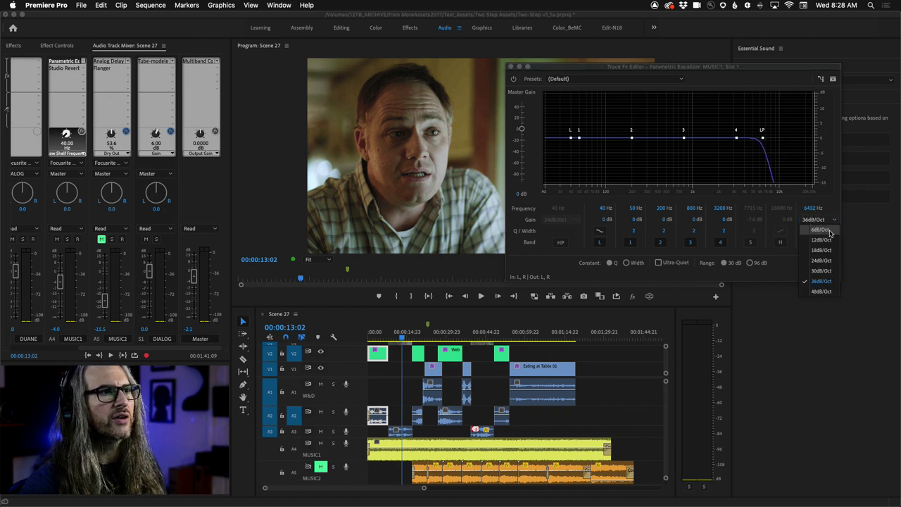
left_click(819, 229)
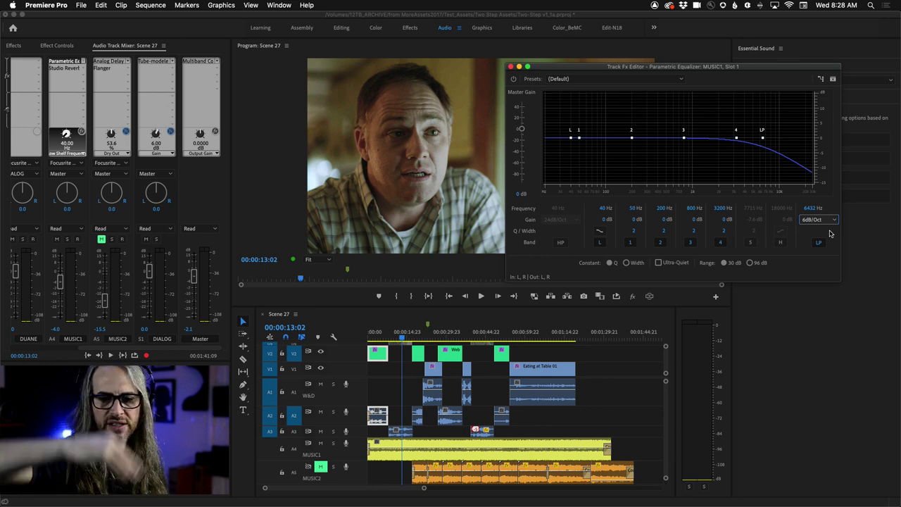
left_click(824, 220)
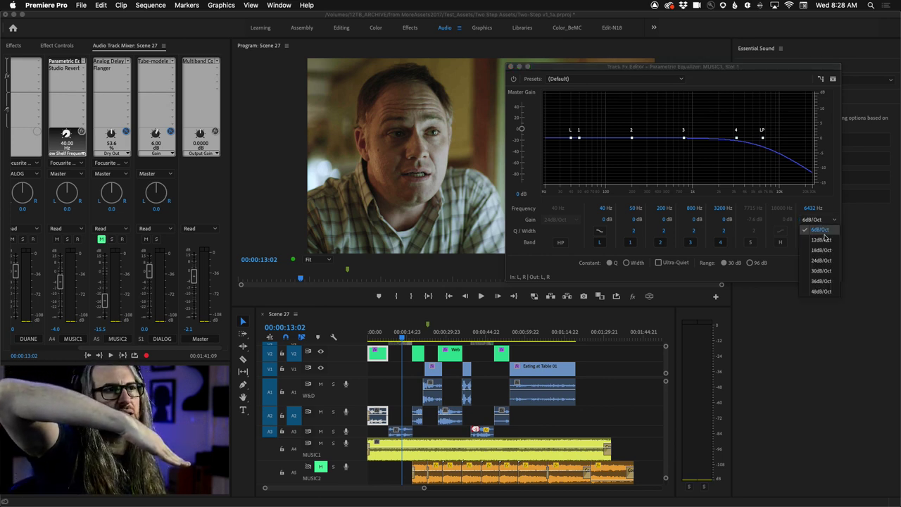
left_click(823, 240)
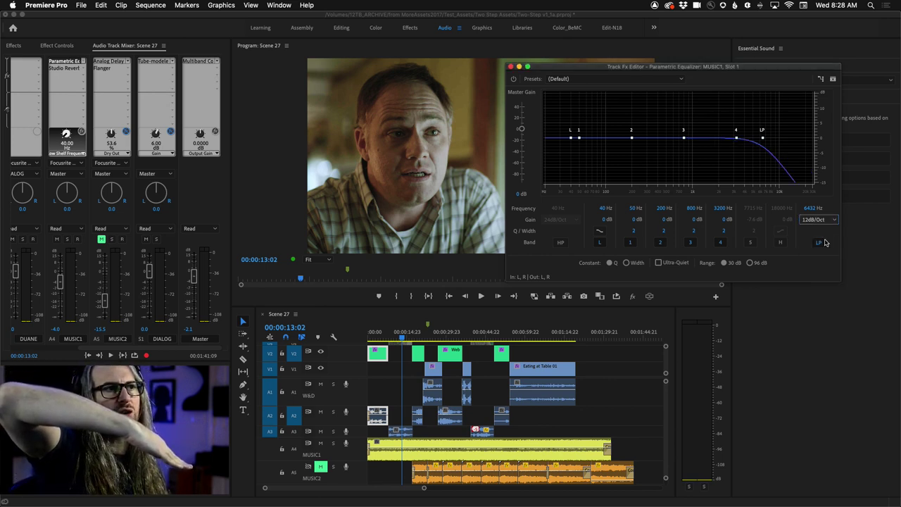
left_click(822, 224)
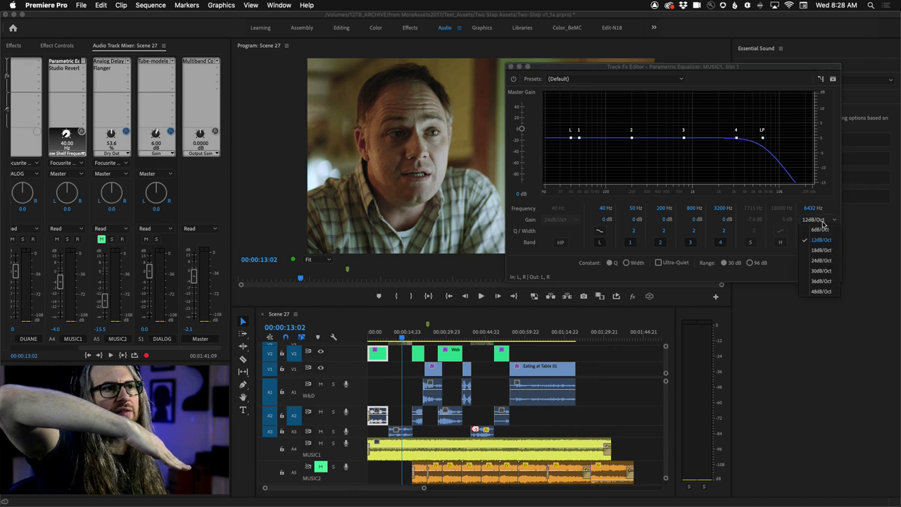
left_click(822, 261)
left_click(820, 219)
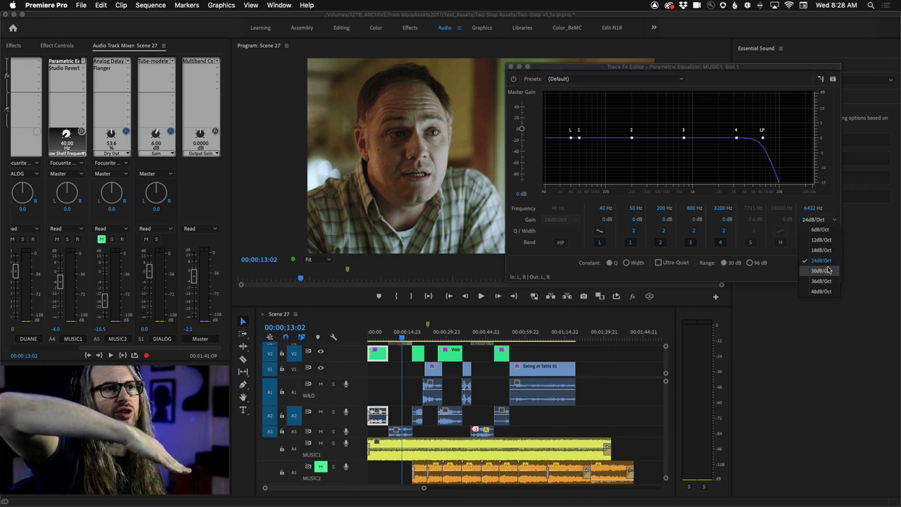
left_click(822, 270)
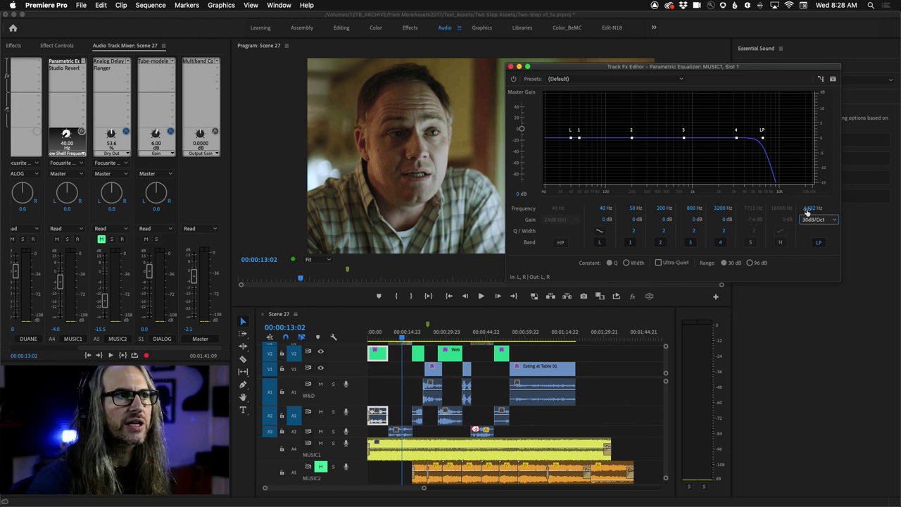
- Return the low-pass frequency to 24000 Hz and play Scene 27 from the start
left_click_drag(807, 211, 858, 208)
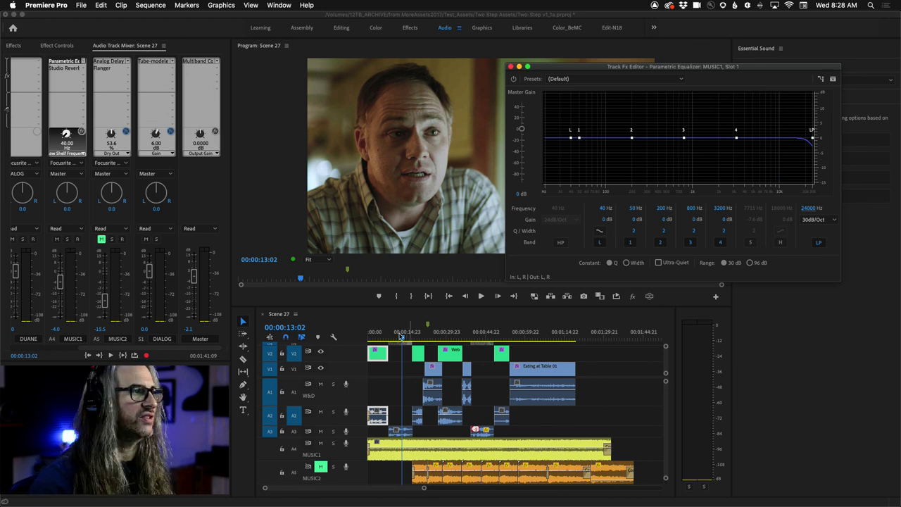
left_click(402, 337)
key("Home")
key("space")
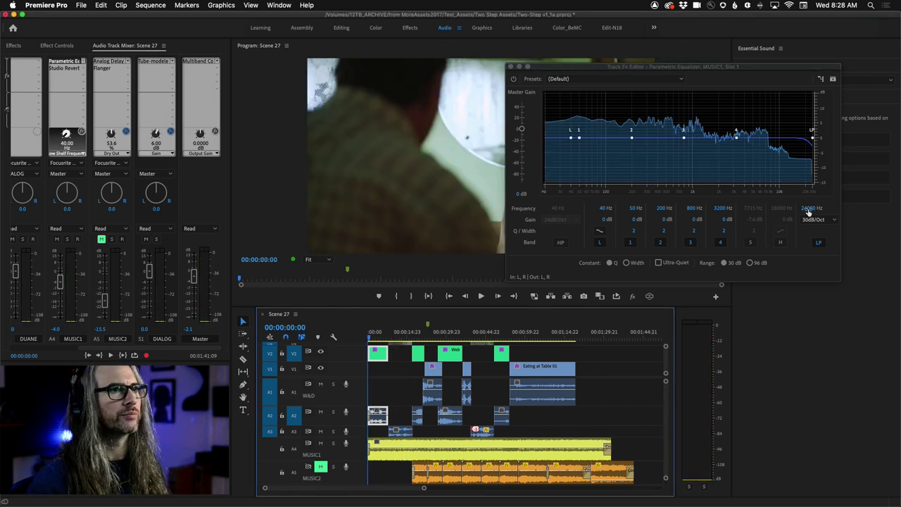
- Lower the low-pass frequency, compare the LP band off and on twice, then stop playback
left_click_drag(809, 213, 730, 216)
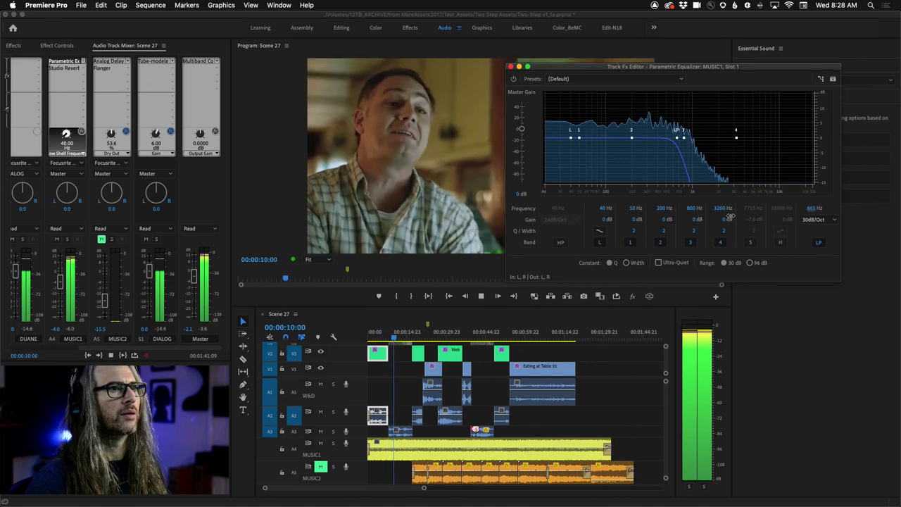
left_click(819, 243)
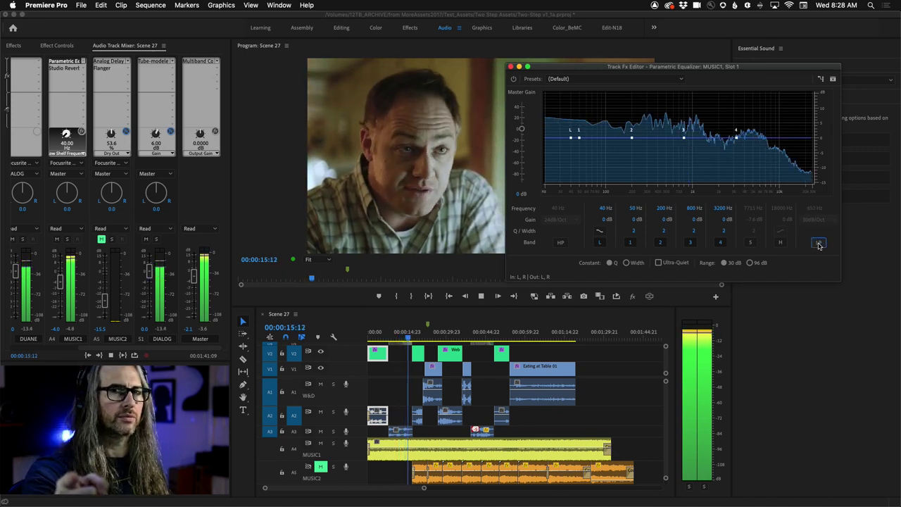
left_click(818, 243)
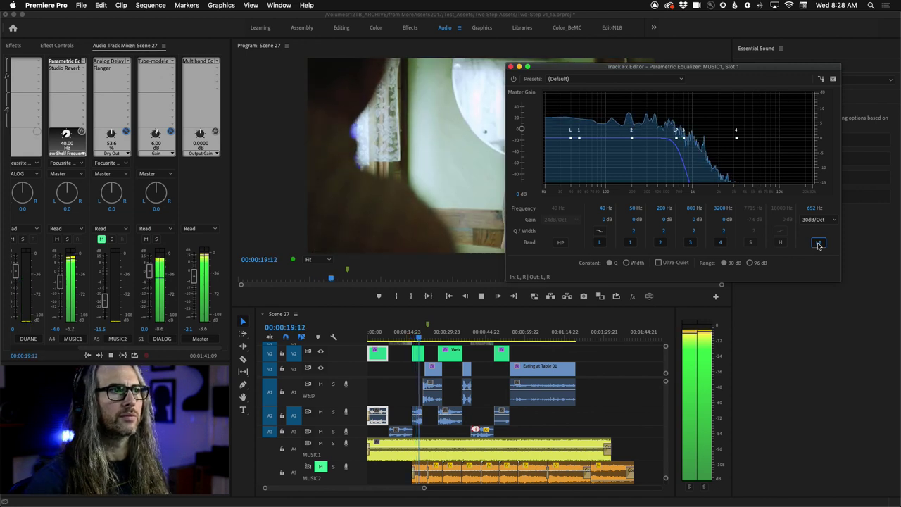
left_click(818, 243)
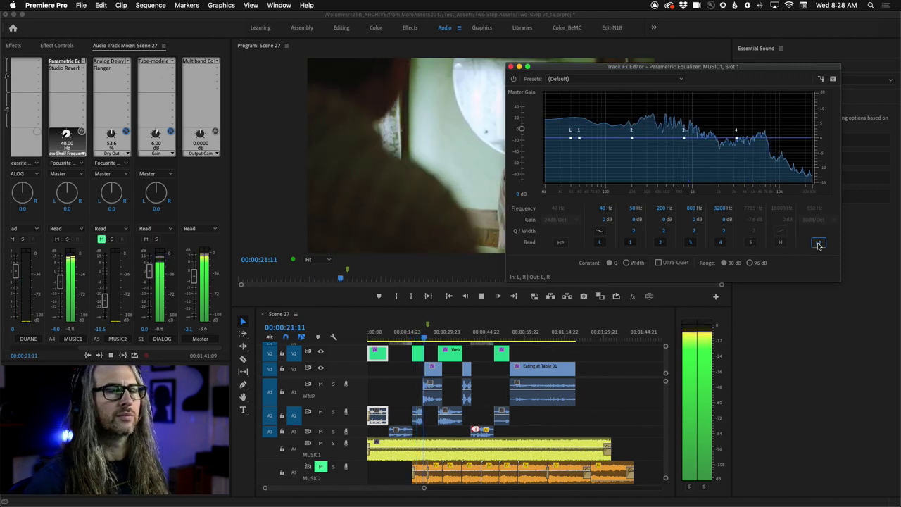
left_click(818, 243)
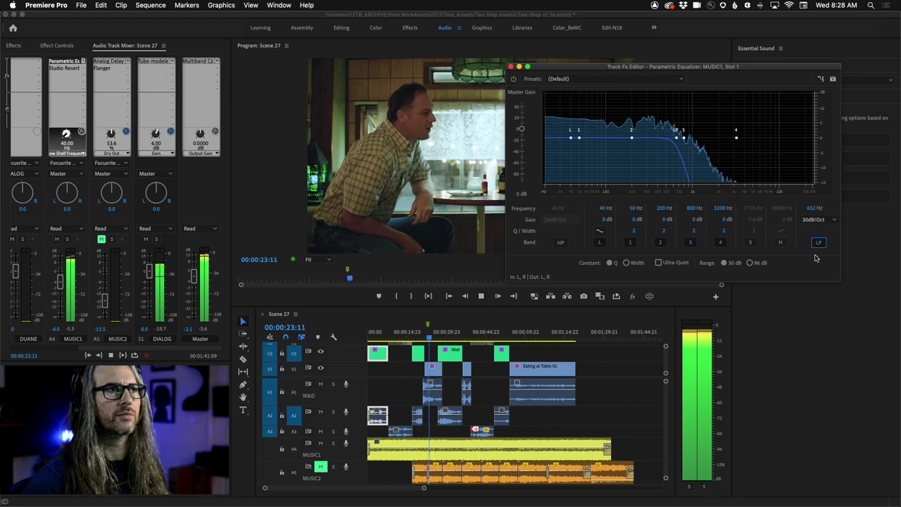
key("space")
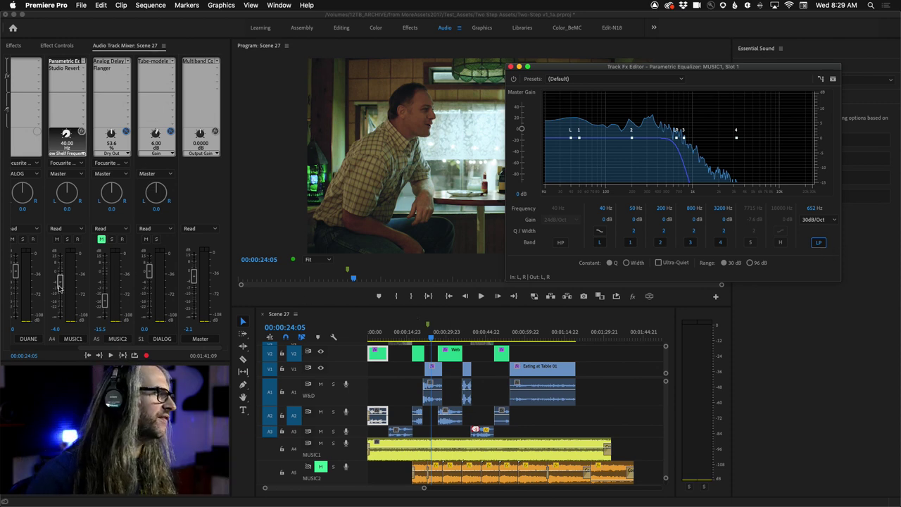
- Lower MUSIC1's fader to about -9 dB and compare the low-pass band off and on during playback
left_click_drag(60, 280, 59, 286)
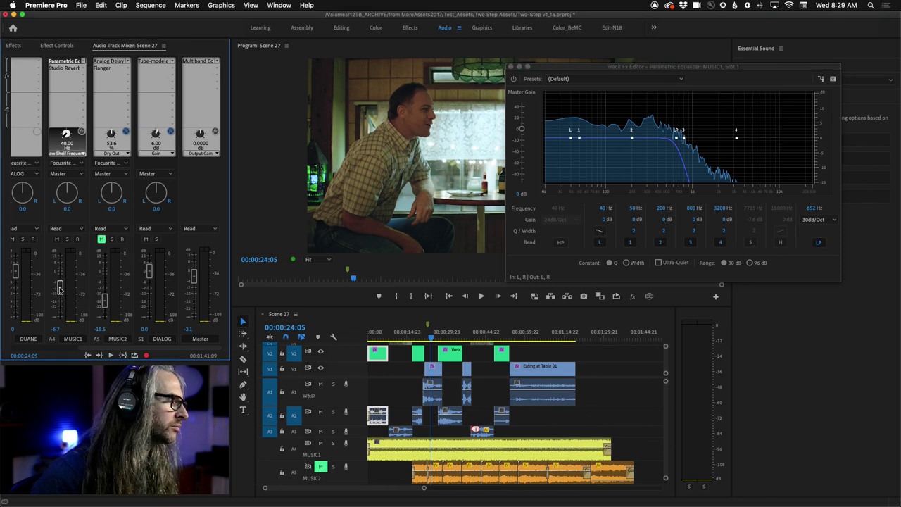
key("space")
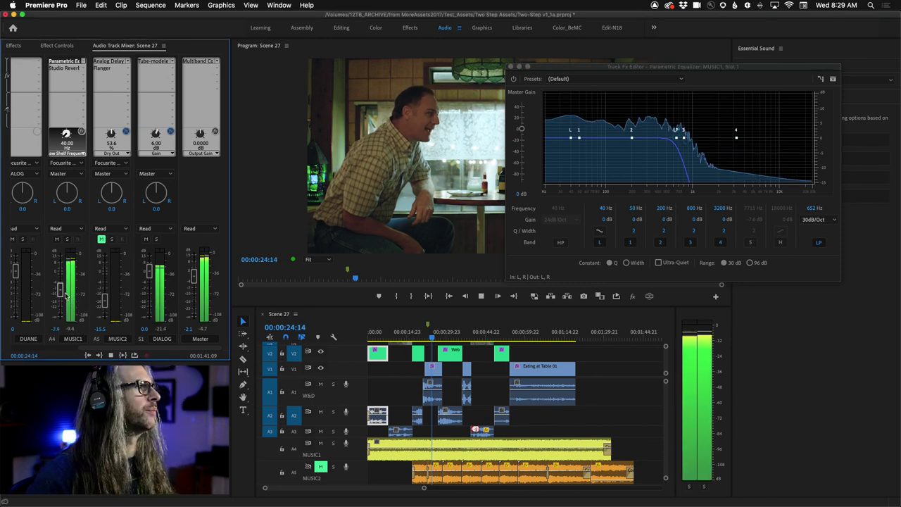
left_click_drag(60, 290, 61, 293)
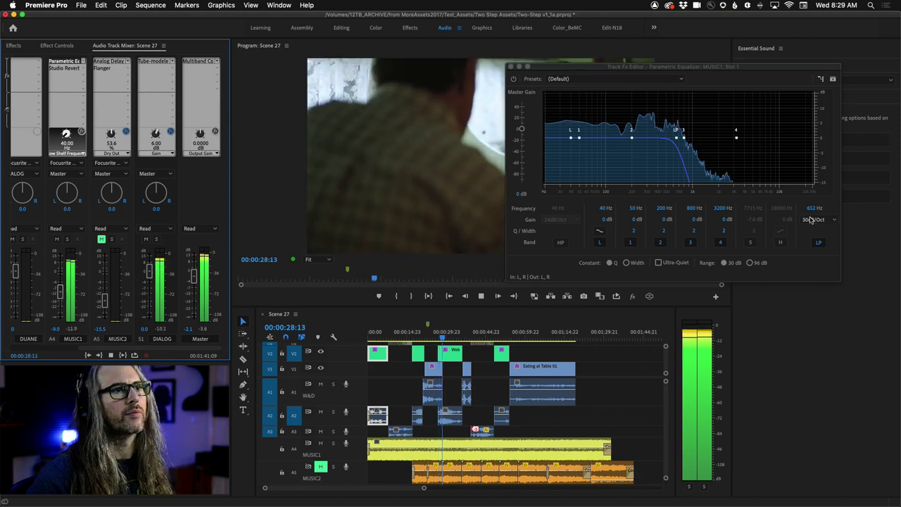
left_click(818, 243)
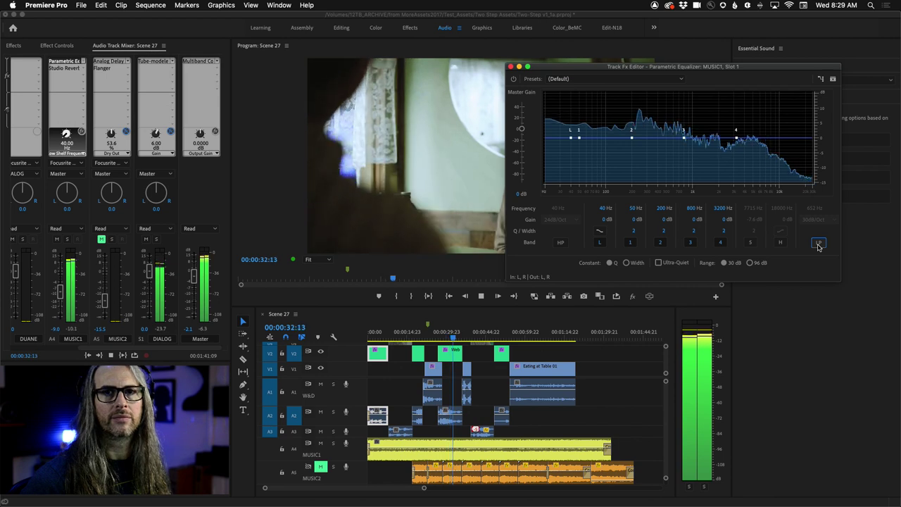
left_click(818, 243)
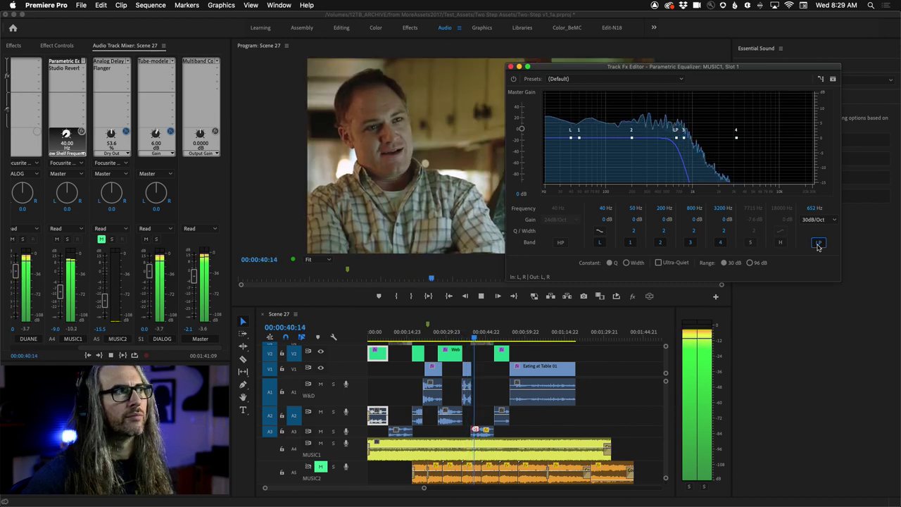
left_click(817, 243)
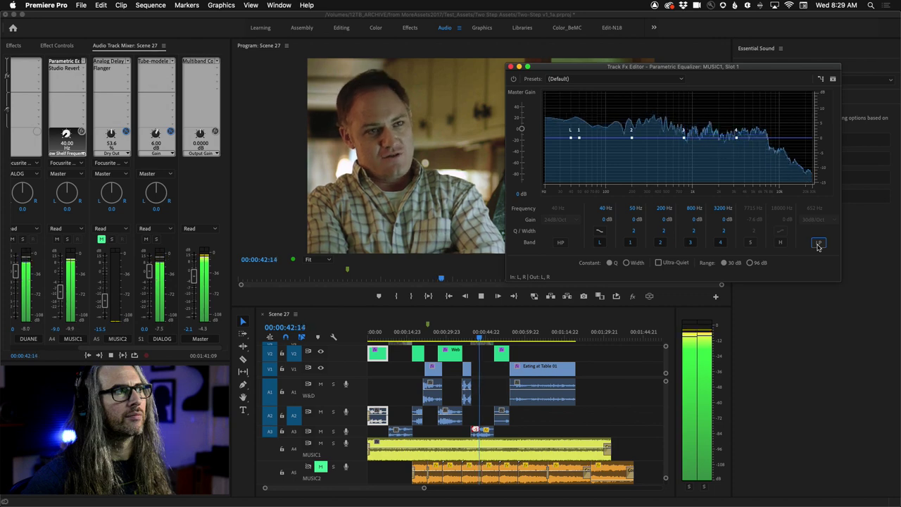
left_click(818, 243)
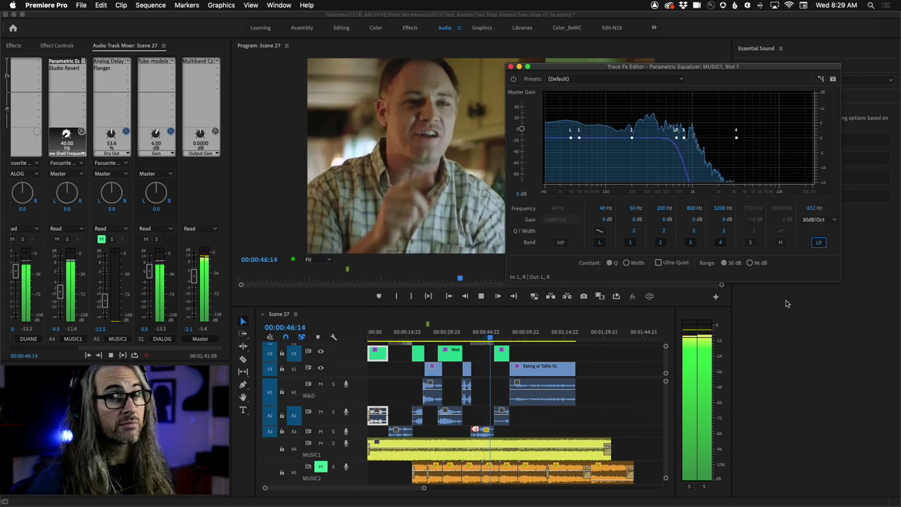
- Stop playback and replay Scene 27 from 00:00:00:00
key("space")
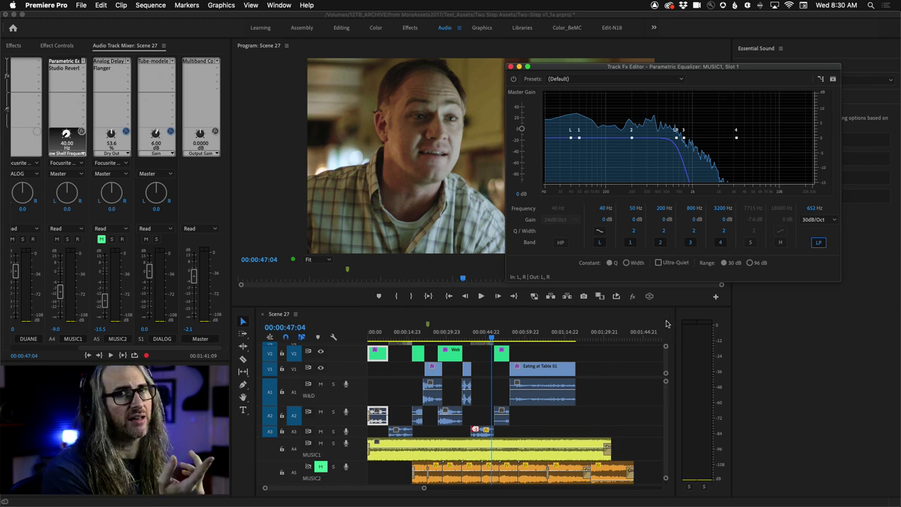
left_click(308, 339)
key("Home")
key("space")
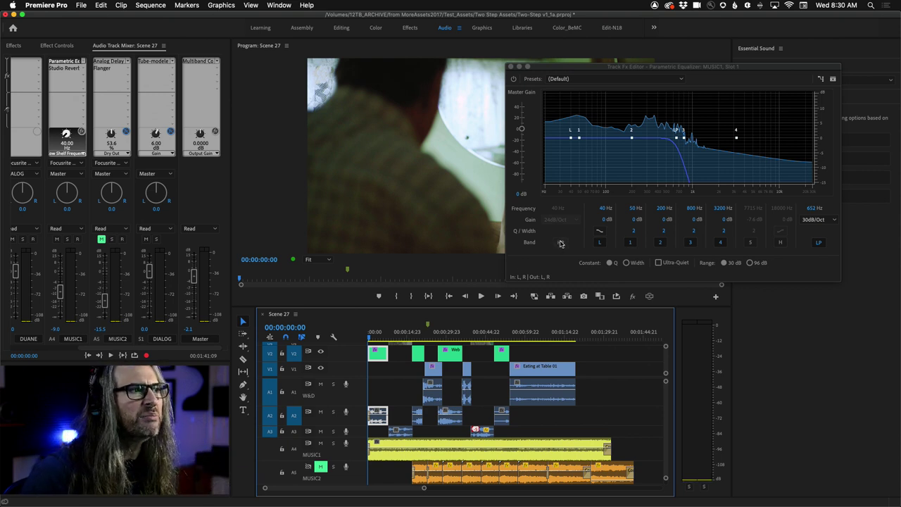
- Enable the EQ's high-pass band at 40 Hz with an 18dB/Oct slope
left_click(561, 242)
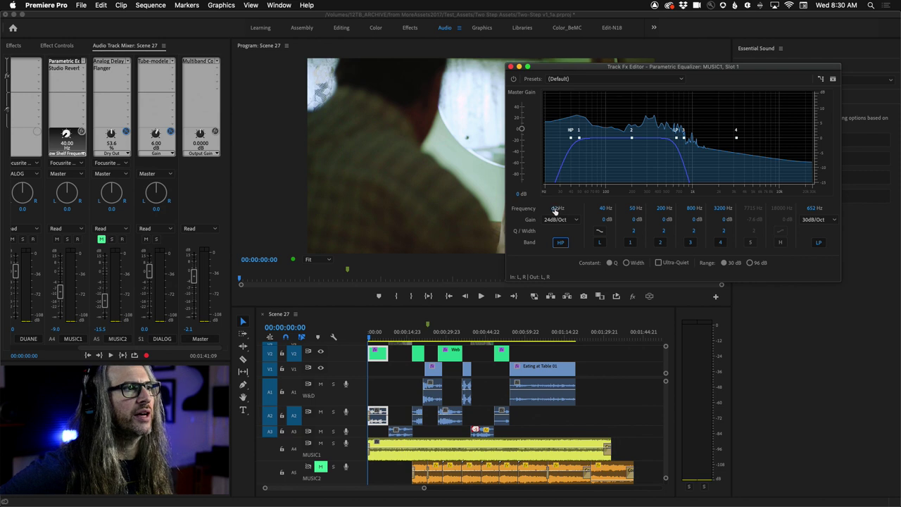
left_click_drag(555, 210, 521, 208)
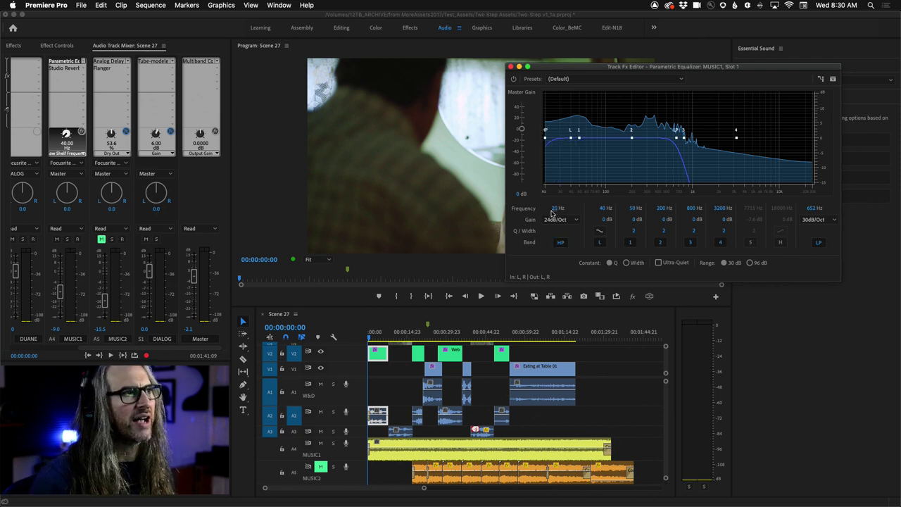
mouse_move(558, 210)
left_mouse_down()
mouse_move(590, 211)
mouse_move(542, 211)
left_mouse_up()
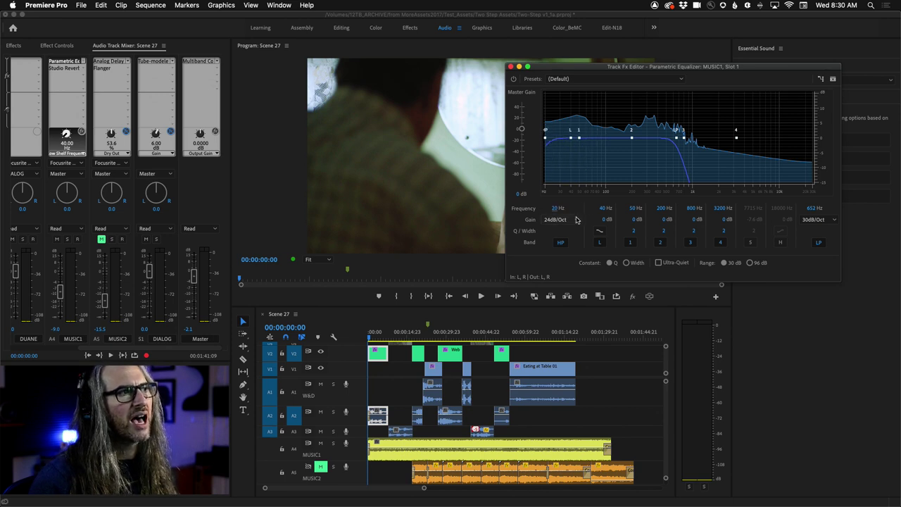
left_click(561, 220)
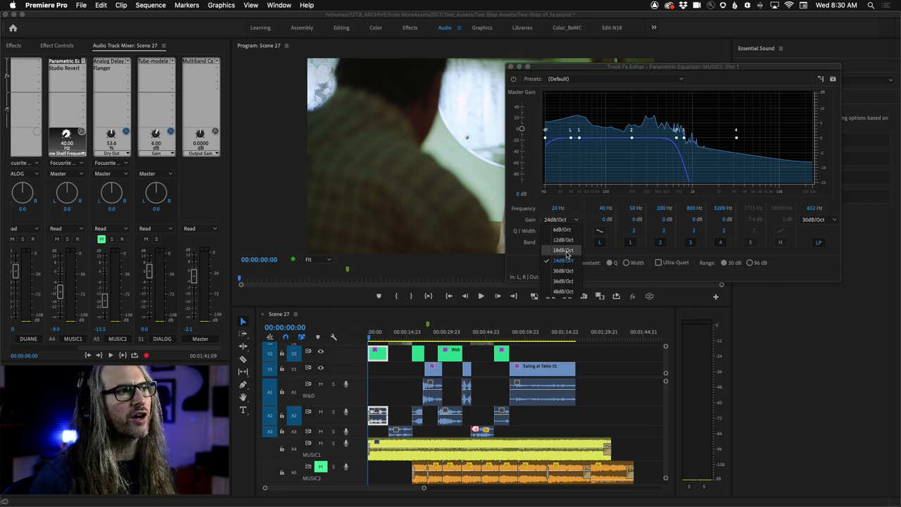
left_click(567, 251)
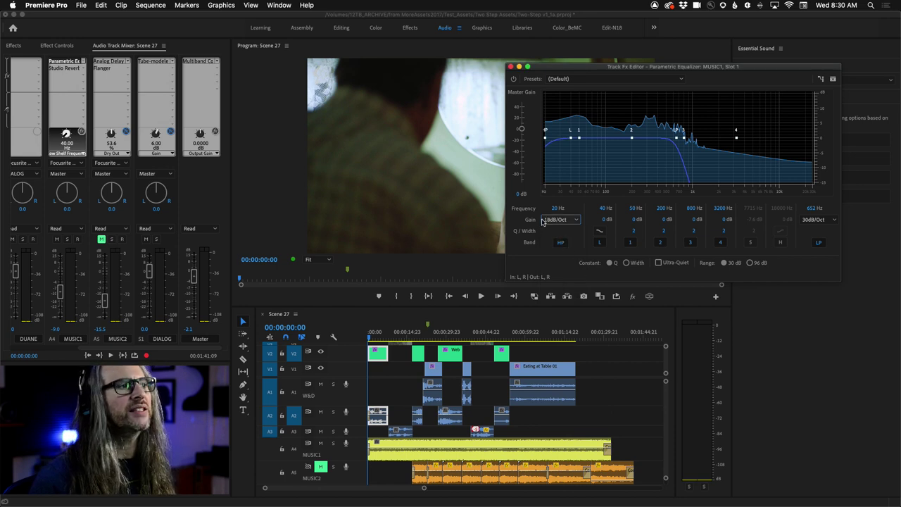
- During playback, raise the high-pass cutoff to 124 Hz and A/B the band on and off
key("space")
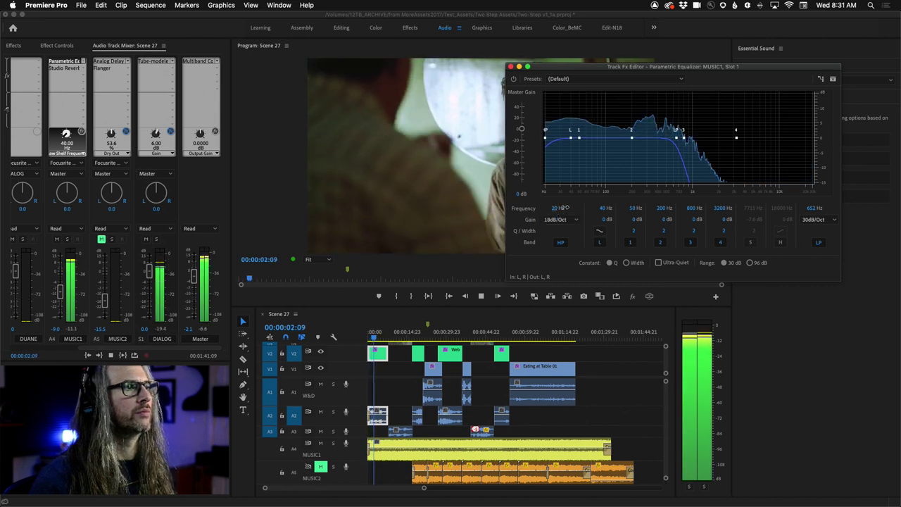
left_click_drag(557, 208, 623, 208)
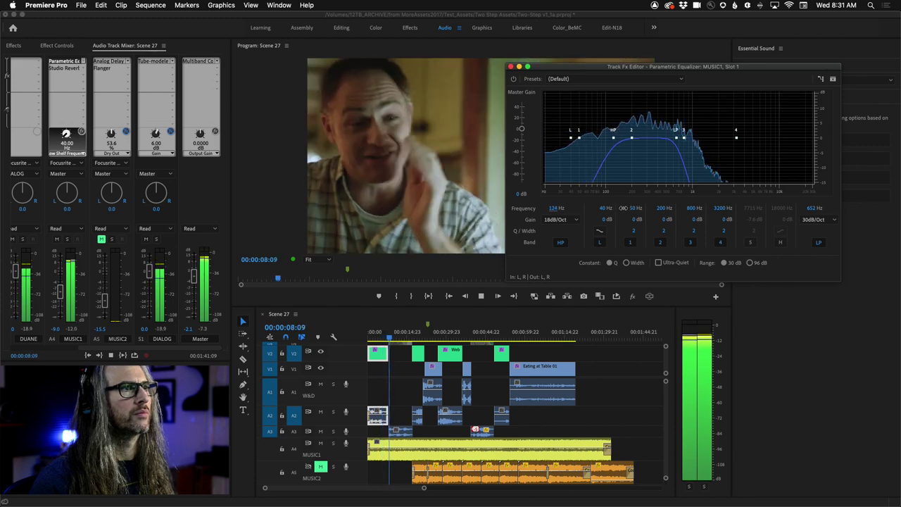
left_click(561, 243)
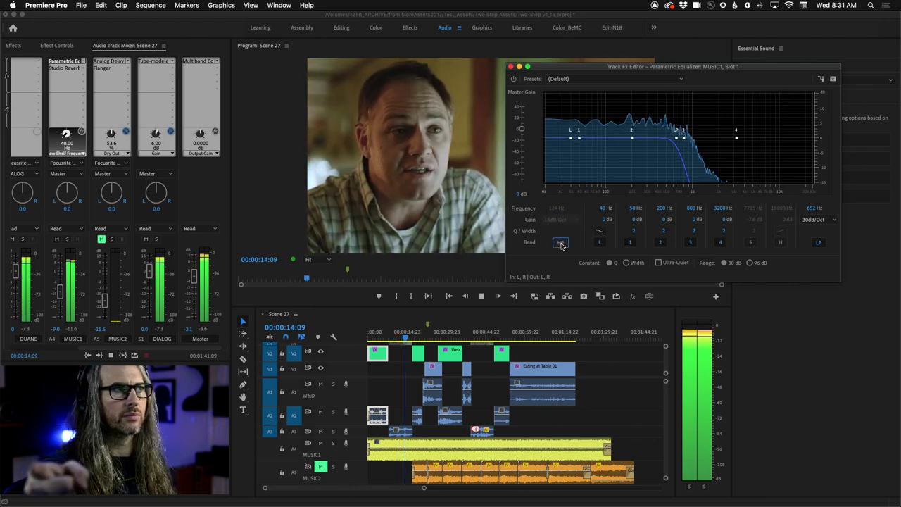
left_click(561, 243)
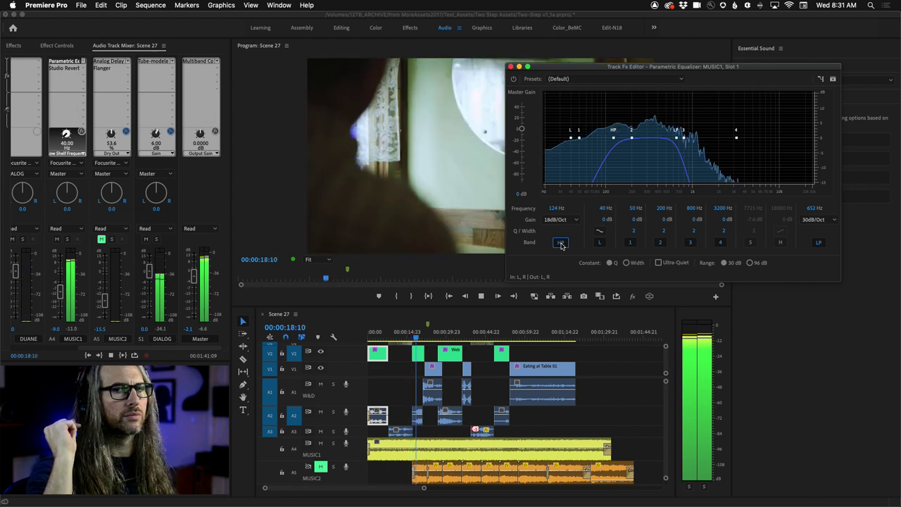
left_click(561, 243)
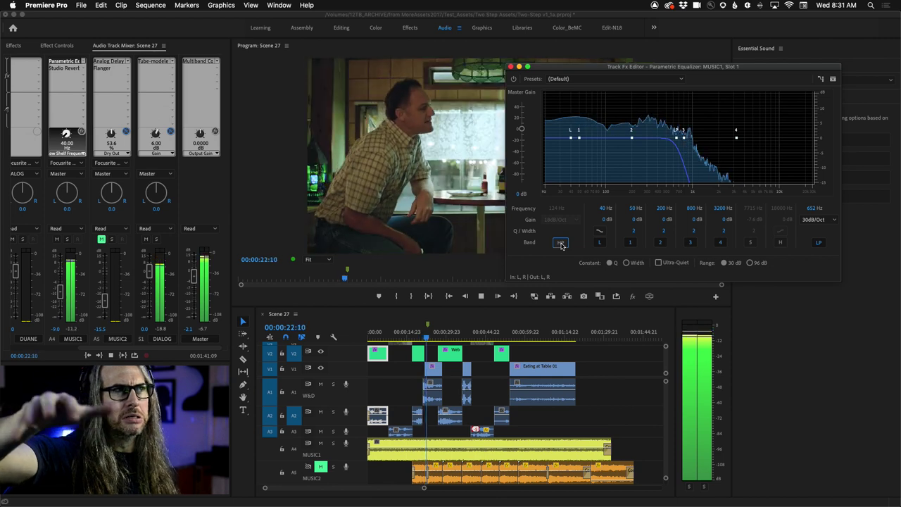
left_click(562, 243)
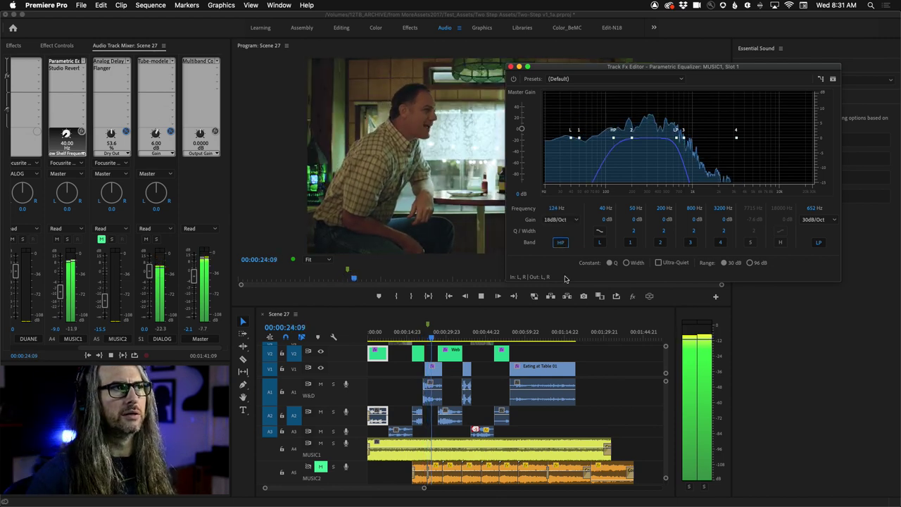
key("space")
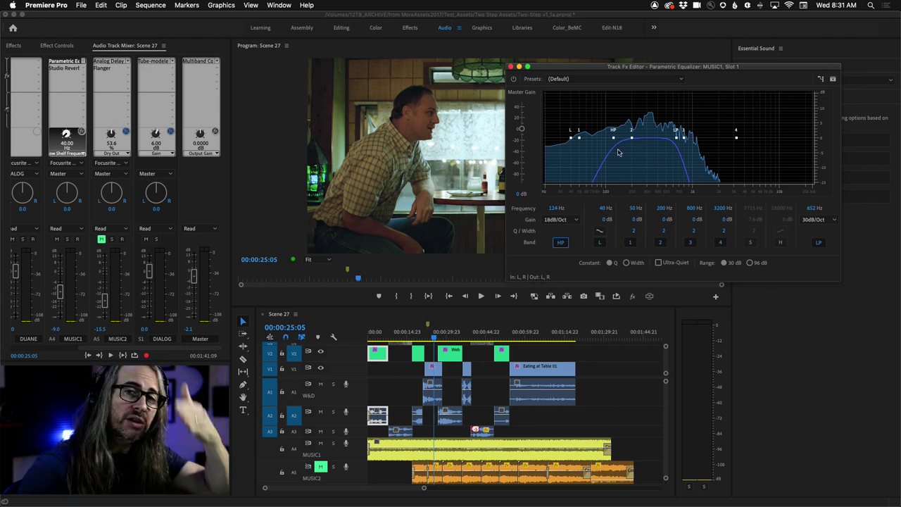
- Try a 48dB/Oct high-pass slope, then settle on 24dB/Oct
left_click(553, 222)
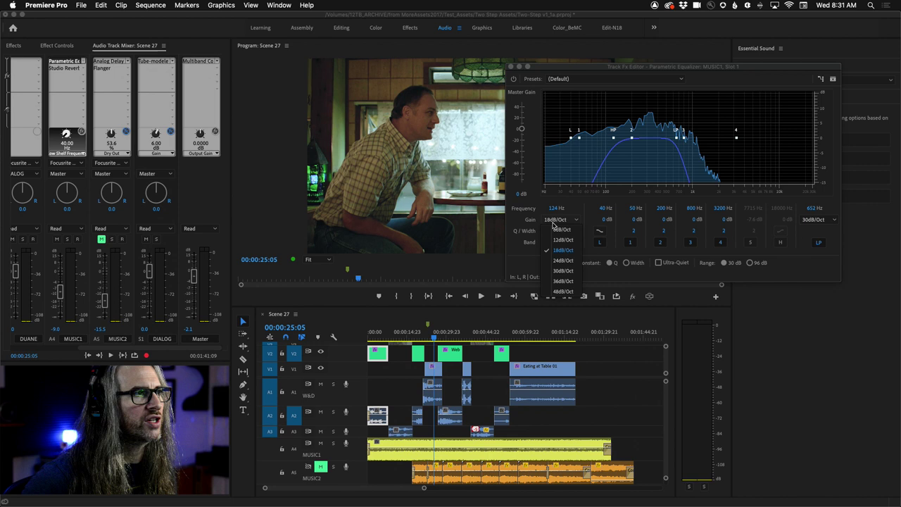
left_click(563, 291)
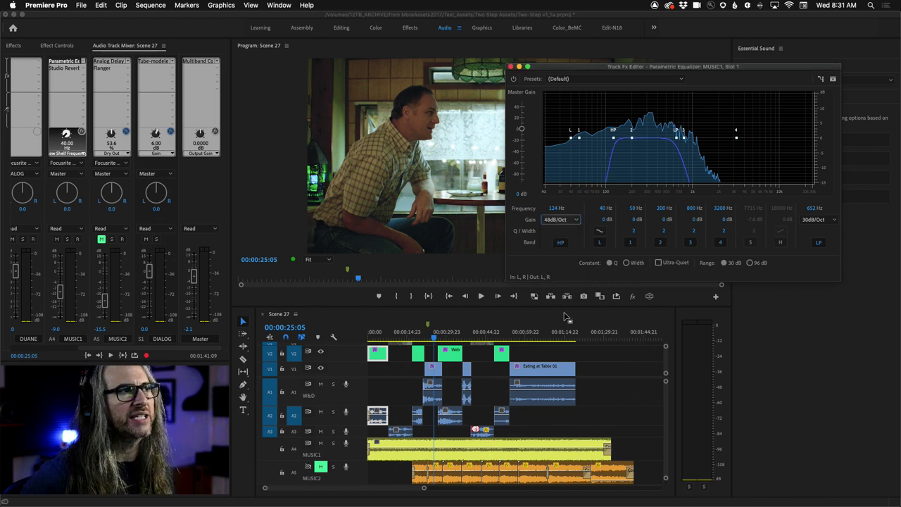
left_click(561, 220)
left_click(575, 262)
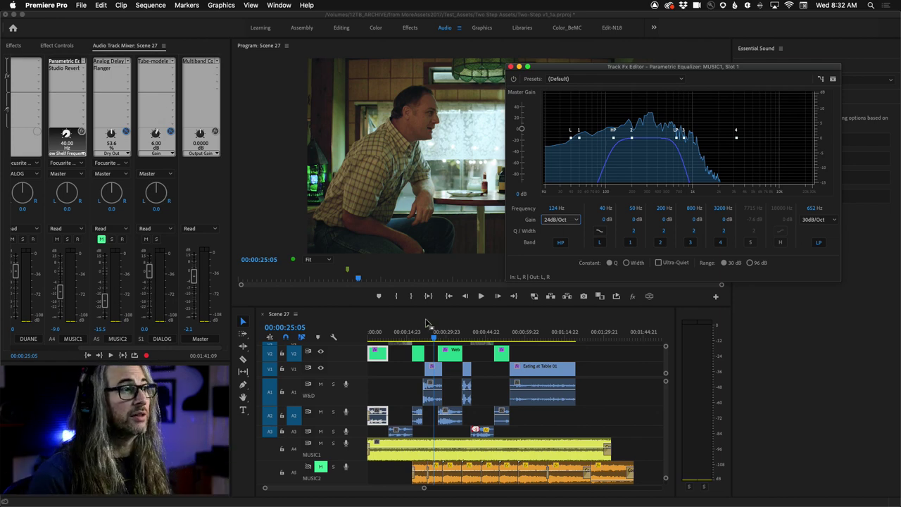
- Bypass the equalizer and play MUSIC1 from the start to hear the unprocessed sound
left_click_drag(431, 332, 368, 340)
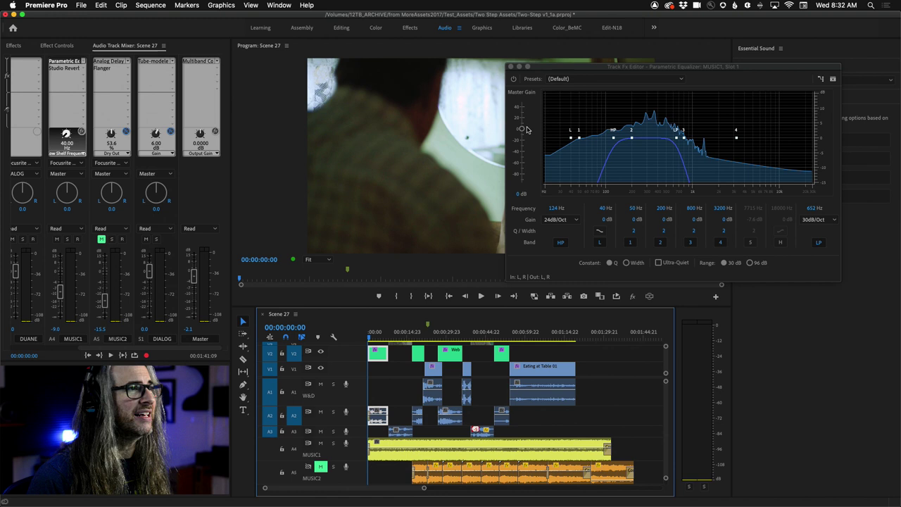
left_click(514, 80)
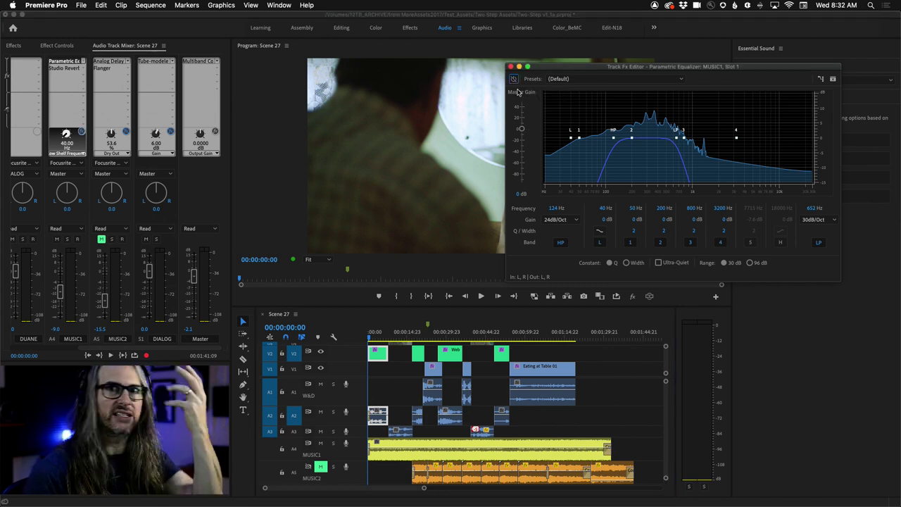
key("space")
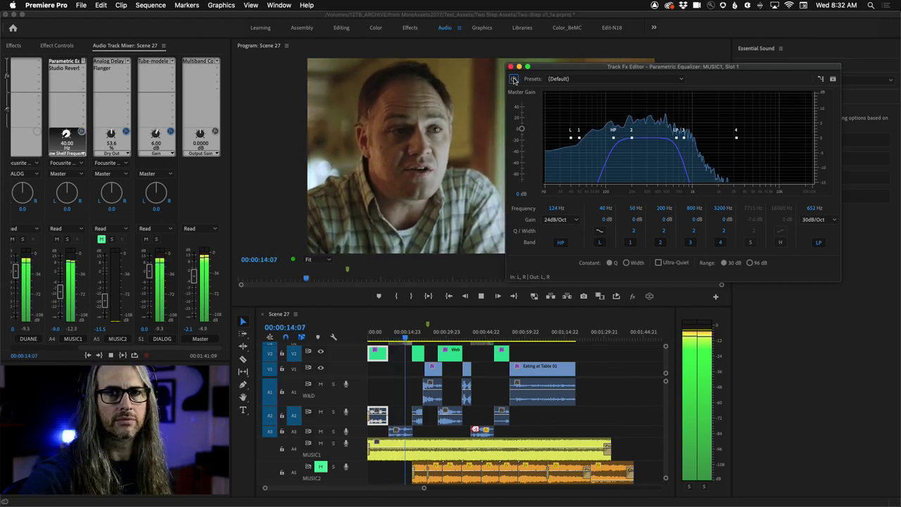
key("space")
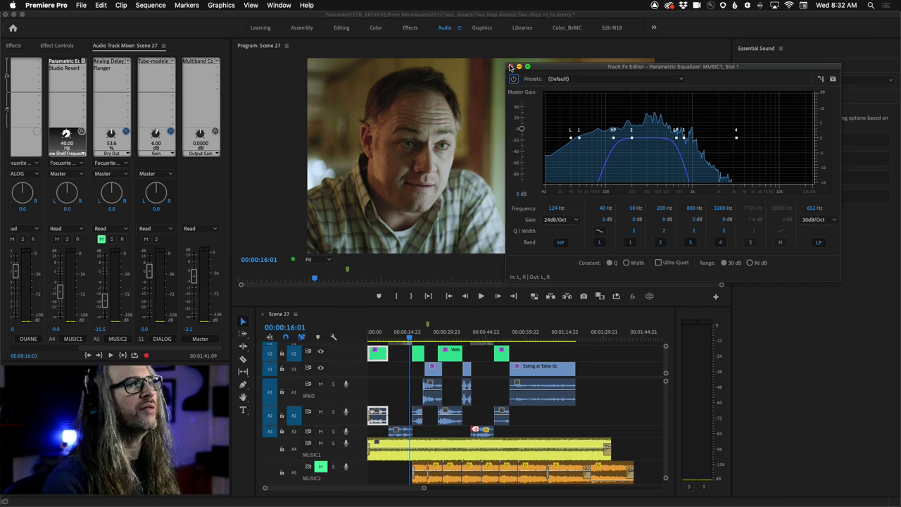
- Close the EQ editor and open MUSIC1's Studio Reverb editor on its (Default) preset
left_click(511, 67)
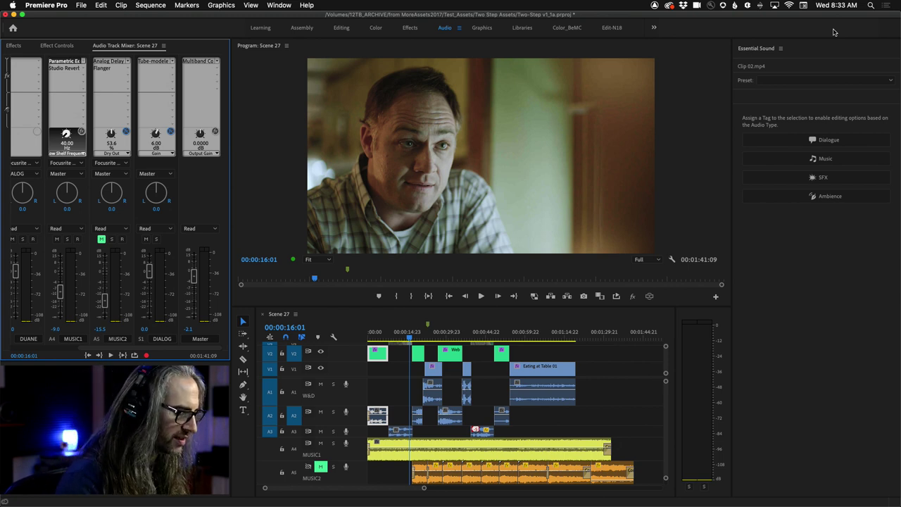
left_click(65, 68)
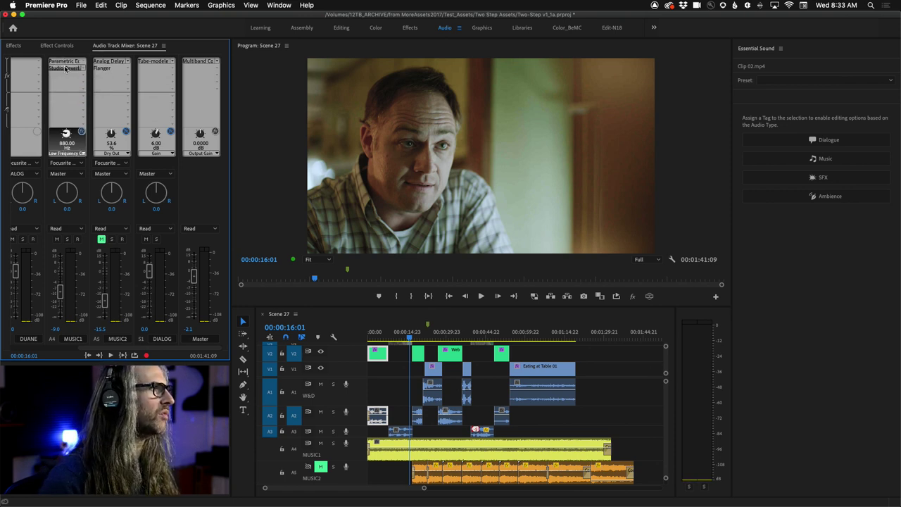
double_click(66, 69)
- Solo MUSIC1 and, during playback, raise Studio Reverb Early Reflections from 16.8% to 21%
left_click_drag(443, 166, 569, 105)
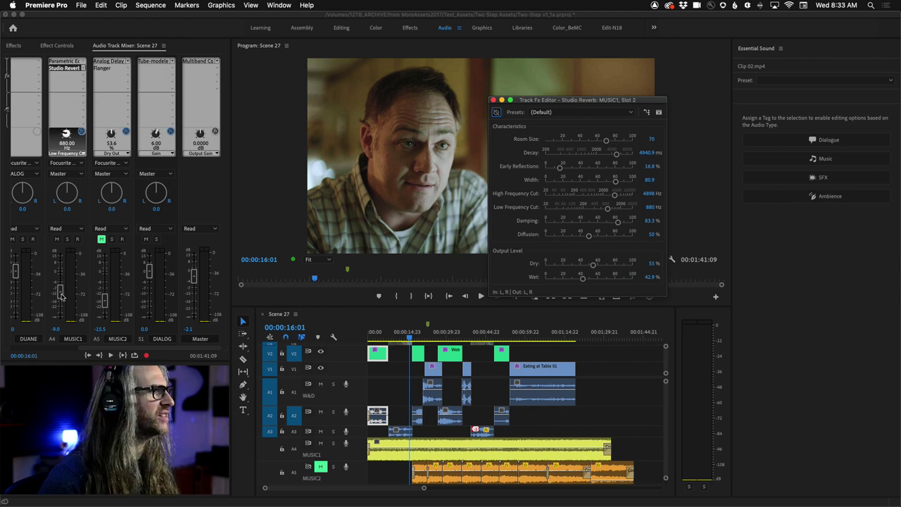
left_click(67, 240)
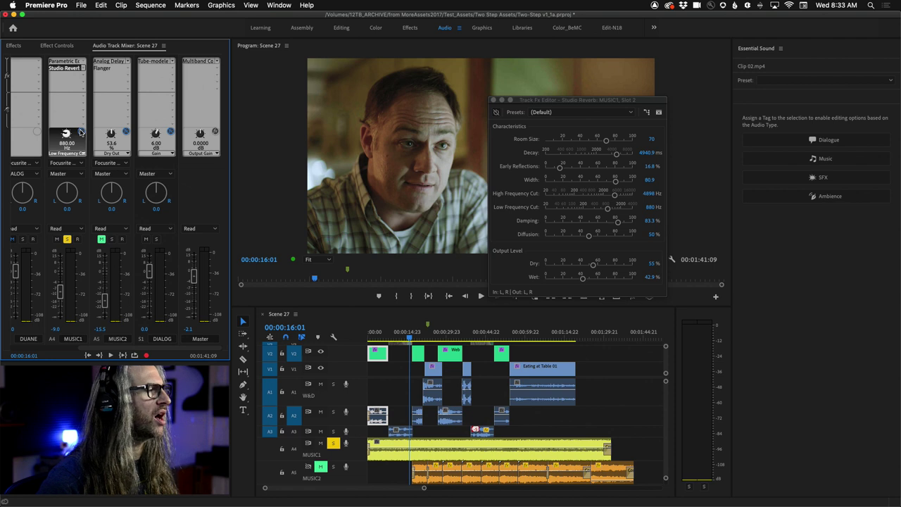
key("space")
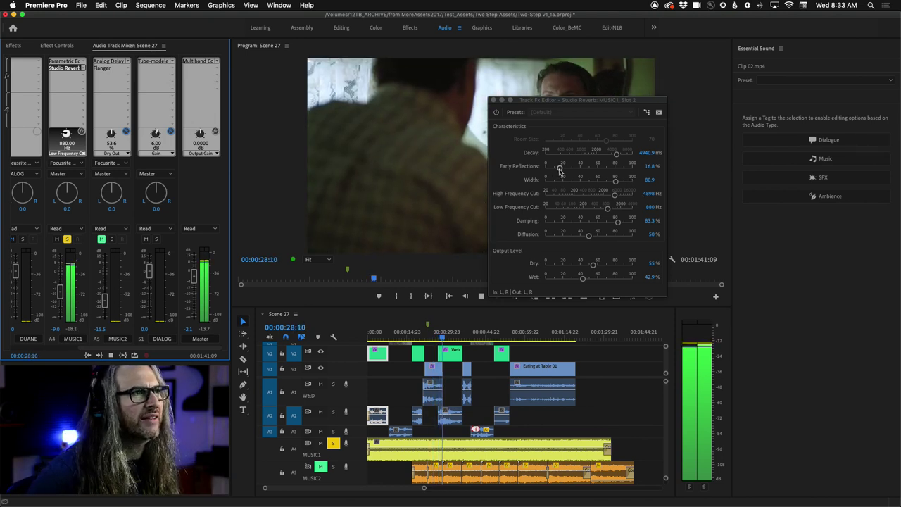
mouse_move(558, 171)
left_mouse_down()
mouse_move(610, 170)
mouse_move(564, 169)
left_mouse_up()
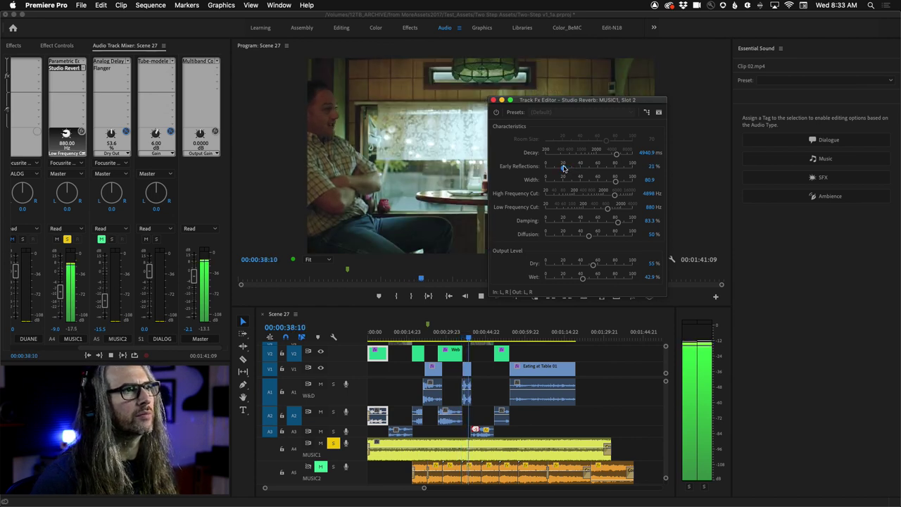
key("space")
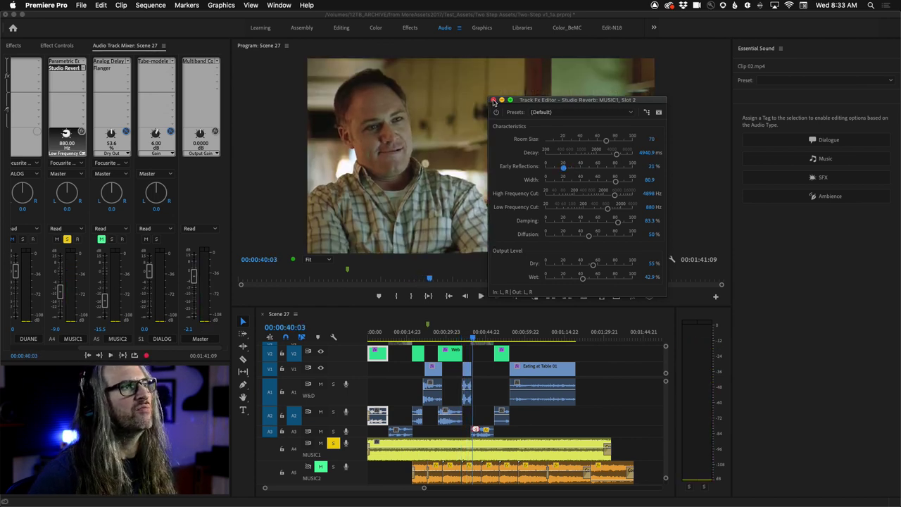
- Close the Studio Reverb Track Fx Editor window
left_click(493, 100)
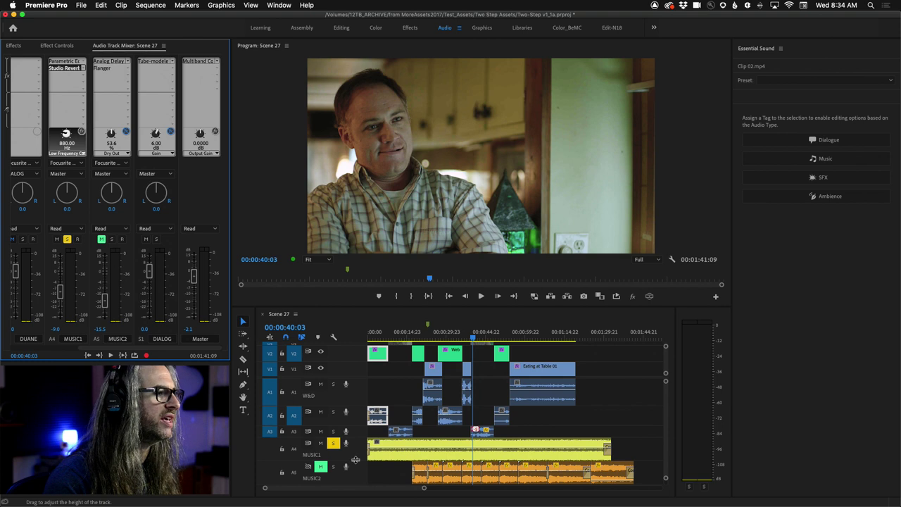
- Expand the A4 MUSIC1 lane in two passes until its waveform and 0.00 dB volume line show
left_click_drag(355, 460, 356, 486)
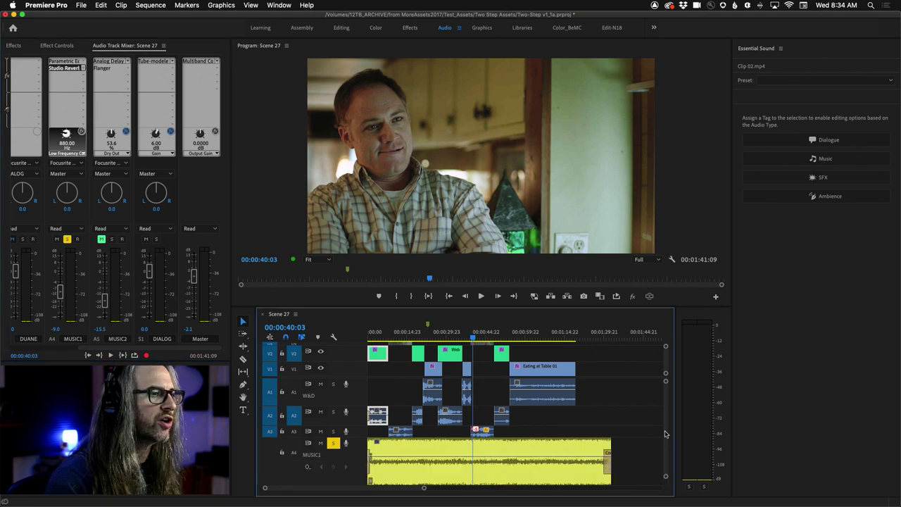
scroll(380, 409, "down", 3)
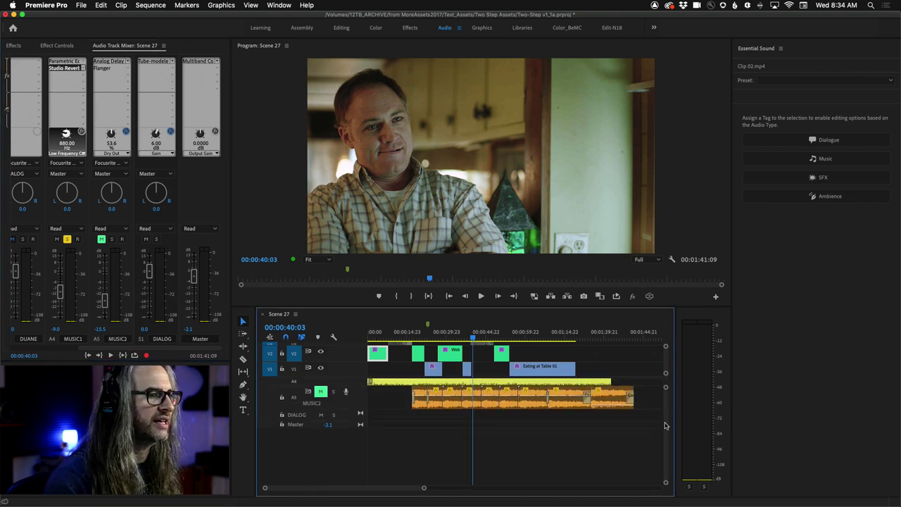
scroll(338, 422, "up", 3)
left_click_drag(349, 447, 349, 469)
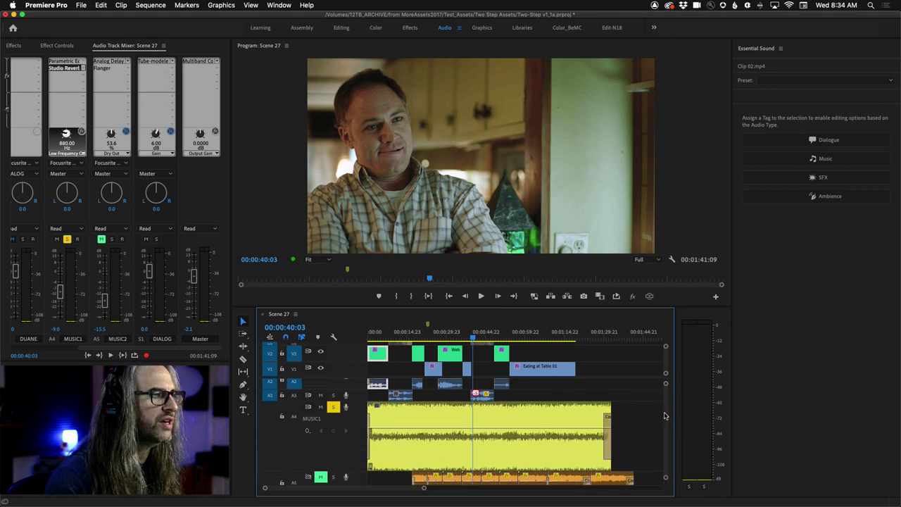
scroll(458, 412, "down", 3)
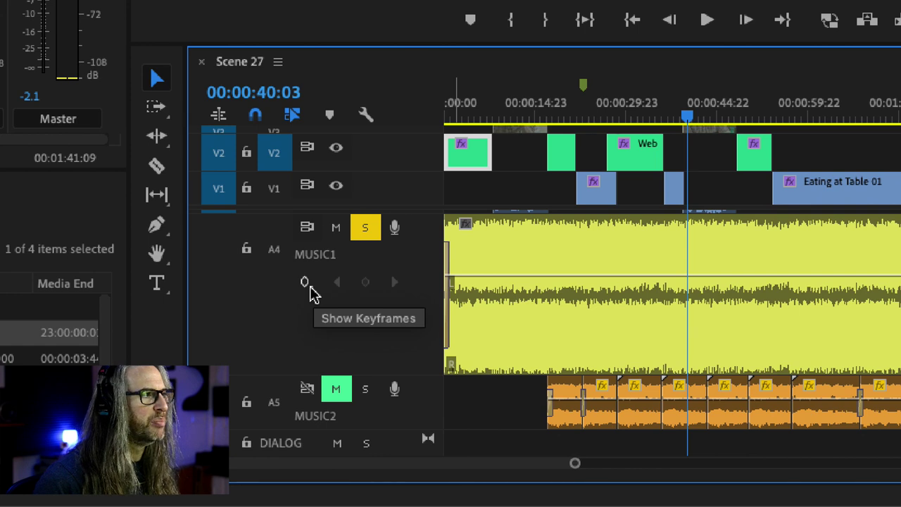
- Show MUSIC1's keyframe options and browse the Track Fx Slot 1: Parametric Equalizer parameters
left_click(305, 283)
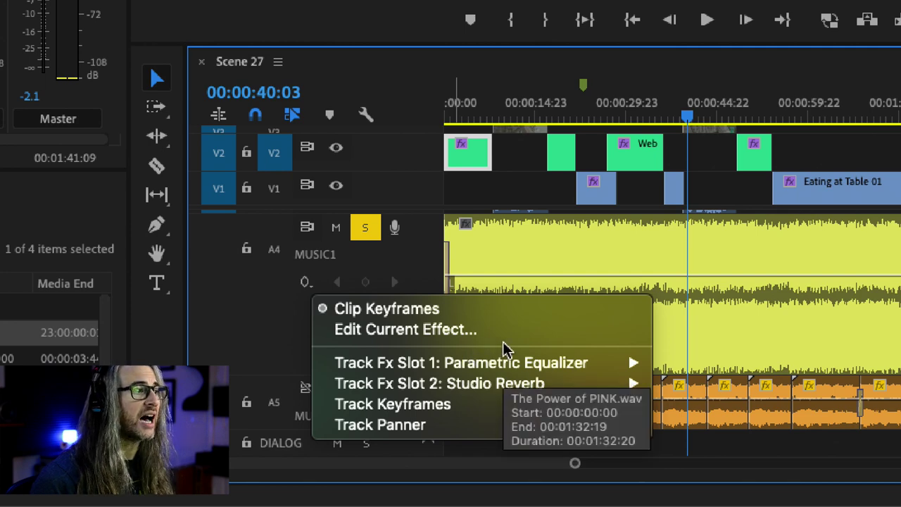
mouse_move(516, 367)
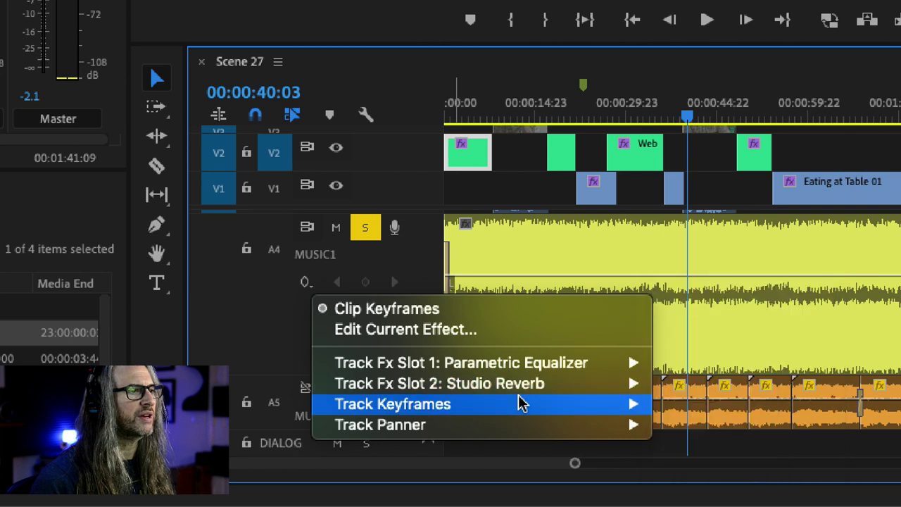
mouse_move(520, 403)
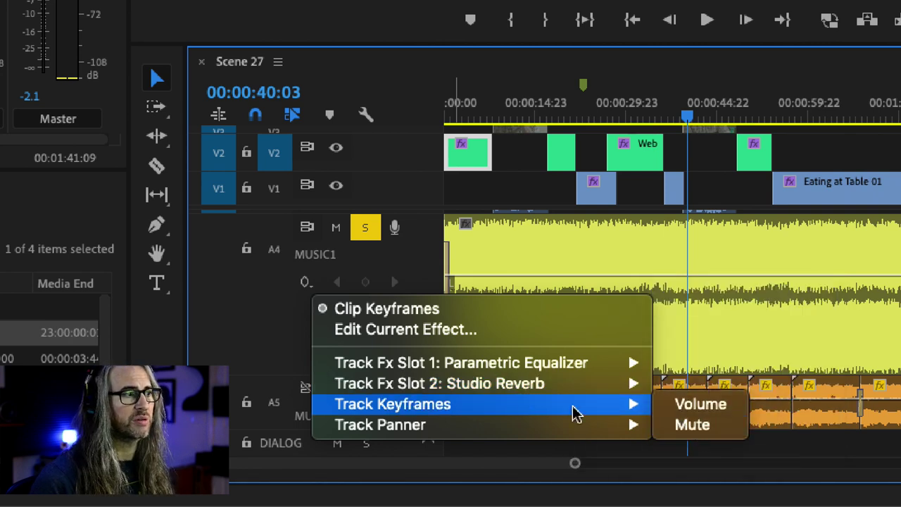
mouse_move(428, 426)
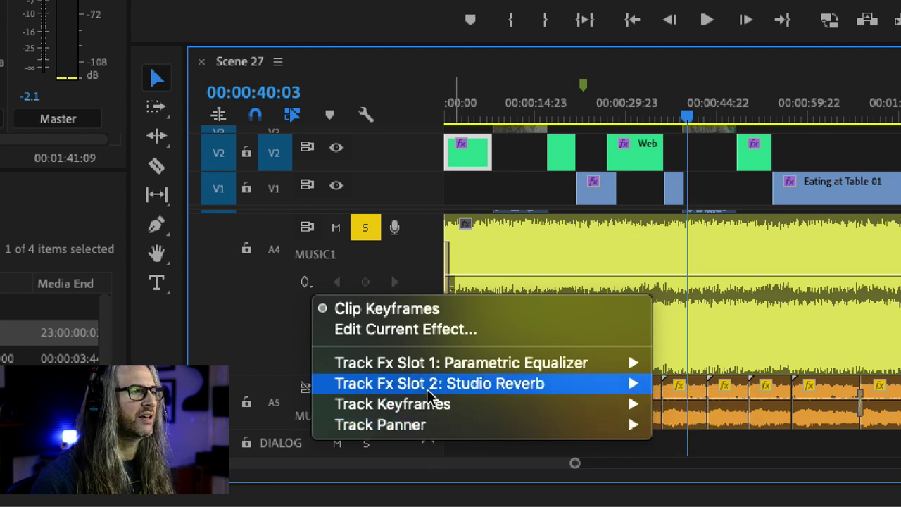
mouse_move(435, 363)
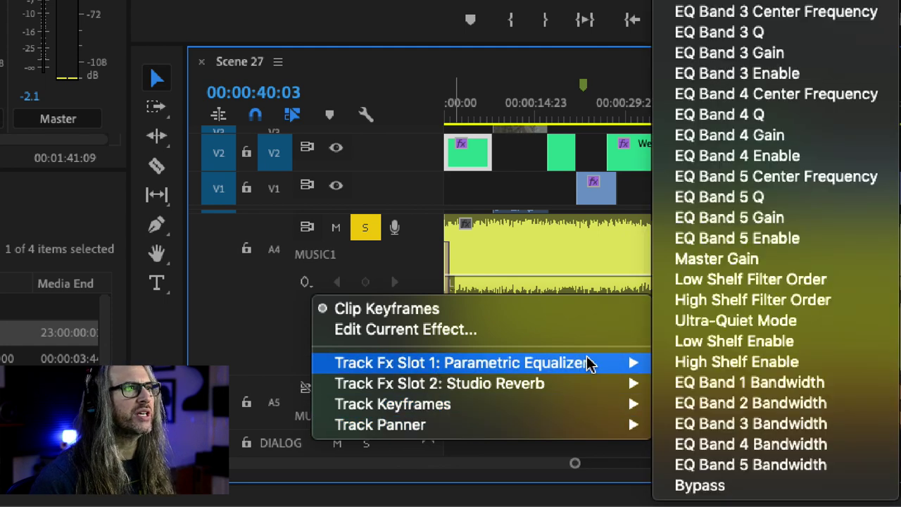
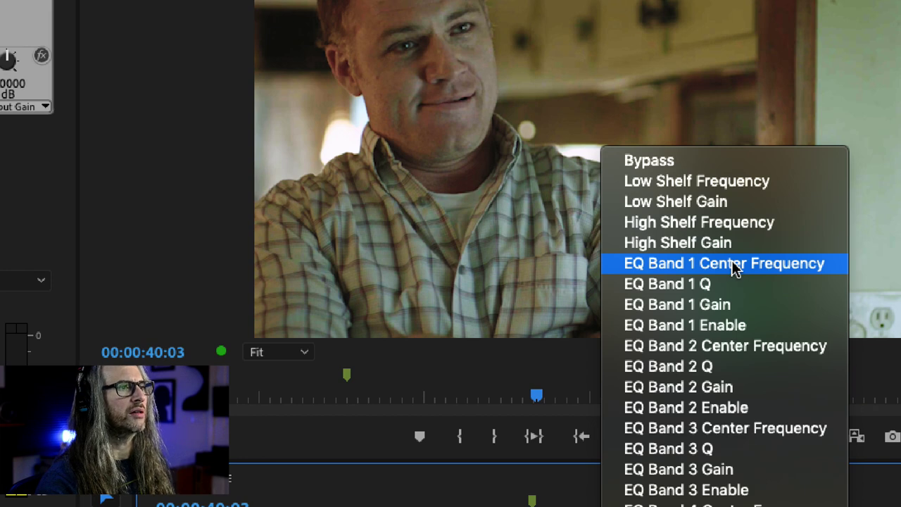
- Automate MUSIC1's Low Shelf Frequency with two keyframes ramping up to about 1321 Hz
left_click(735, 185)
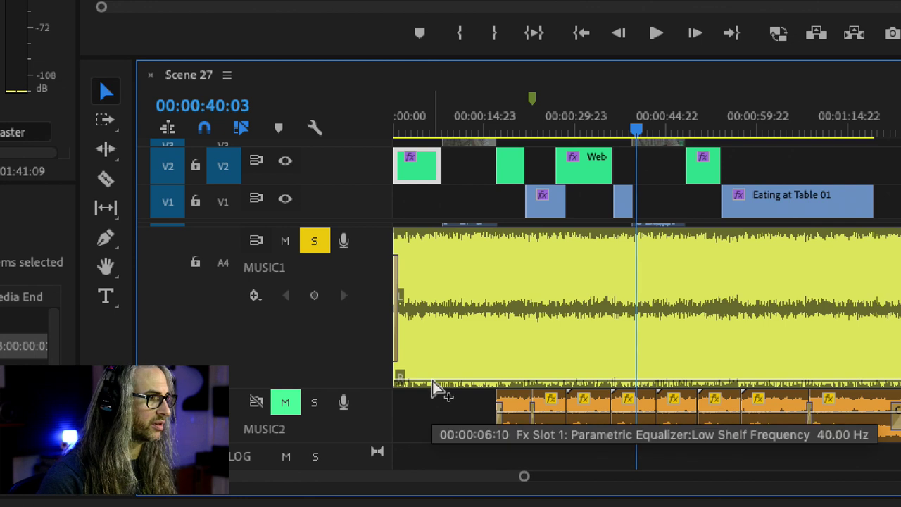
left_click(432, 380, "ctrl")
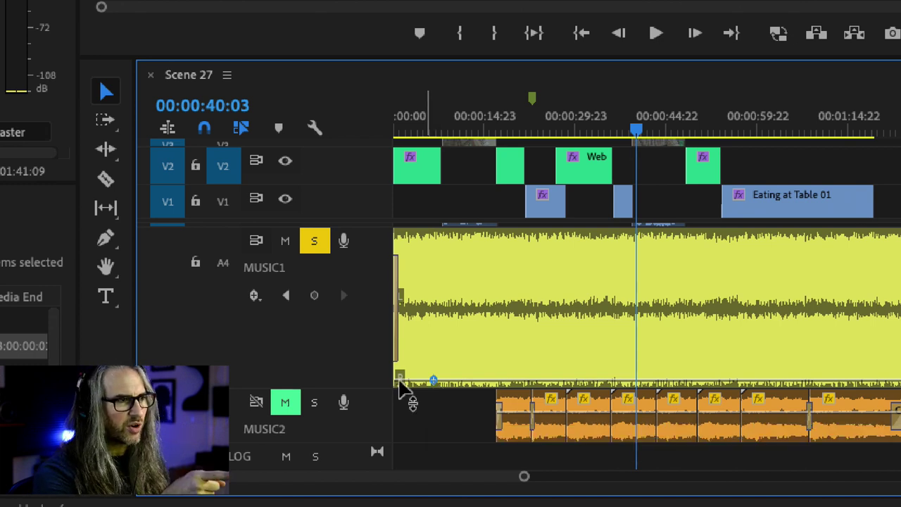
left_click(458, 381, "ctrl")
left_click_drag(458, 380, 447, 352)
left_click_drag(457, 348, 451, 373)
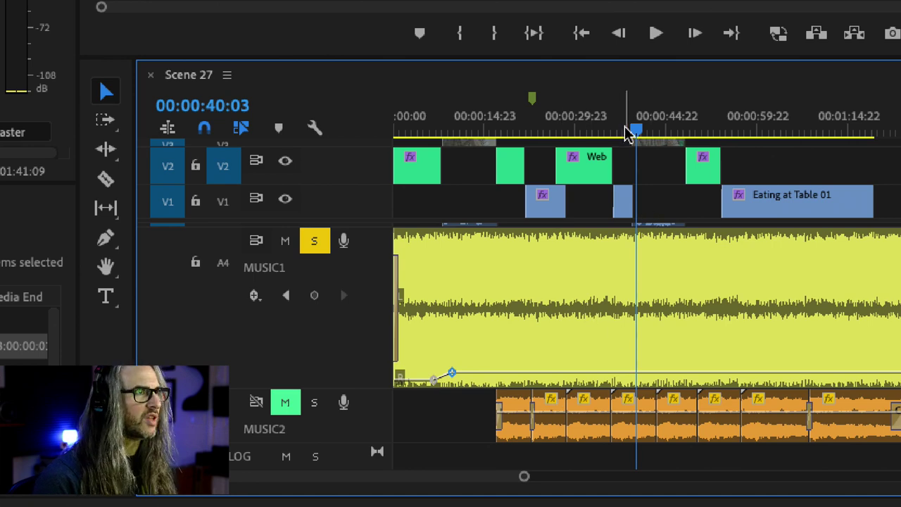
left_click_drag(629, 134, 431, 160)
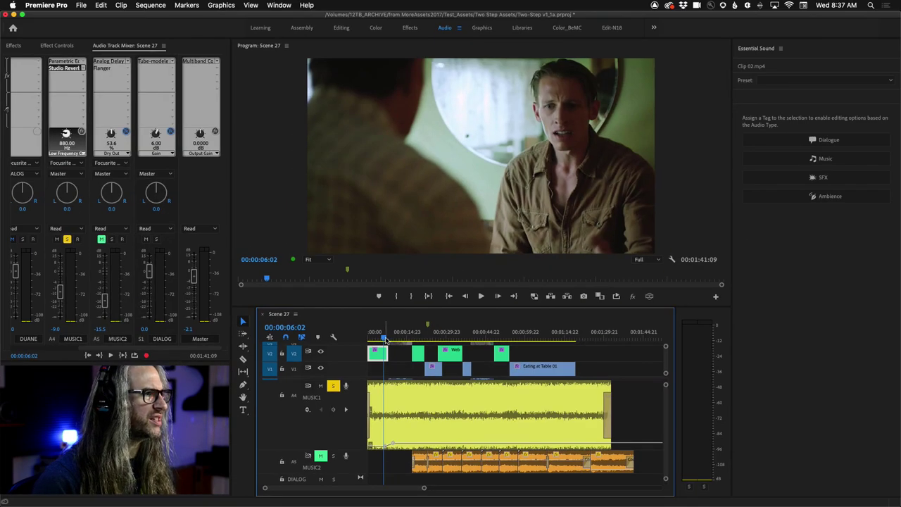
- Open MUSIC1's Parametric Equalizer editor and sweep the low shelf frequency during playback
double_click(63, 64)
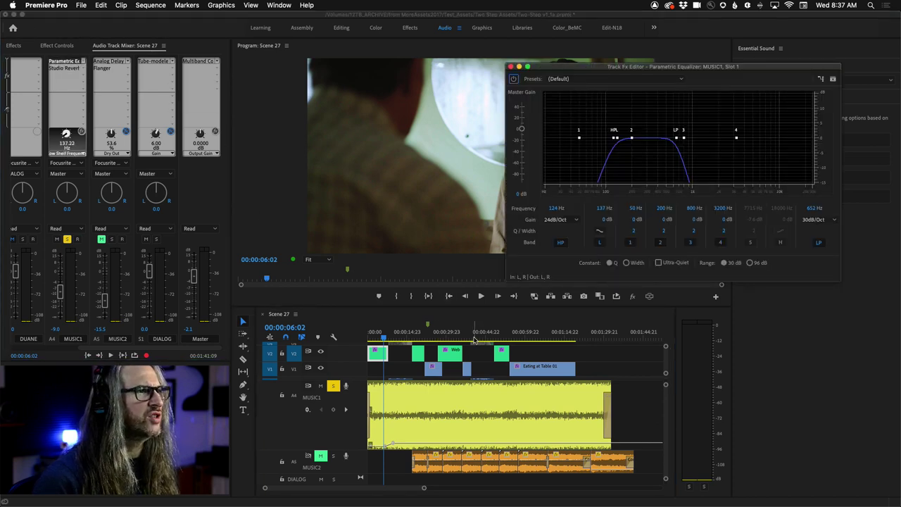
key("space")
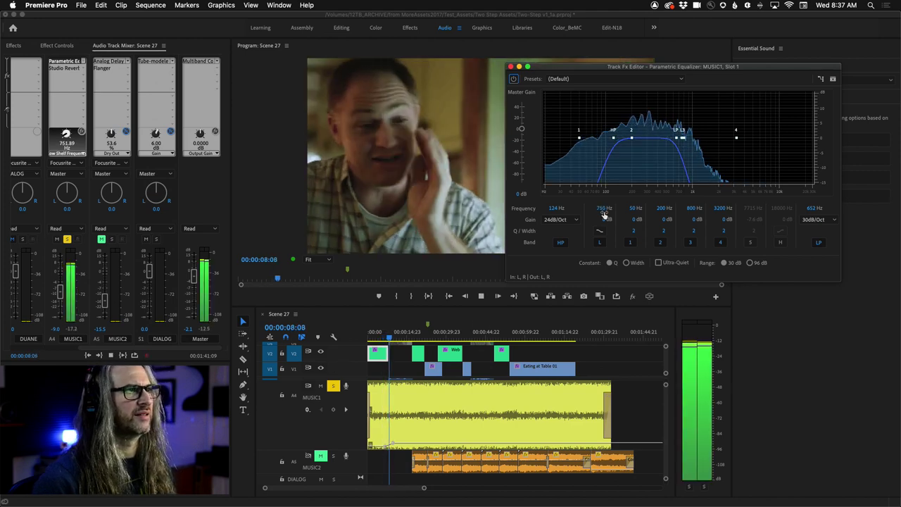
left_click_drag(604, 209, 604, 214)
key("space")
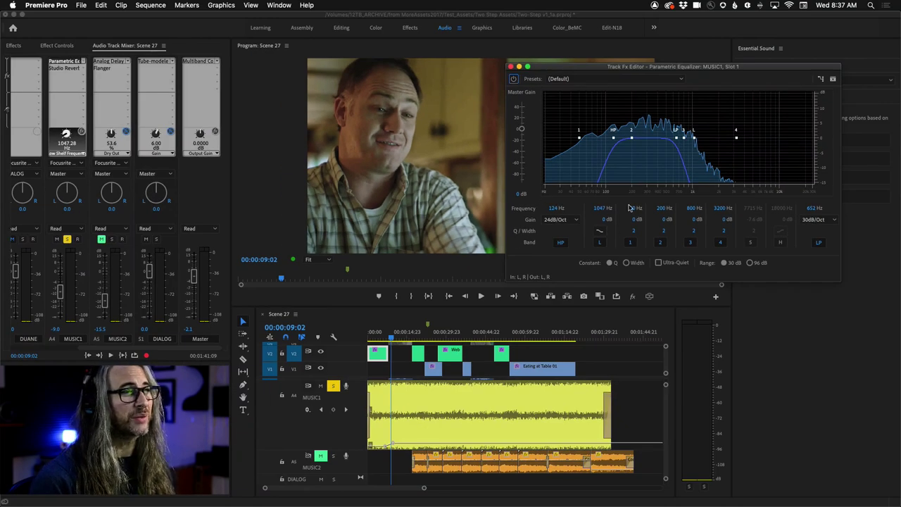
- Rewind to 00:00:05:17 and audition the low shelf sweep from 40 Hz to 1321 Hz
left_click(389, 343)
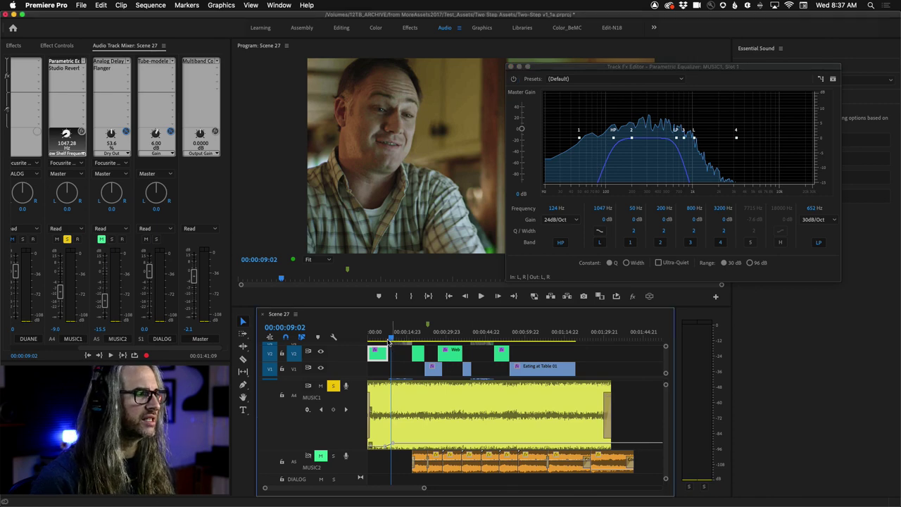
left_click_drag(390, 343, 382, 339)
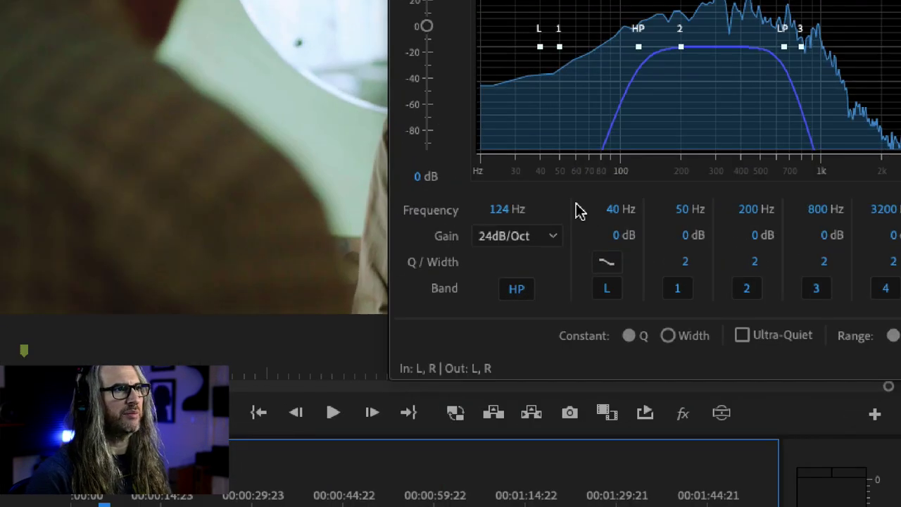
key("space")
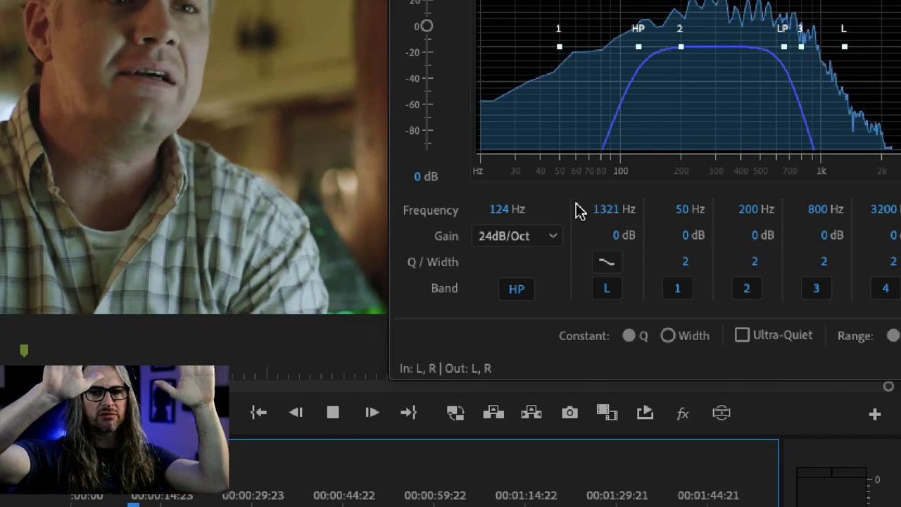
key("space")
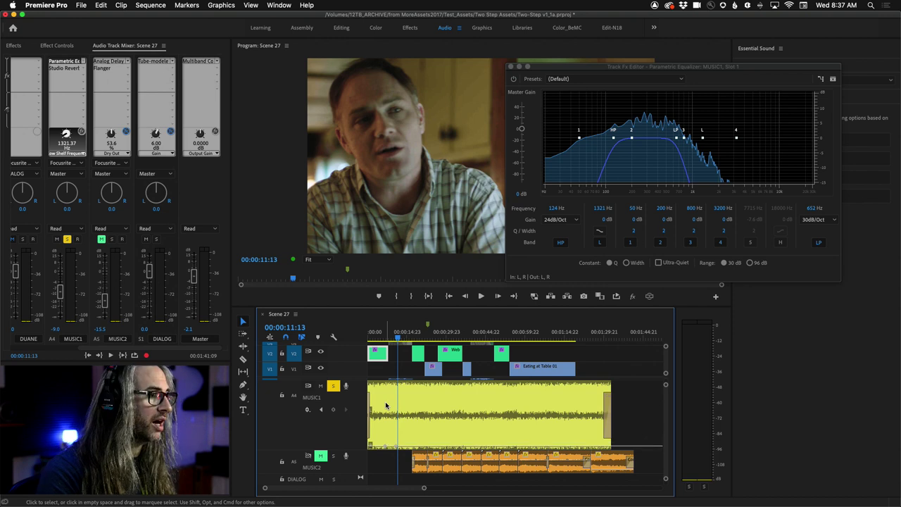
- Switch MUSIC1's automation line to Track Fx Slot 2: Studio Reverb Wet Output Level
left_click(309, 411)
mouse_move(361, 452)
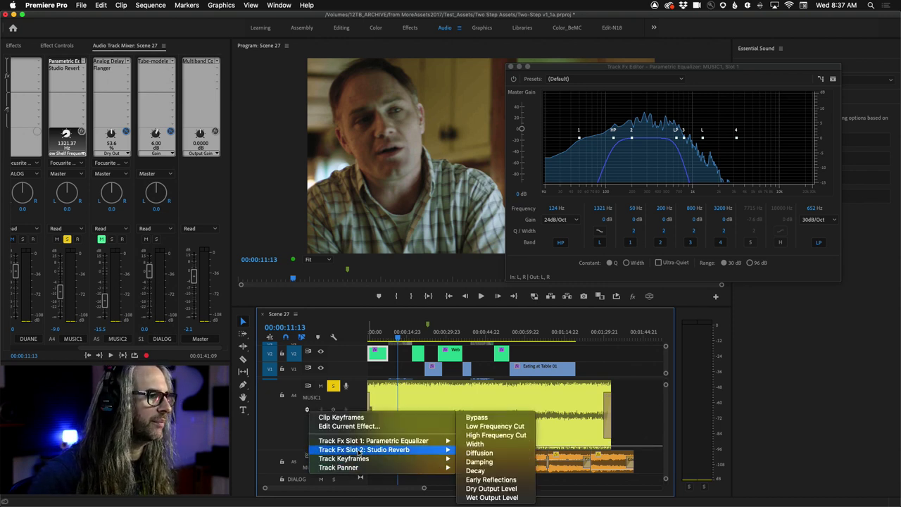
left_click(492, 497)
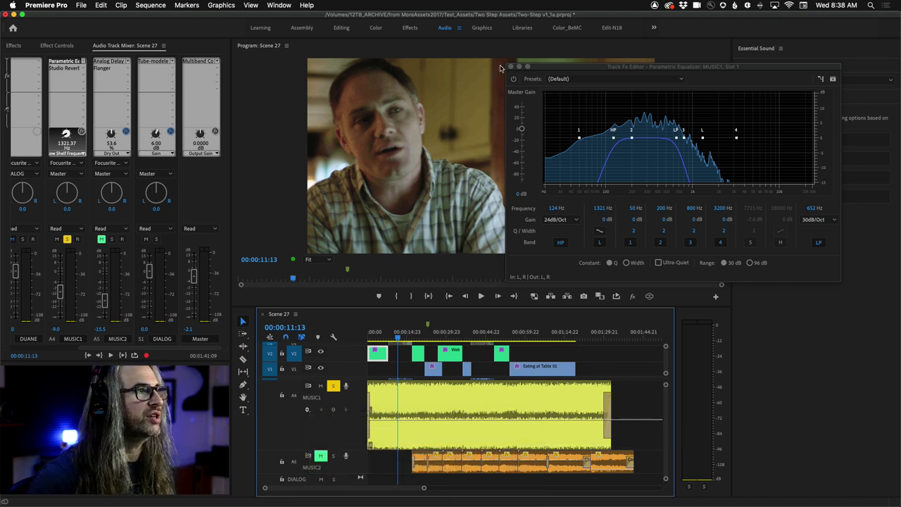
- Replace the equalizer editor with MUSIC1's Studio Reverb editor and rewind to 00:00:02:21
left_click(42, 104)
double_click(66, 67)
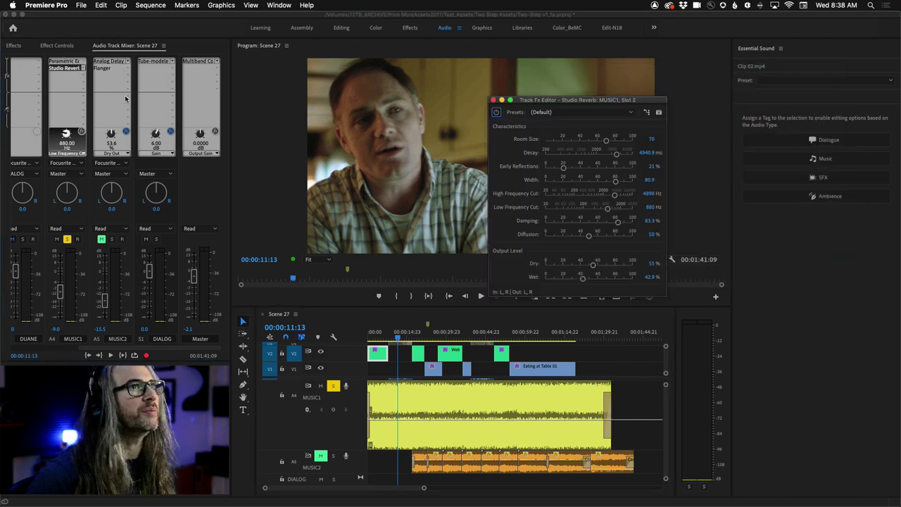
left_click_drag(536, 99, 475, 61)
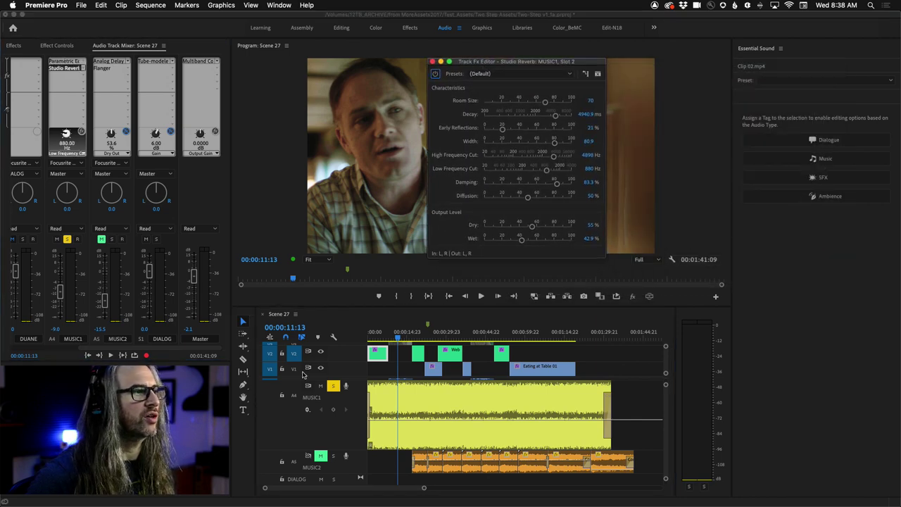
left_click_drag(392, 331, 375, 333)
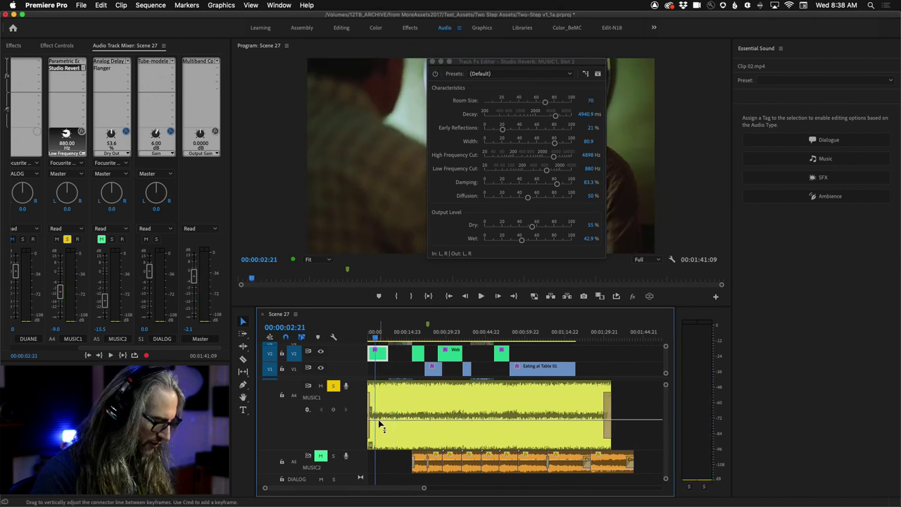
- Keyframe the reverb Wet Output Level to ramp from 42.89% to 100% at 00:00:21:14
mouse_move(381, 424)
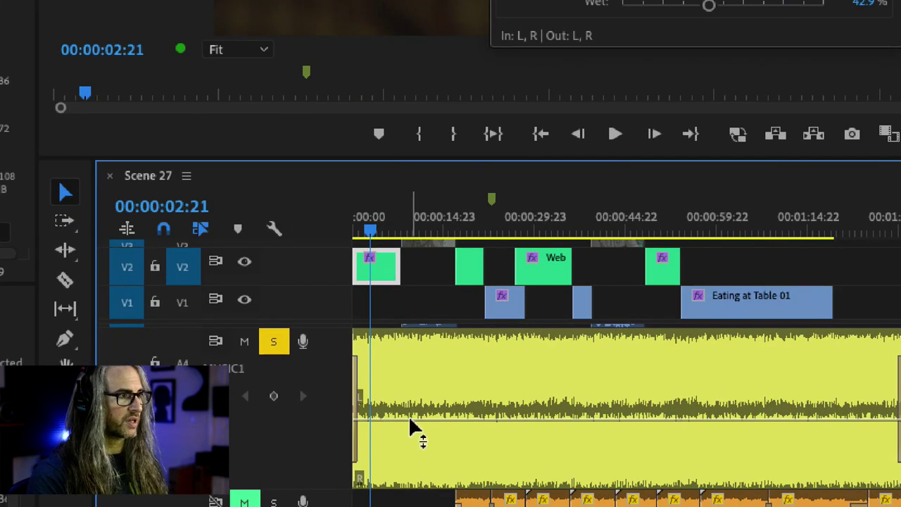
mouse_move(408, 421)
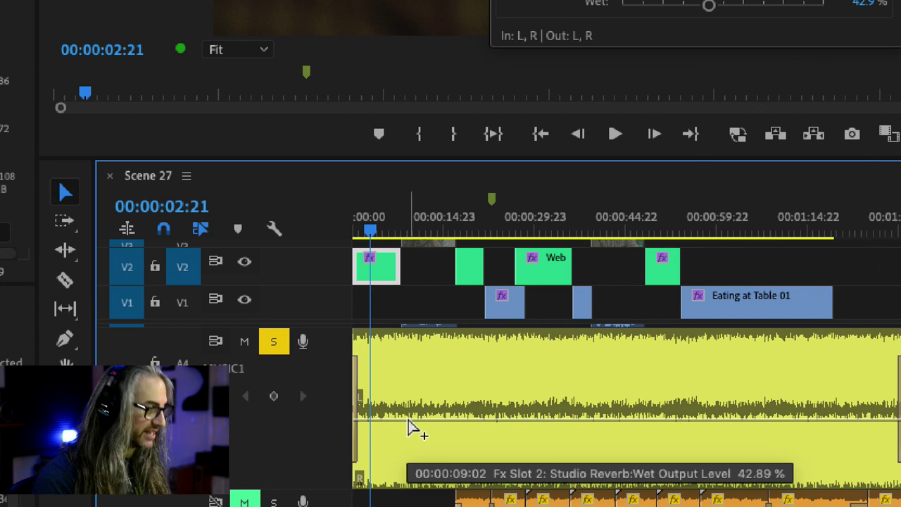
left_click(408, 421, "ctrl")
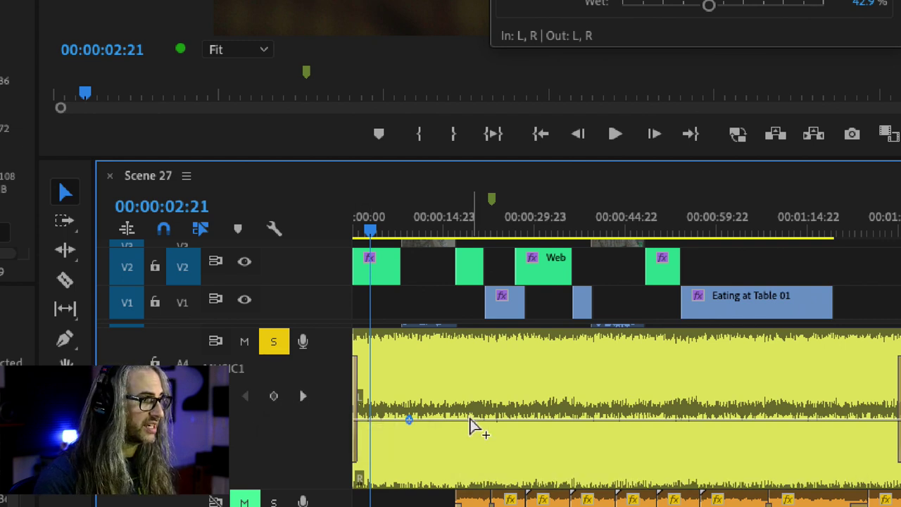
left_click(471, 420, "ctrl")
left_click_drag(471, 421, 465, 366)
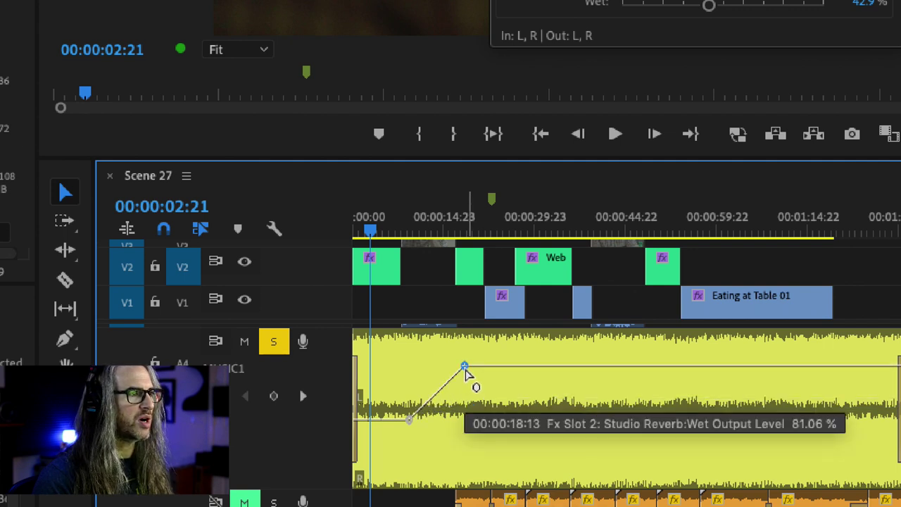
left_click_drag(465, 367, 483, 339)
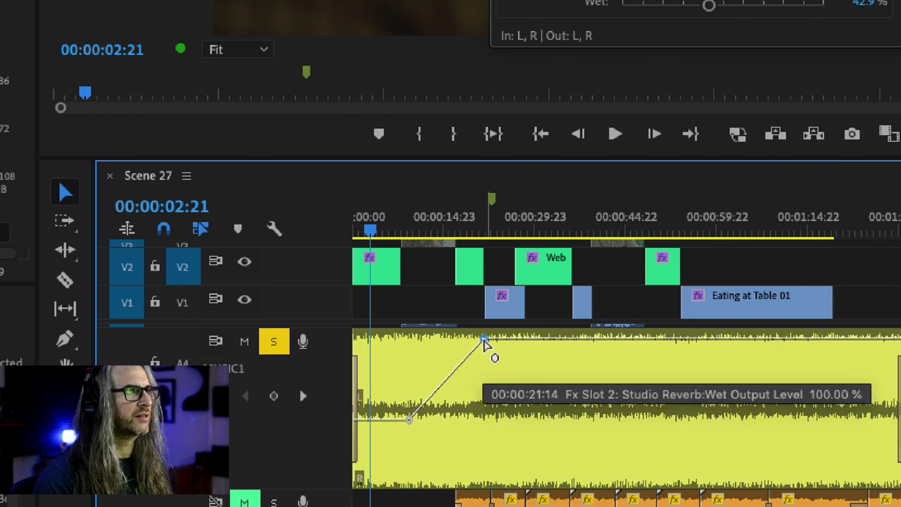
left_click_drag(485, 340, 462, 340)
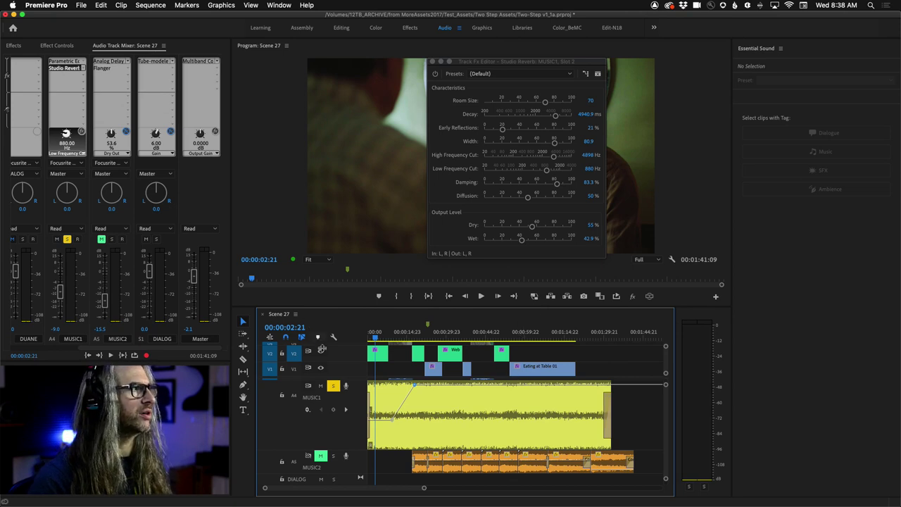
- Audition the reverb wet-level ramp, then close the Studio Reverb editor
key("space")
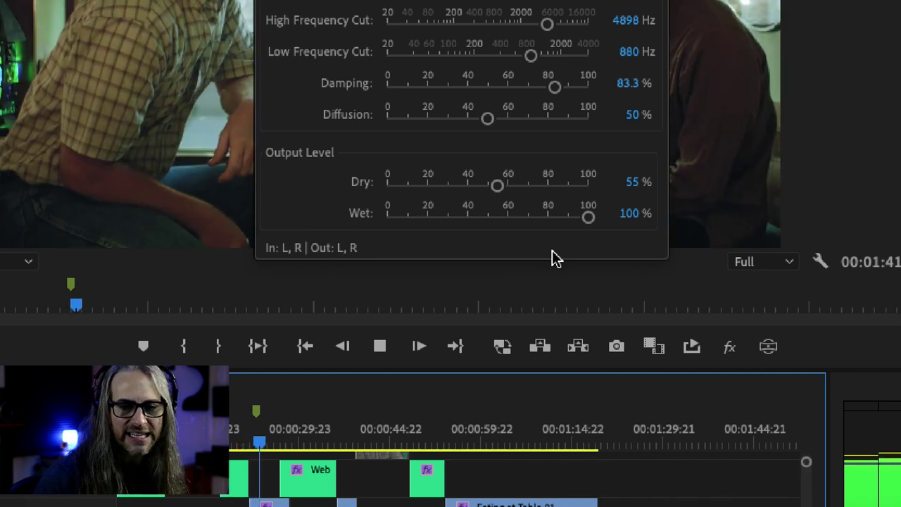
key("space")
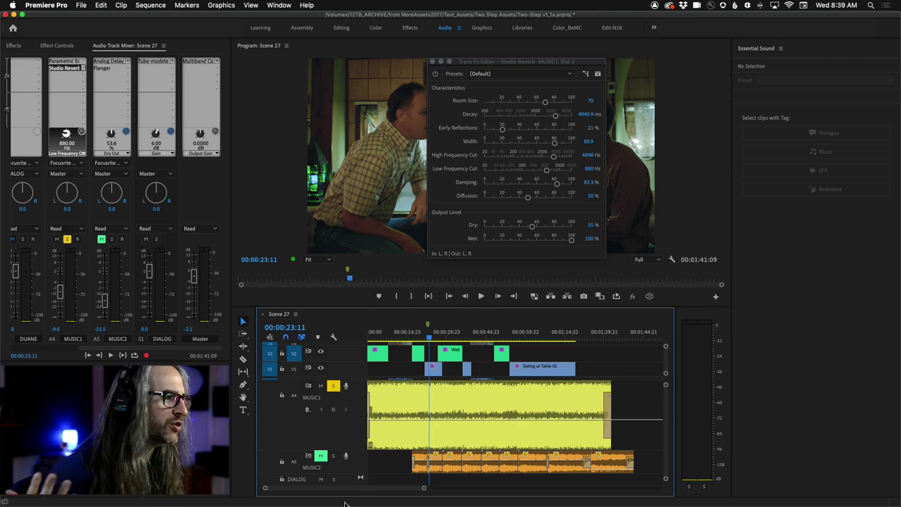
left_click(432, 61)
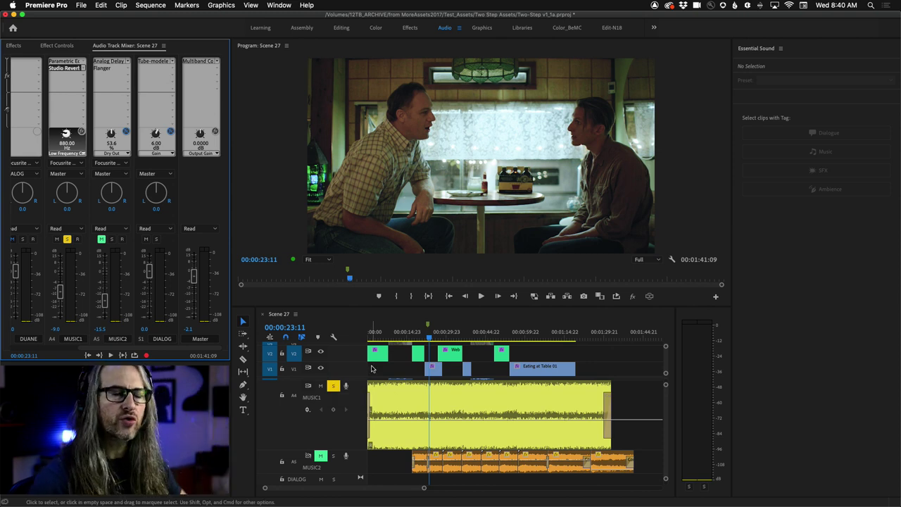
- Unmute and solo MUSIC2, unsolo MUSIC1, then play and stop at 00:00:52:01 on Webb 02
key("space")
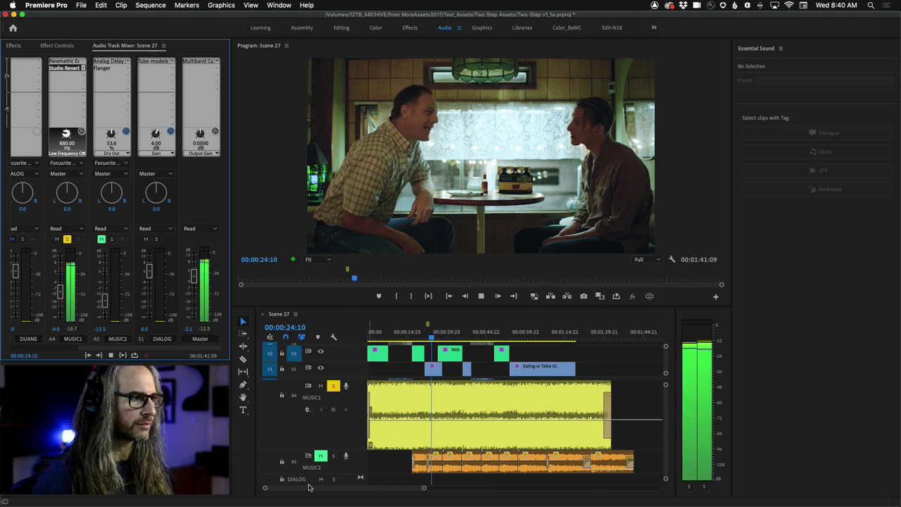
left_click(321, 456)
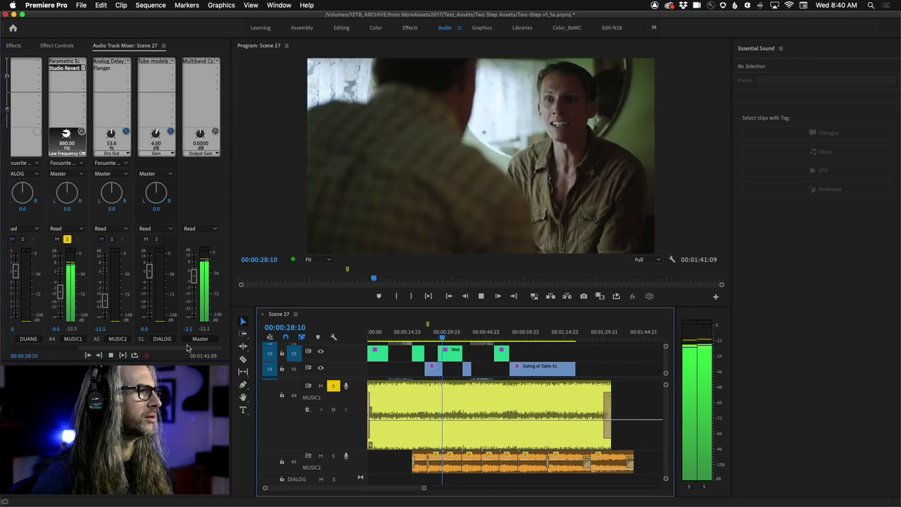
left_click(111, 240)
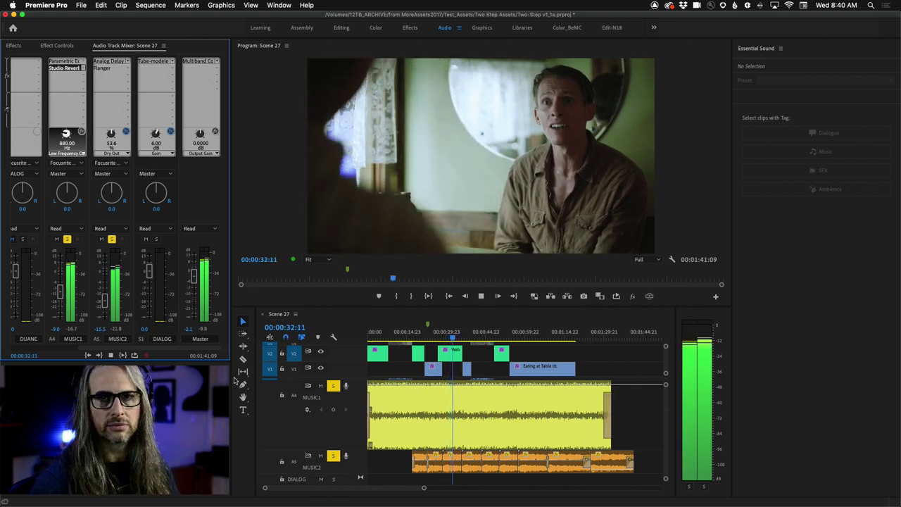
left_click(333, 386)
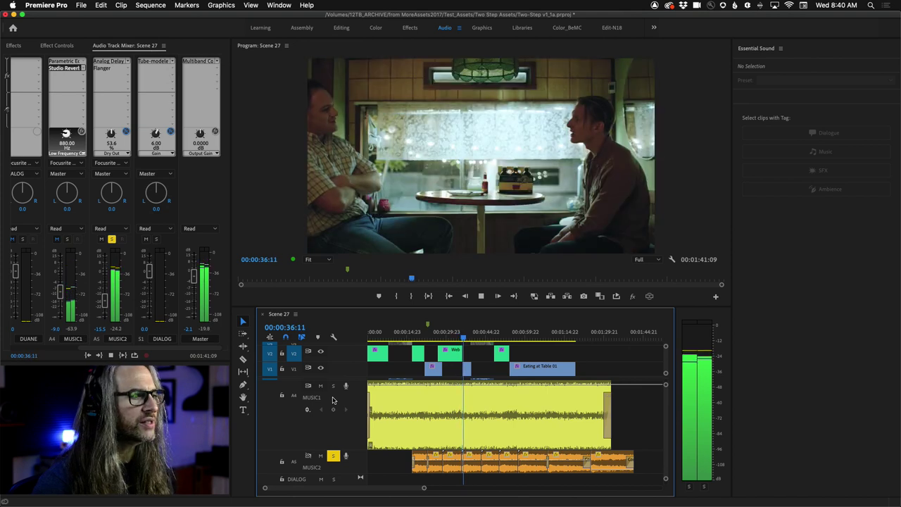
key("space")
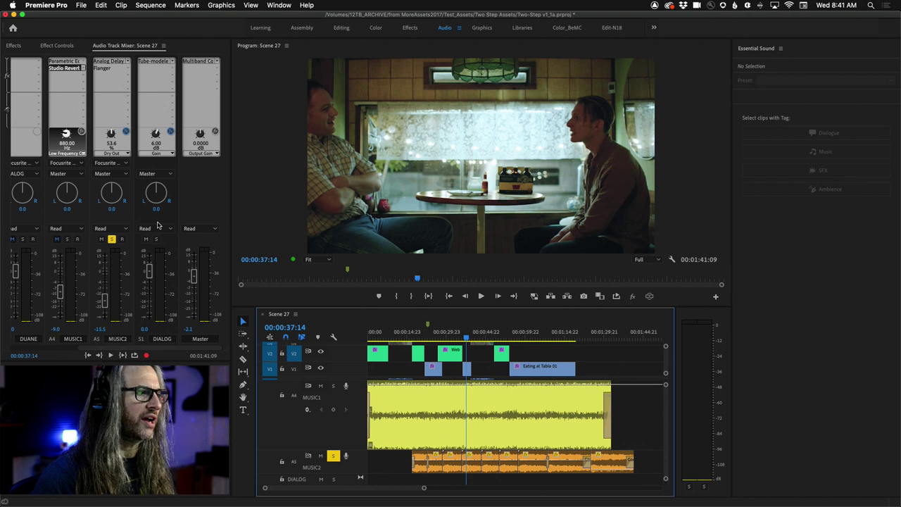
key("space")
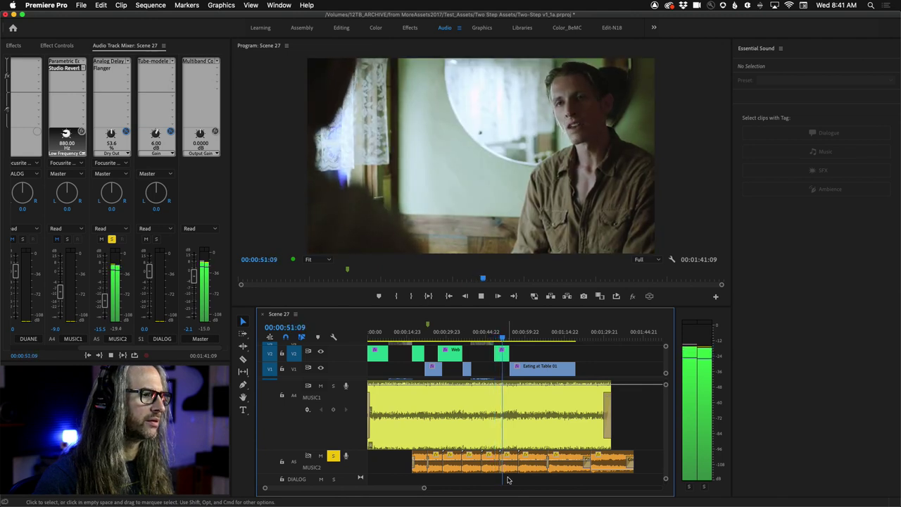
left_click(507, 469)
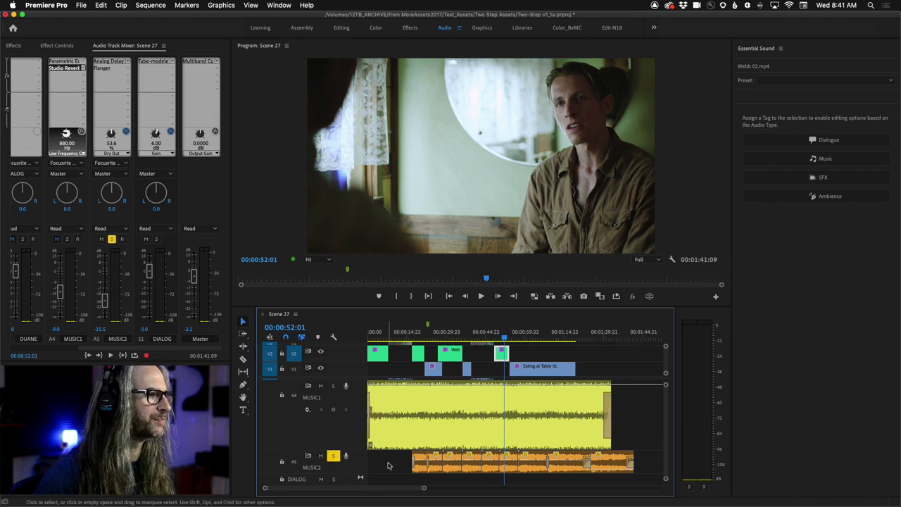
- Apply a Constant Power crossfade from Audio Transitions > Crossfade to a MUSIC2 edit point and preview it
left_click(14, 46)
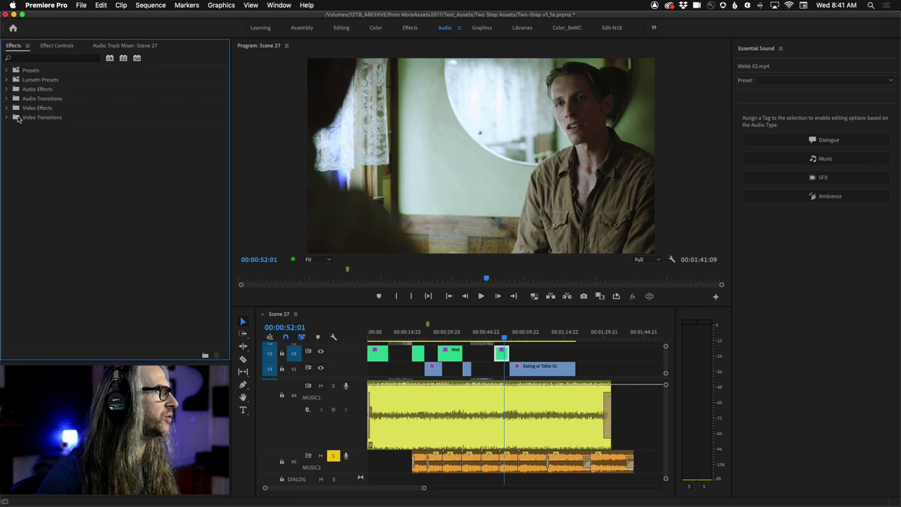
left_click(6, 98)
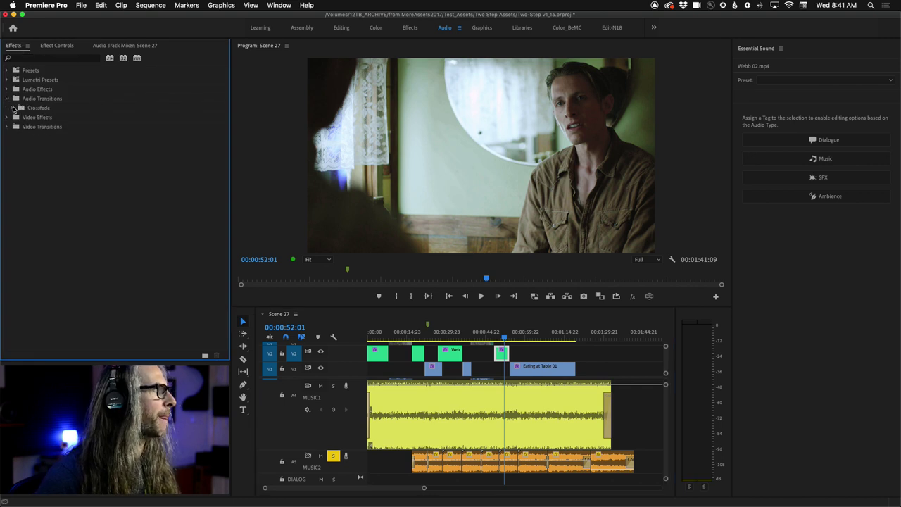
left_click(14, 109)
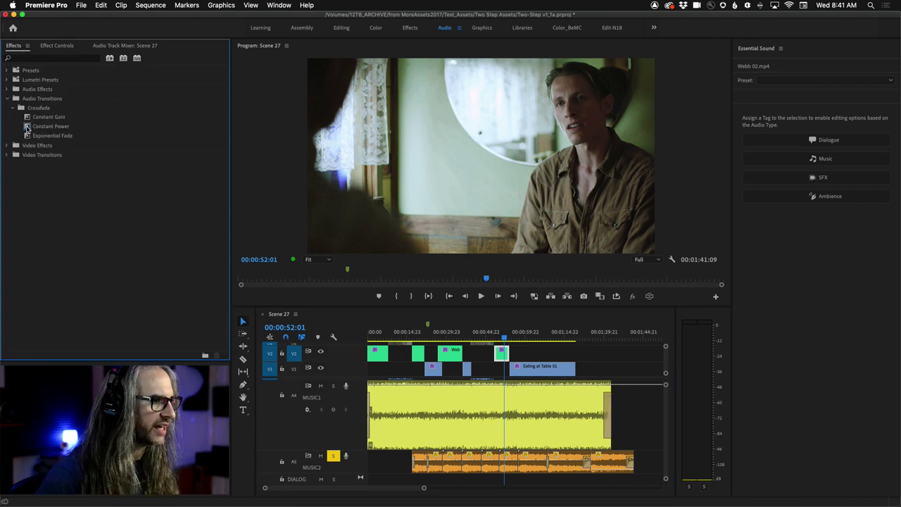
left_click_drag(27, 128, 518, 470)
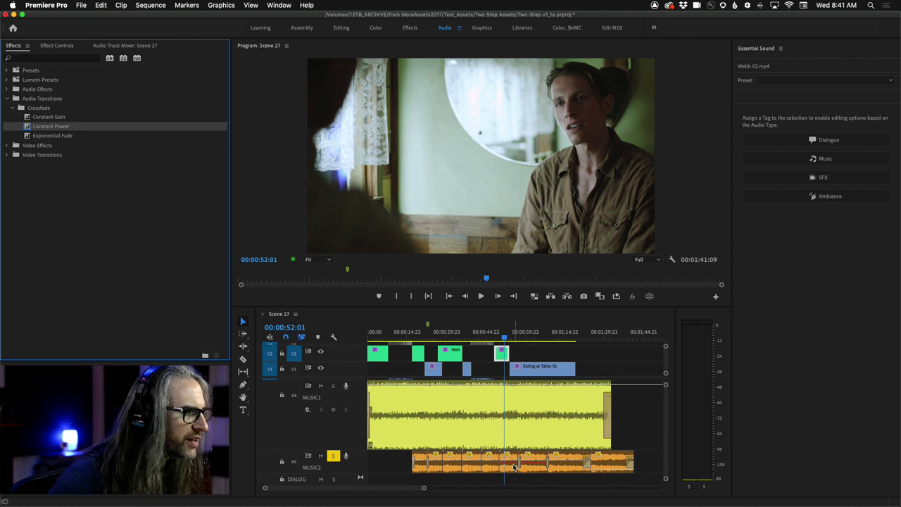
left_click(509, 341)
left_click_drag(509, 341, 516, 345)
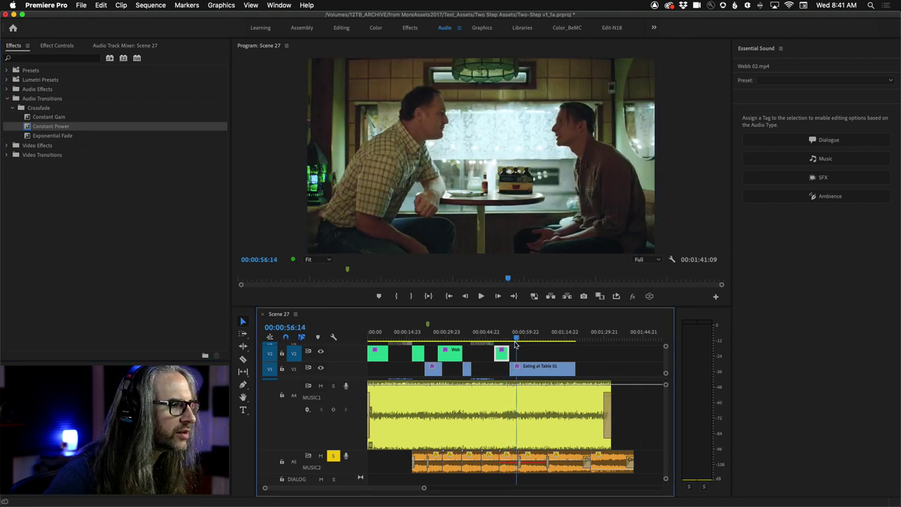
key("space")
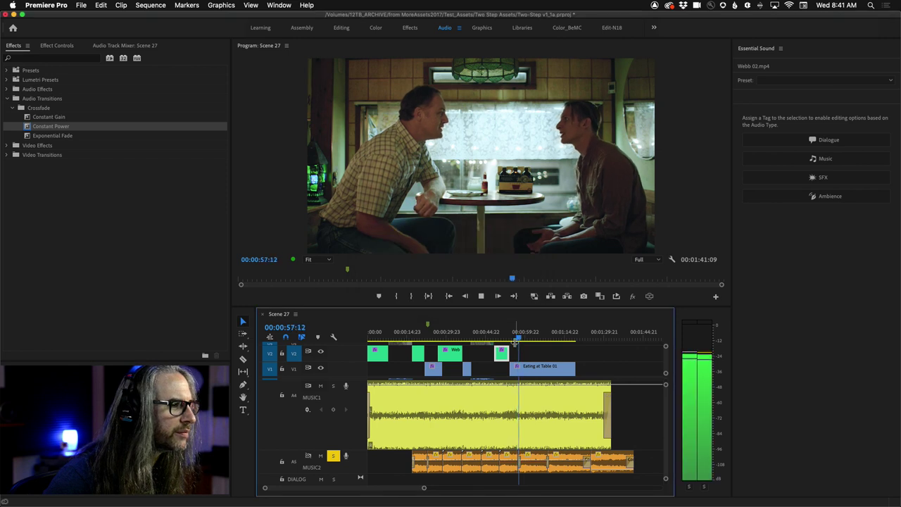
key("space")
- Add Constant Power crossfades to the remaining MUSIC2 edit points
left_click_drag(25, 128, 438, 414)
left_click_drag(499, 467, 500, 466)
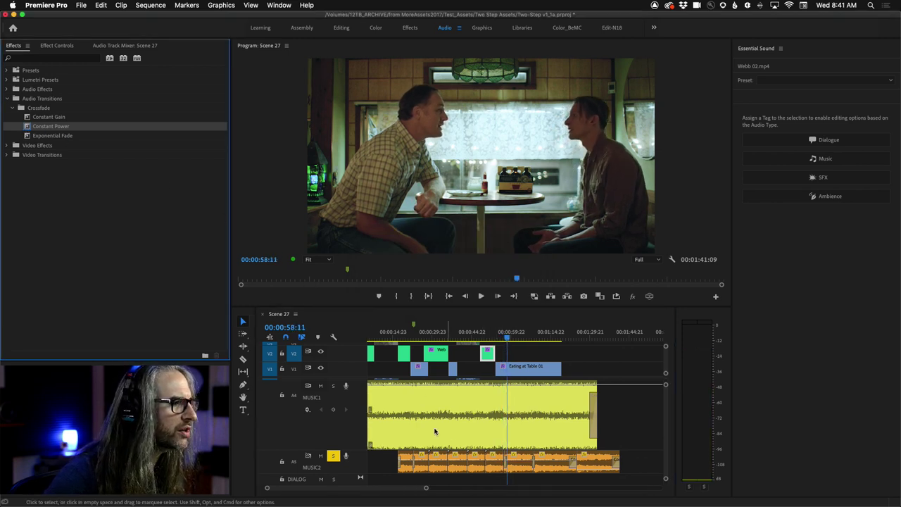
left_click_drag(26, 127, 432, 470)
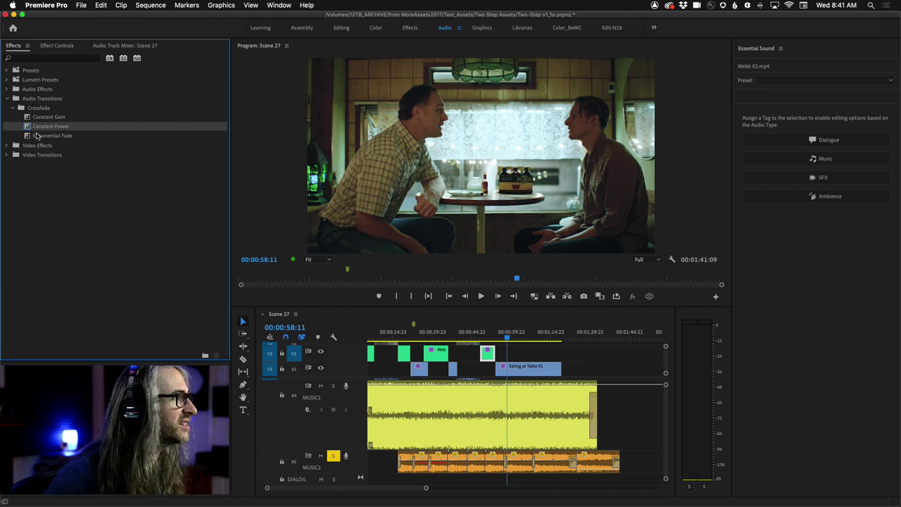
left_click_drag(27, 127, 409, 426)
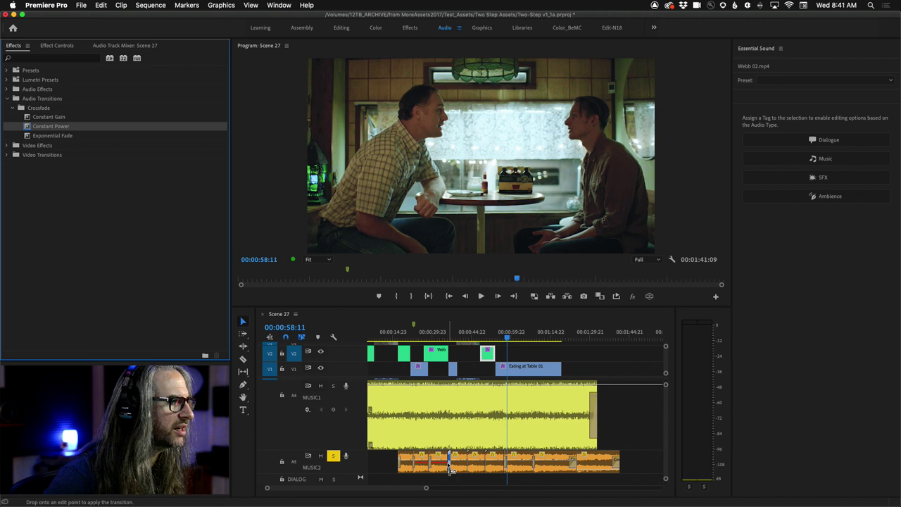
left_click_drag(452, 469, 451, 469)
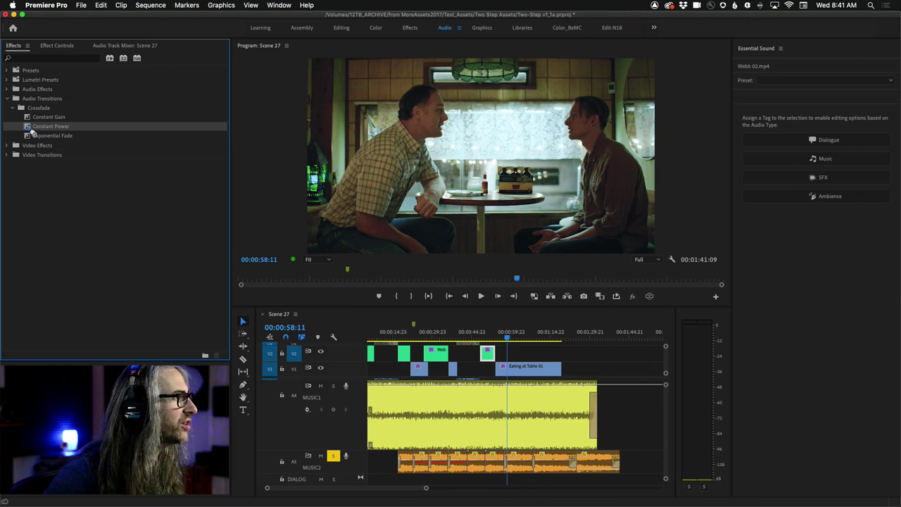
left_click_drag(31, 131, 470, 472)
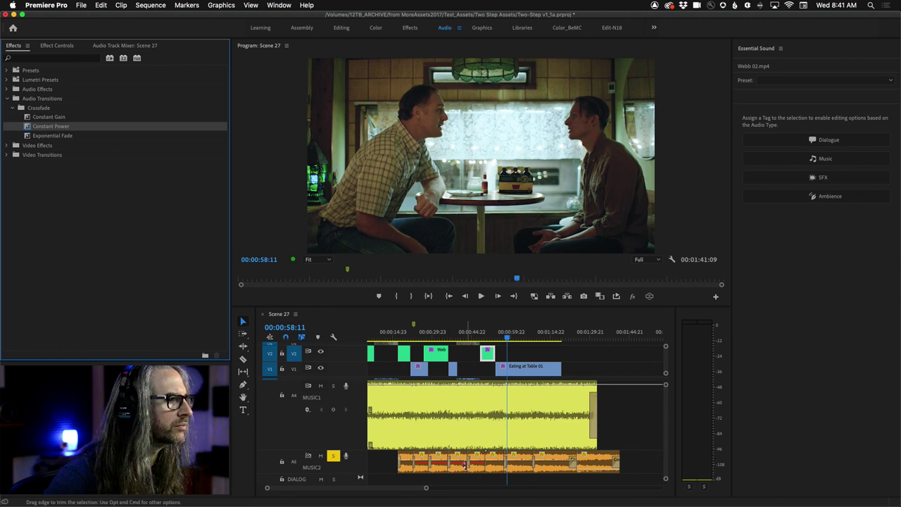
left_click_drag(351, 307, 486, 461)
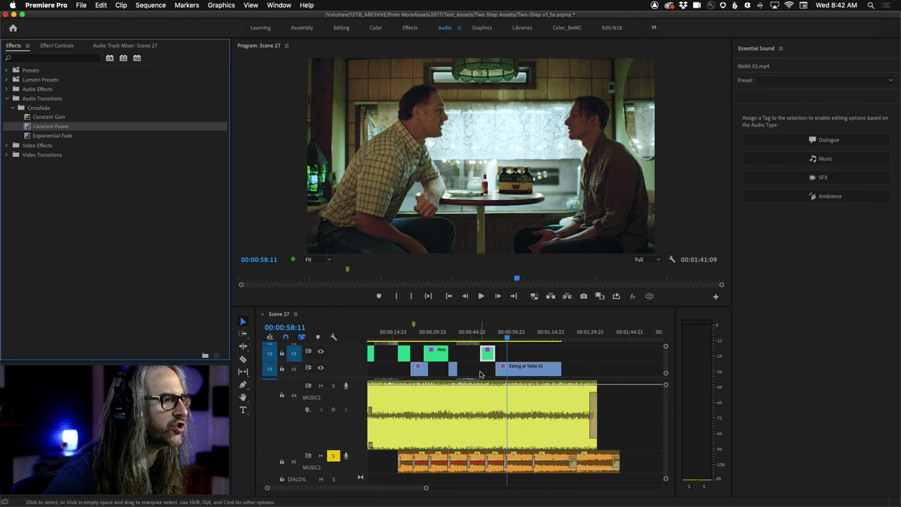
left_click_drag(504, 341, 413, 338)
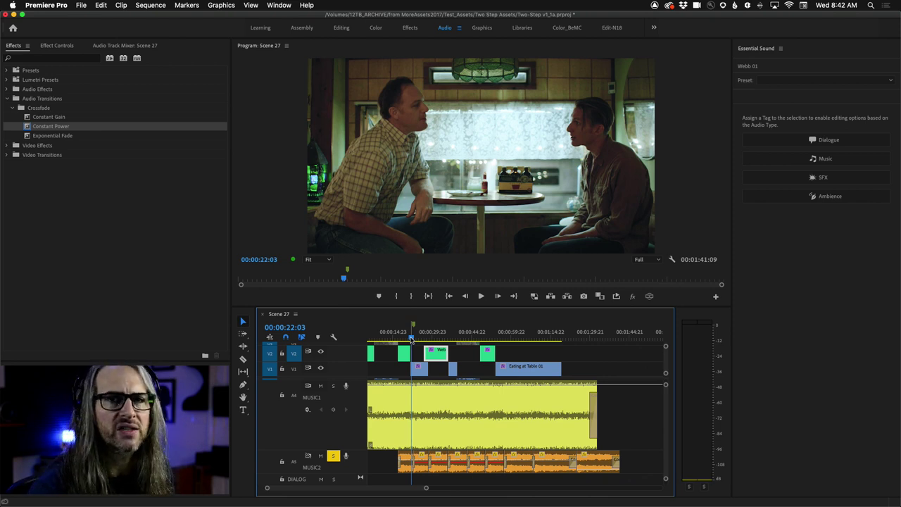
key("Return")
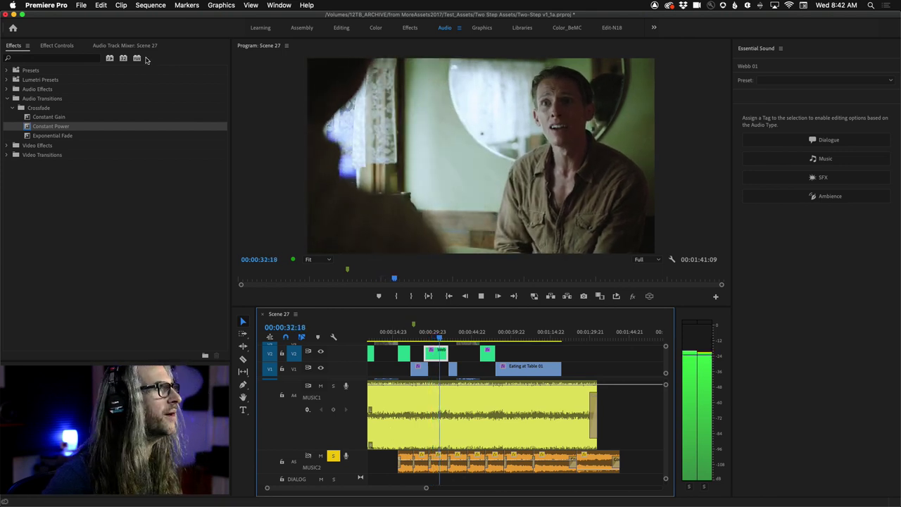
key("space")
- Open MUSIC2's Analog Delay editor (479 ms delay, 68% feedback) and play it back
left_click(118, 46)
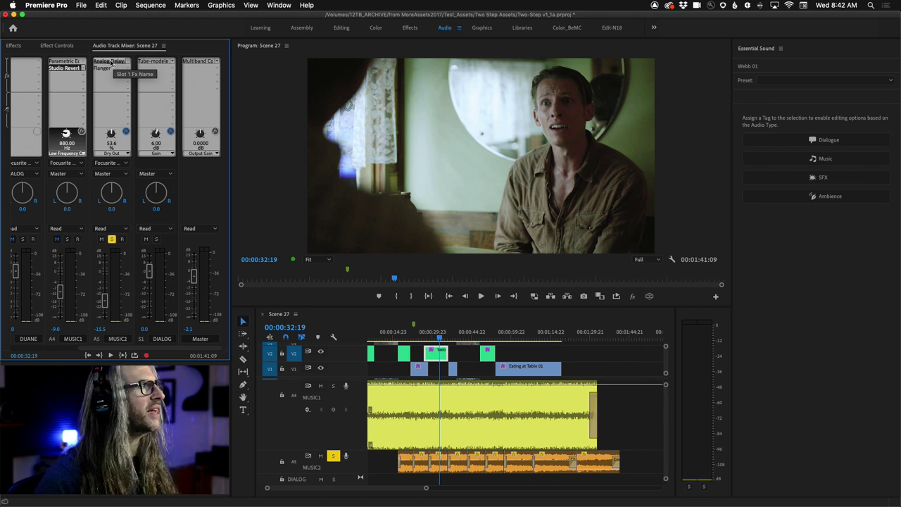
double_click(111, 63)
left_click_drag(435, 188, 443, 87)
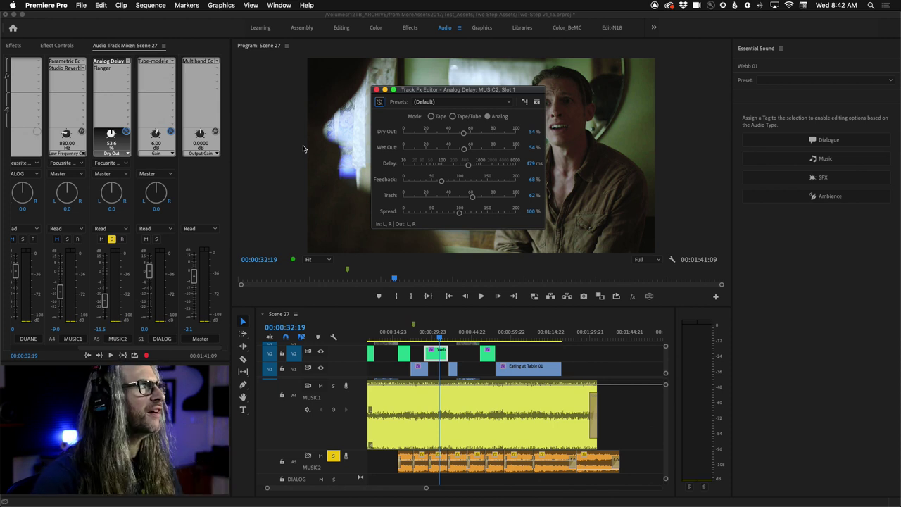
left_click(126, 133)
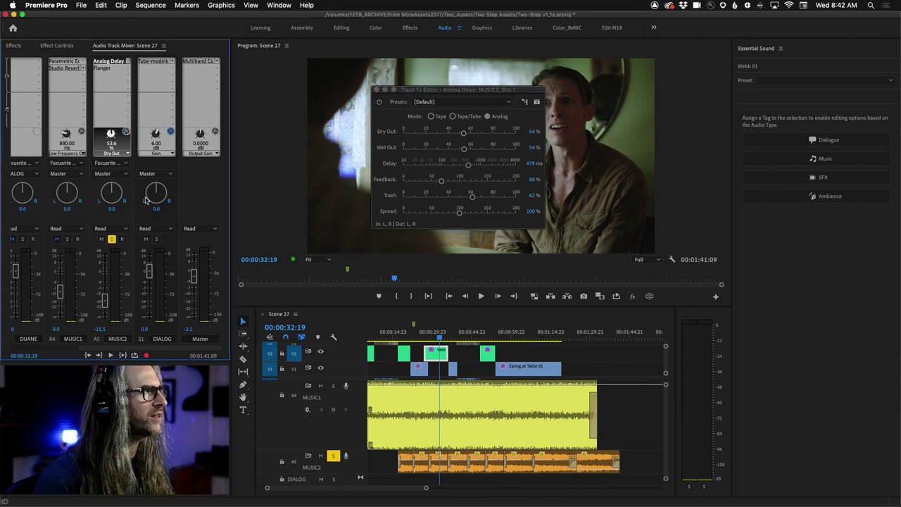
key("space")
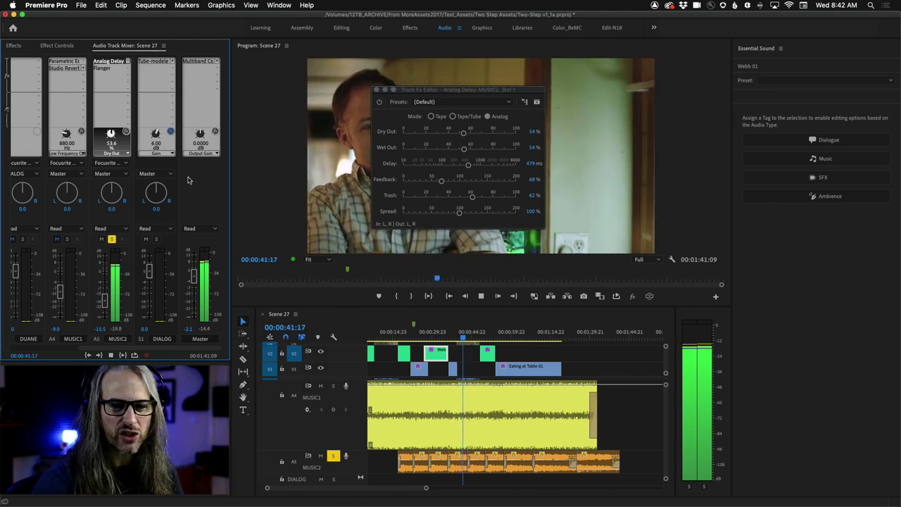
- Close the Analog Delay editor and open the Flanger settings on MUSIC2
key("space")
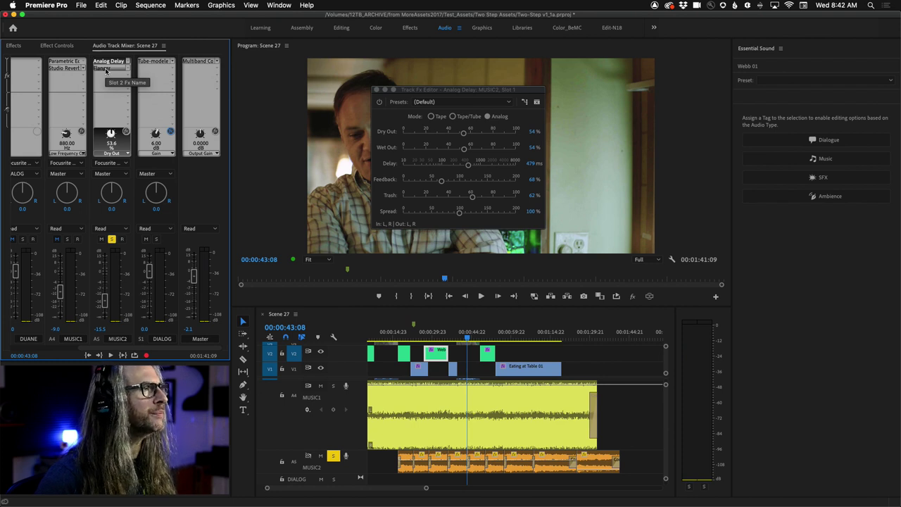
left_click(377, 89)
left_click(107, 69)
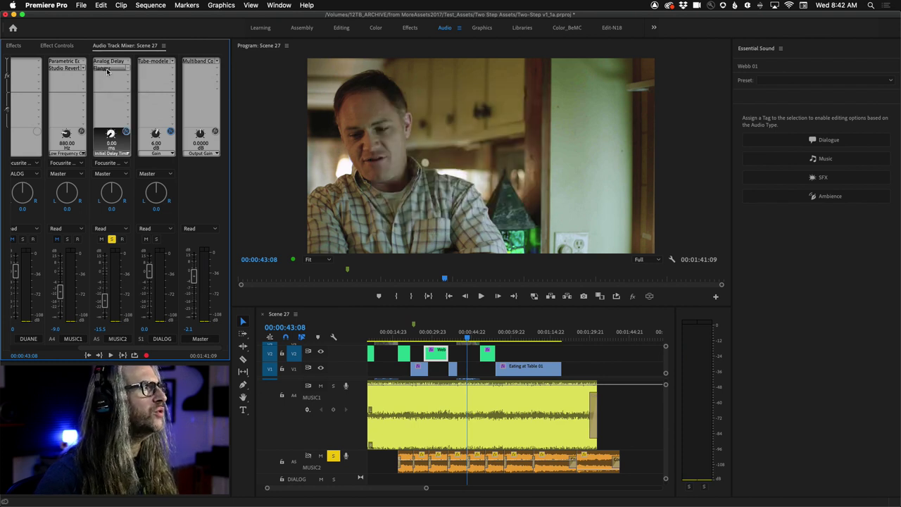
double_click(107, 69)
left_click_drag(424, 156, 401, 97)
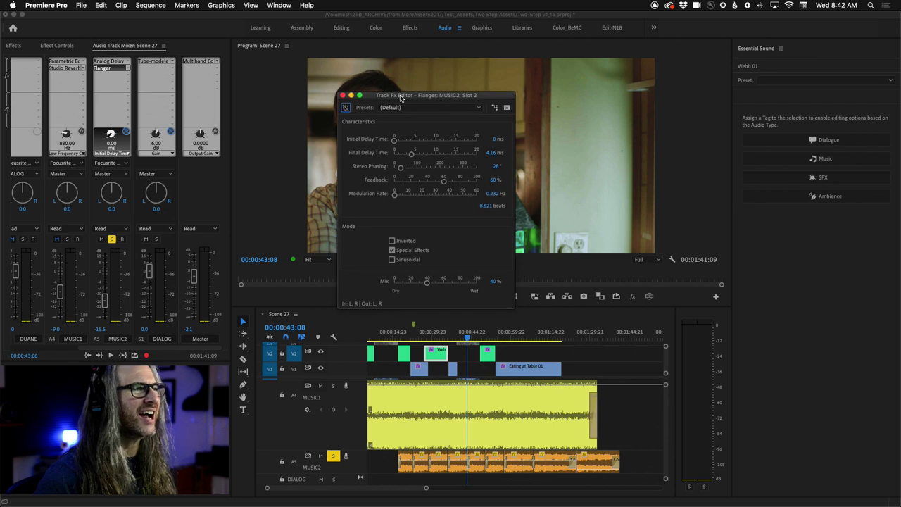
- Audition the Flanger, then raise its Feedback from 60% to 90.6%
left_click(126, 133)
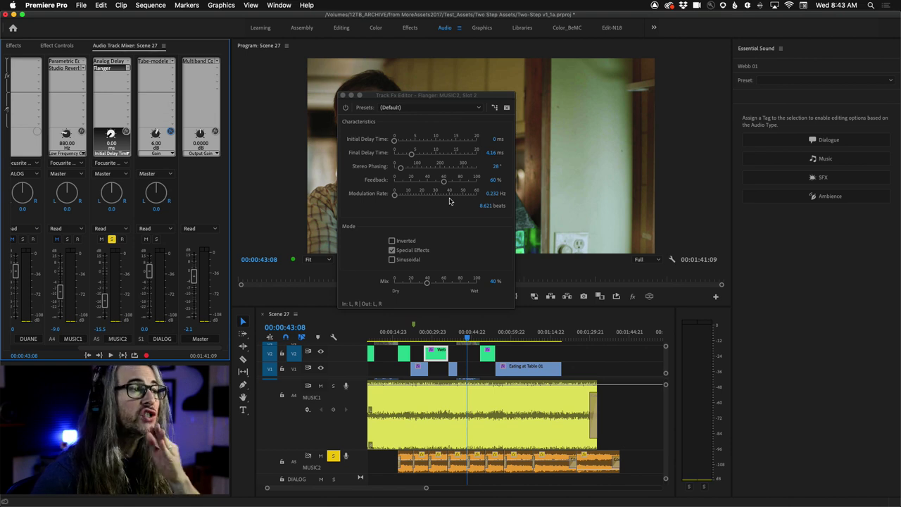
key("space")
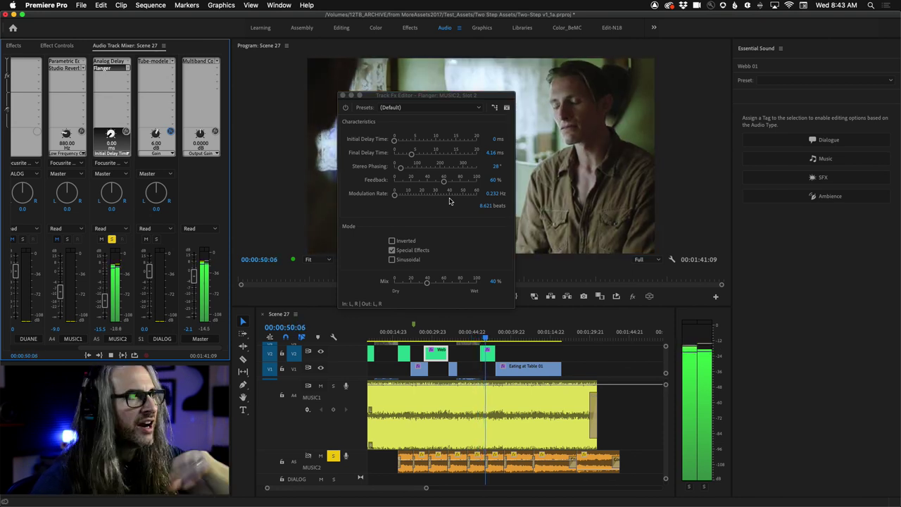
key("space")
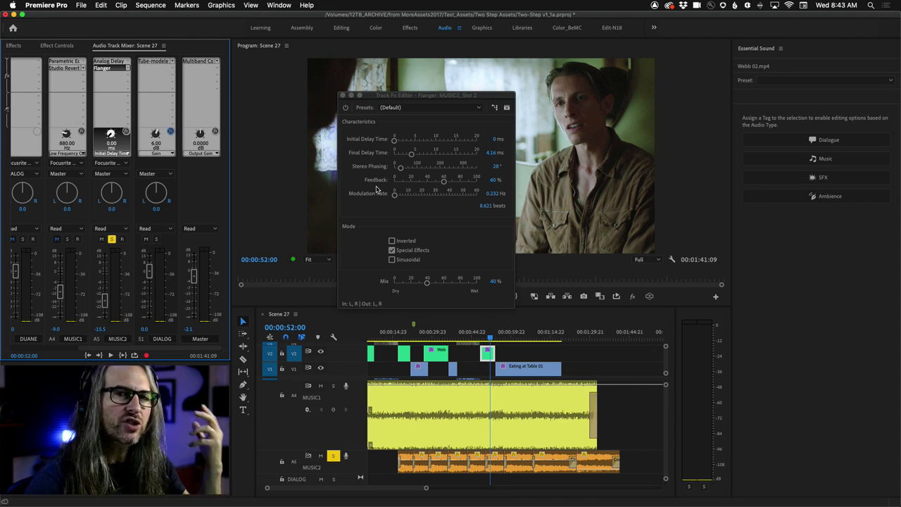
left_click(446, 182)
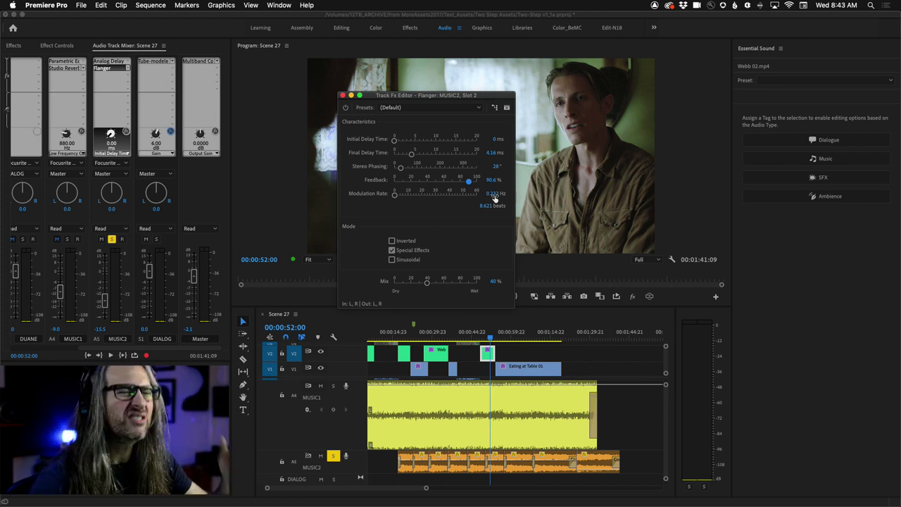
- Slow the Flanger's Modulation Rate to 0.4 Hz (5 beats) while listening to playback
key("space")
left_click_drag(488, 198, 843, 181)
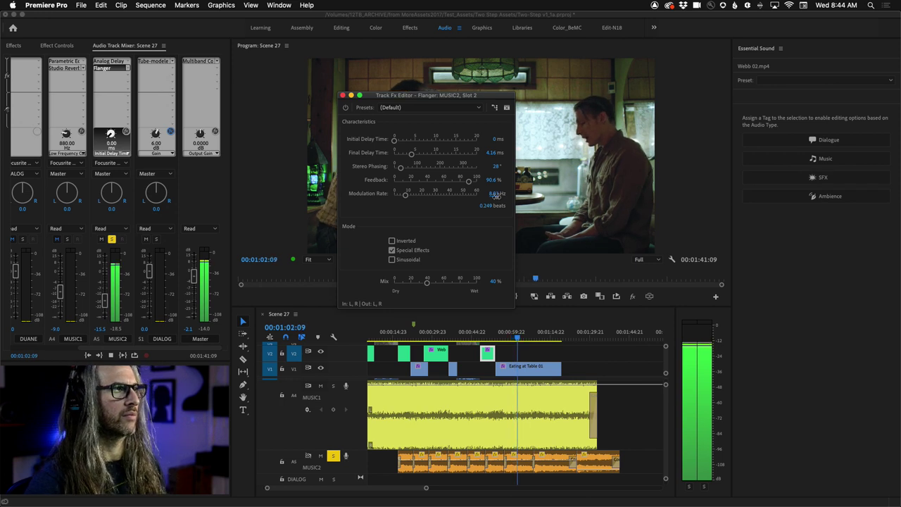
left_click_drag(495, 196, 766, 184)
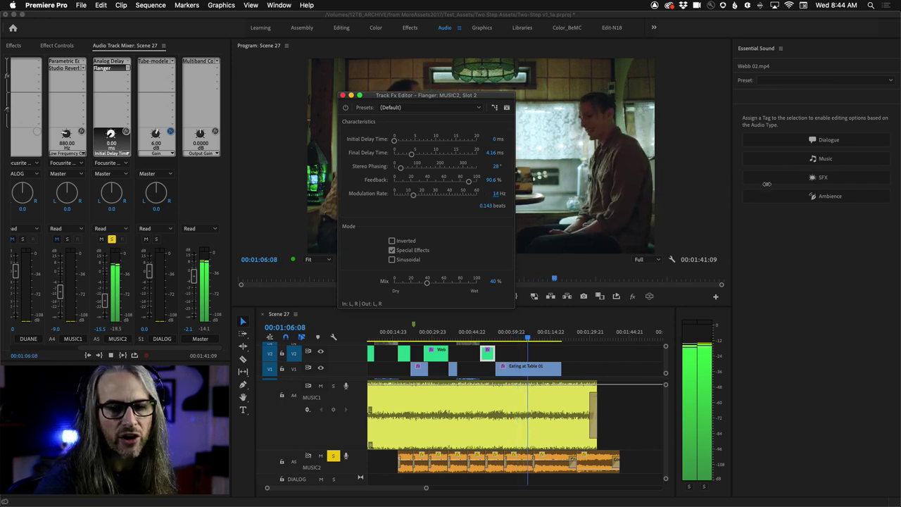
left_click_drag(706, 196, 657, 201)
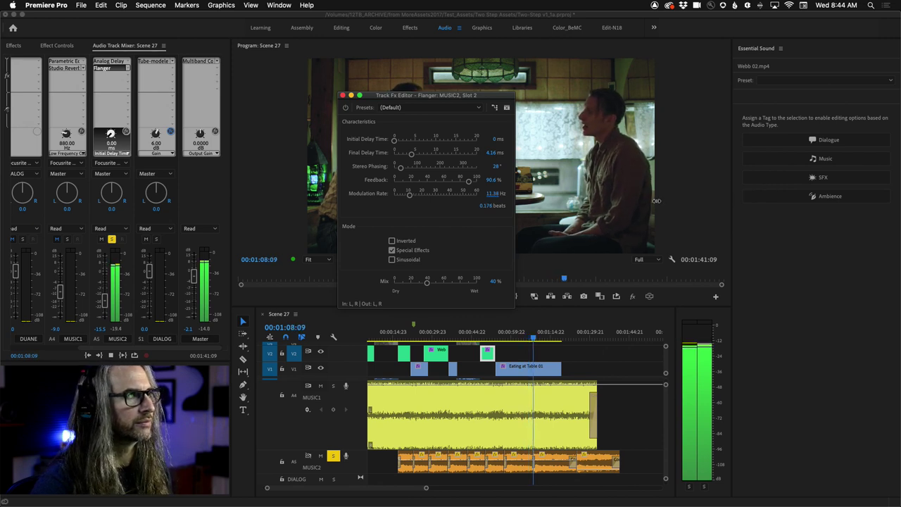
left_click_drag(528, 209, 345, 220)
left_click_drag(276, 220, 168, 234)
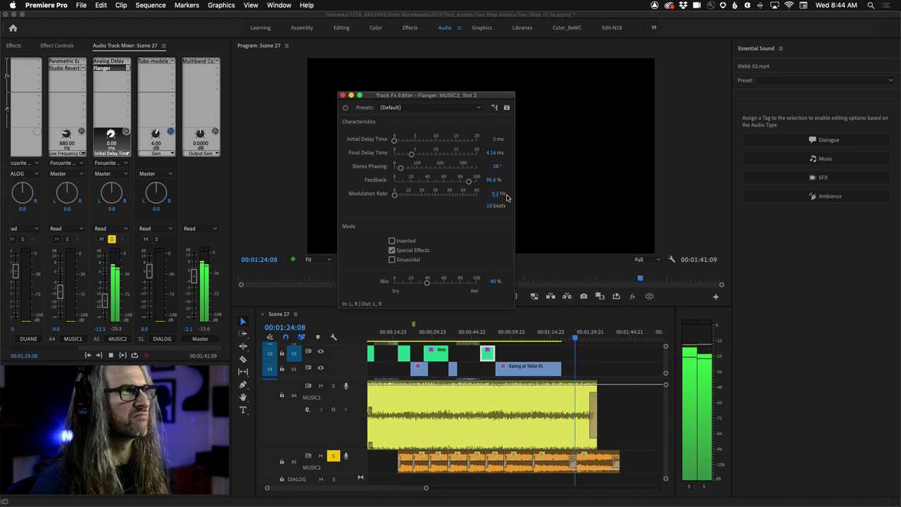
left_click_drag(497, 194, 505, 238)
key("space")
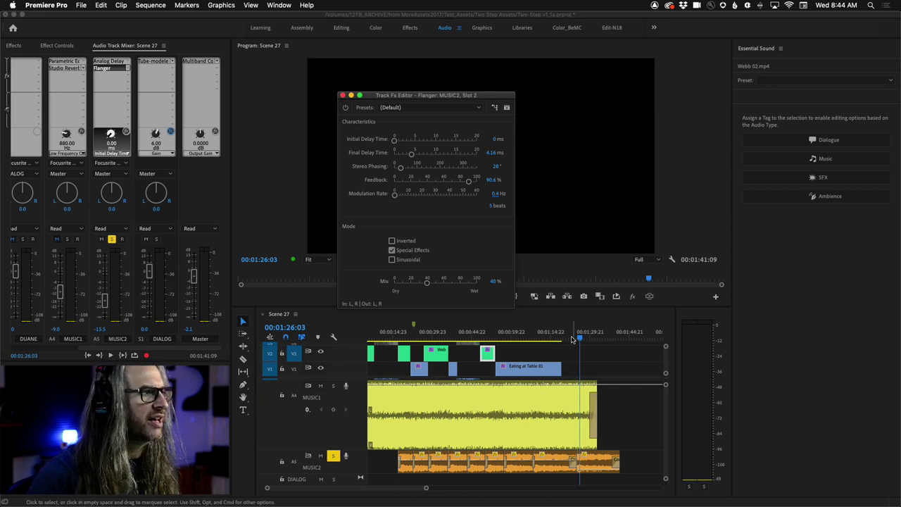
- Play from 00:00:45:17, nudge MUSIC2 down slightly, and close the Flanger editor
left_click_drag(580, 336, 473, 336)
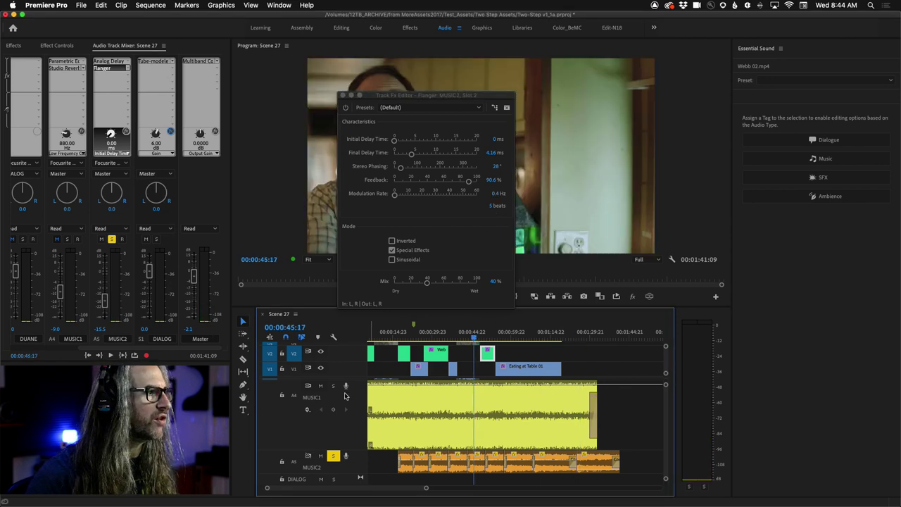
key("space")
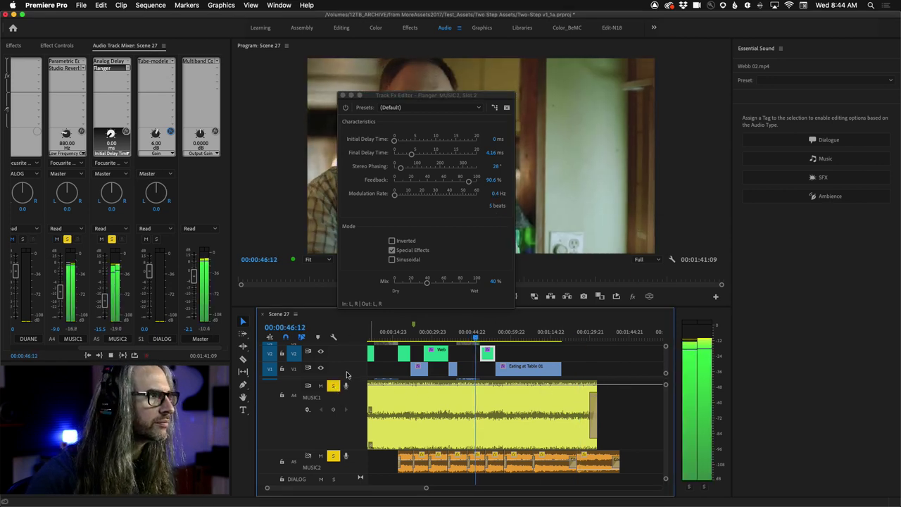
left_click(104, 304)
left_click_drag(104, 305, 104, 306)
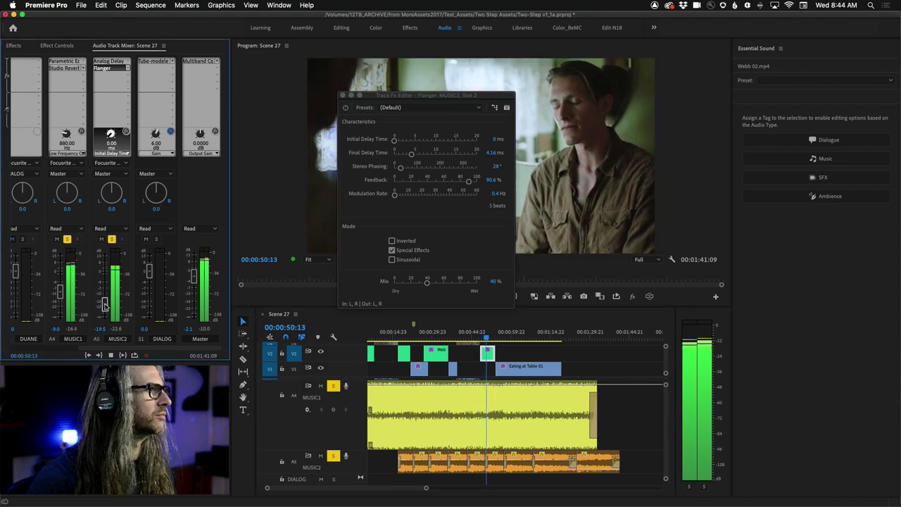
left_click(342, 95)
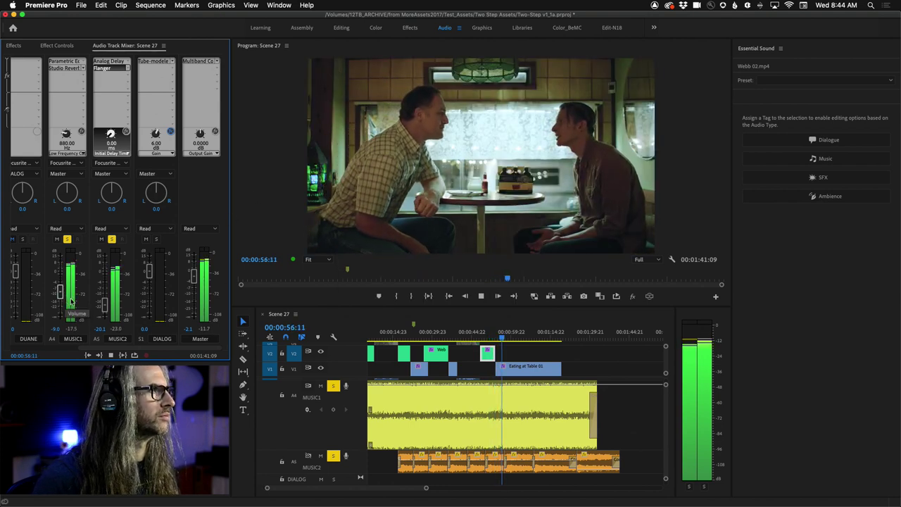
- Lower MUSIC2 to -33.5 dB and MUSIC1 to -11.1 dB, then stop at 00:00:17:20
left_click_drag(105, 305, 105, 313)
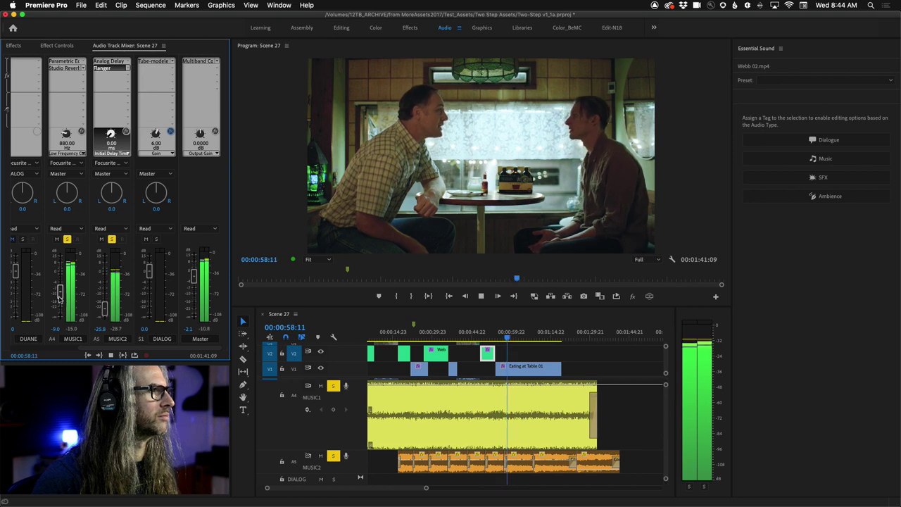
left_click_drag(60, 291, 104, 312)
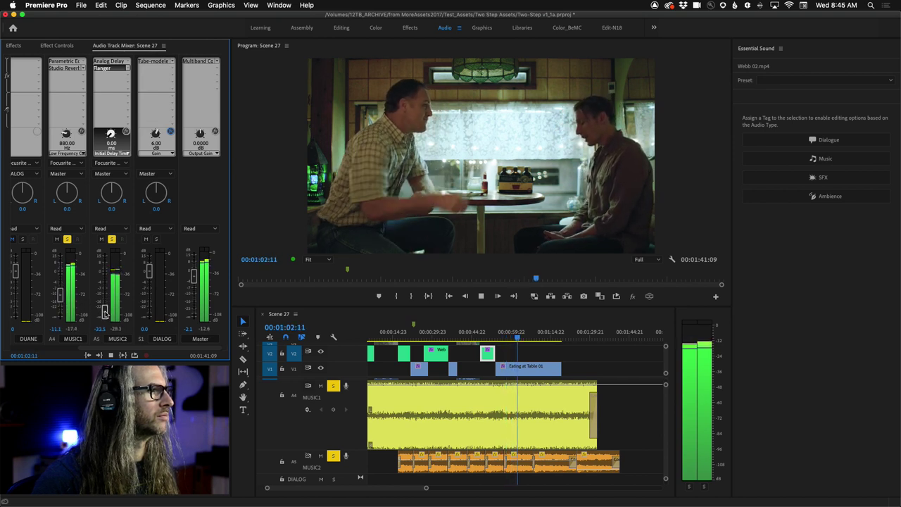
left_click(525, 338)
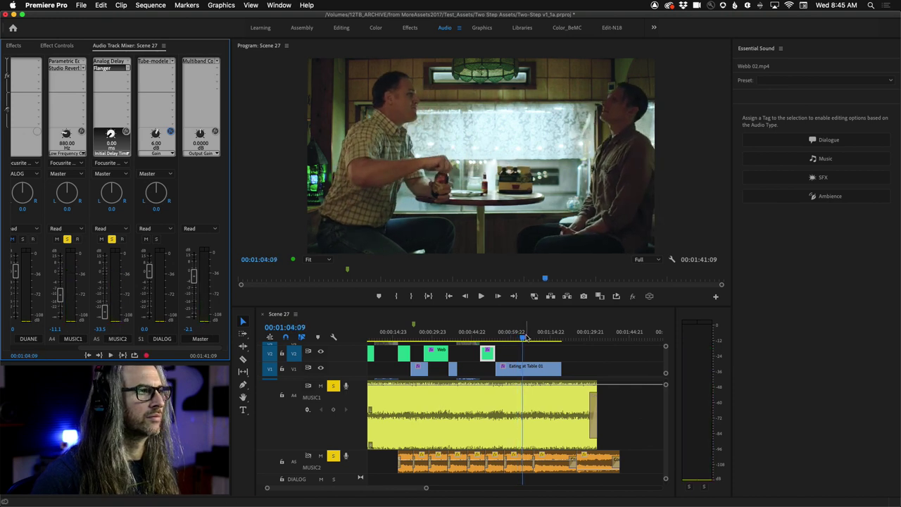
left_click(401, 342)
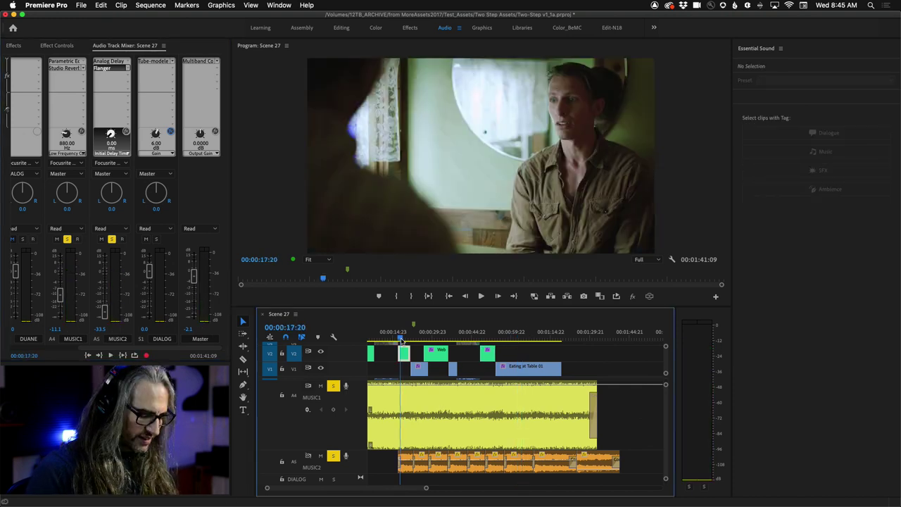
- Zoom the timeline and resize MUSIC2's first Constant Power crossfade by dragging its edge
key("=")
key("=")
key("=")
key("=")
key("minus")
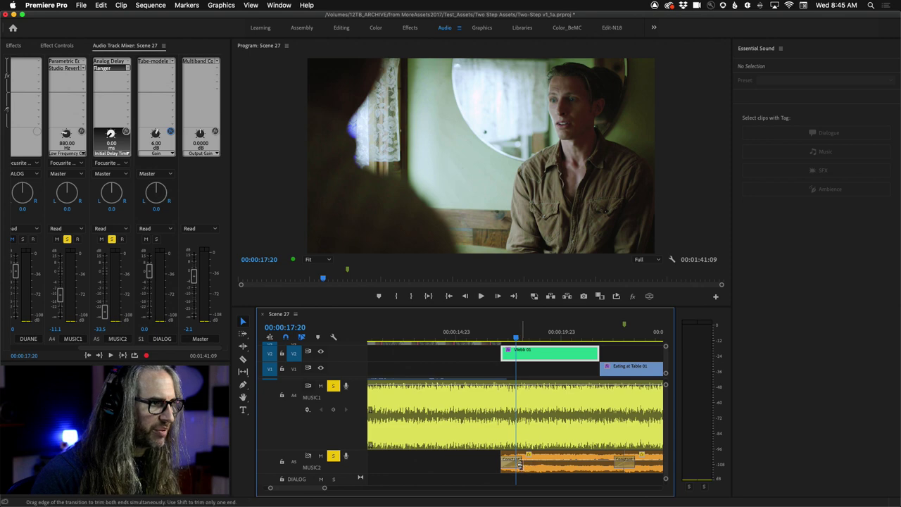
left_click_drag(520, 465, 563, 464)
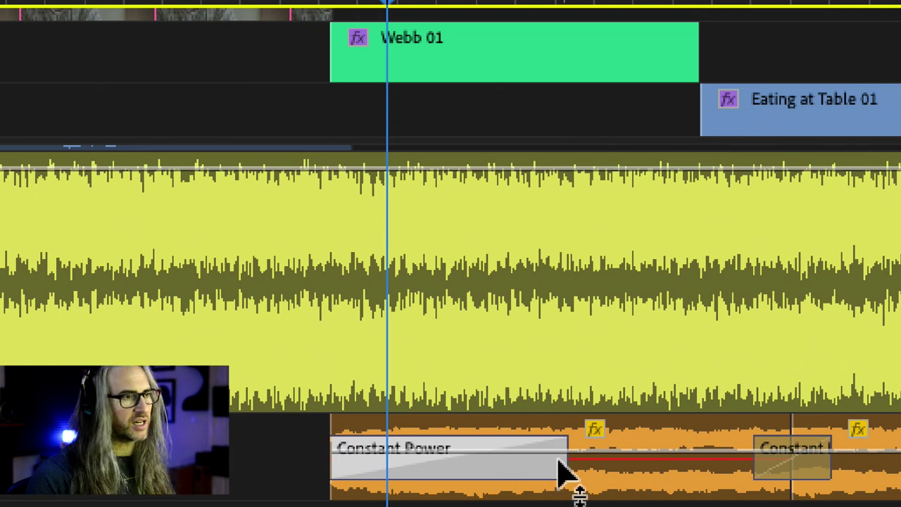
left_click_drag(557, 467, 626, 465)
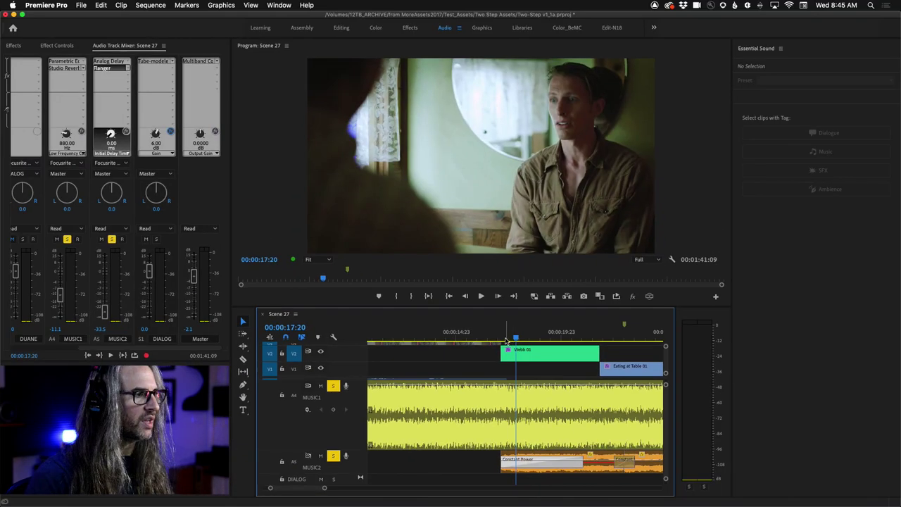
left_click_drag(516, 340, 479, 339)
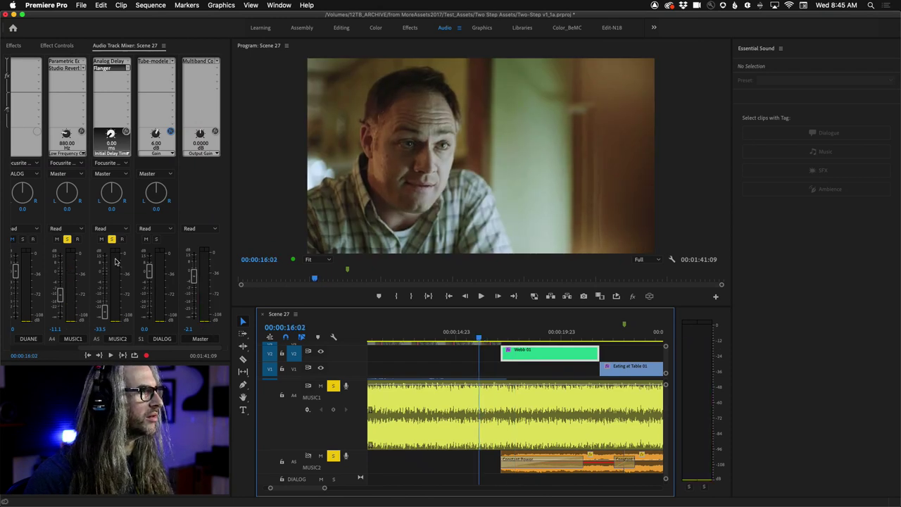
left_click(68, 244)
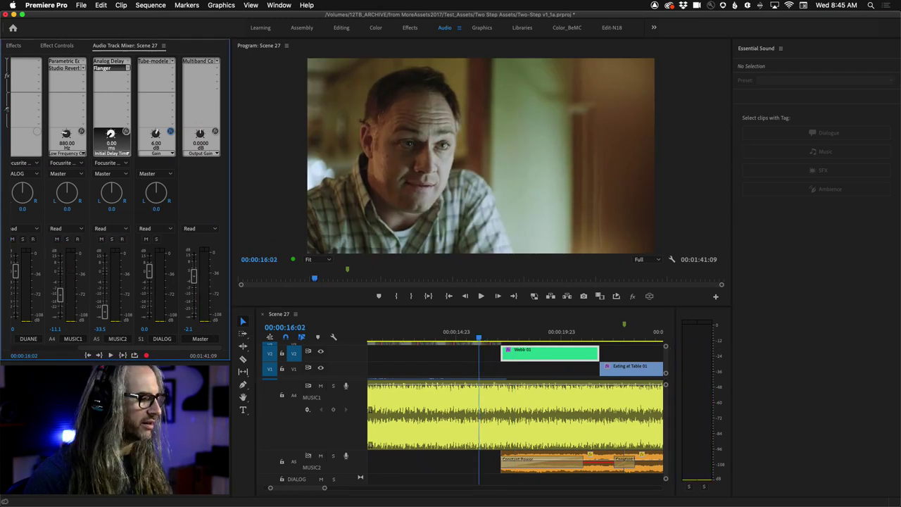
key("space")
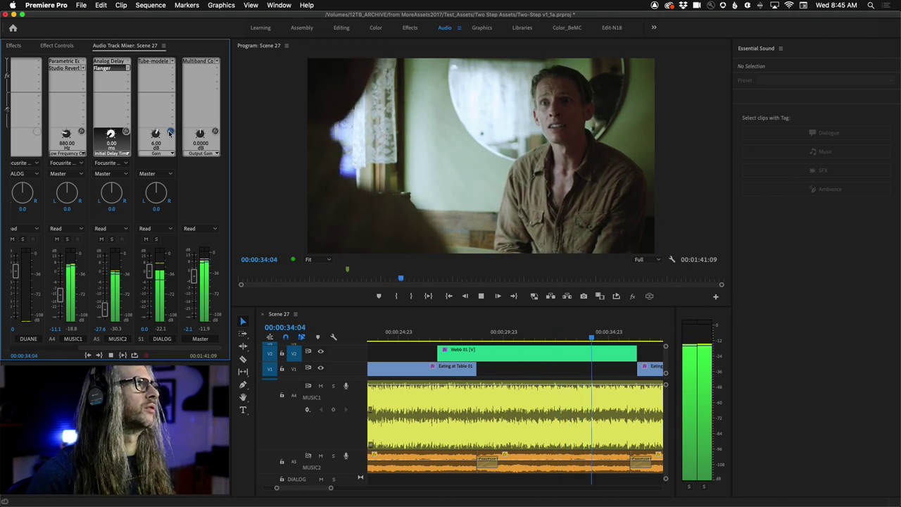
key("space")
key("d")
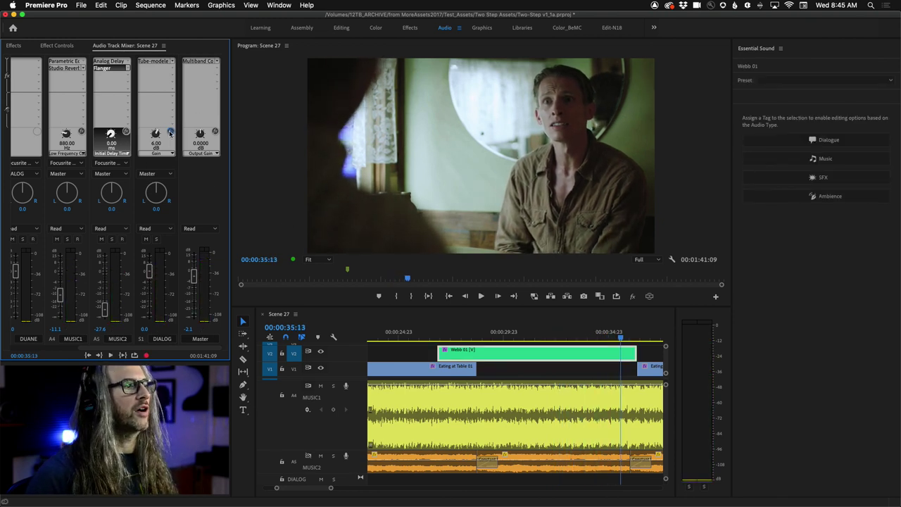
key("backslash")
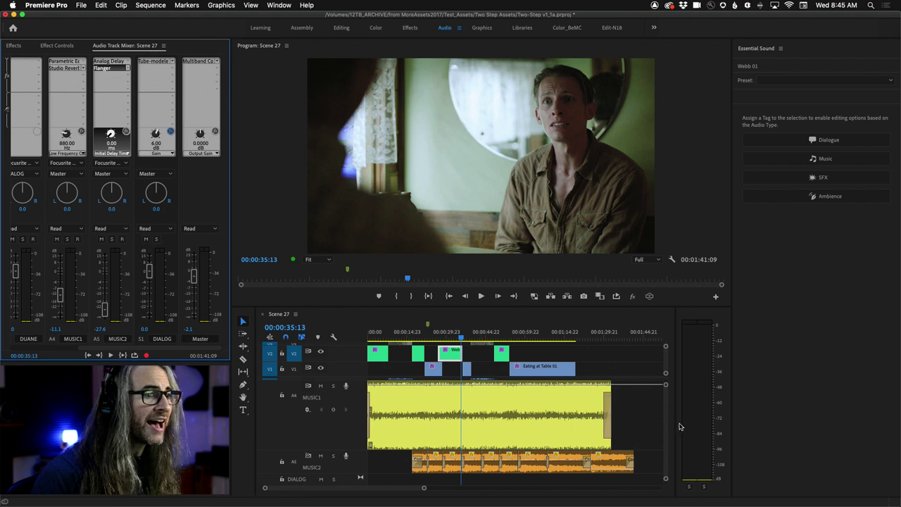
- Bring tracks A1–A3 into view, select the DUANE clip on A3, and play from 00:00:07:20
scroll(665, 427, "up", 5)
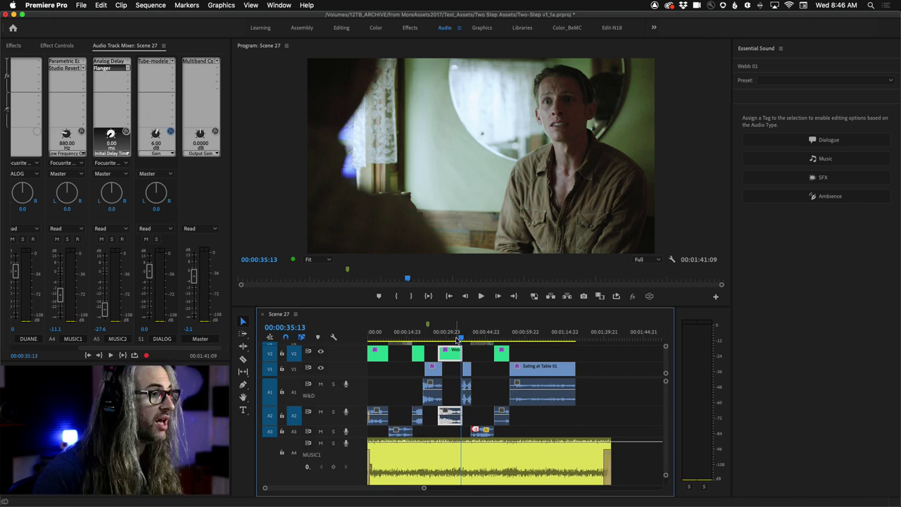
key("Home")
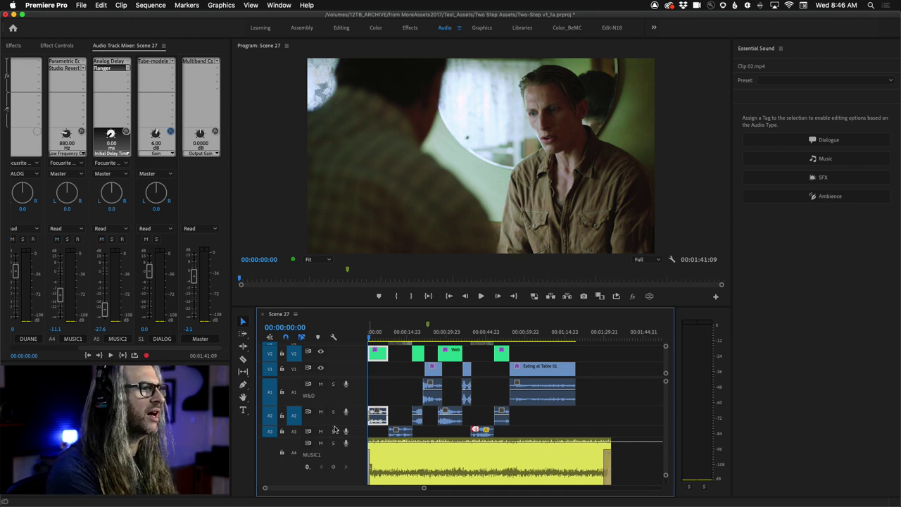
left_click_drag(383, 342, 390, 338)
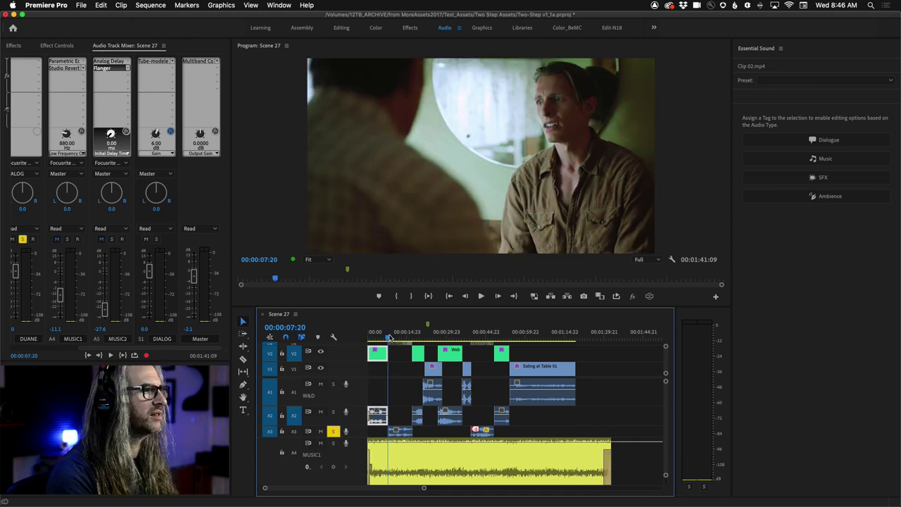
left_click(402, 431)
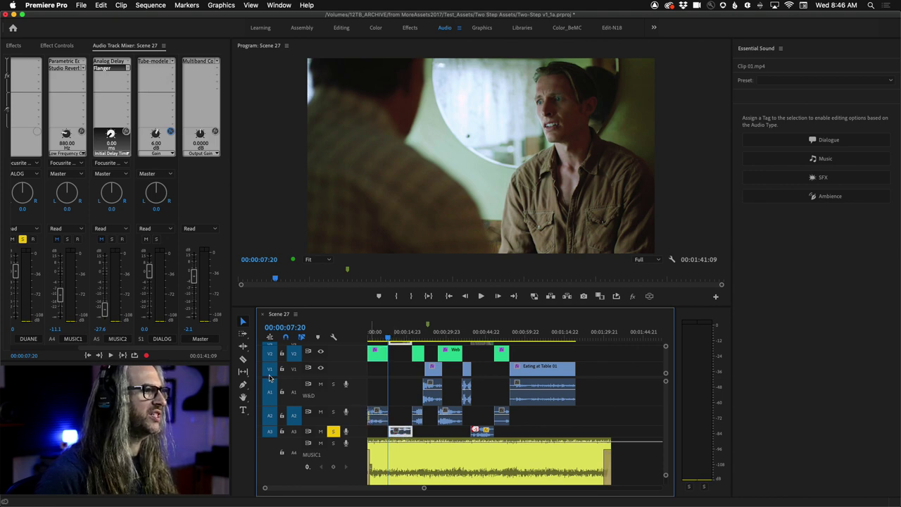
left_click(110, 355)
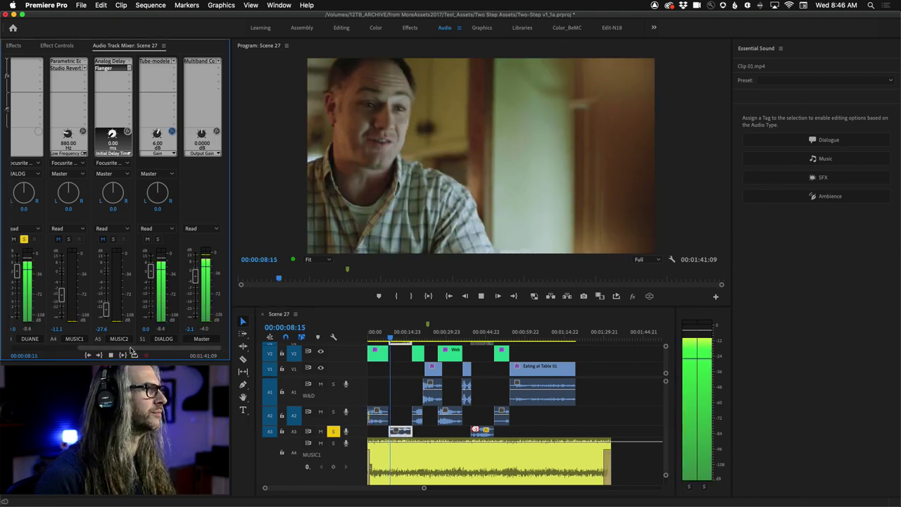
scroll(181, 356, "left", 3)
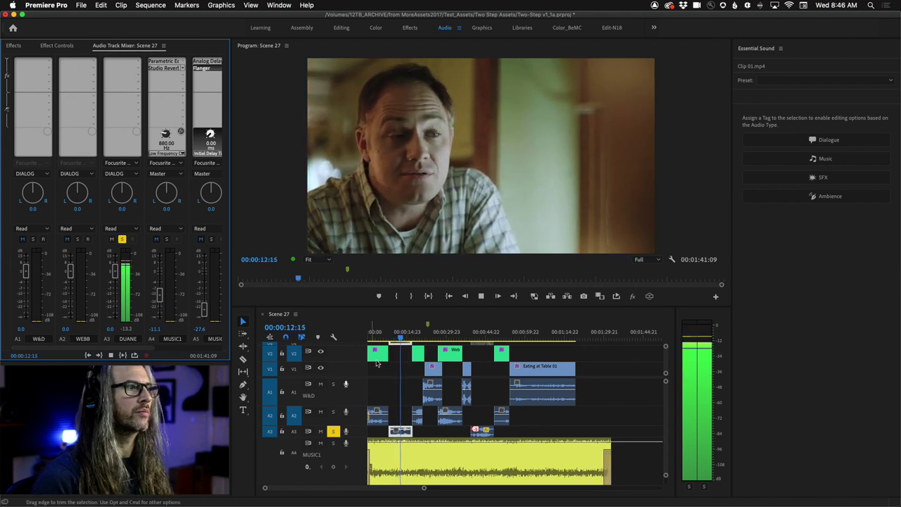
key("space")
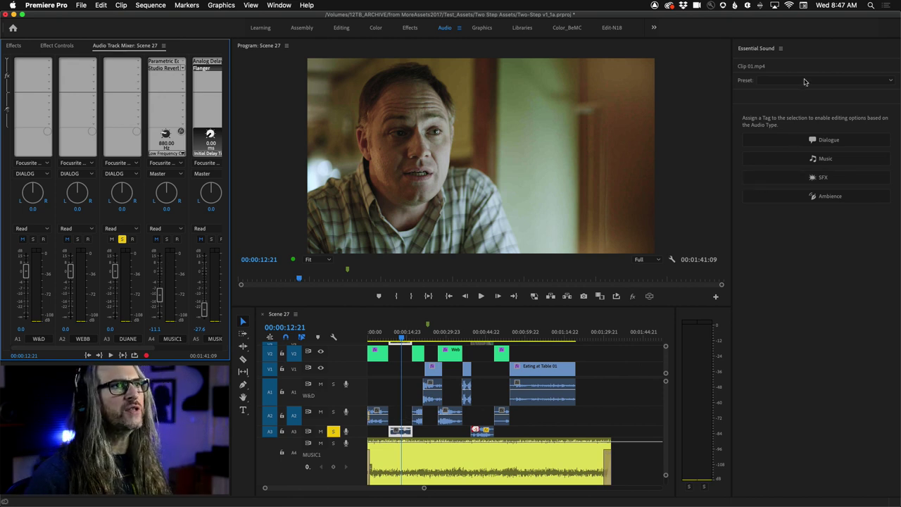
- Tag Clip 01.mp4 as Dialogue in Essential Sound and bring its Repair section into view
left_click(741, 51)
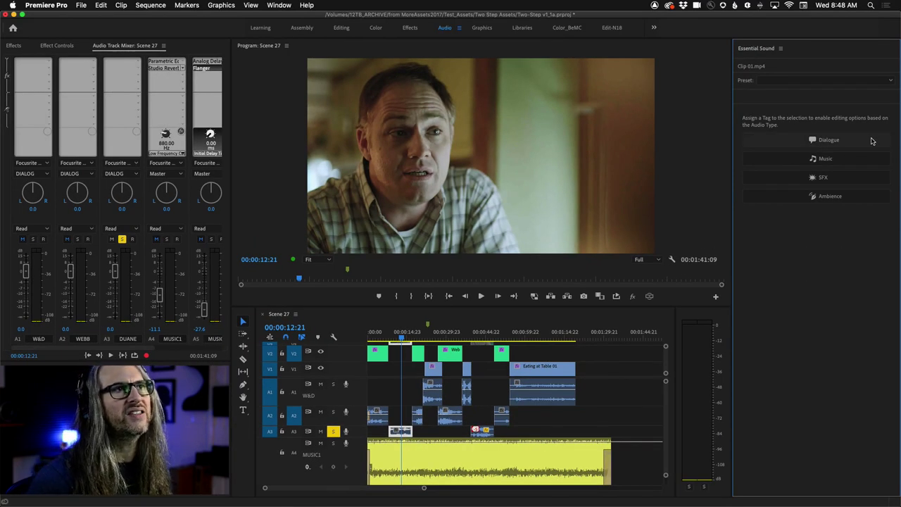
left_click(872, 141)
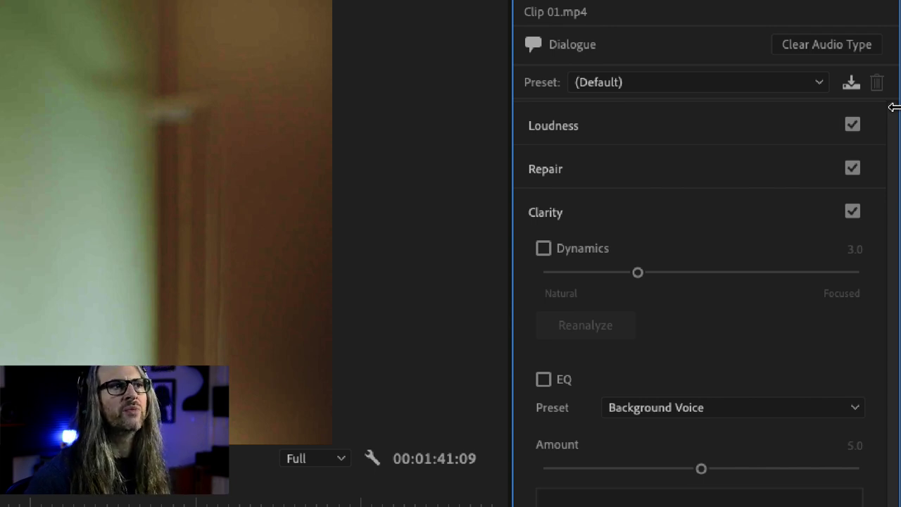
left_click(669, 172)
left_click_drag(898, 275, 897, 309)
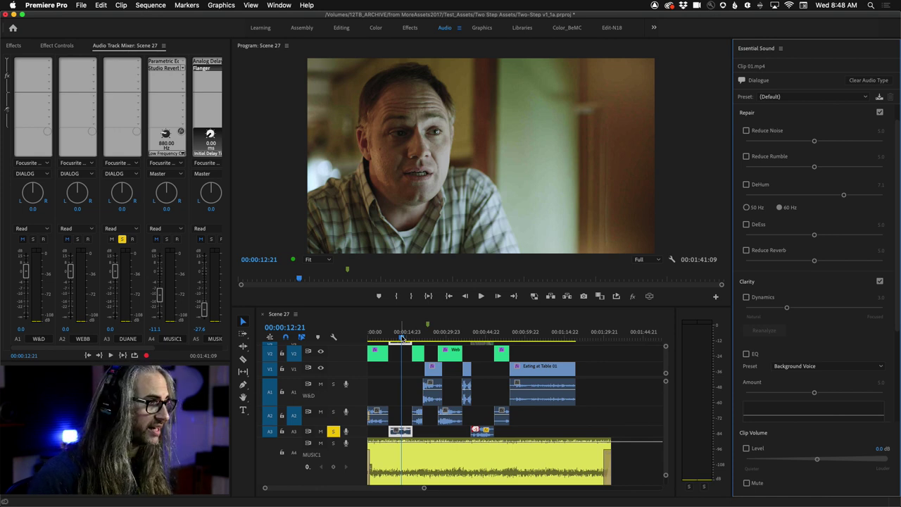
- Mark the shot 00:00:08:01 to 00:00:17:03 as In-Out range and turn on Loop
key("Up")
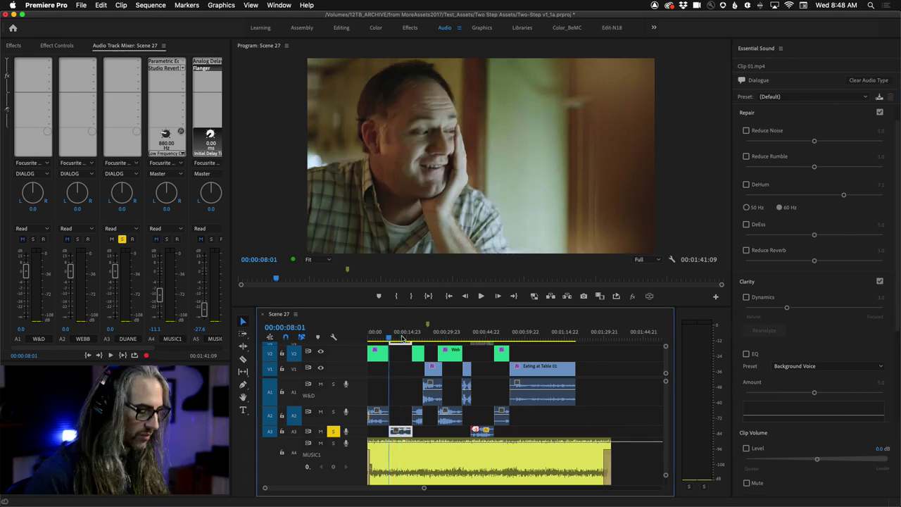
key("i")
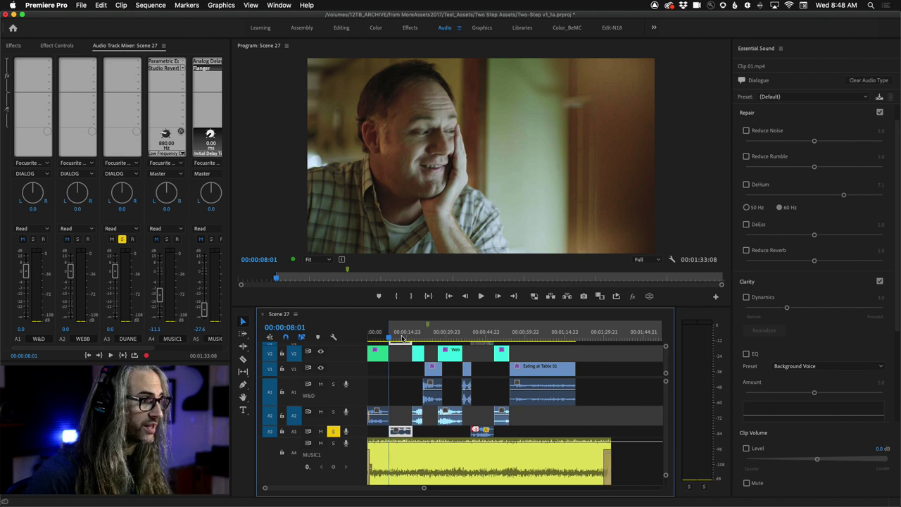
key("Down")
key("o")
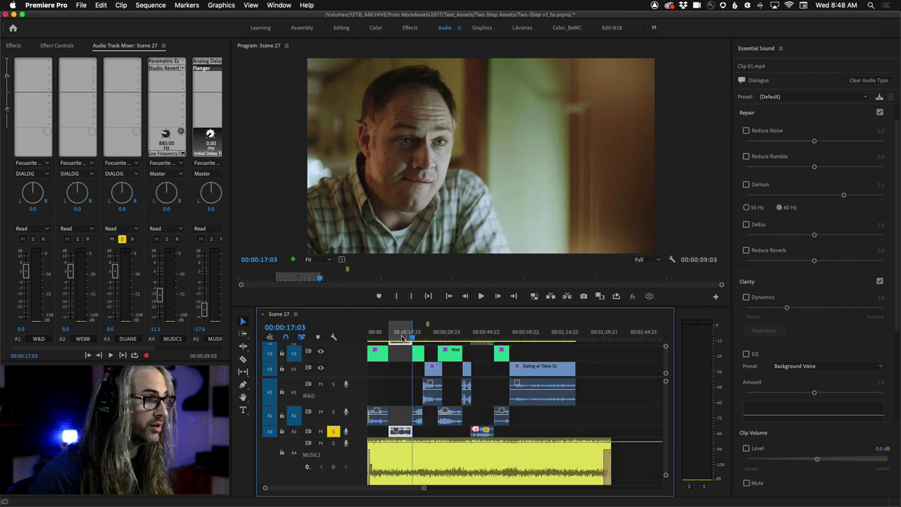
left_click(616, 297)
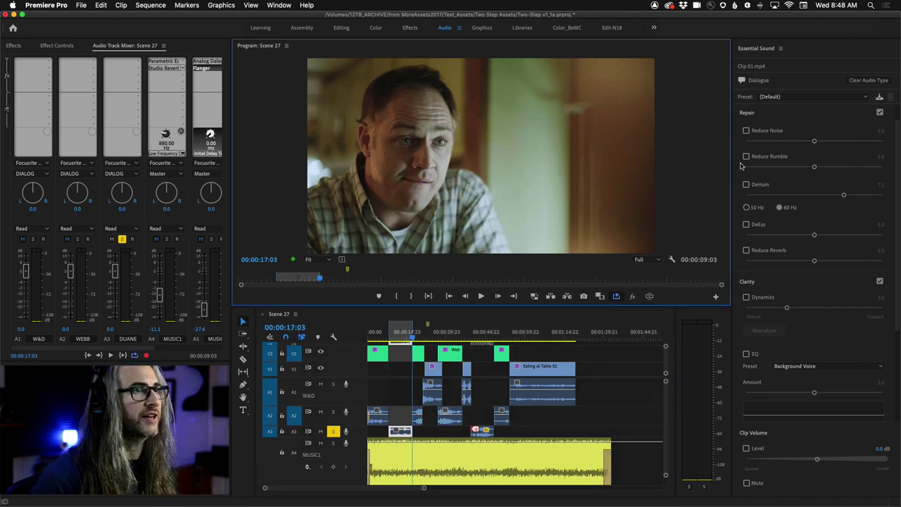
- Enable Reduce Noise and raise it to 6.2 while the range plays in a loop
left_click(746, 130)
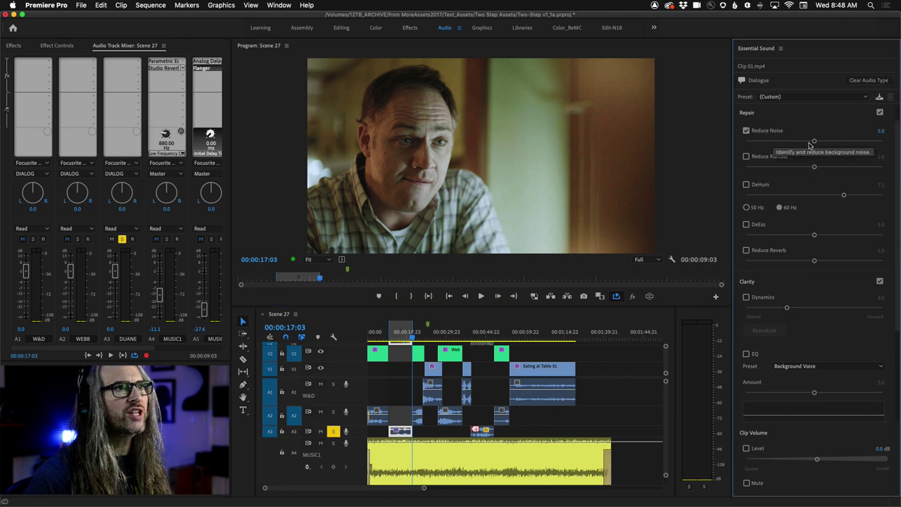
left_click_drag(814, 142, 731, 144)
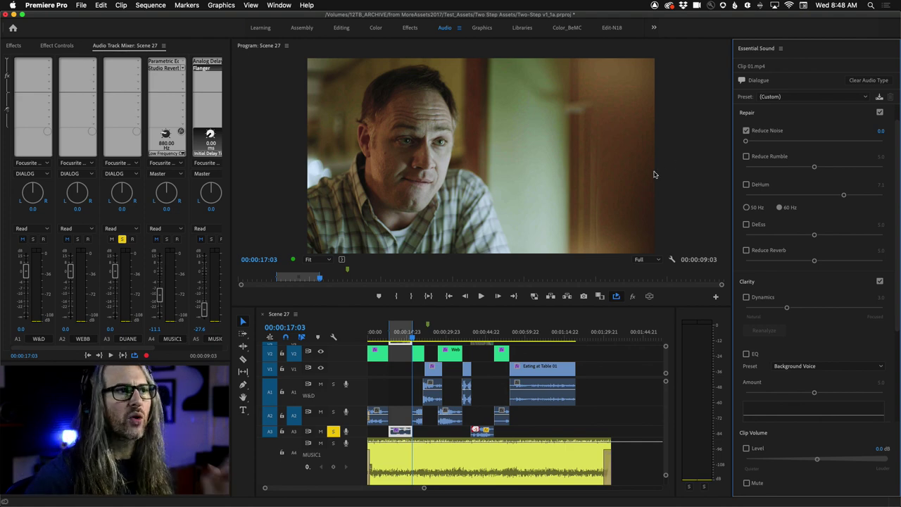
key("space")
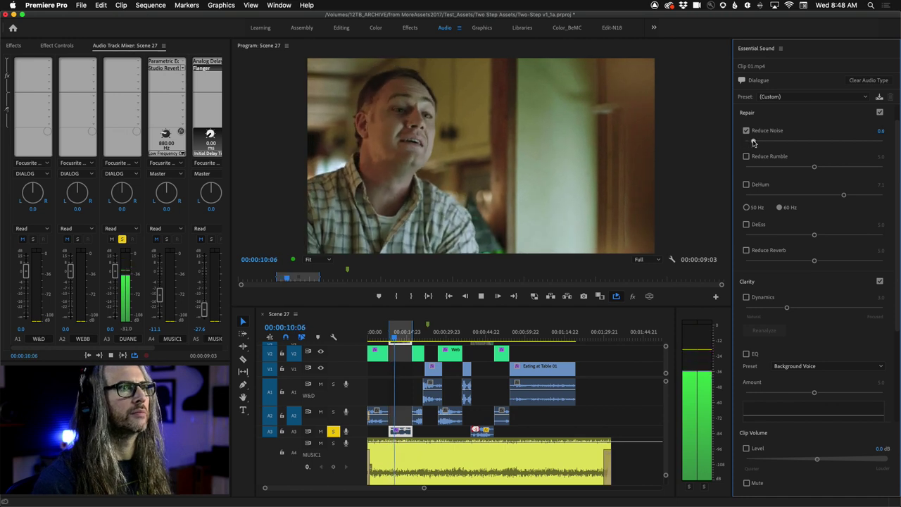
left_click_drag(747, 143, 831, 140)
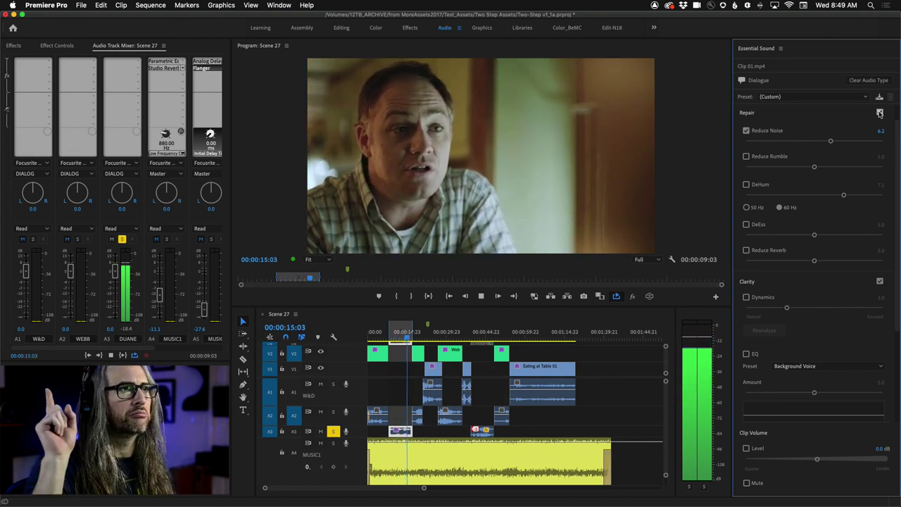
left_click(880, 113)
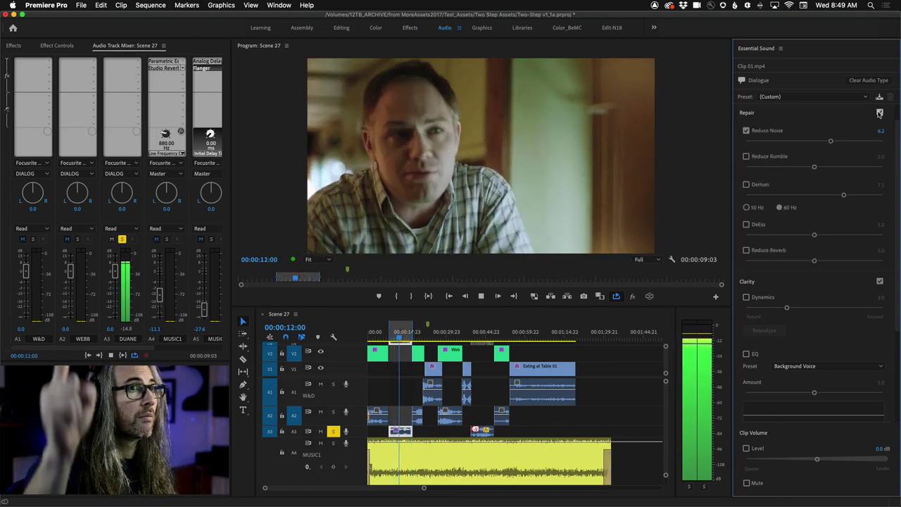
left_click(879, 113)
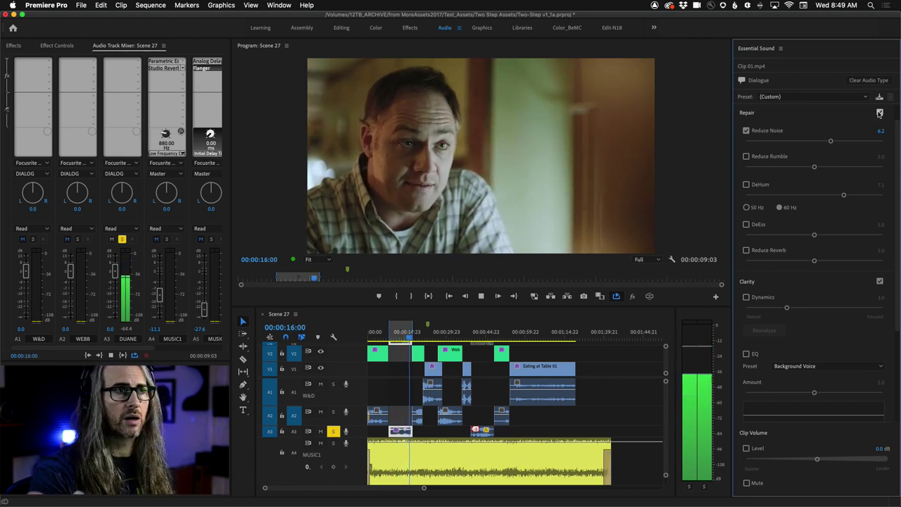
left_click(880, 113)
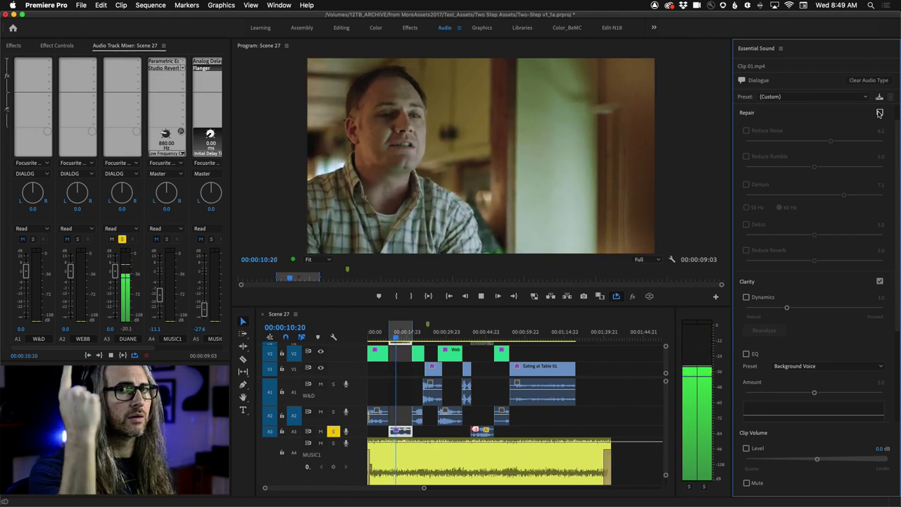
left_click(880, 113)
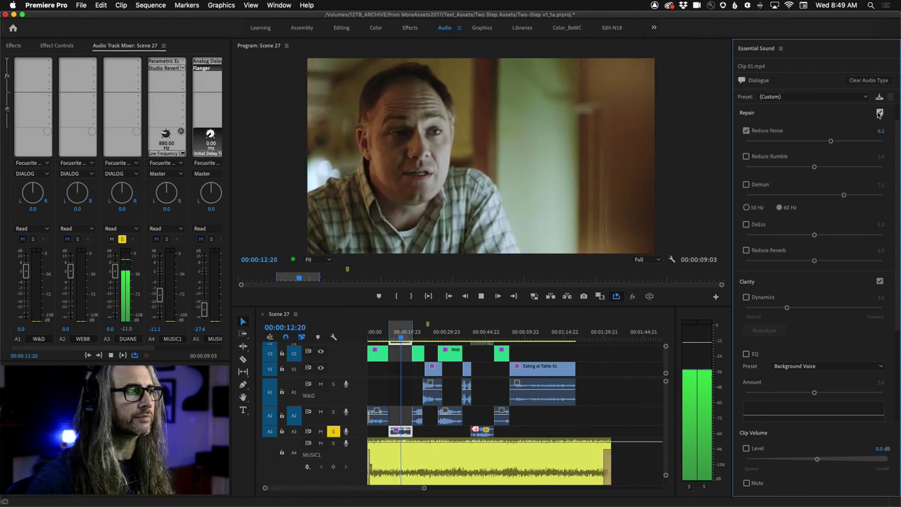
key("space")
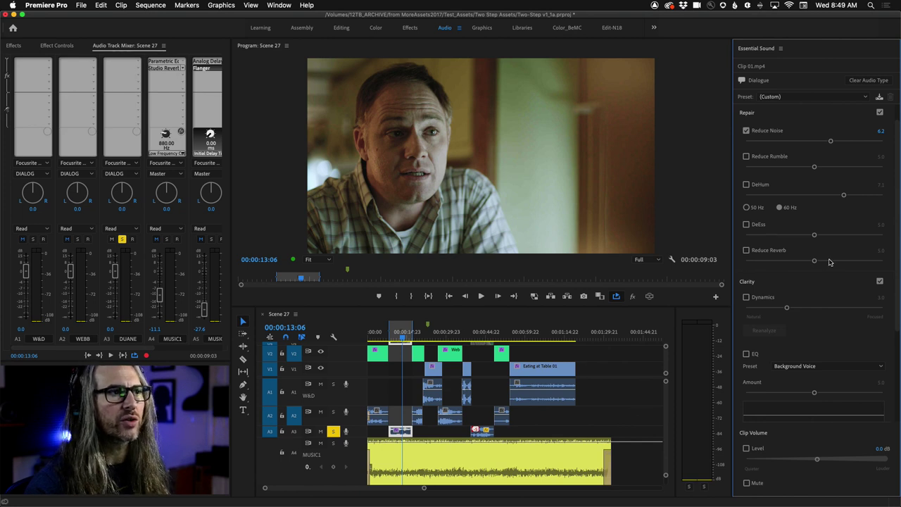
- Enable Reduce Reverb at 2.3, comparing with Repair bypassed and re-enabled during playback
left_click_drag(816, 262, 744, 262)
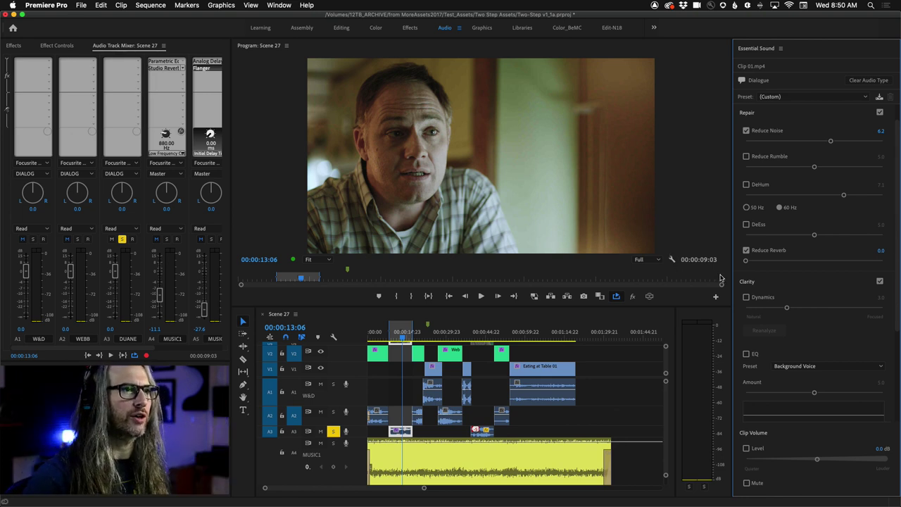
key("space")
left_click(748, 261)
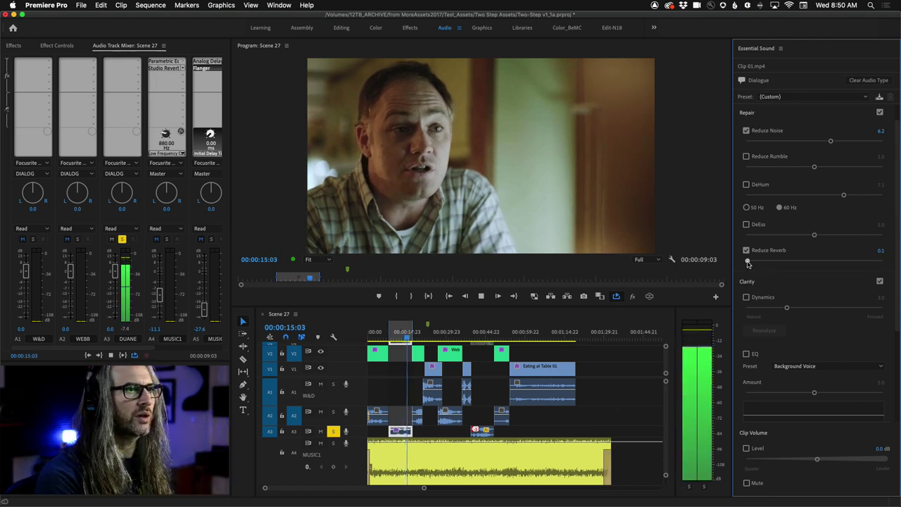
left_click_drag(748, 262, 804, 261)
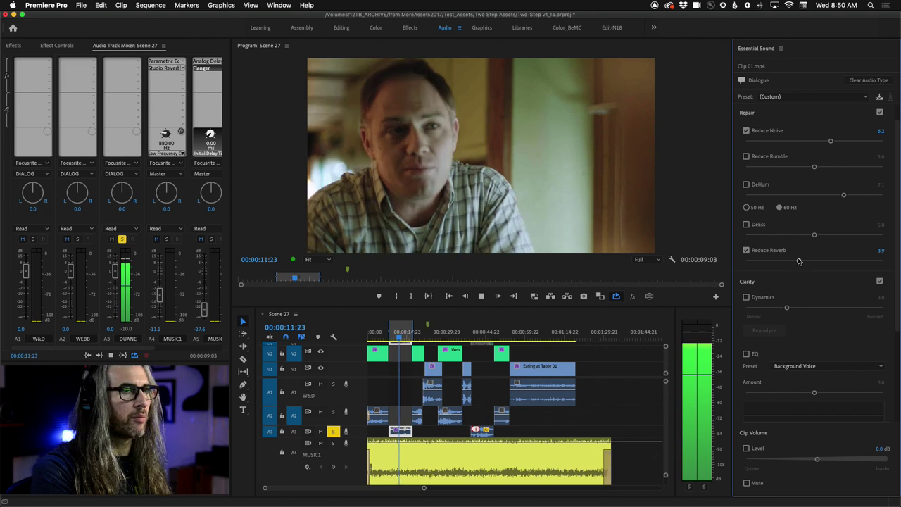
left_click_drag(805, 262, 778, 261)
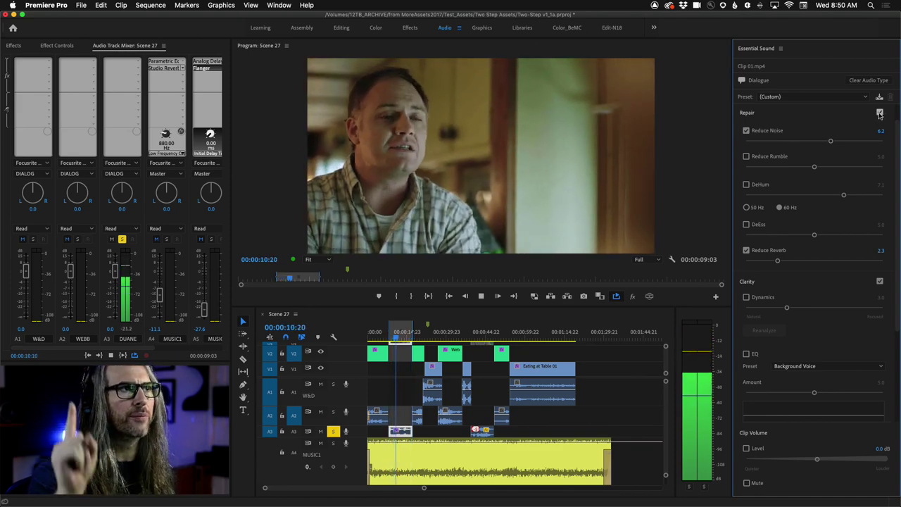
left_click(880, 113)
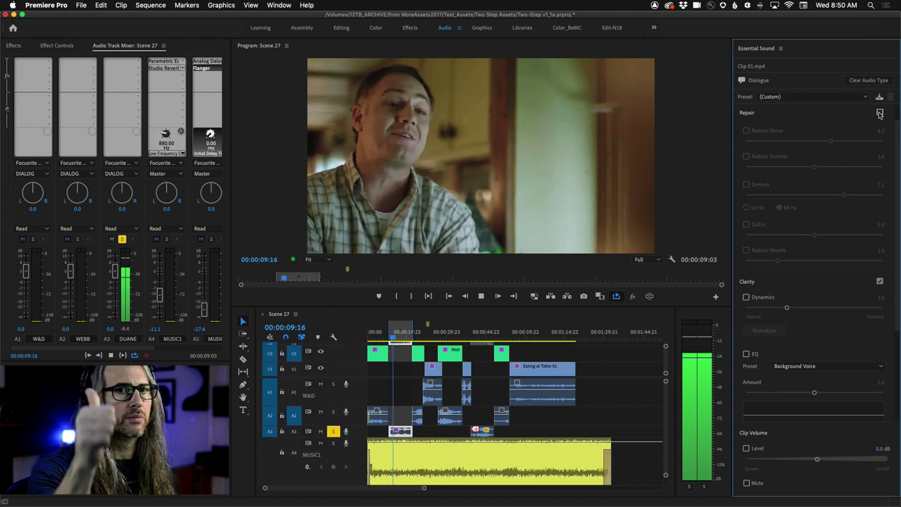
left_click(880, 113)
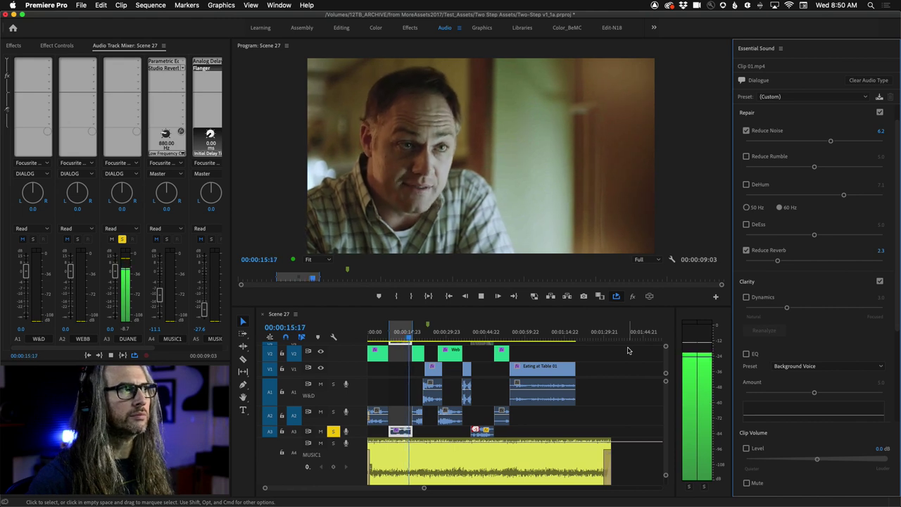
key("space")
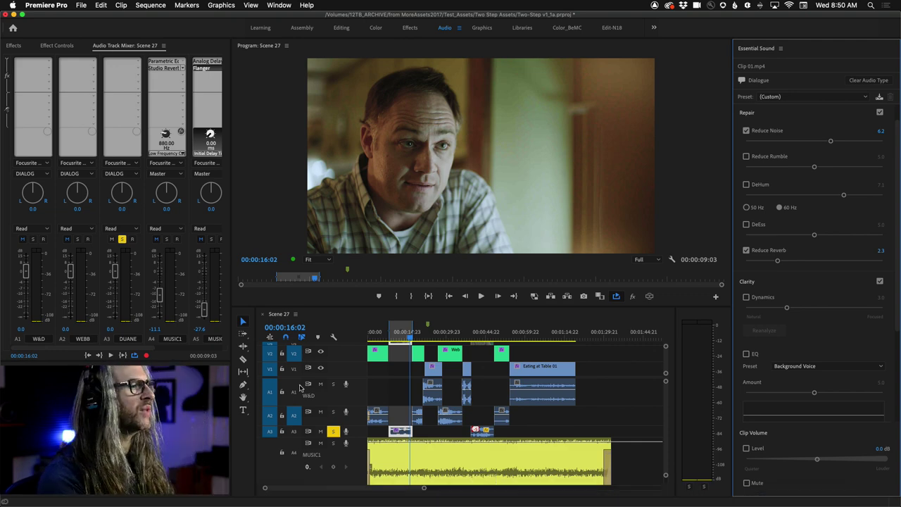
- Replay from about 00:00:10:21, reselect Clip 01.mp4 after the A3 clip, and replay the loop
left_click(398, 339)
key("space")
key("space")
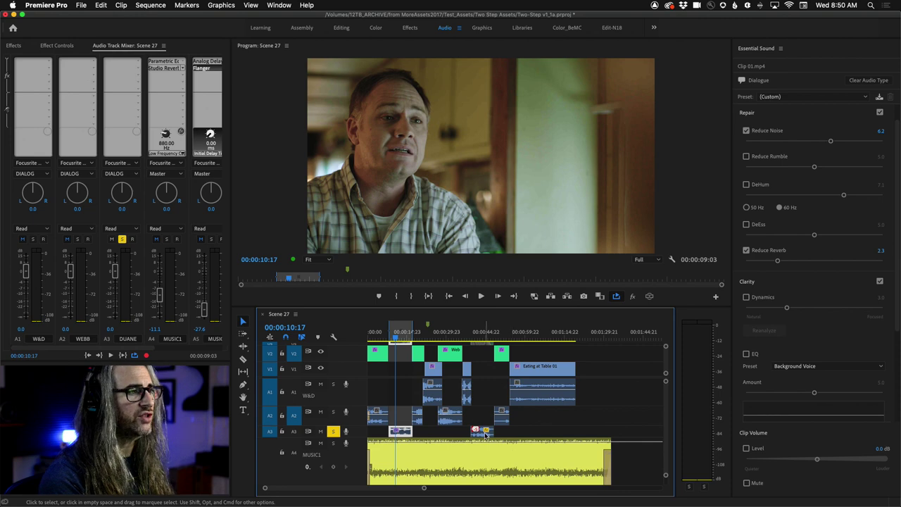
left_click(405, 432)
left_click(391, 332)
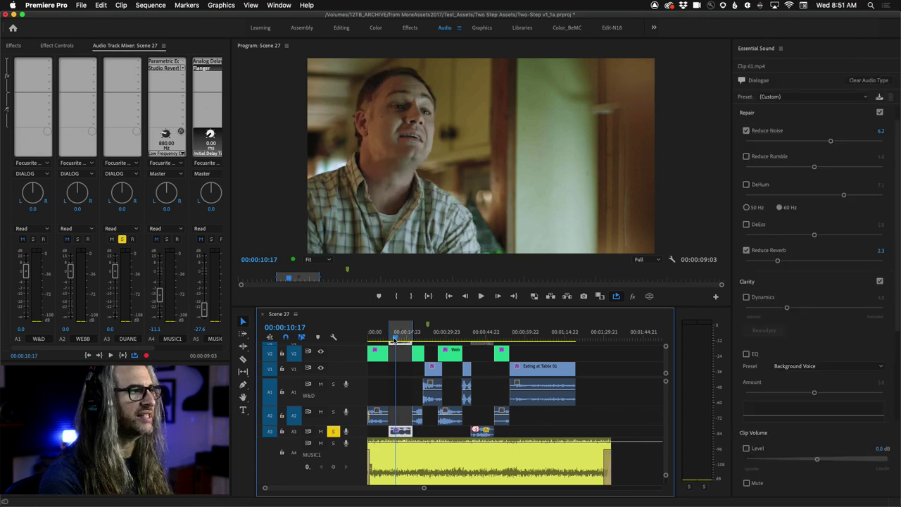
key("space")
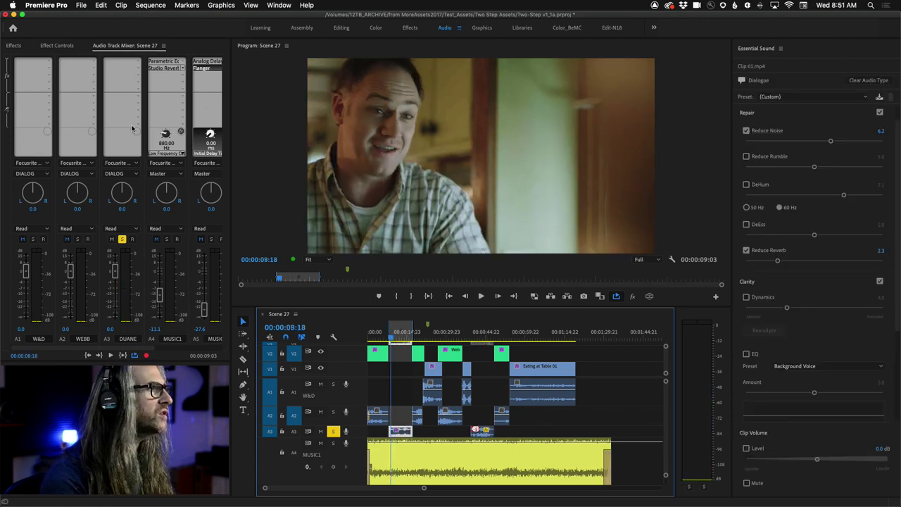
- Insert Filter and EQ > Parametric Equalizer into DUANE's first effect slot and open its editor
left_click(139, 63)
mouse_move(148, 134)
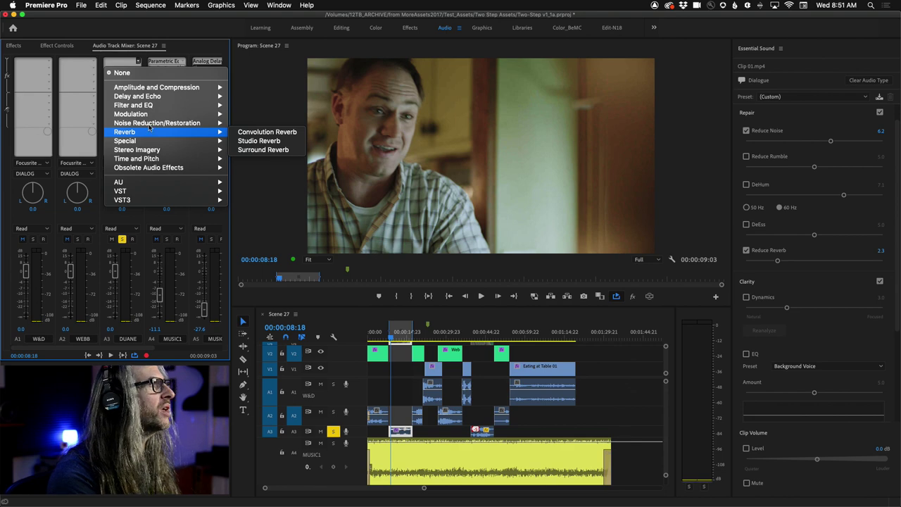
mouse_move(154, 106)
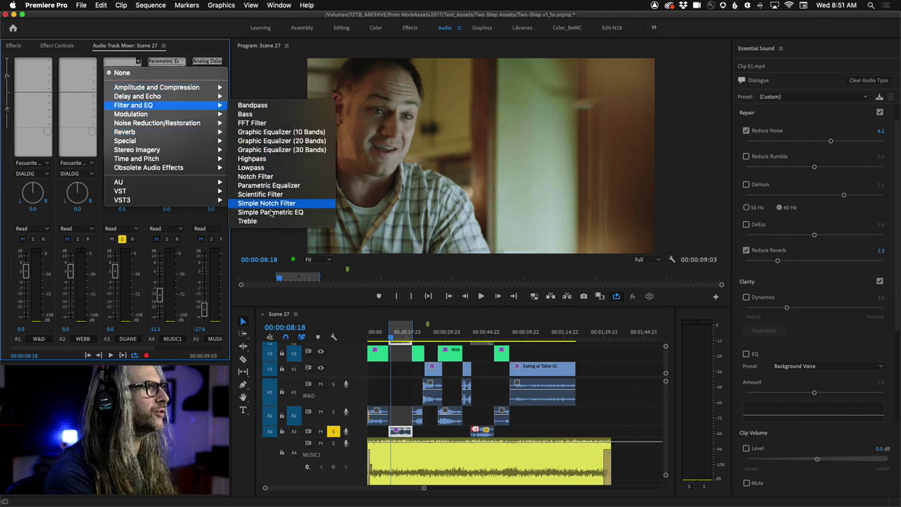
left_click(285, 185)
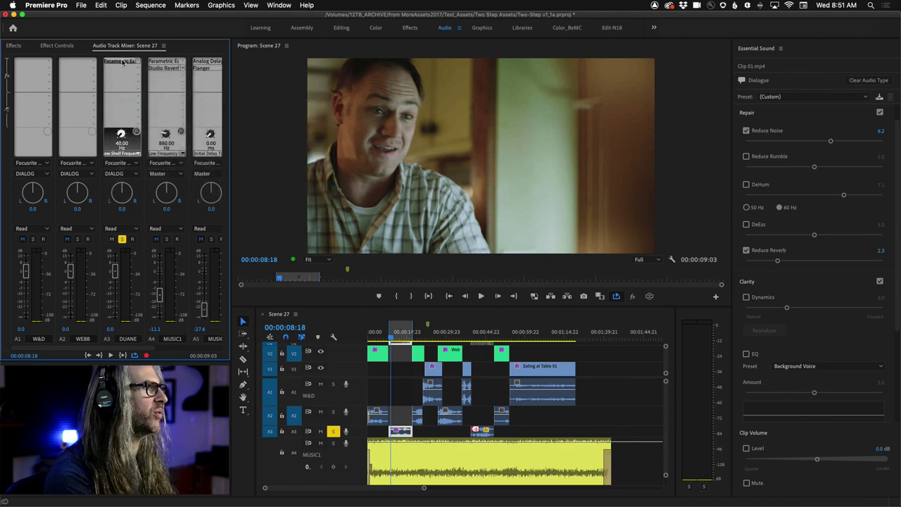
double_click(122, 63)
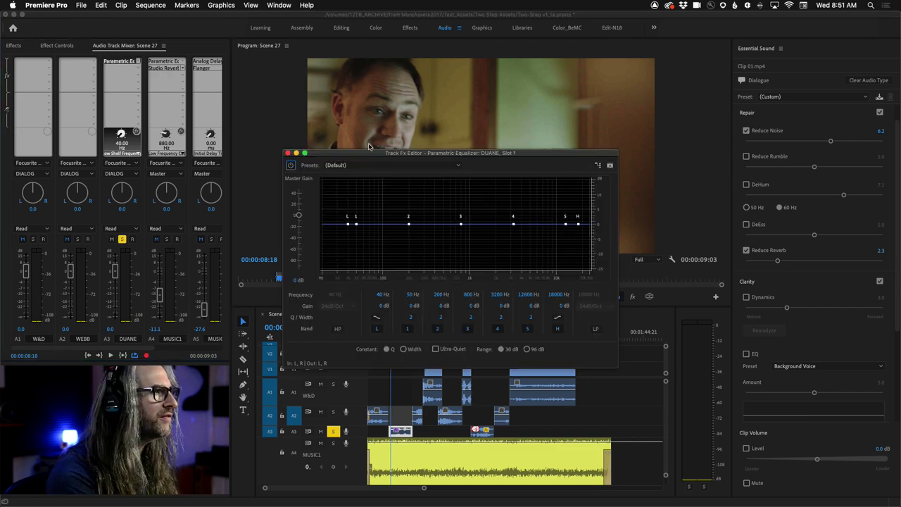
- Move the Parametric Equalizer editor window over the monitor area
left_click_drag(372, 152, 561, 92)
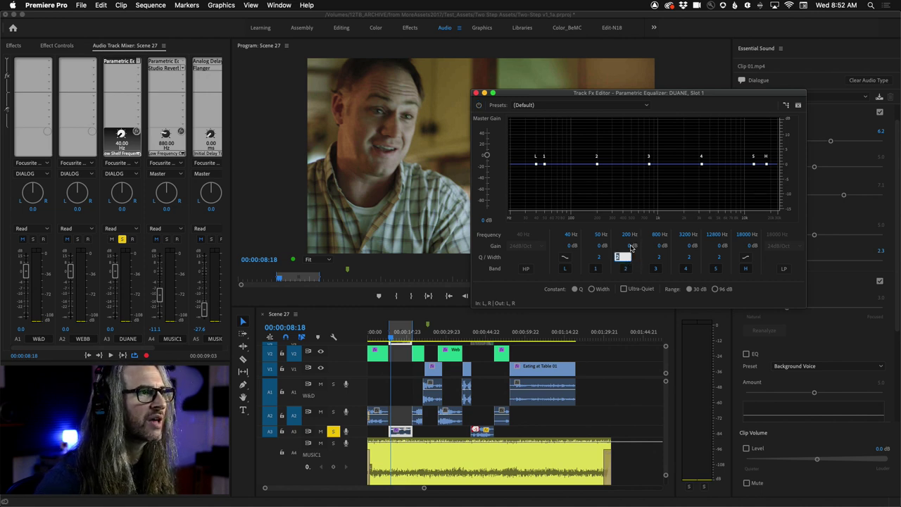
- Audition band 2 as boosts and cuts, ending on a narrow peak with Q 11.9
mouse_move(629, 249)
left_mouse_down()
mouse_move(660, 246)
mouse_move(645, 256)
mouse_move(662, 257)
mouse_move(623, 256)
left_mouse_up()
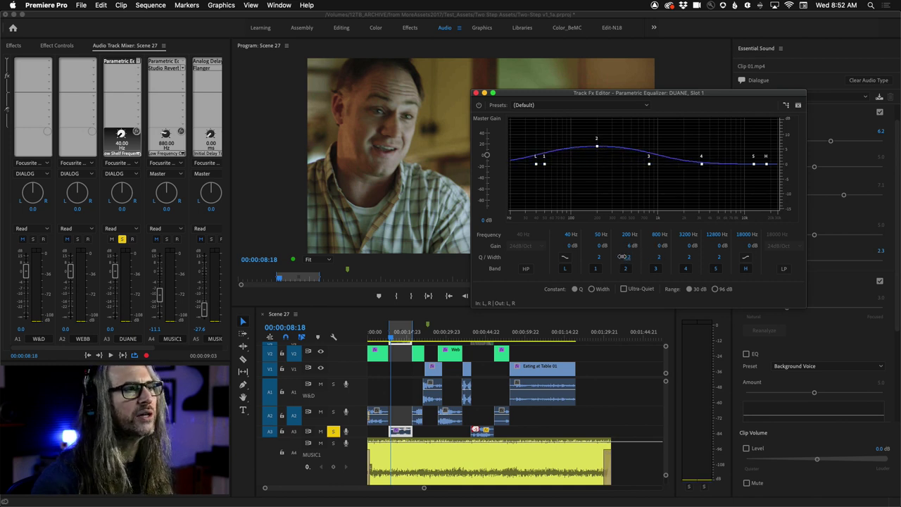
left_click_drag(622, 257, 674, 256)
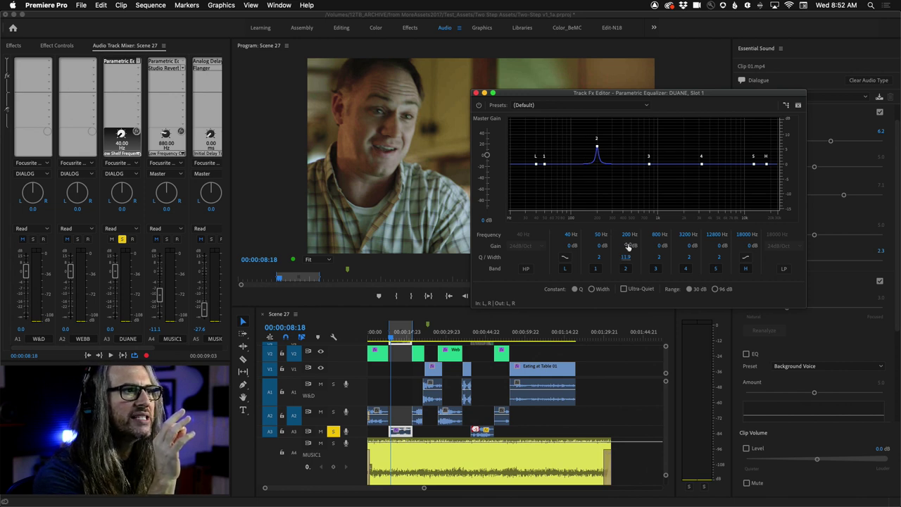
left_click_drag(629, 246, 575, 251)
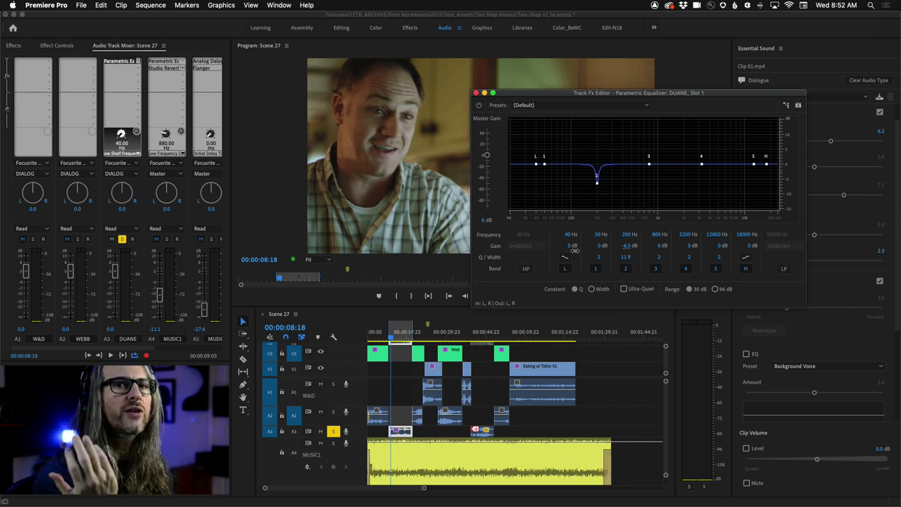
left_click_drag(576, 250, 636, 235)
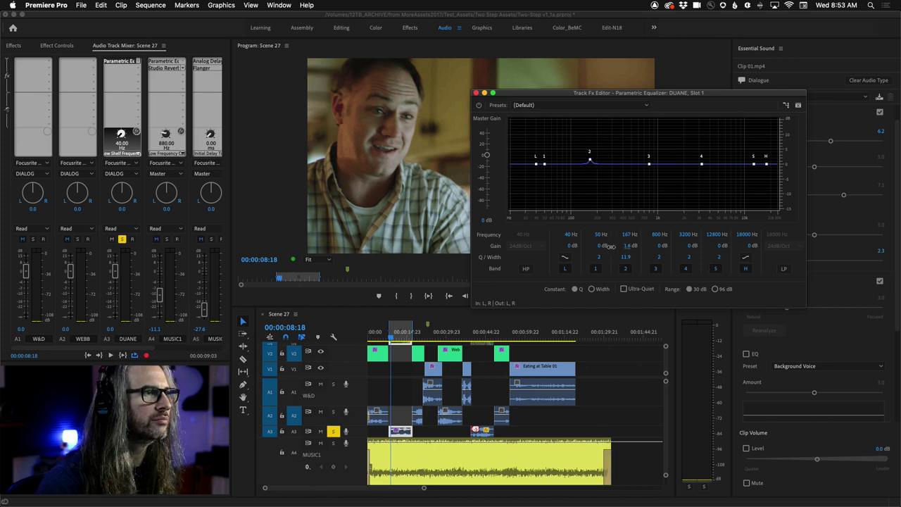
left_click_drag(612, 247, 680, 246)
- During playback, sweep band 2 to 255 Hz and cut it to -14.9 dB, then stop
key("space")
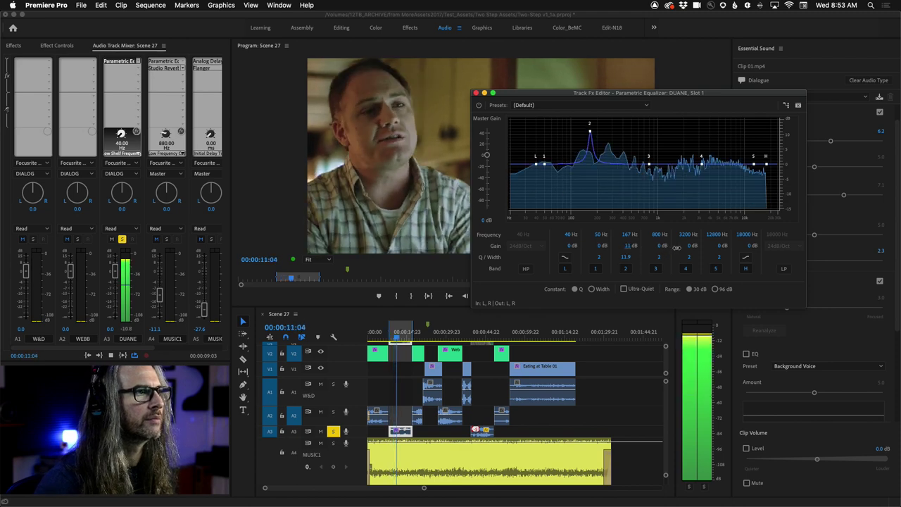
mouse_move(625, 237)
left_mouse_down()
mouse_move(641, 235)
mouse_move(631, 244)
mouse_move(640, 246)
left_mouse_up()
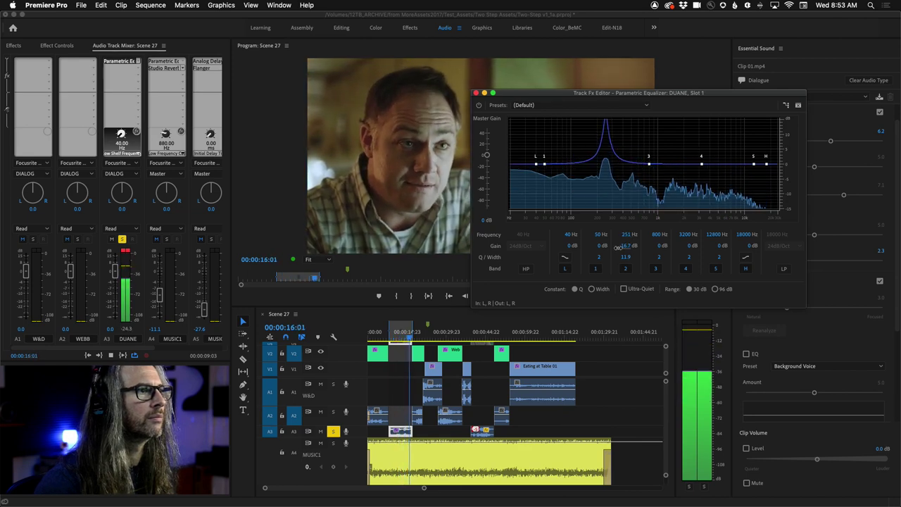
left_click_drag(626, 245, 474, 252)
key("space")
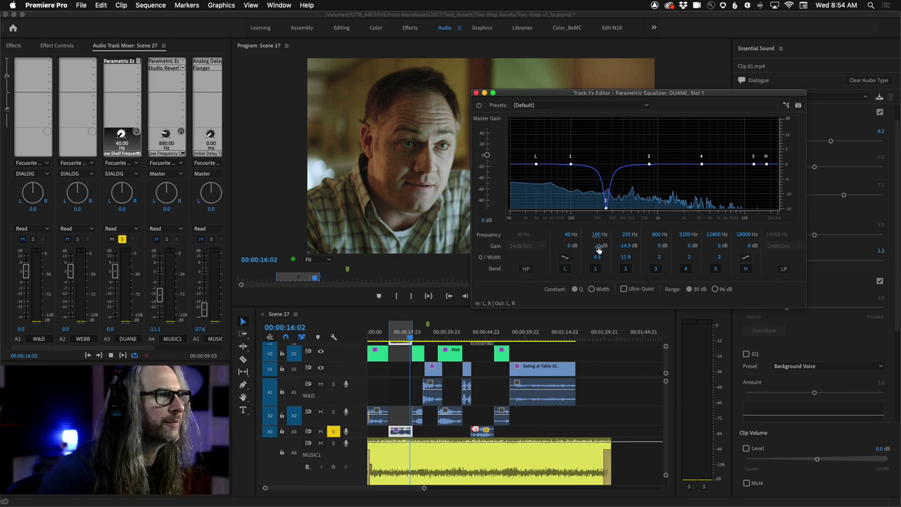
- Raise DUANE's EQ Band 1 to a 5.9 dB boost at 100 Hz, comparing it bypassed during playback
key("space")
left_click_drag(599, 245, 627, 244)
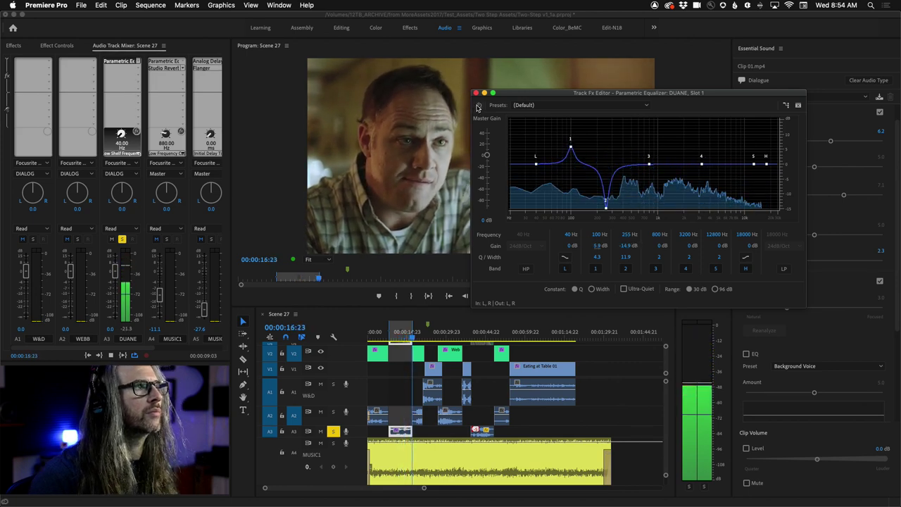
left_click(479, 107)
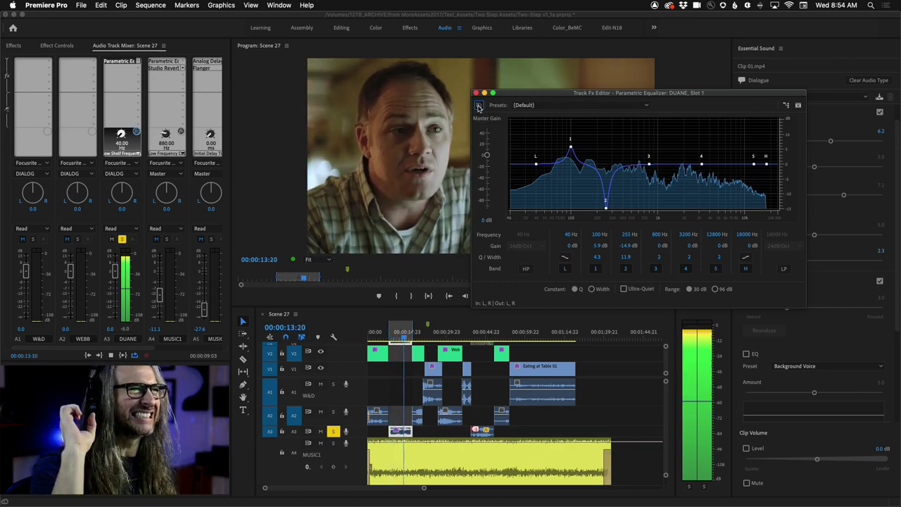
left_click(478, 106)
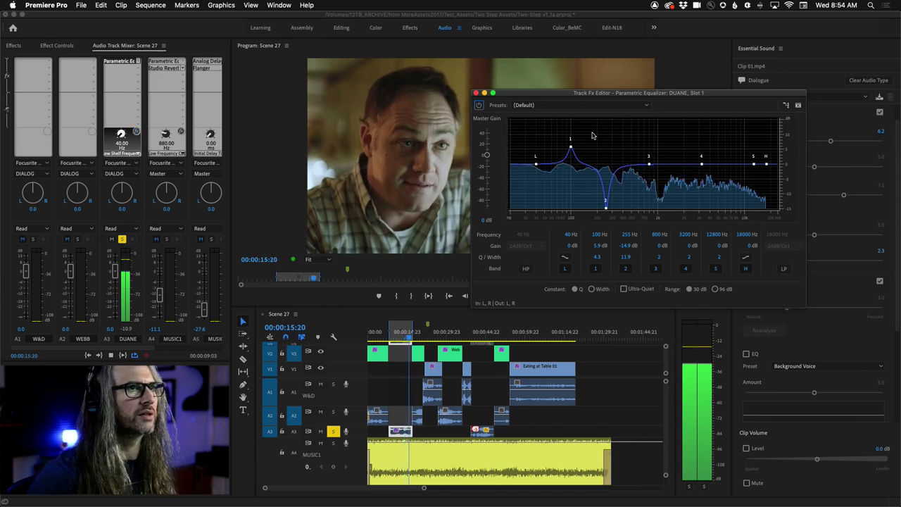
key("space")
- Move the EQ editor aside and play the dialogue with Essential Sound Repair switched off
left_click_drag(601, 94, 508, 48)
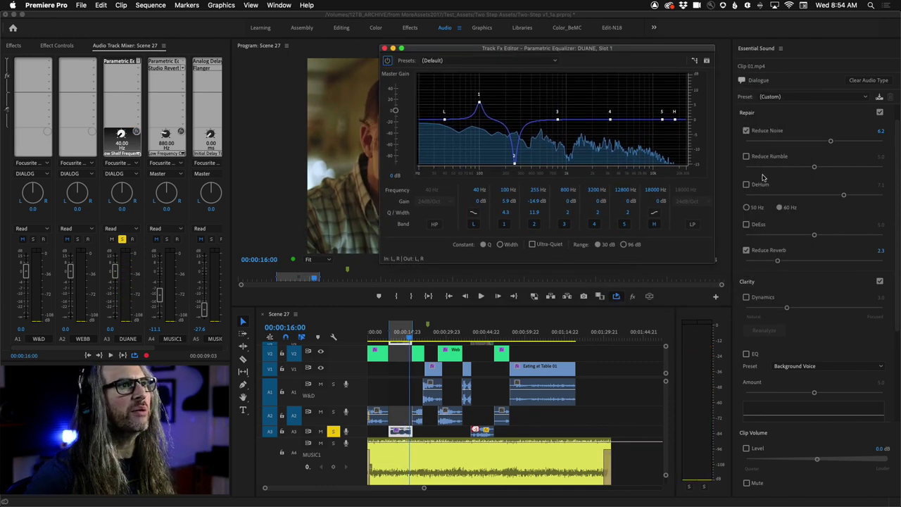
left_click(879, 113)
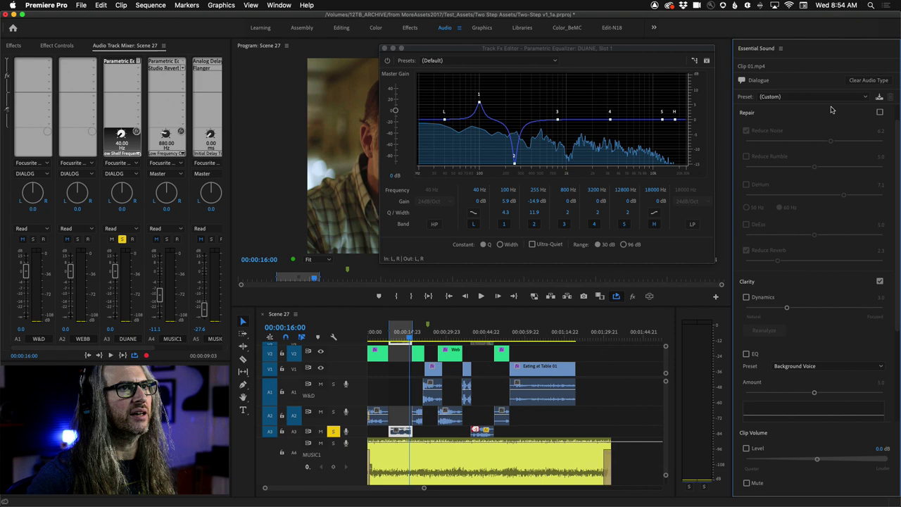
left_click(389, 62)
key("space")
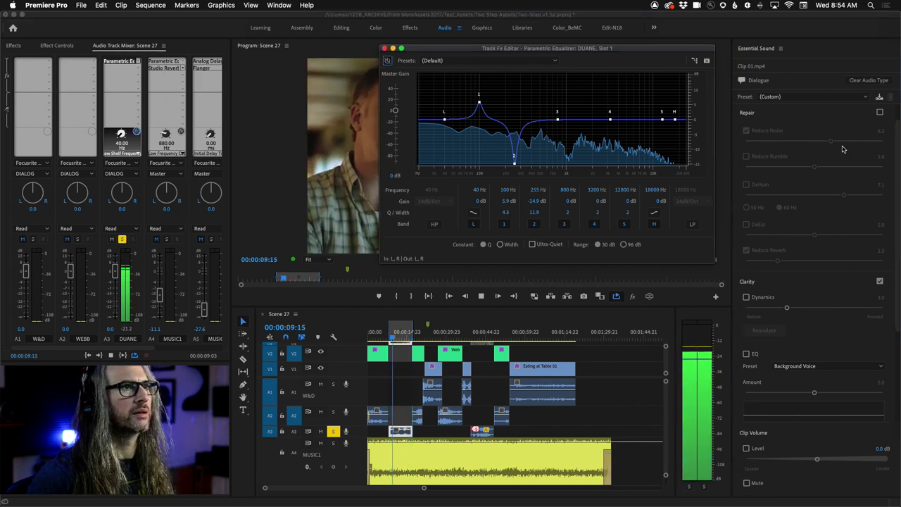
- Re-enable Repair (Reduce Noise 6.2, Reduce Reverb 2.3), replay from the In point, then stop
left_click(880, 113)
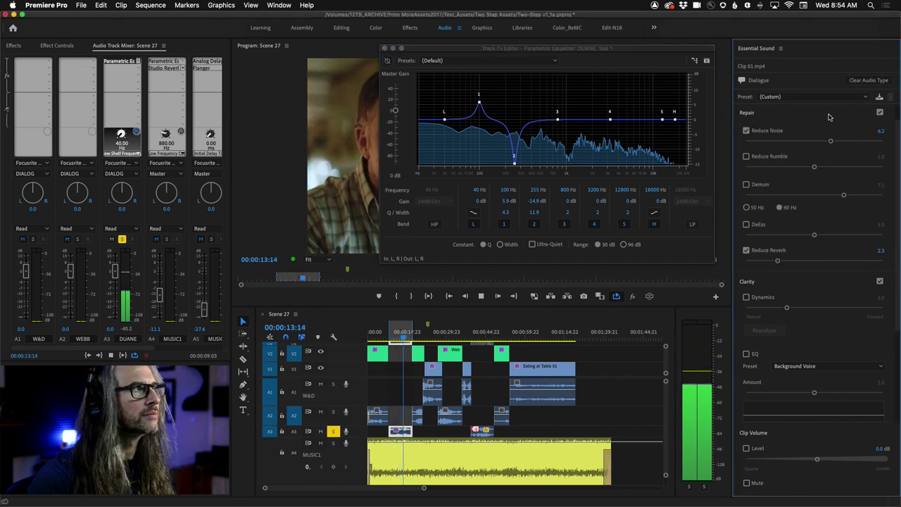
left_click(386, 62)
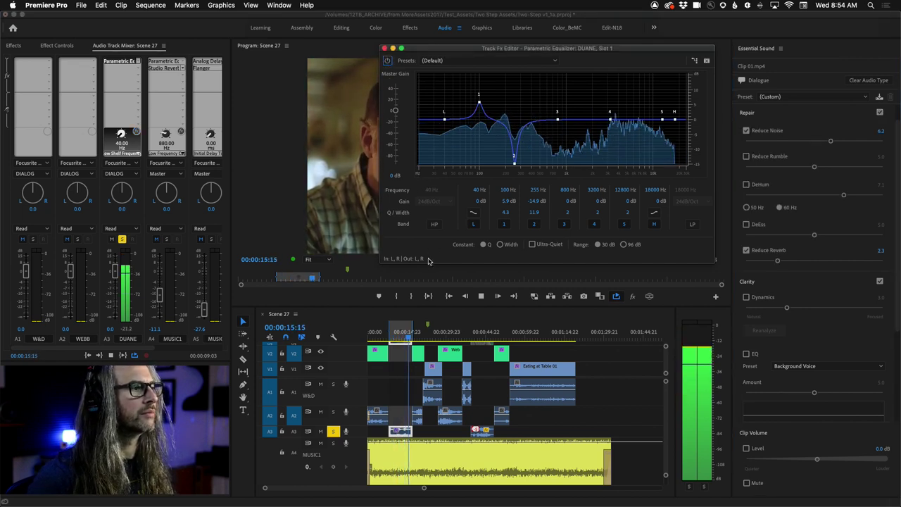
left_click(449, 296)
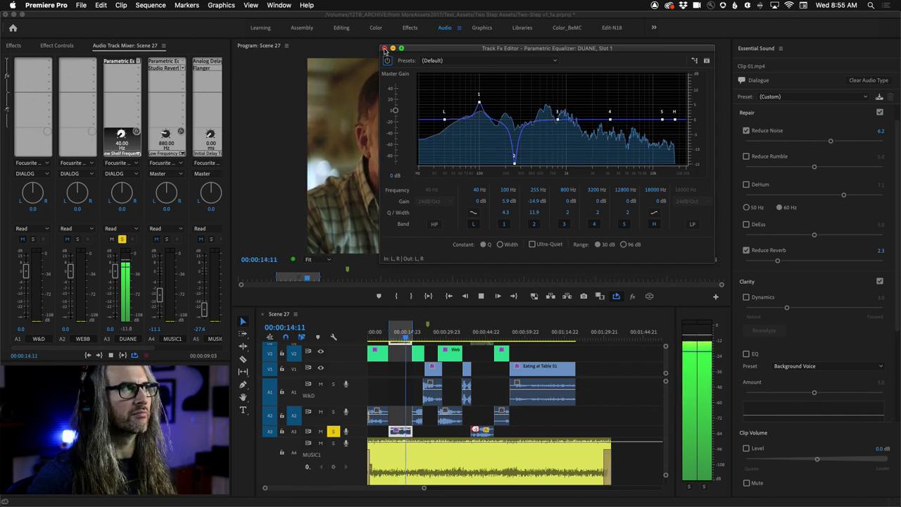
key("space")
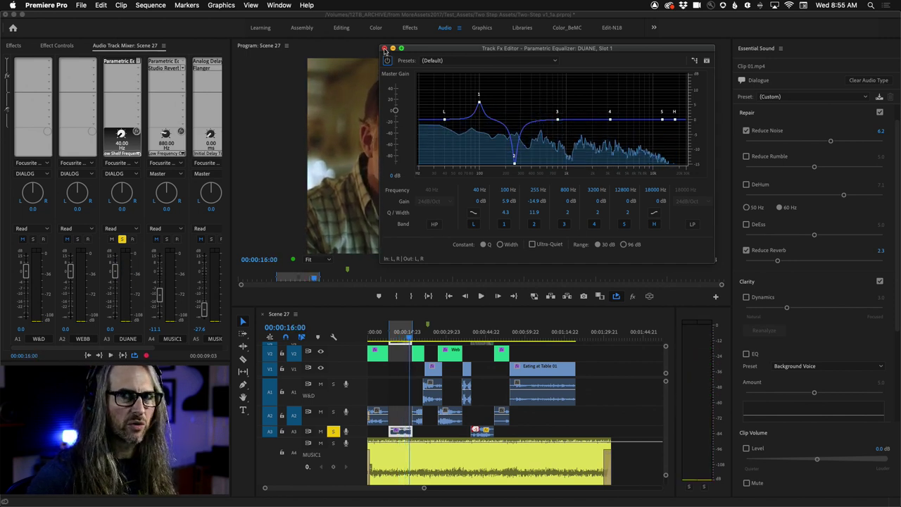
- Close the DUANE Parametric EQ editor and clear Scene 27's In and Out marks
left_click(384, 49)
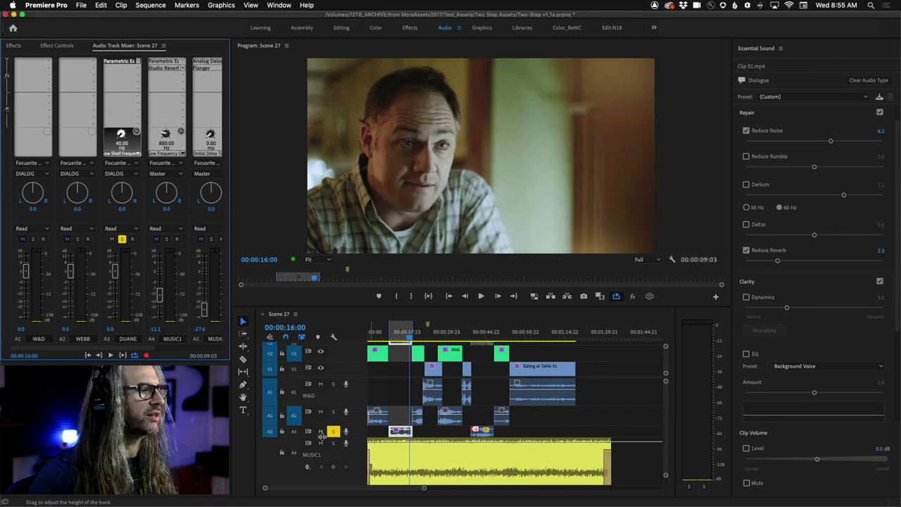
right_click(400, 334)
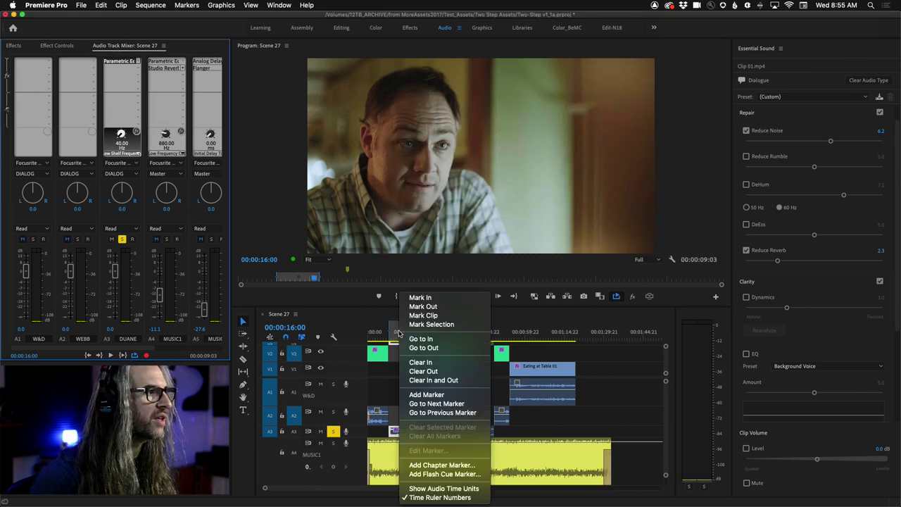
left_click(443, 381)
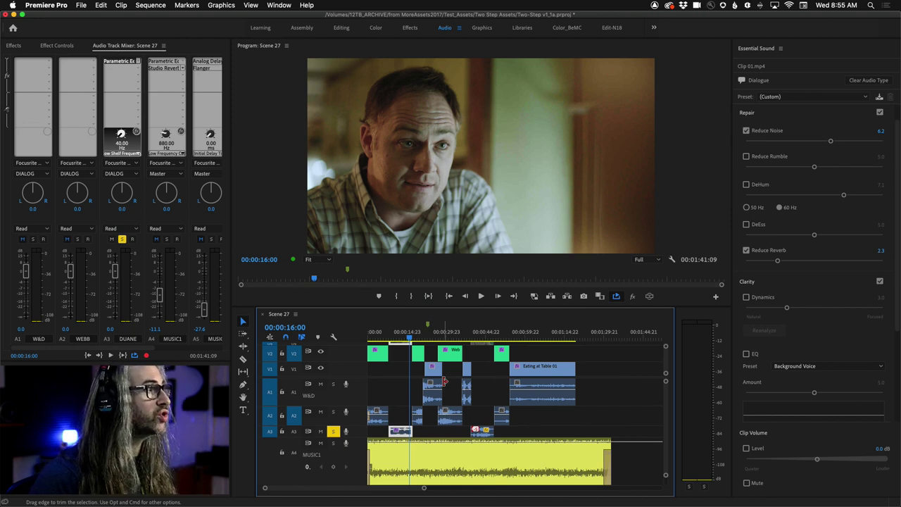
left_click(123, 243)
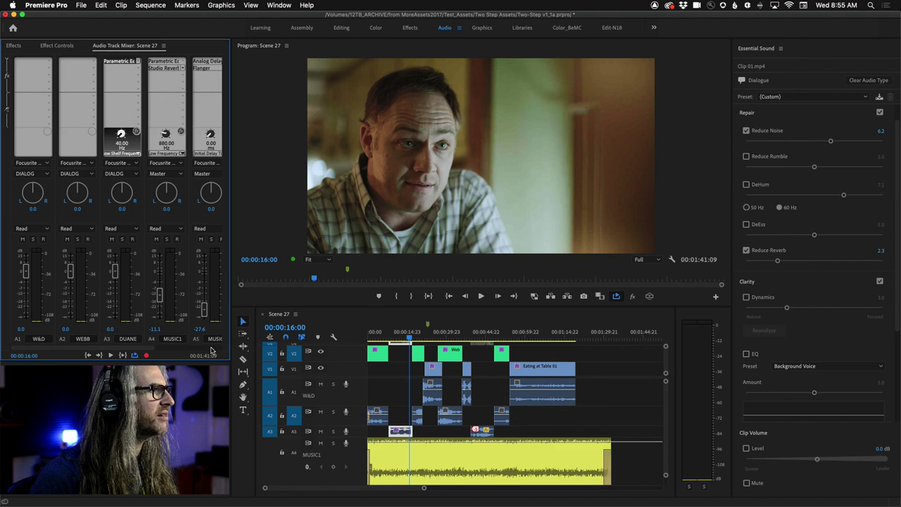
scroll(204, 341, "right", 5)
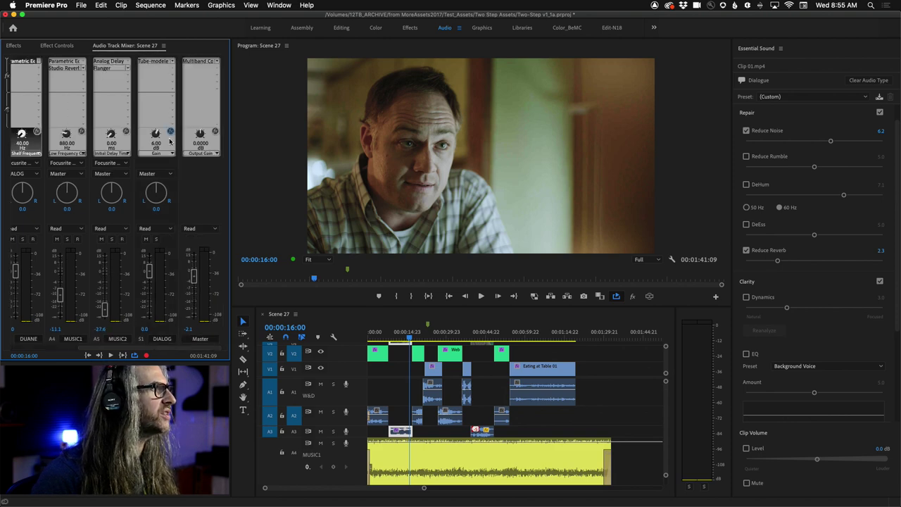
- Play Scene 27 from 00:00:00:00 with the Program Monitor maximized, stopping at the young man's close-up
left_click_drag(410, 338, 330, 327)
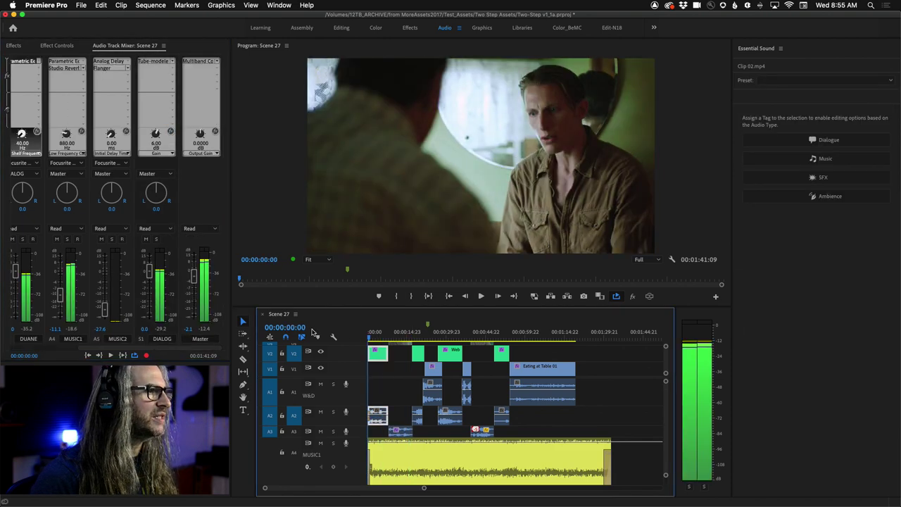
key("space")
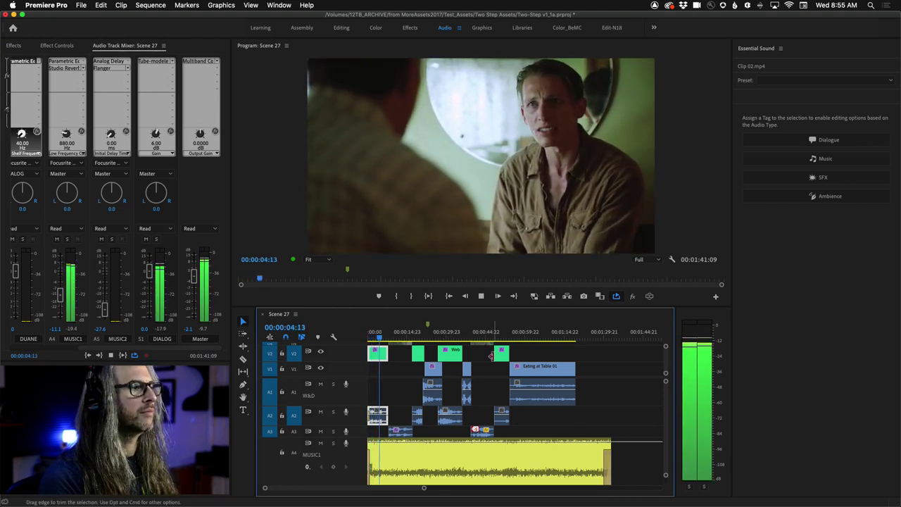
left_click(61, 298)
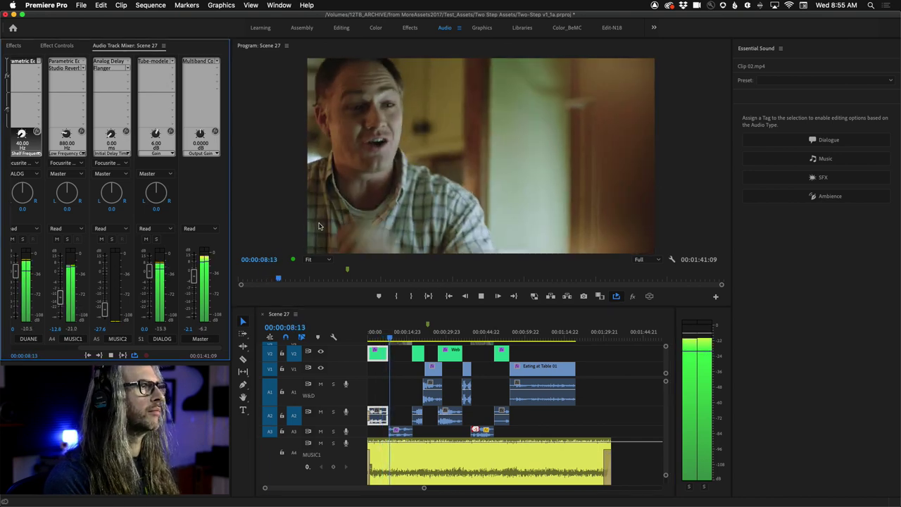
key("grave")
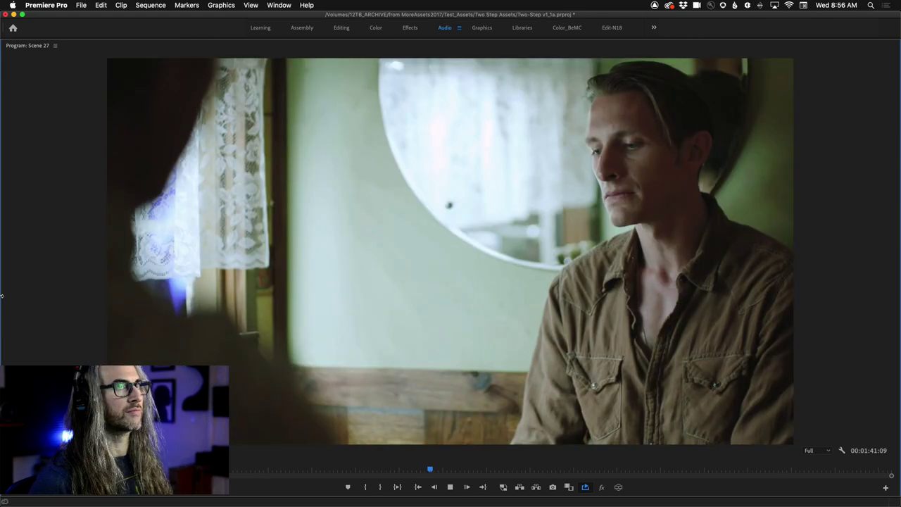
key("space")
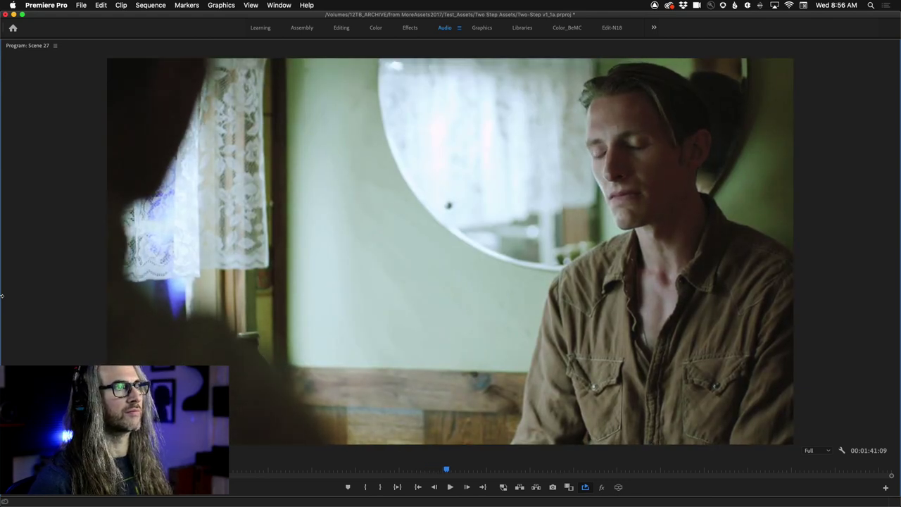